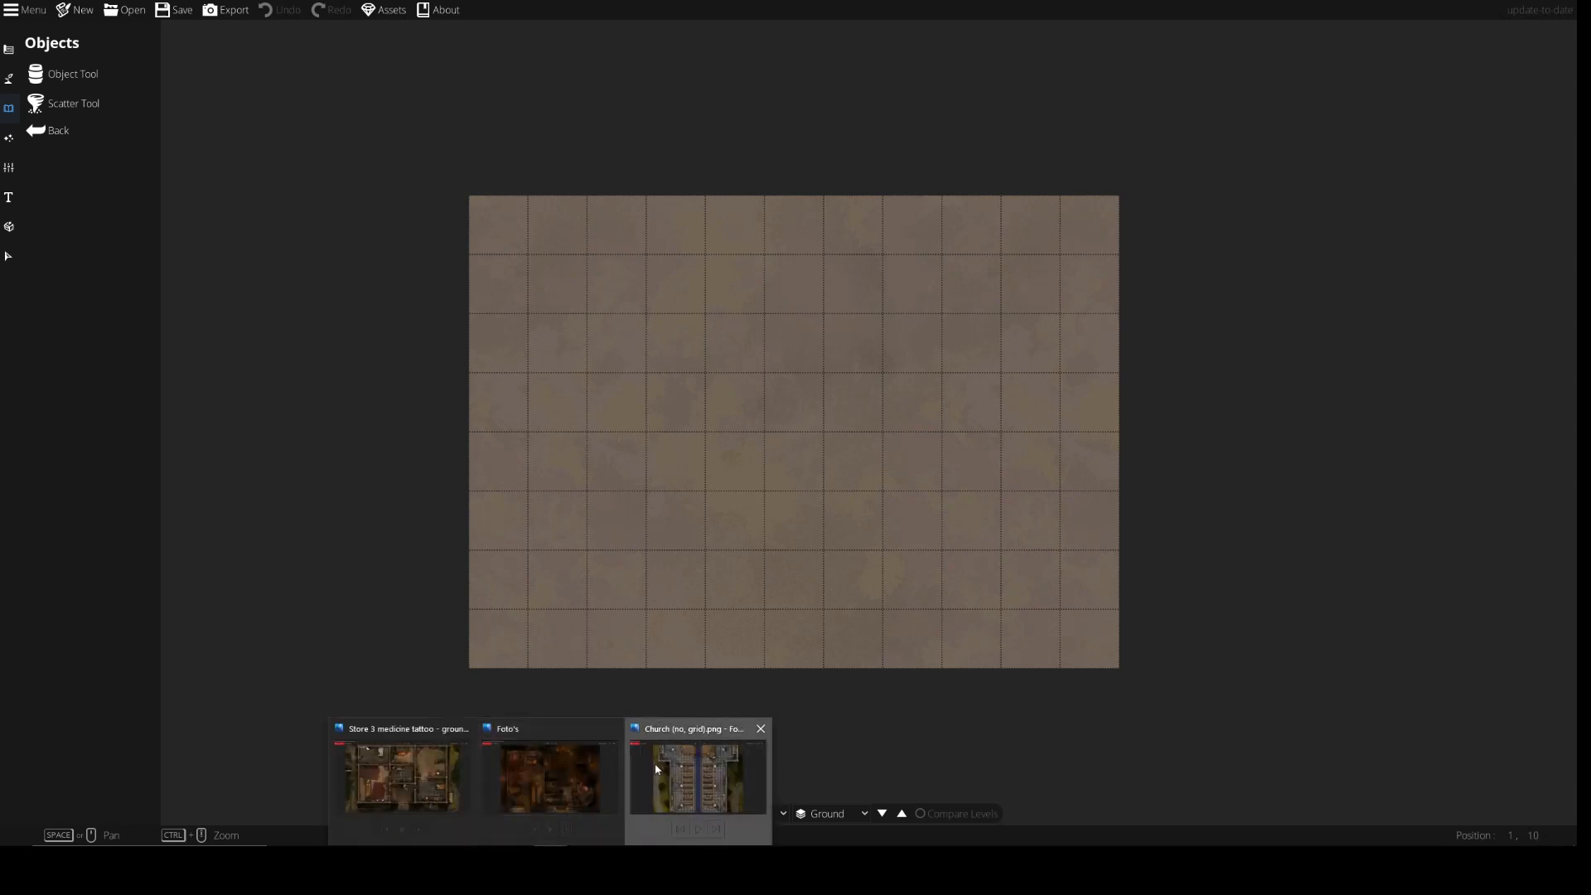
# Switch to the photo viewer and examine the example maps of the church, the medicine and tattoo store, and the tavern, then return to the map editor
pyautogui.click(654, 764)
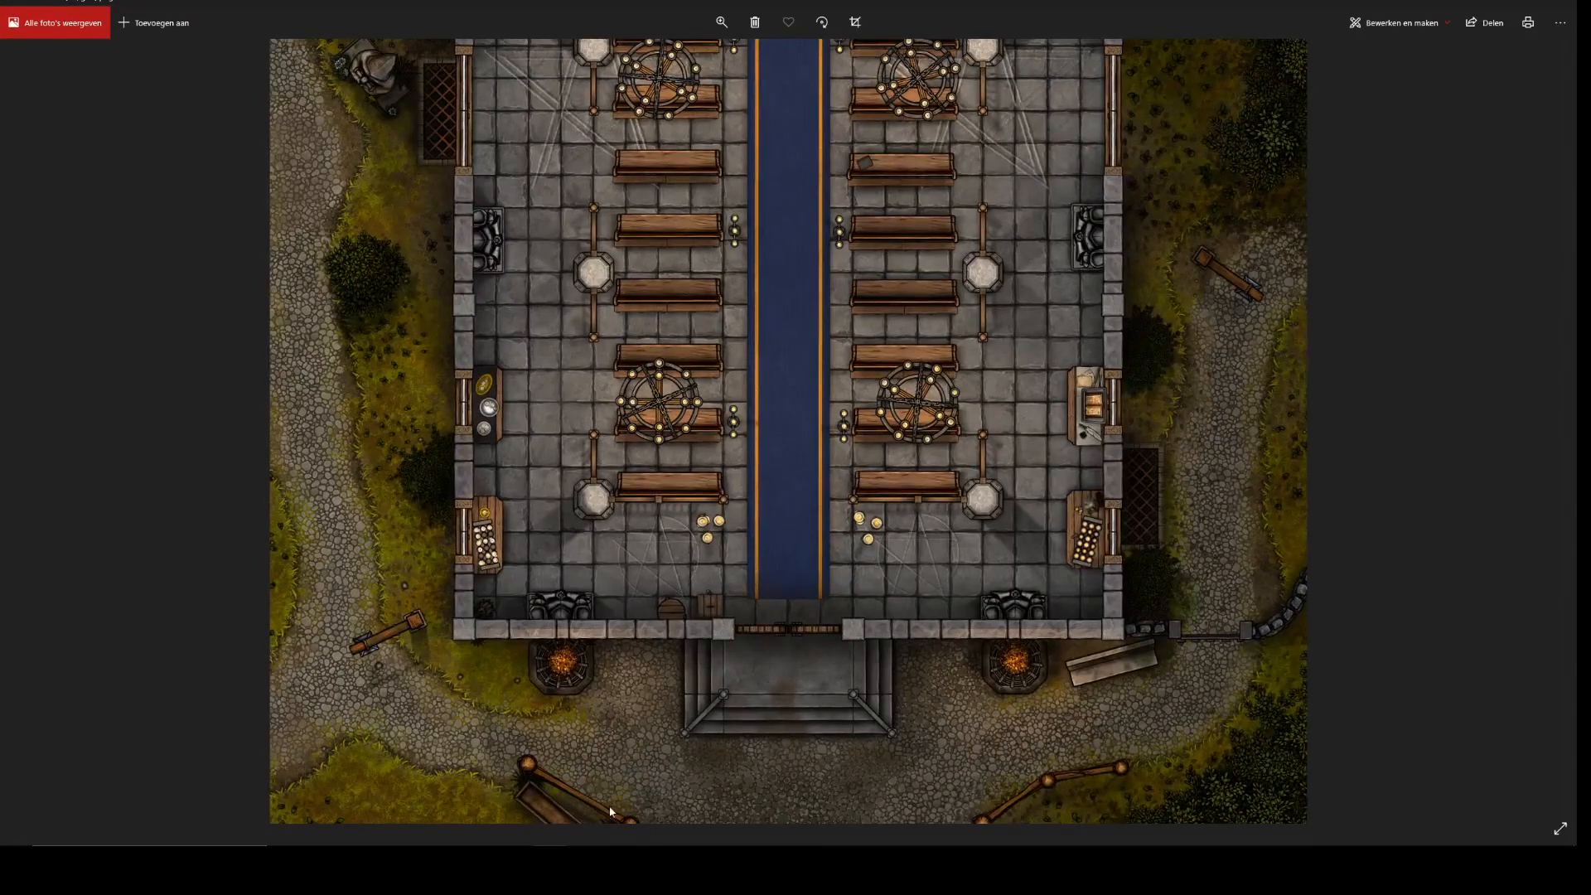
pyautogui.click(407, 775)
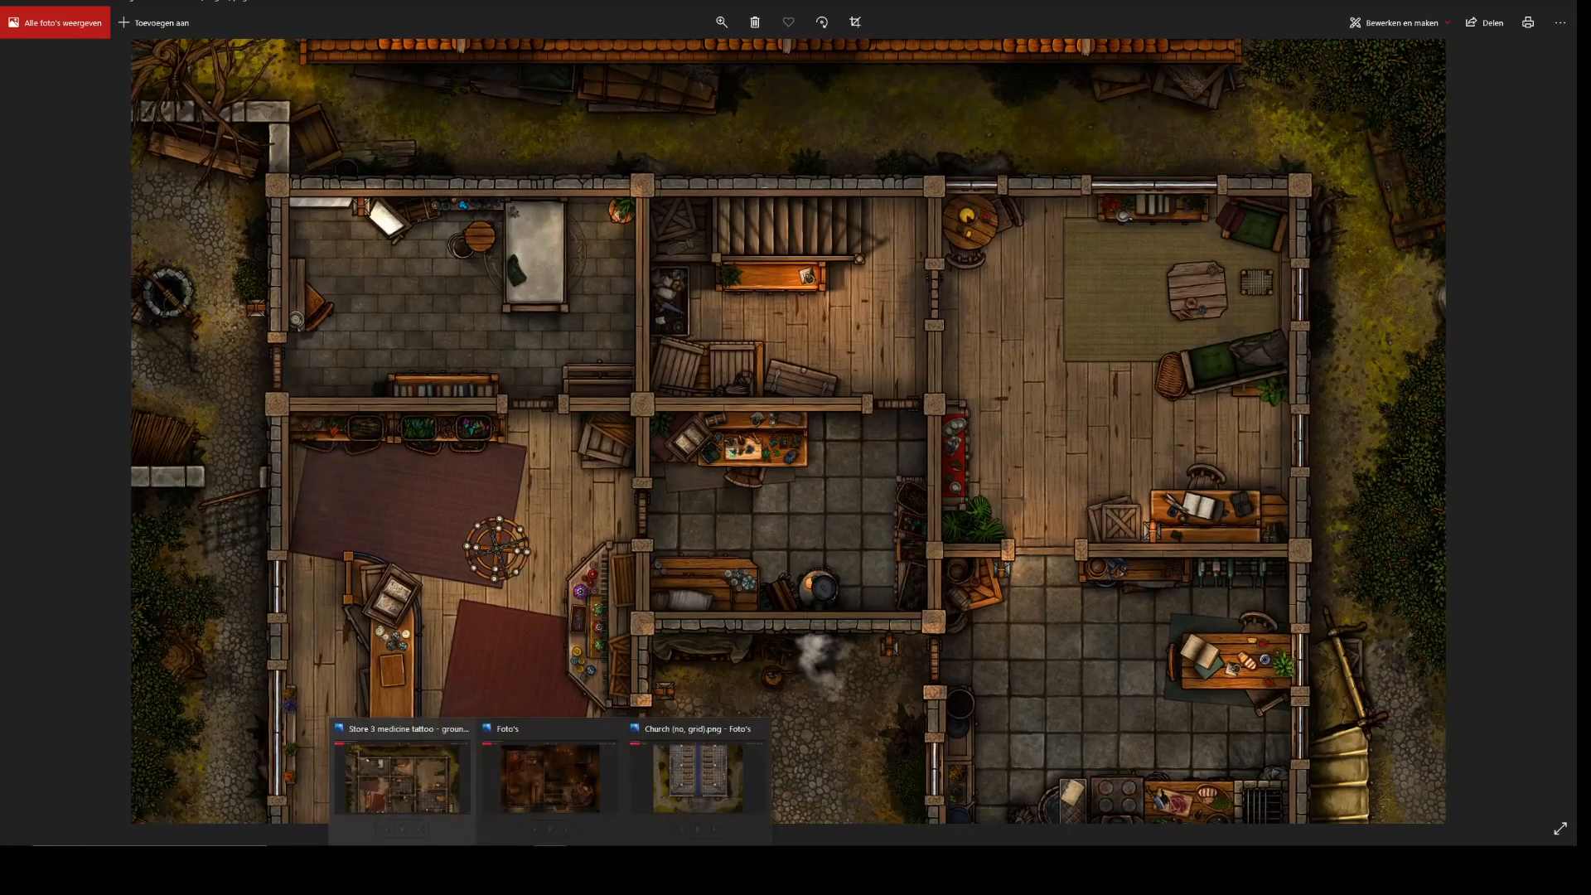
pyautogui.click(567, 804)
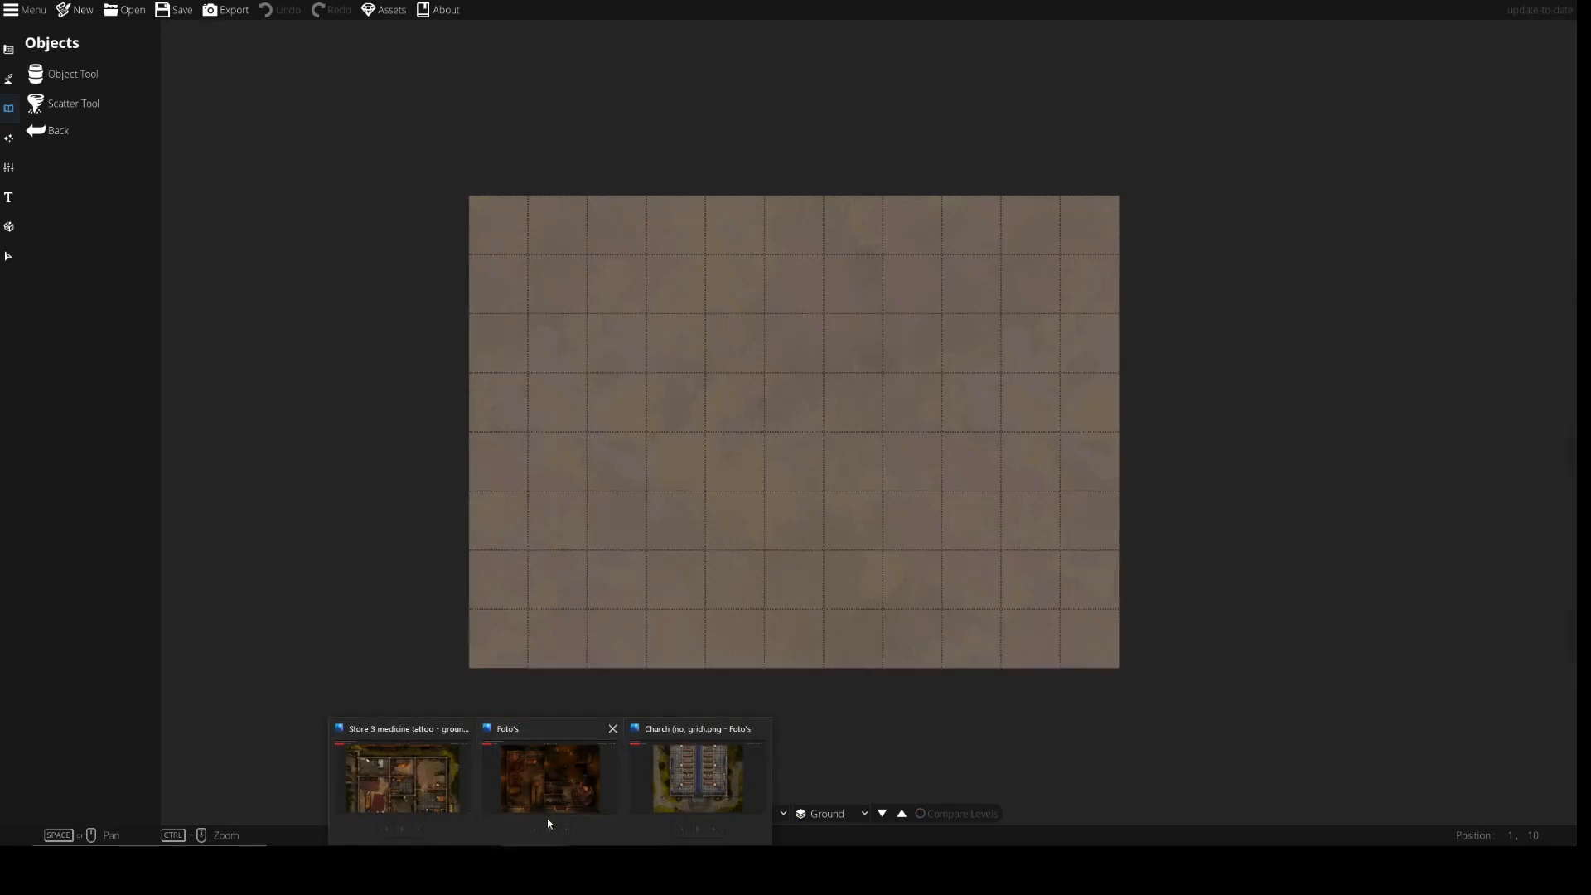
pyautogui.click(546, 796)
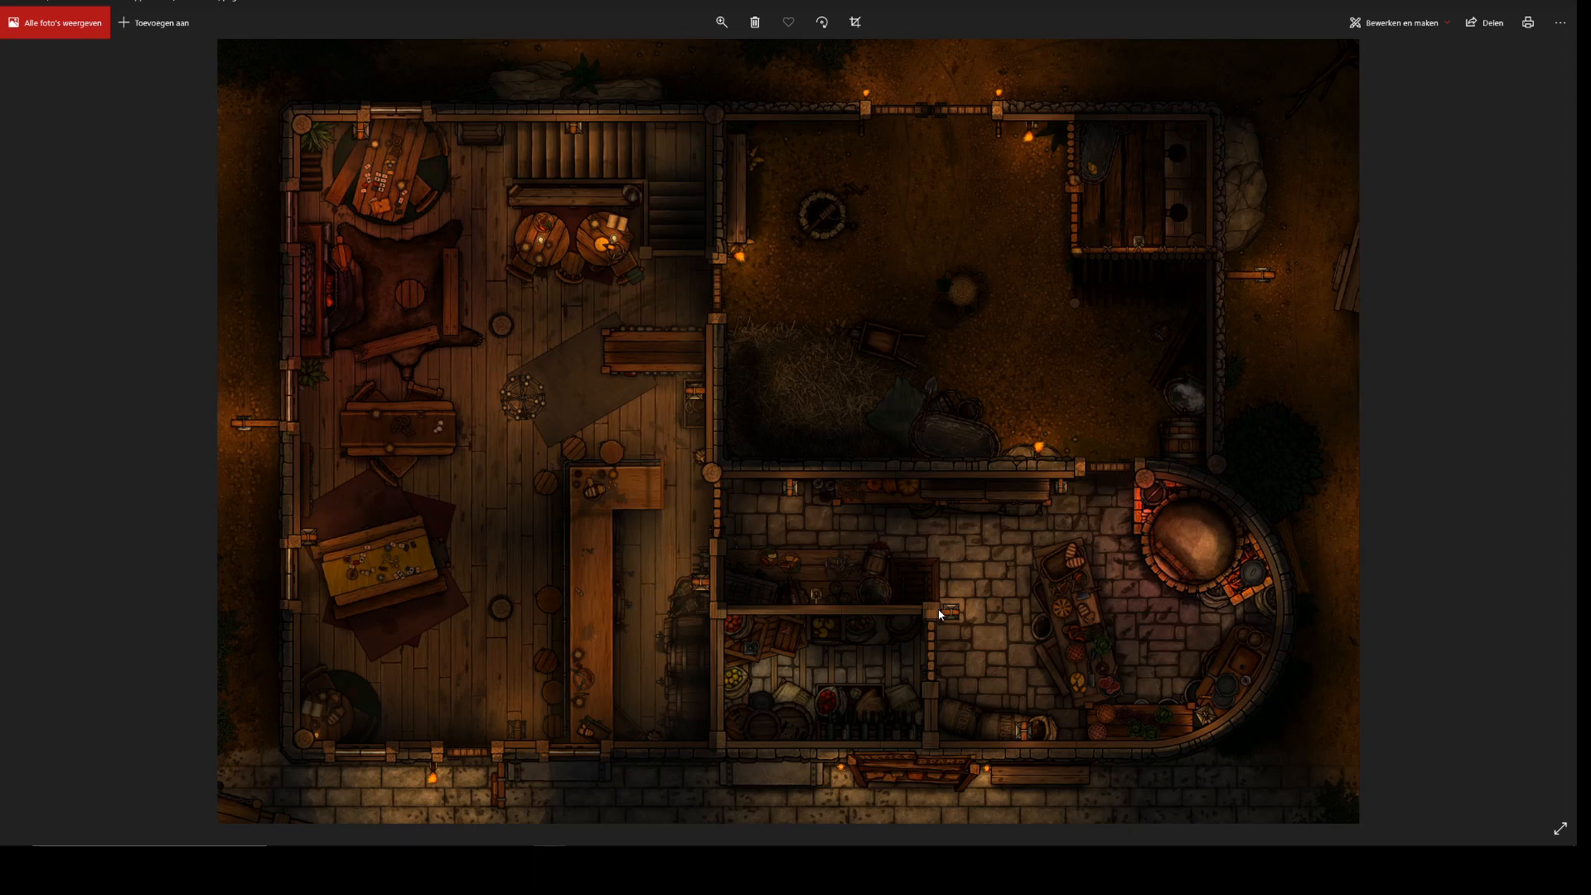
pyautogui.scroll(3, 676, 531)
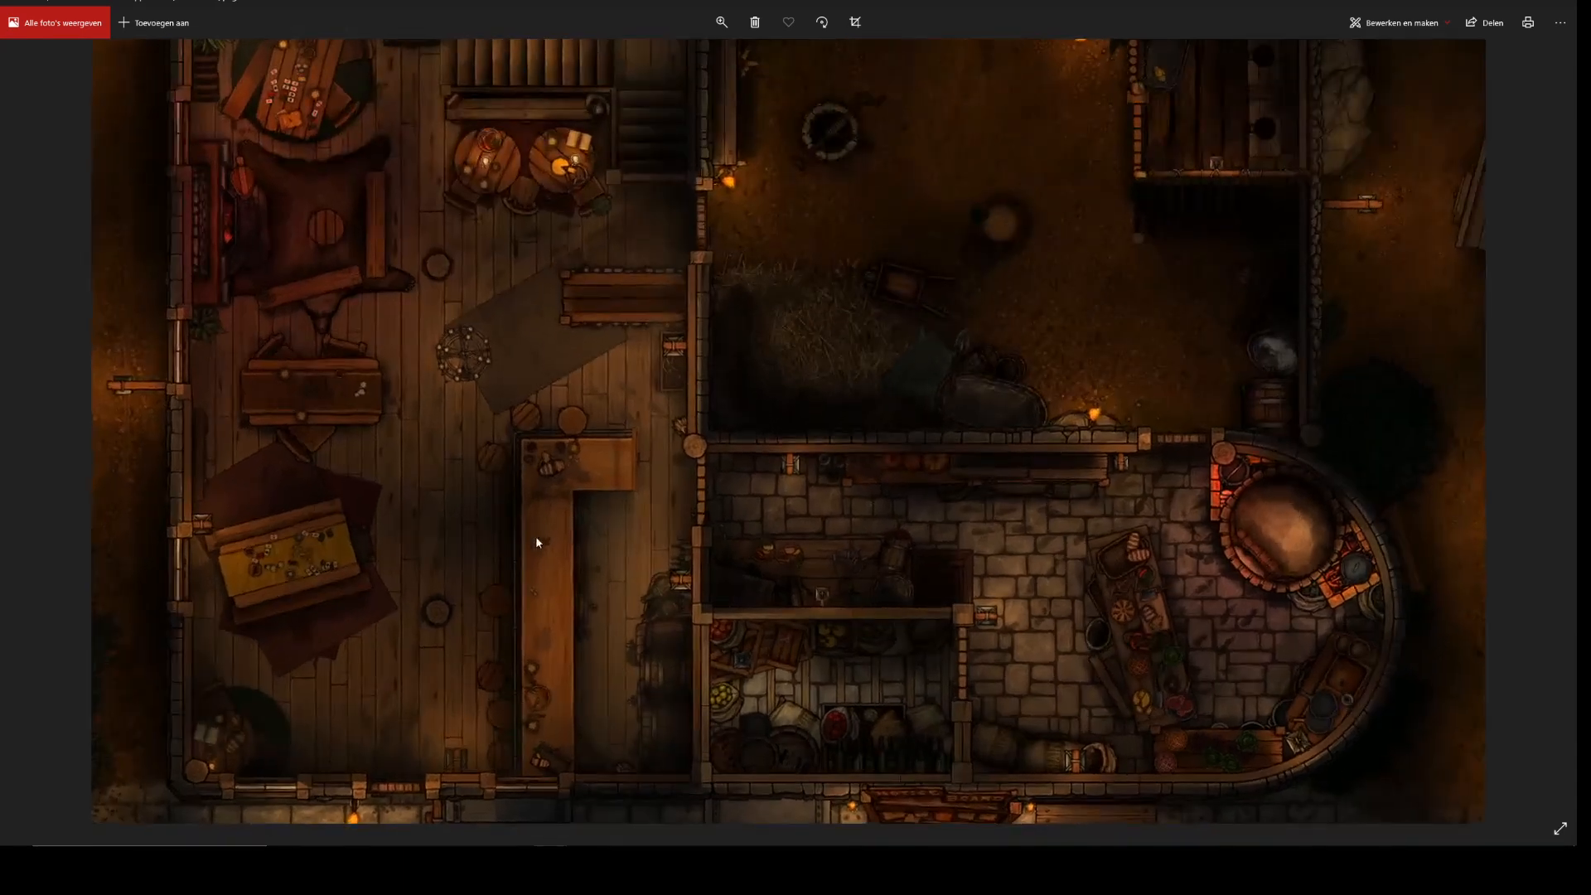
pyautogui.moveTo(796, 584); pyautogui.dragTo(895, 659)
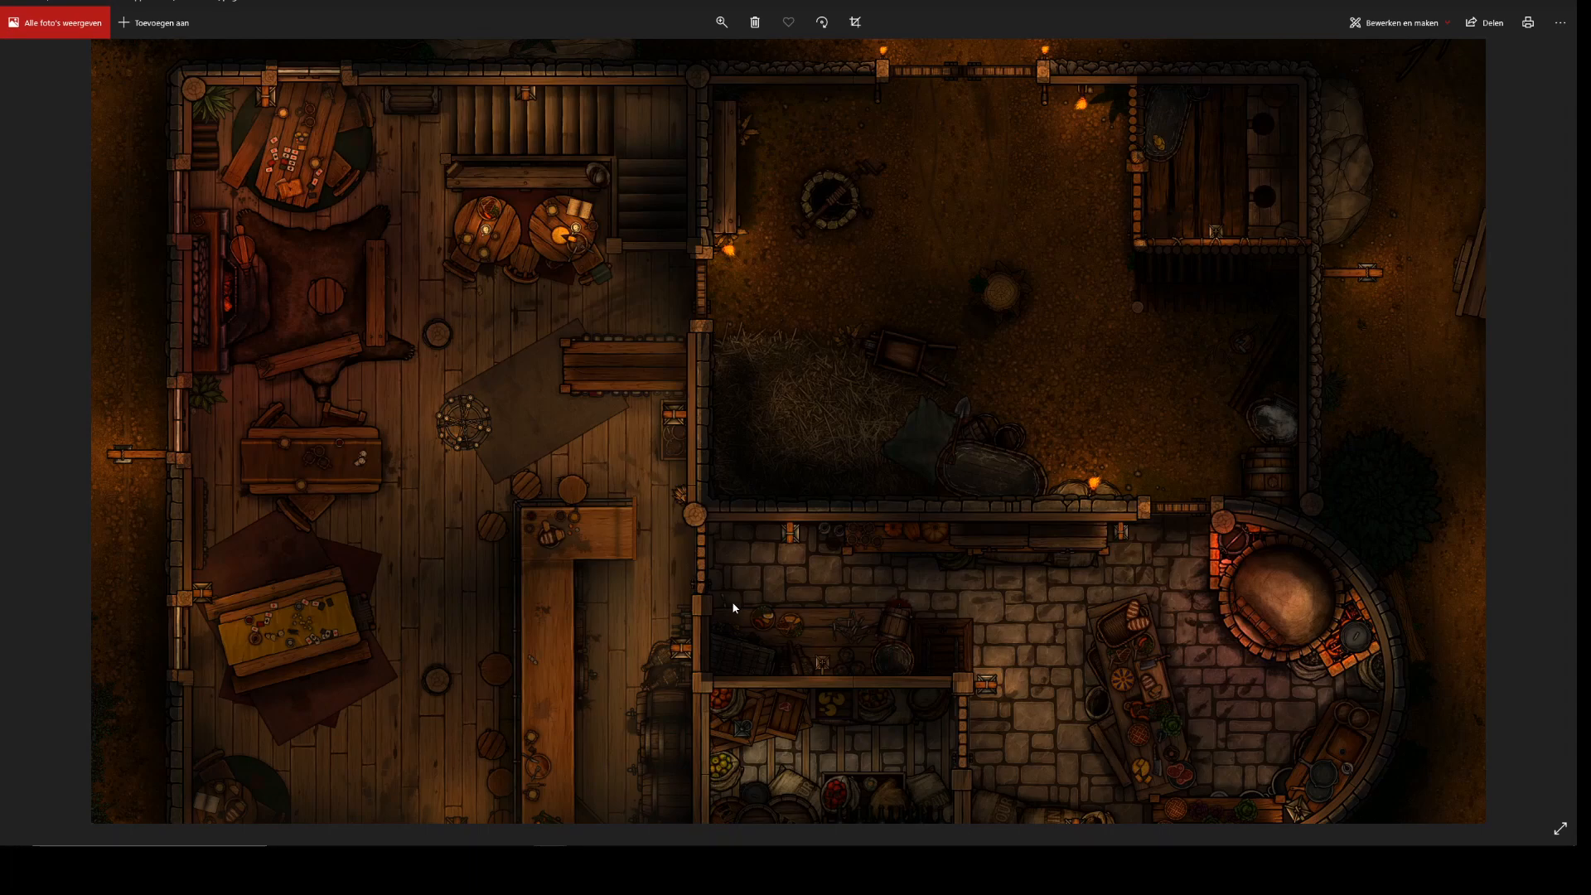
pyautogui.moveTo(735, 650); pyautogui.dragTo(742, 543)
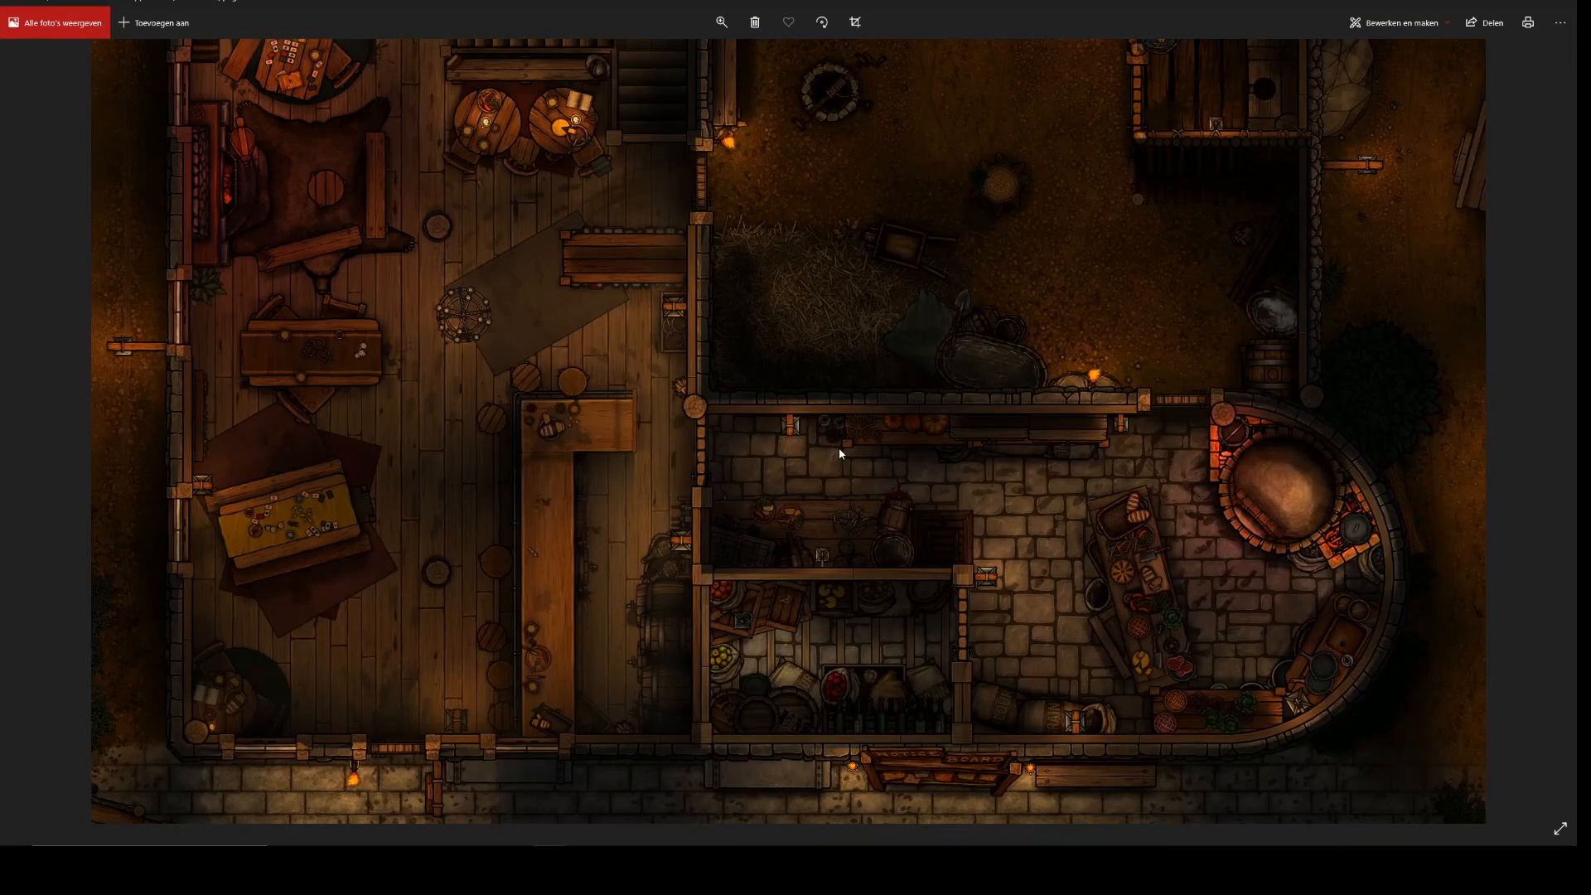
pyautogui.moveTo(838, 449); pyautogui.dragTo(850, 482)
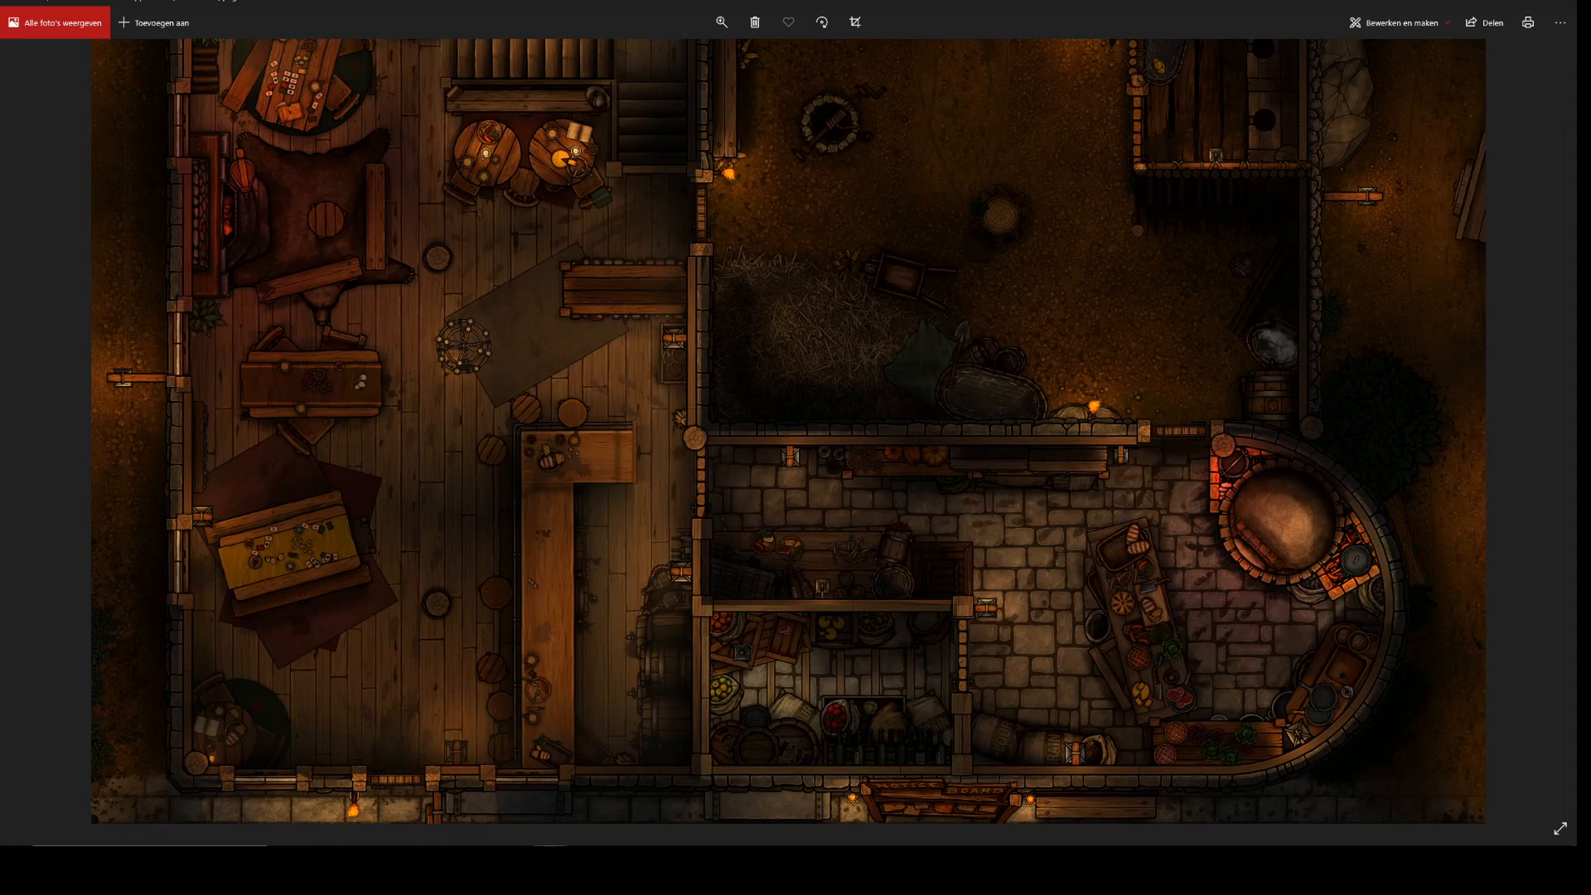
pyautogui.click(518, 863)
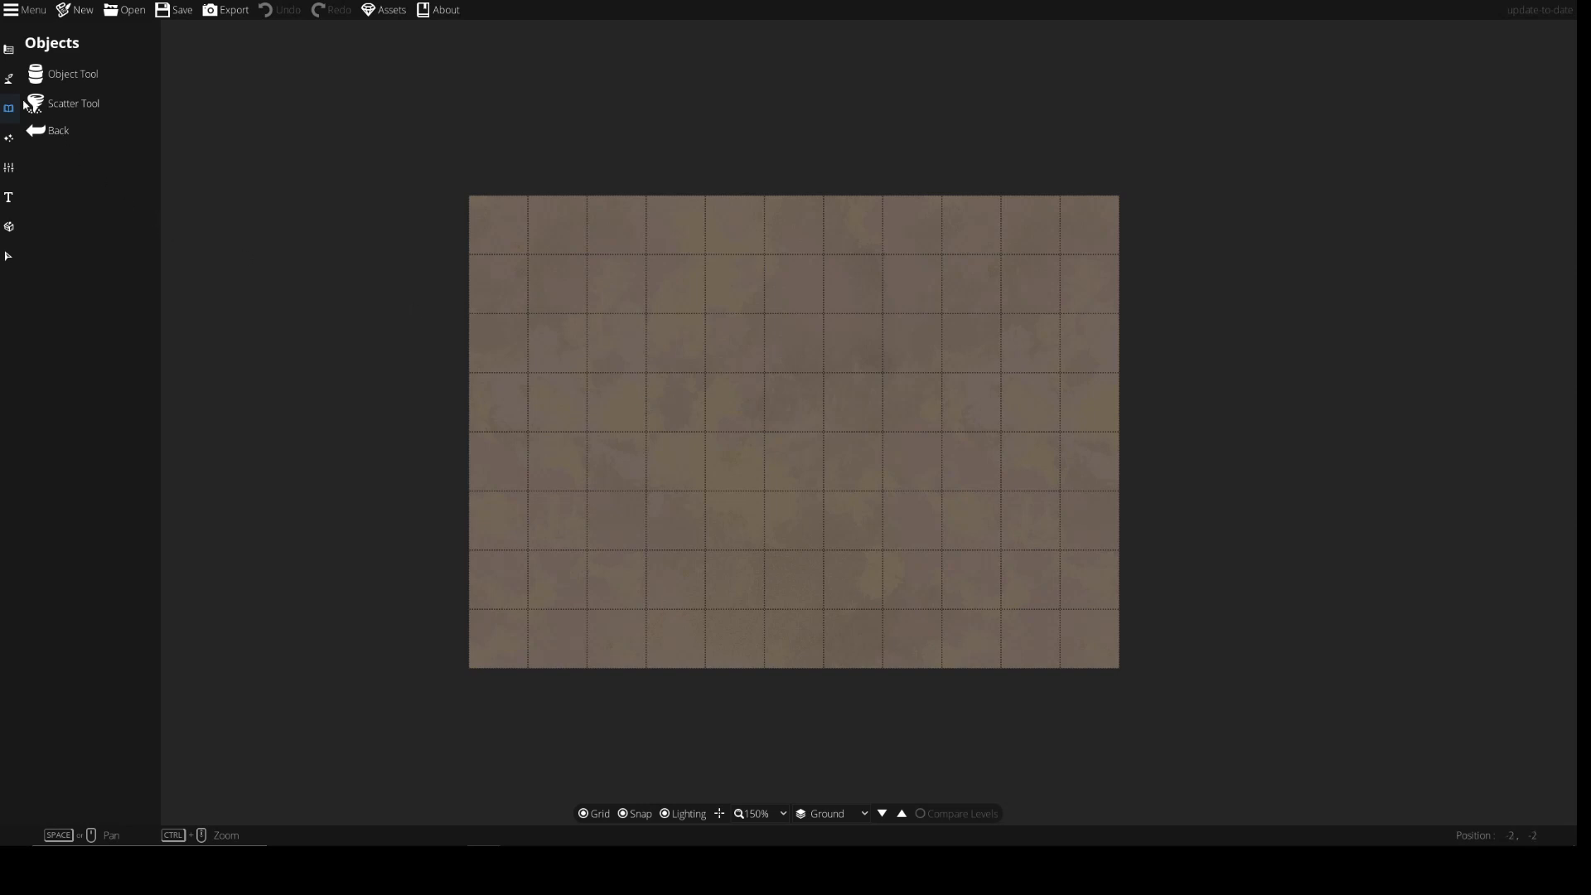
# Open the Terrain Brush and replace Terrain Dirt in the first terrain slot with Grass A 01
pyautogui.click(8, 78)
pyautogui.click(50, 73)
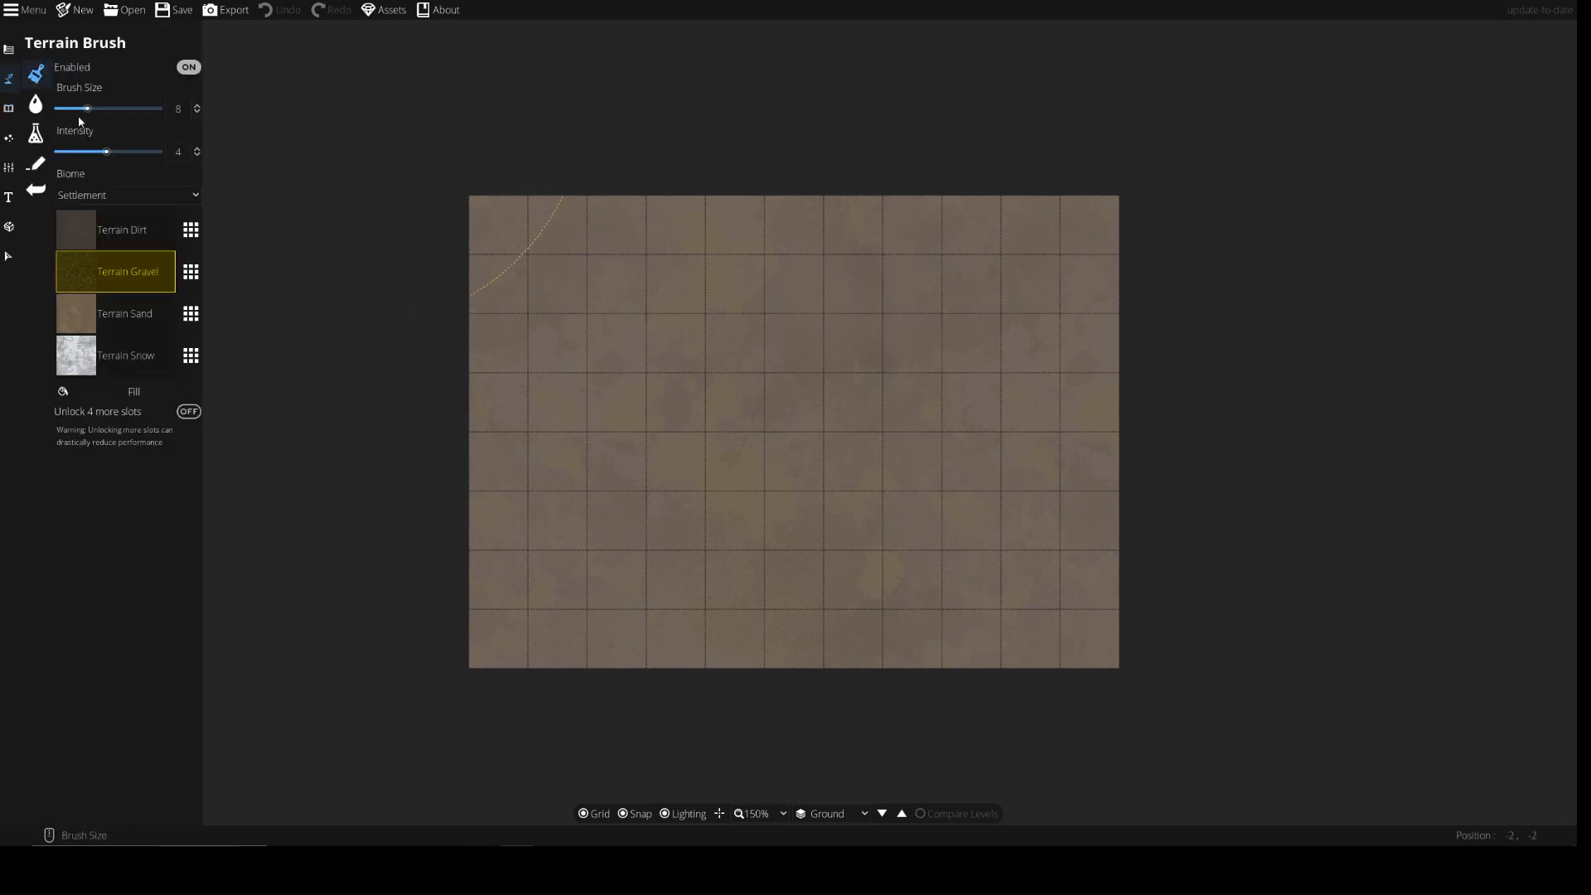
pyautogui.click(111, 226)
pyautogui.click(191, 235)
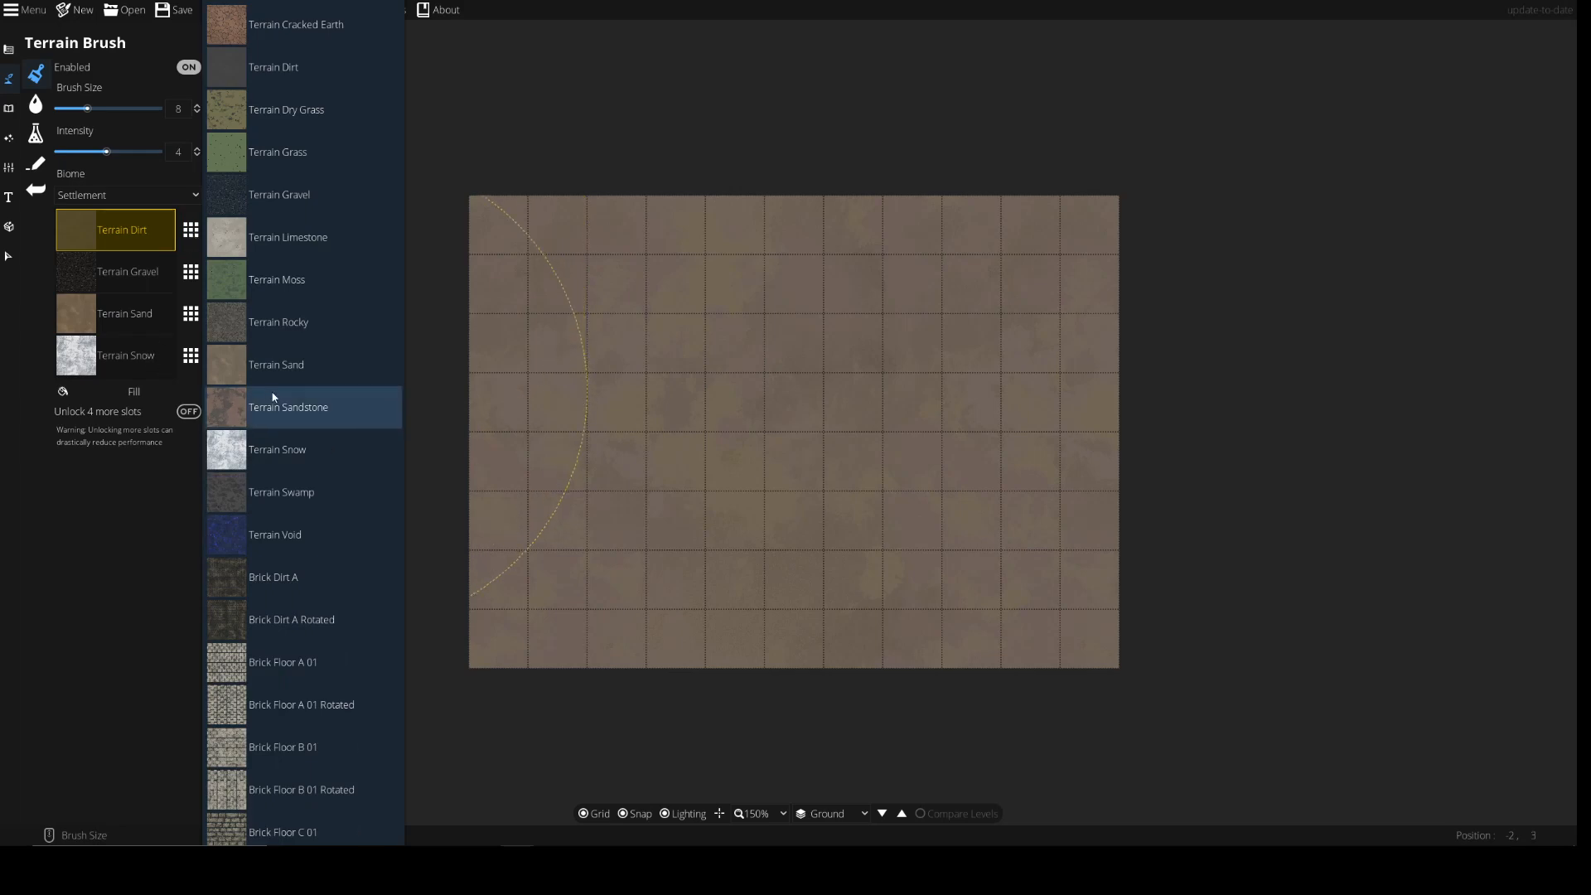
pyautogui.scroll(-15, 296, 410)
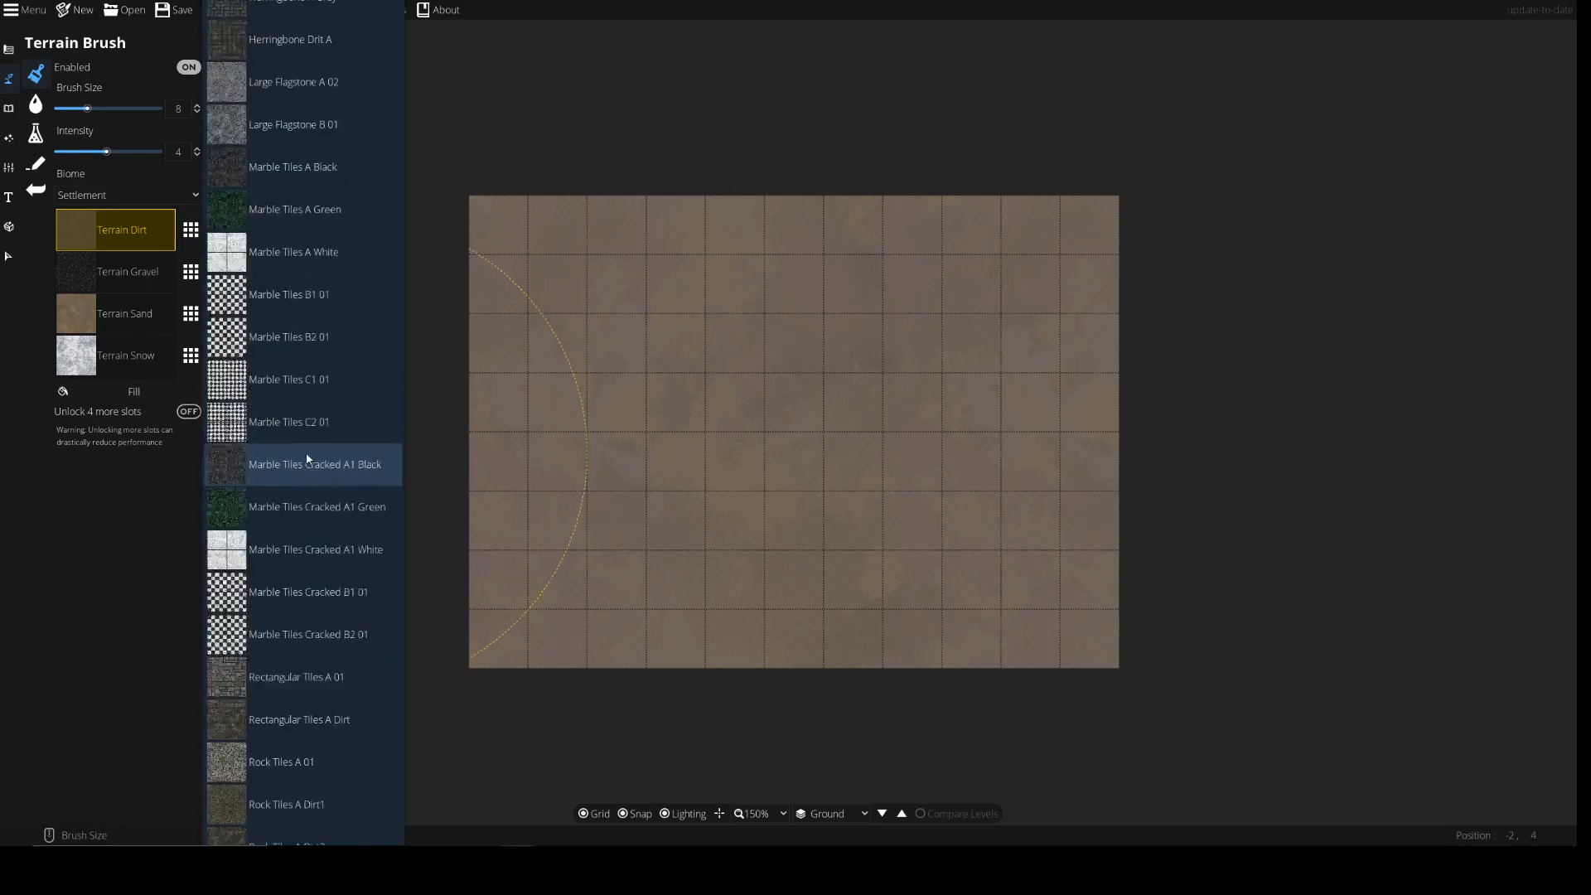
pyautogui.scroll(-20, 305, 455)
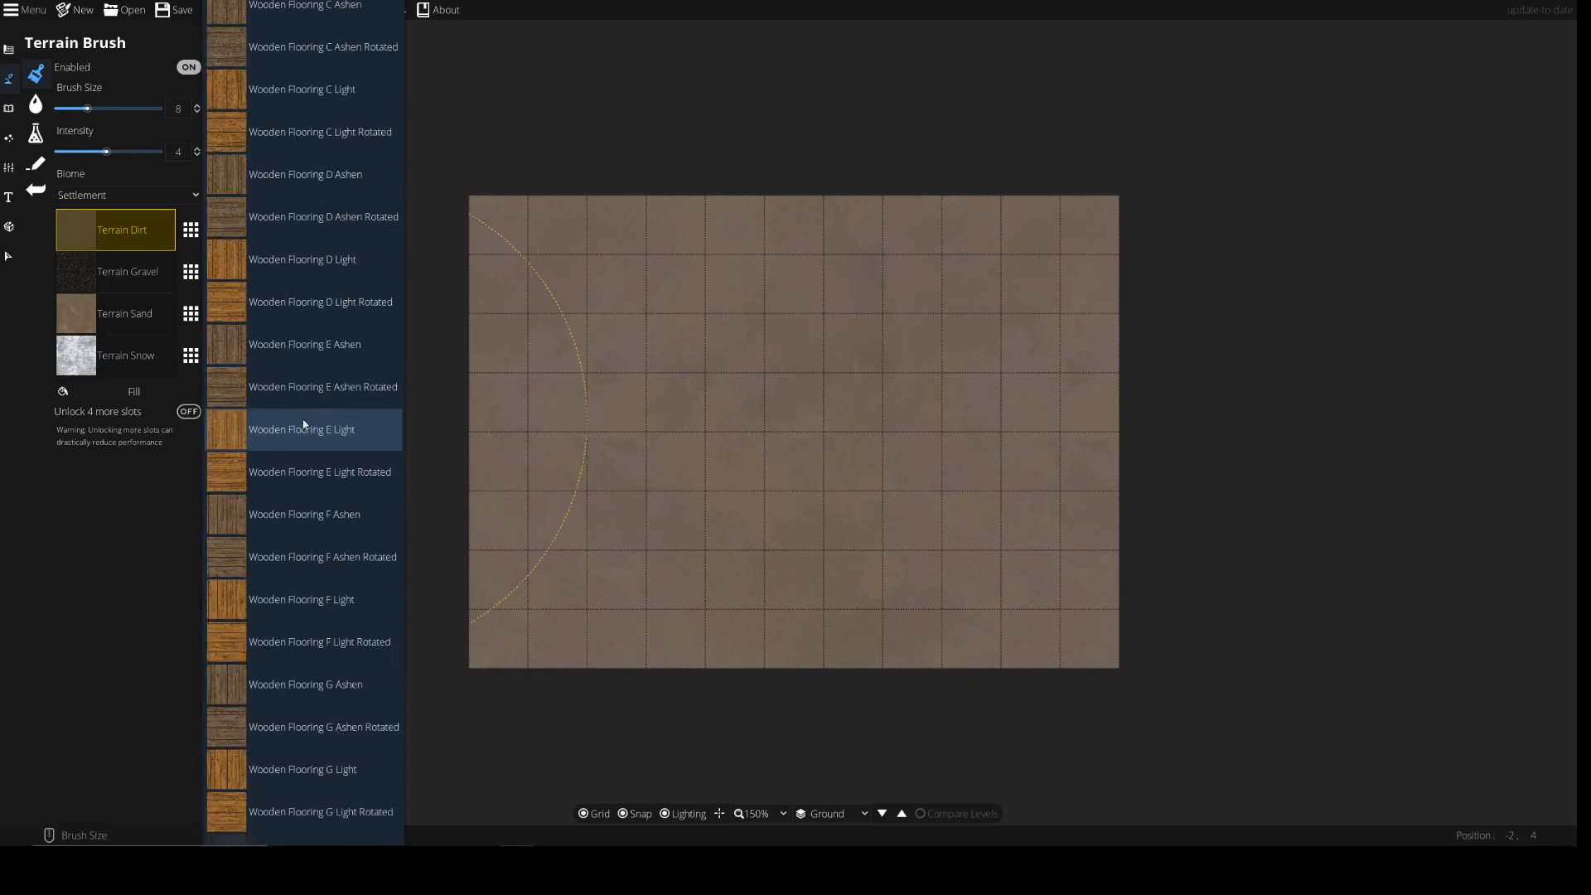
pyautogui.scroll(-20, 291, 401)
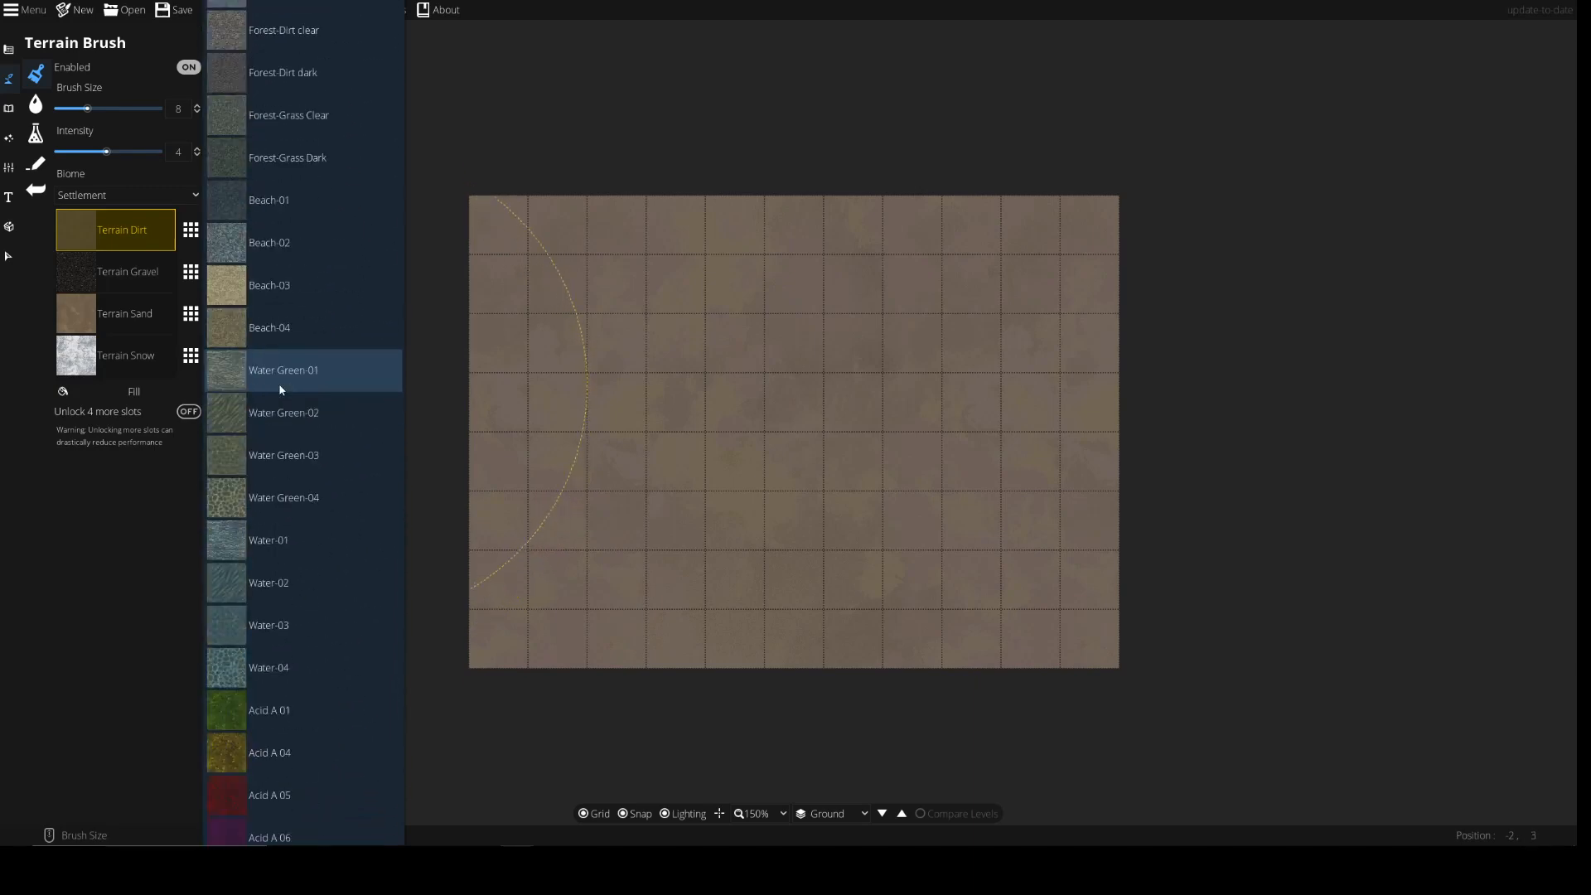
pyautogui.scroll(-10, 289, 383)
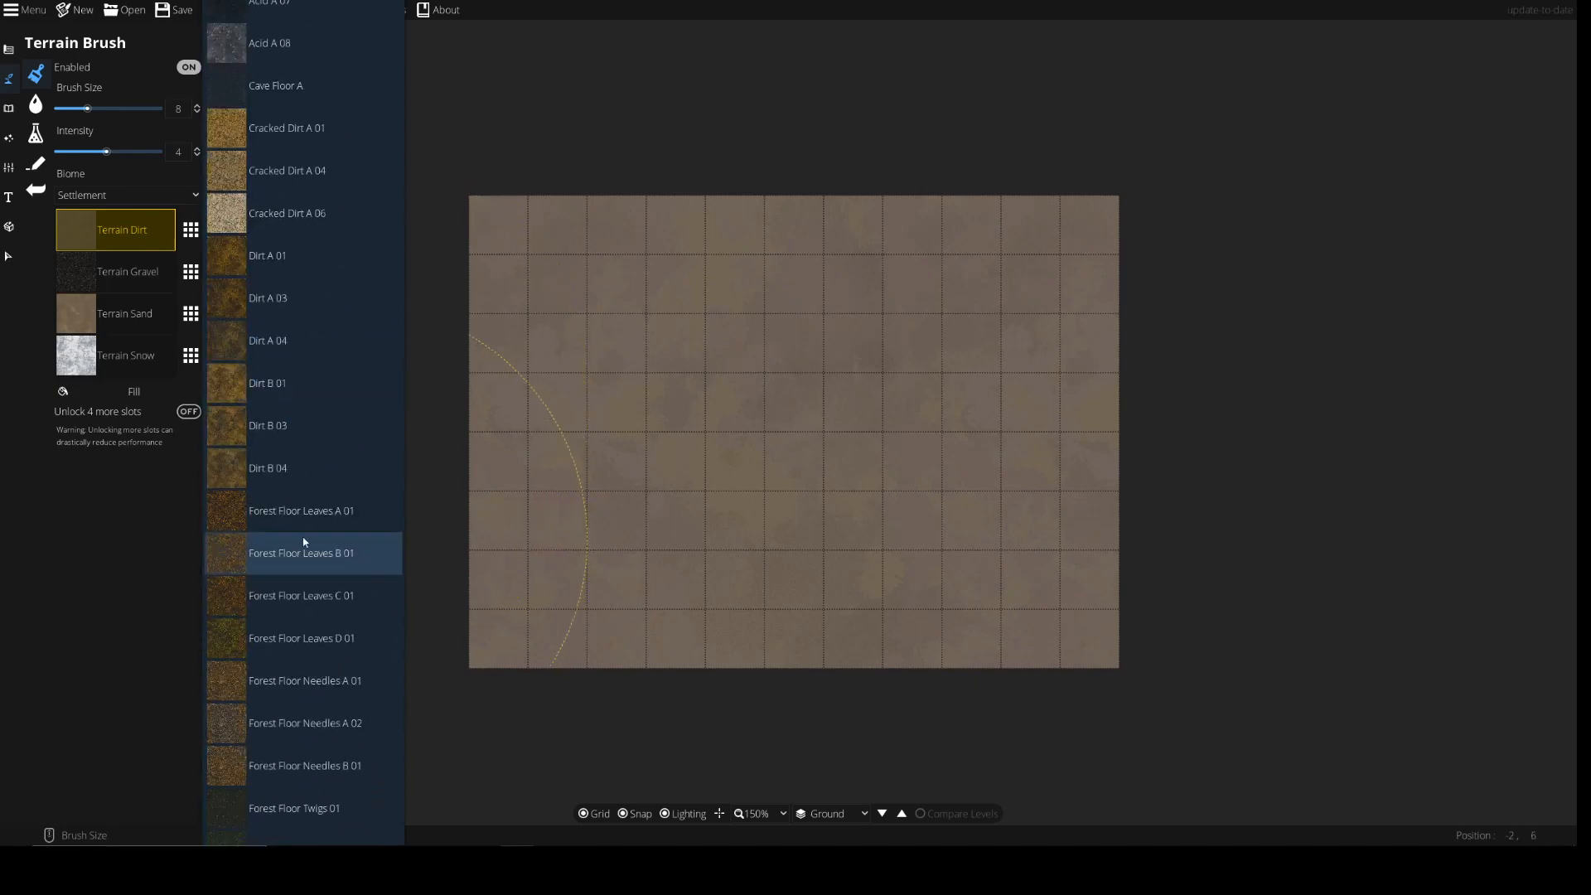
pyautogui.scroll(-4, 299, 522)
pyautogui.click(237, 456)
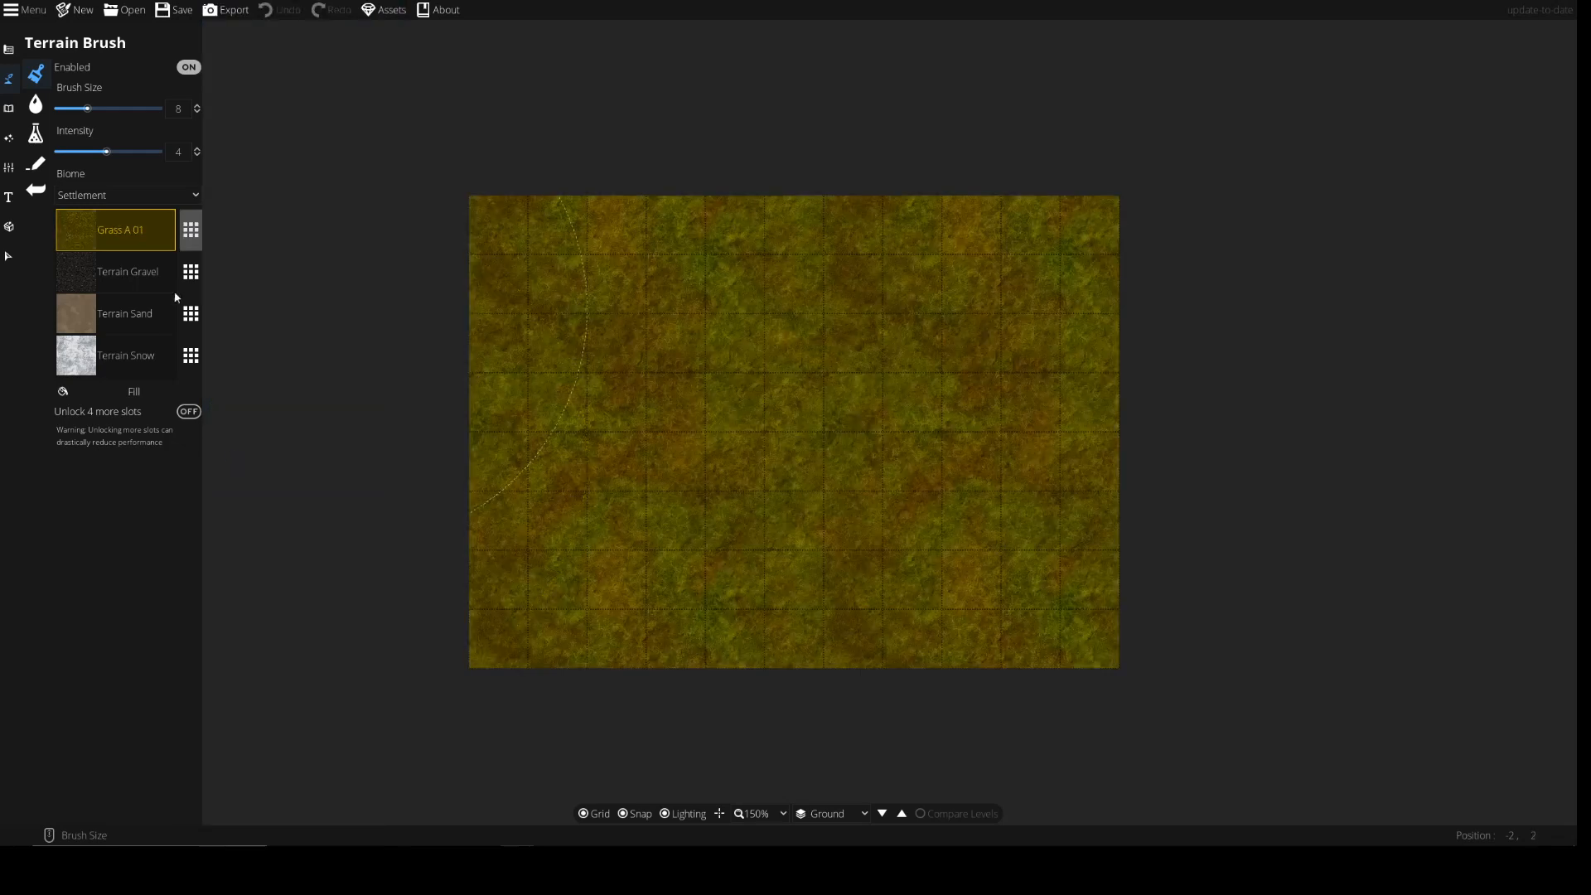
# Replace Terrain Gravel in the second terrain slot with Dirt A 04
pyautogui.click(188, 277)
pyautogui.scroll(-12, 311, 340)
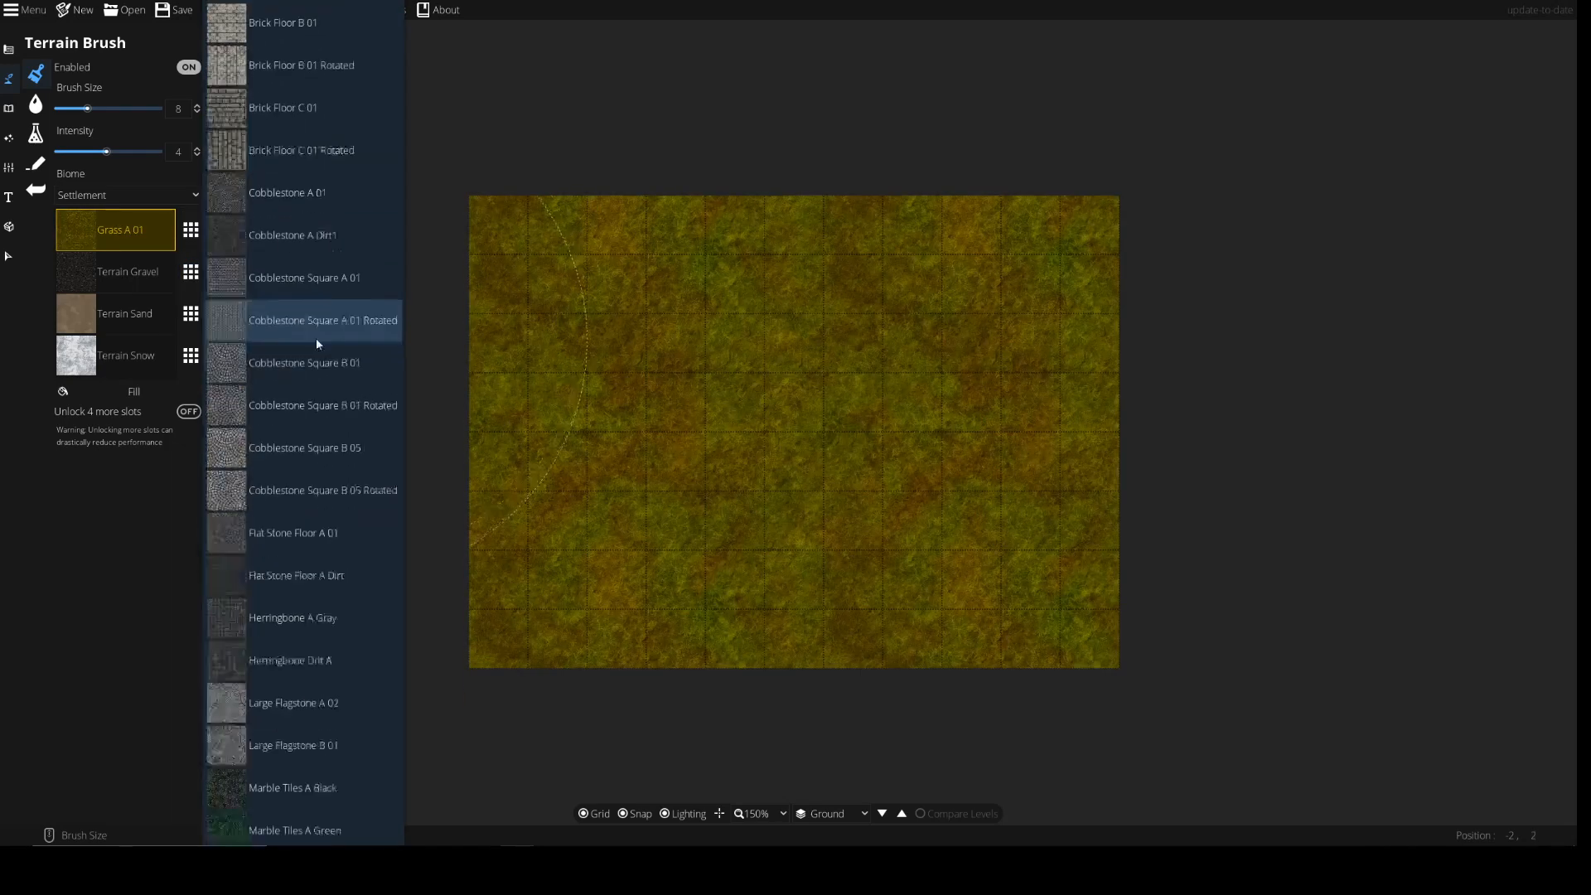
pyautogui.scroll(-15, 324, 326)
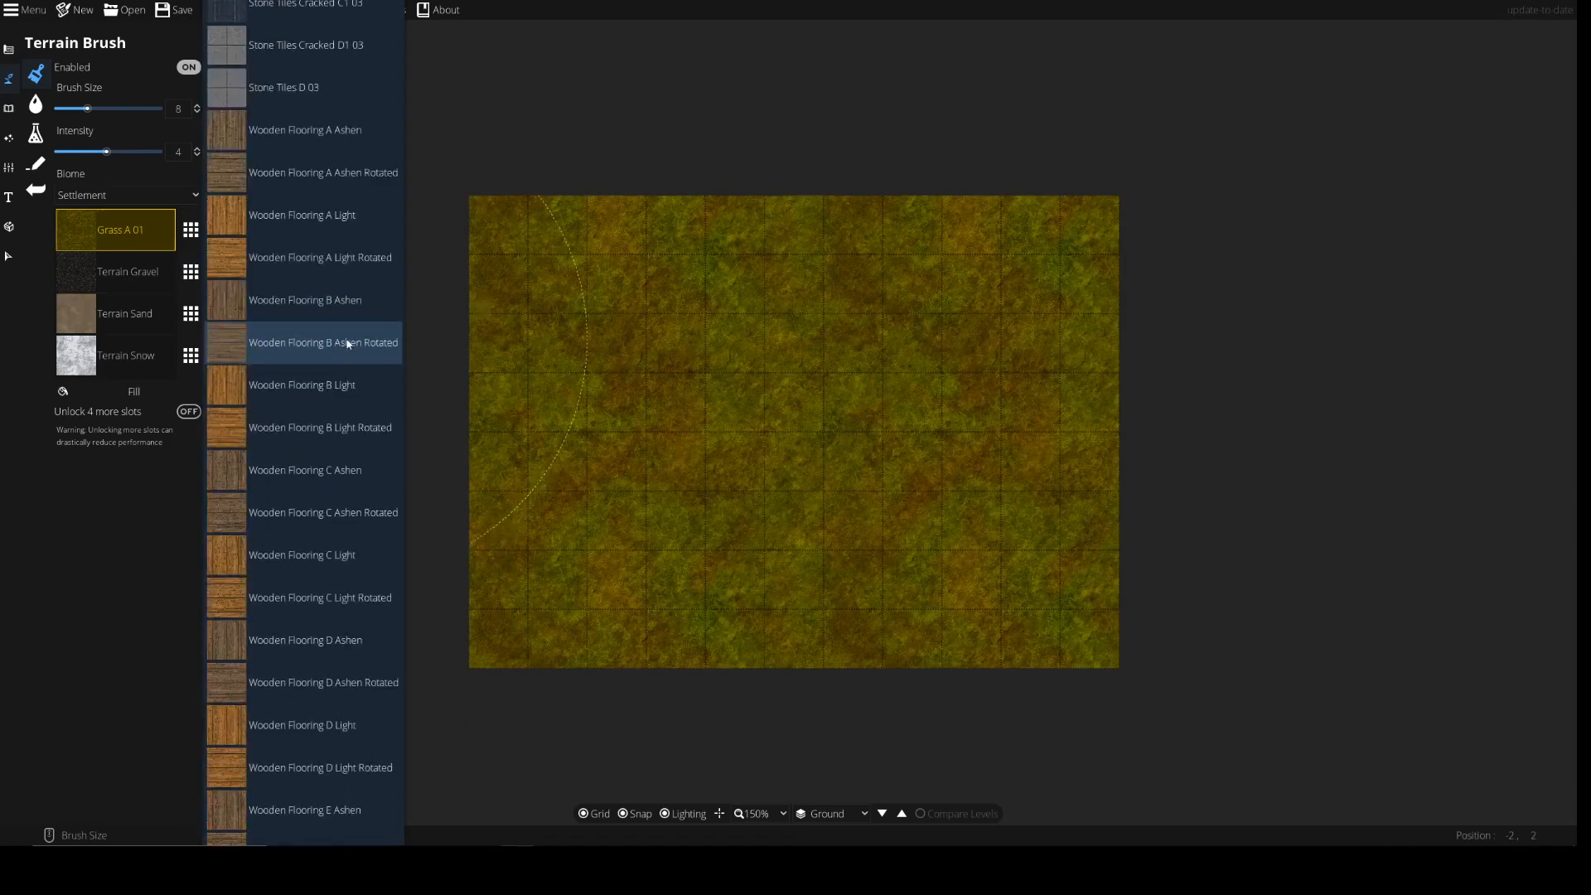
pyautogui.scroll(-15, 307, 365)
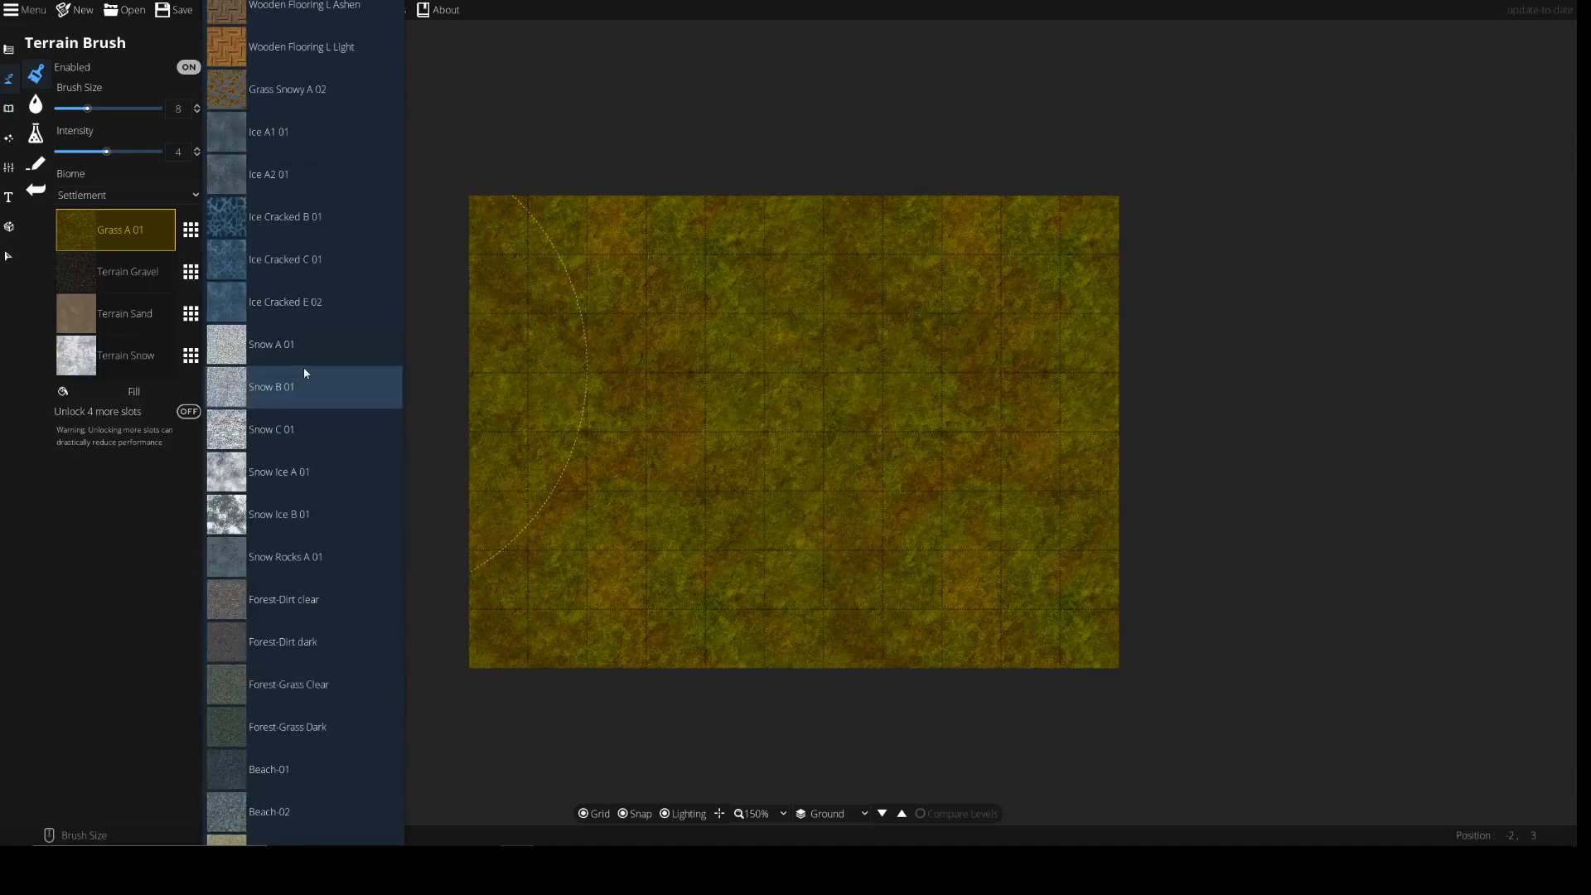
pyautogui.scroll(-15, 322, 396)
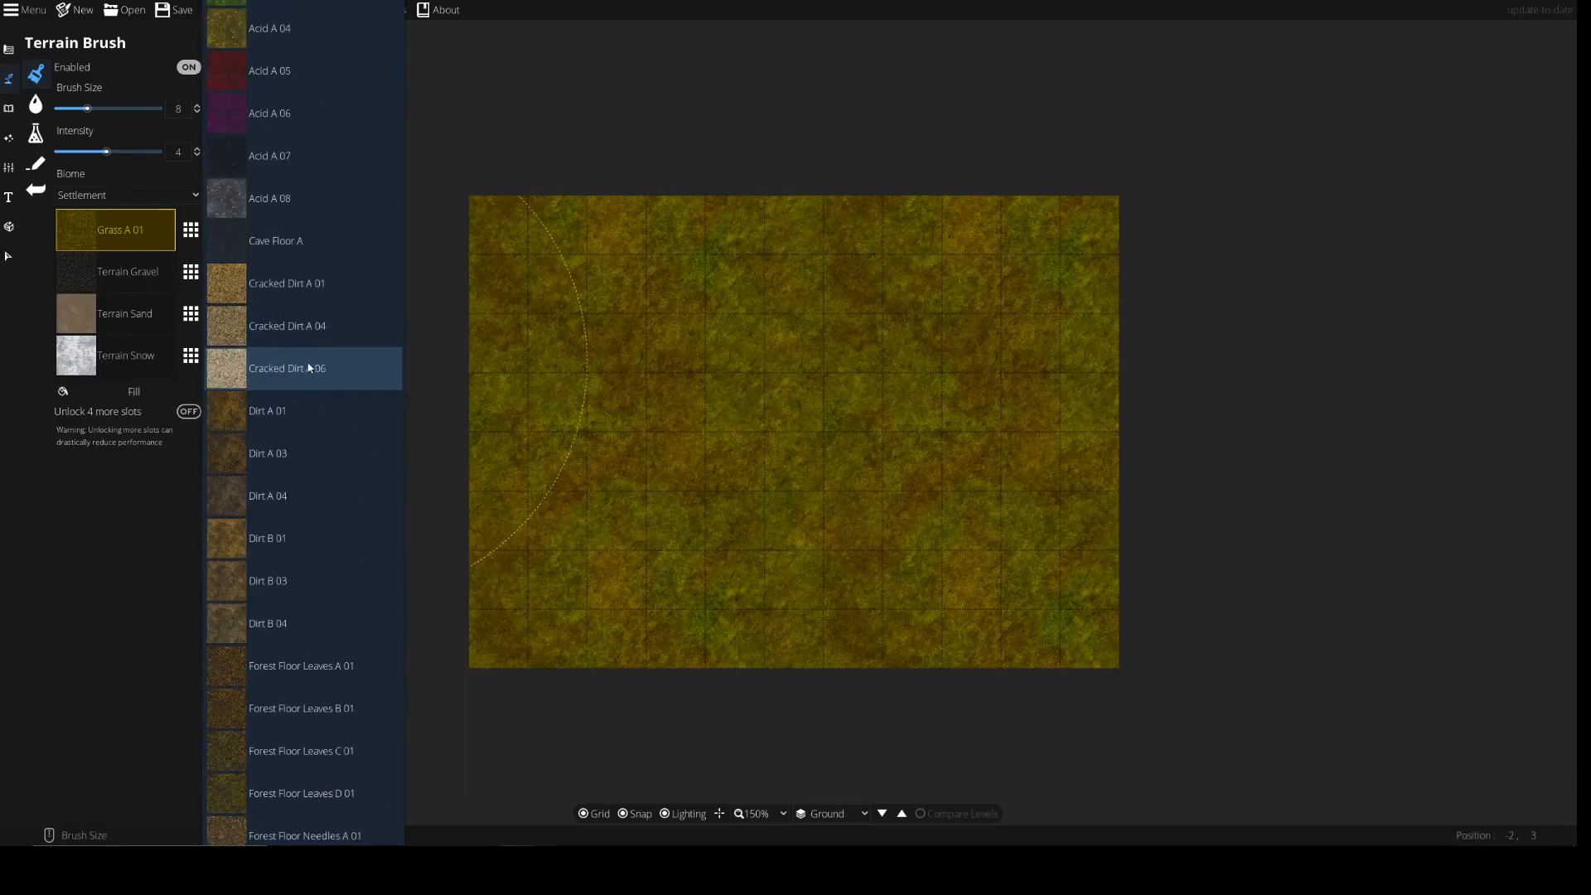
pyautogui.click(253, 497)
# Replace Terrain Sand in the third terrain slot with Grass Sparse A 03
pyautogui.click(121, 315)
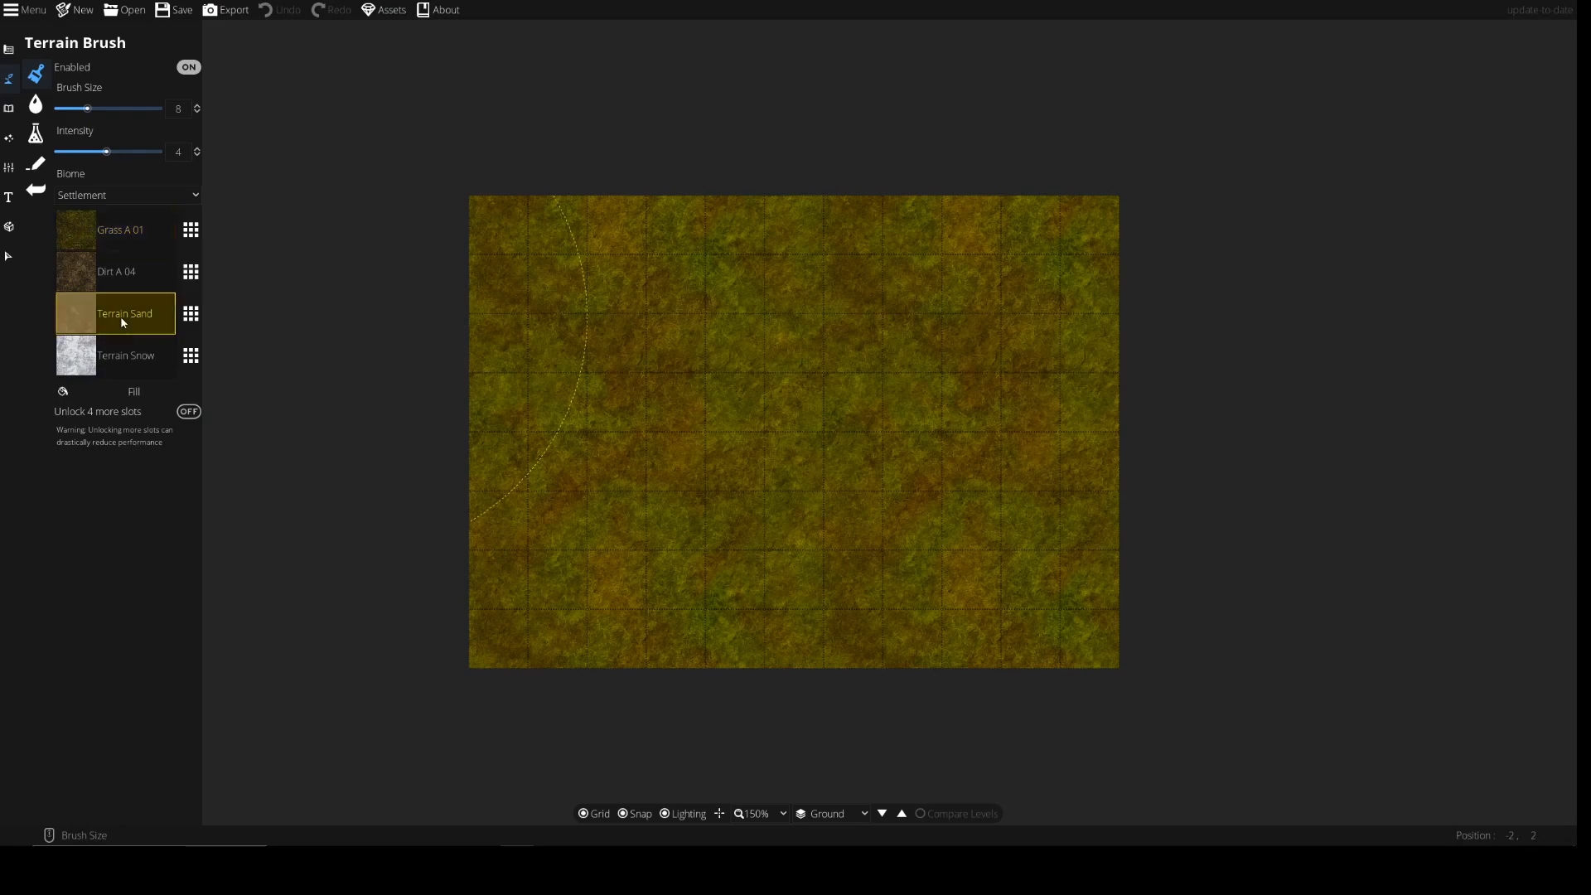
pyautogui.click(190, 314)
pyautogui.scroll(-10, 319, 448)
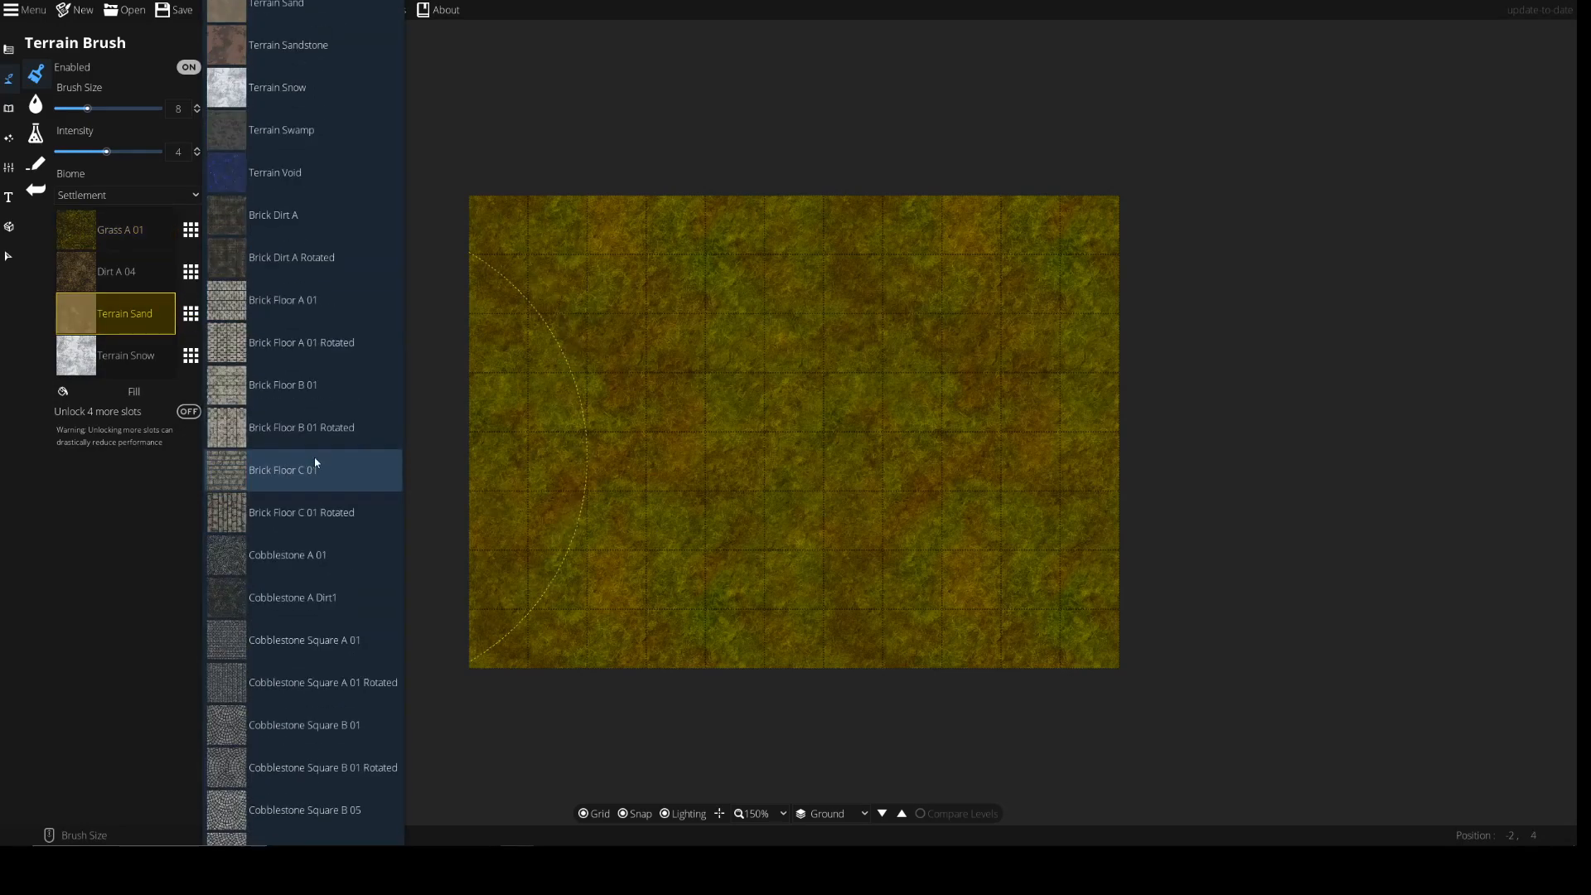
pyautogui.scroll(-15, 321, 459)
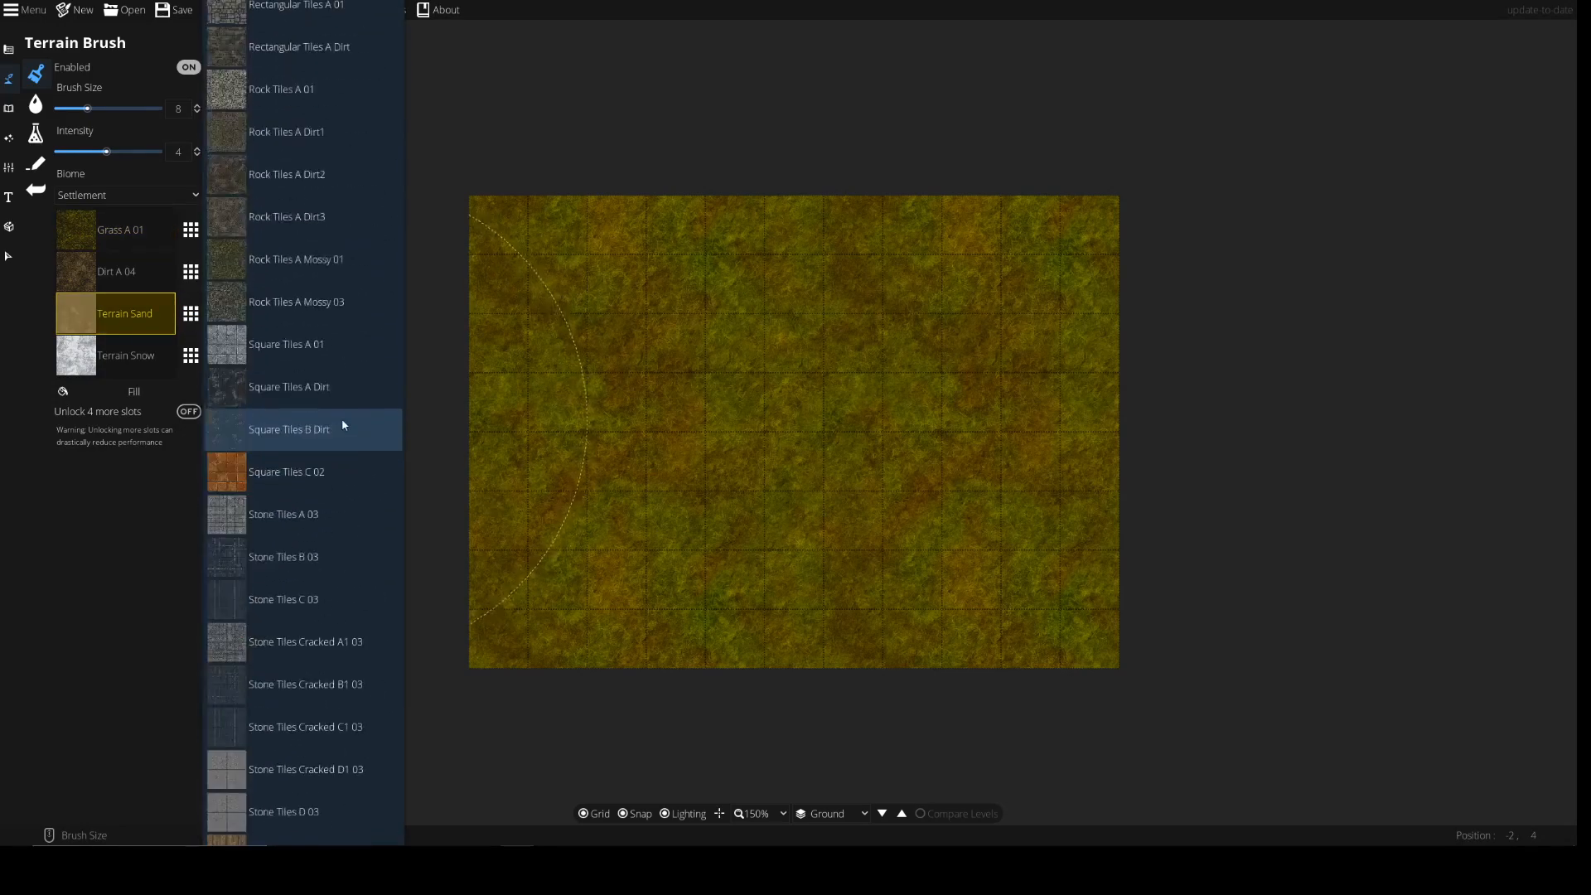
pyautogui.scroll(-15, 331, 431)
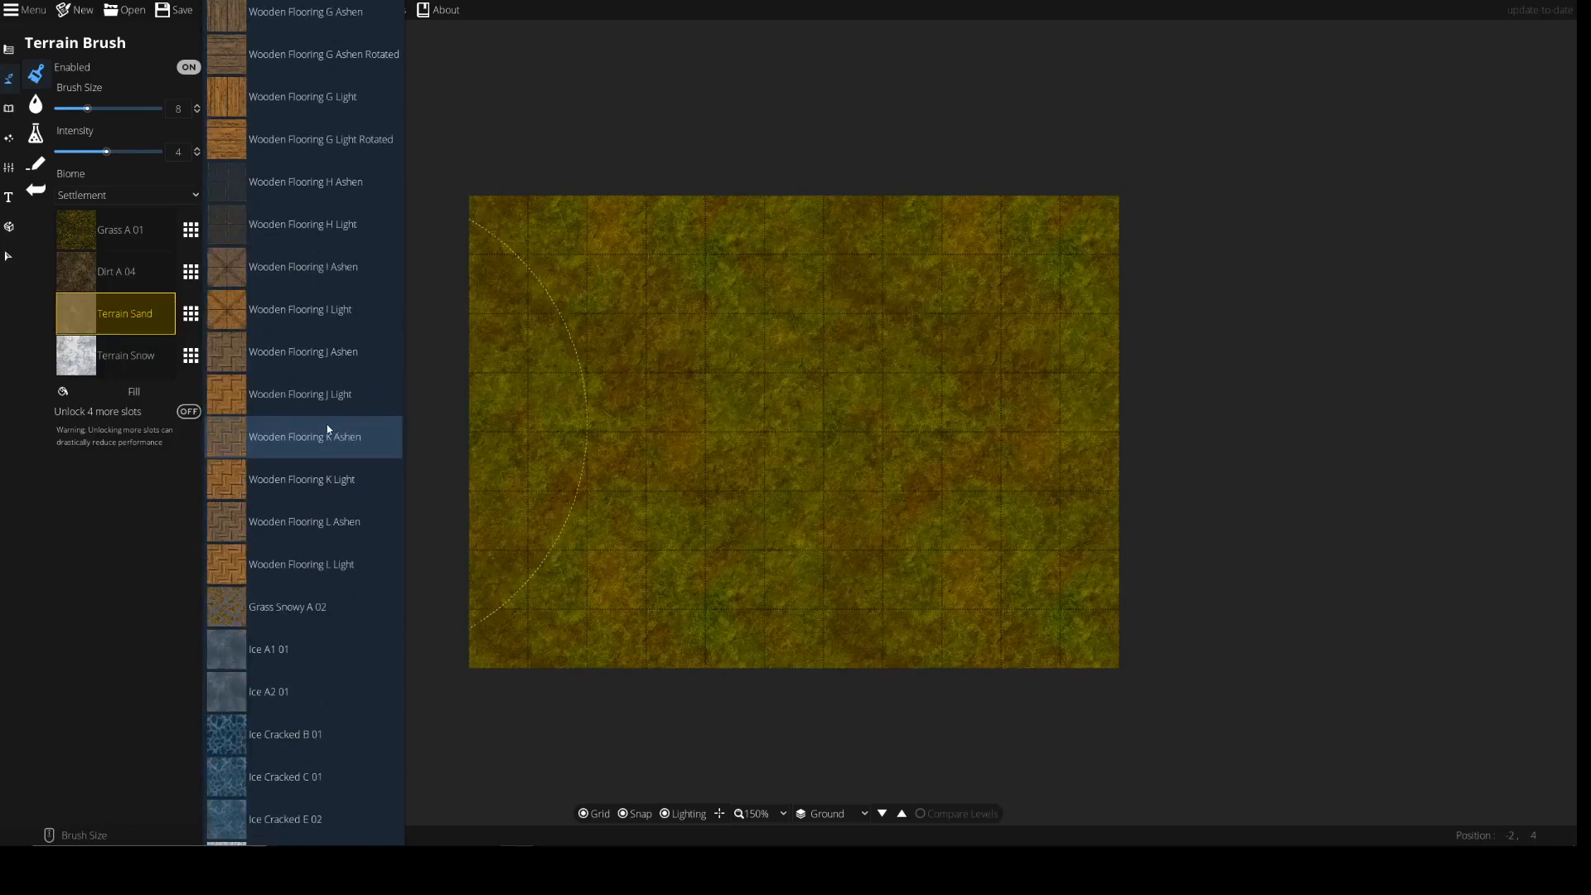
pyautogui.scroll(-15, 334, 409)
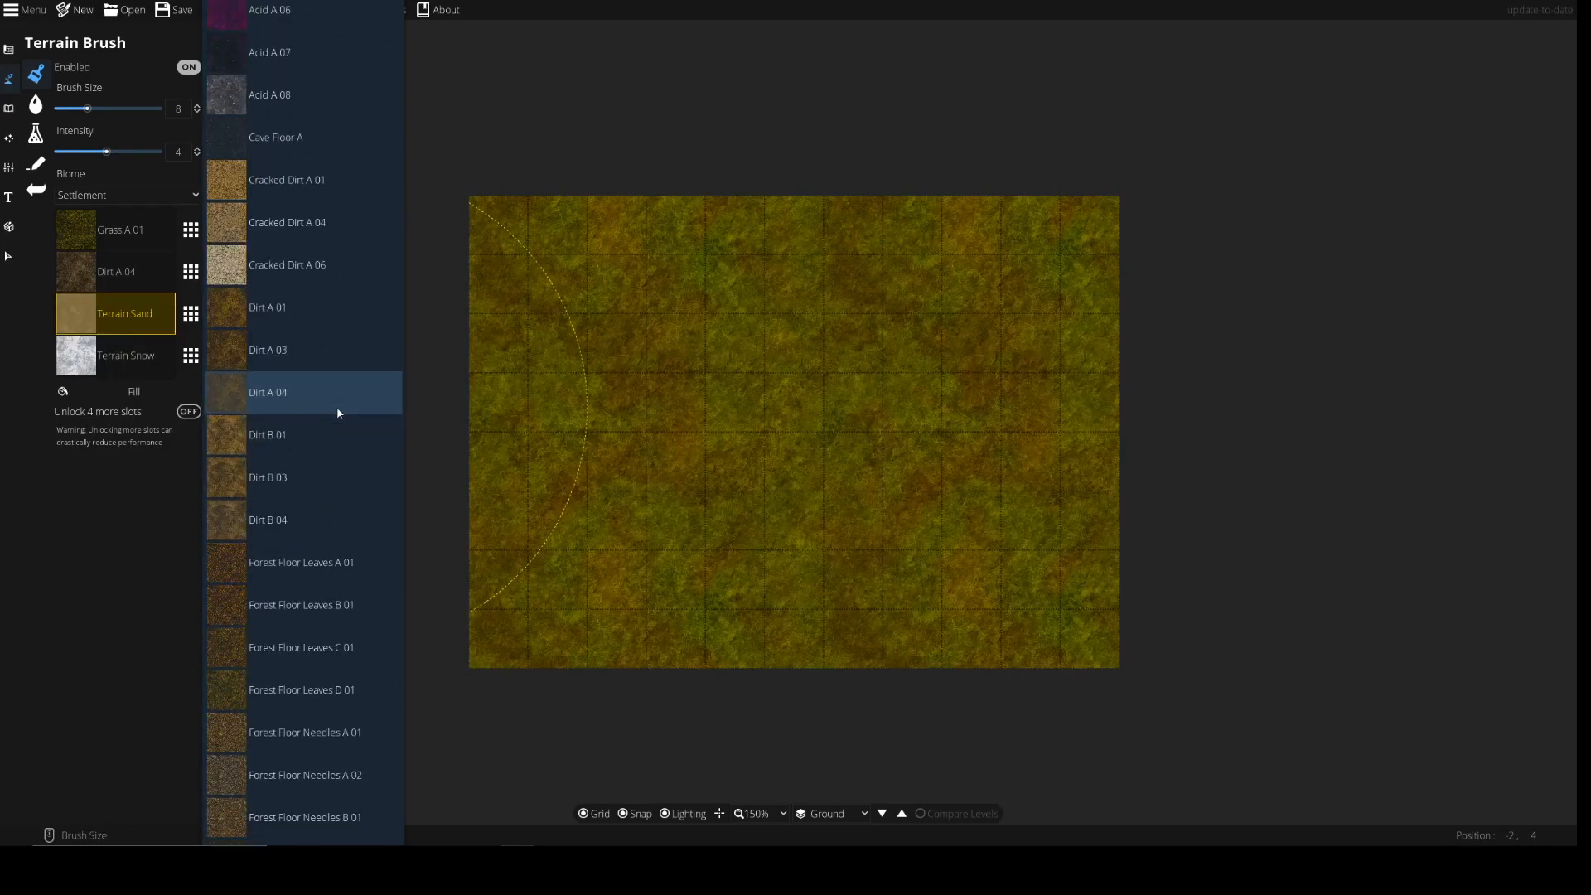
pyautogui.scroll(-15, 329, 405)
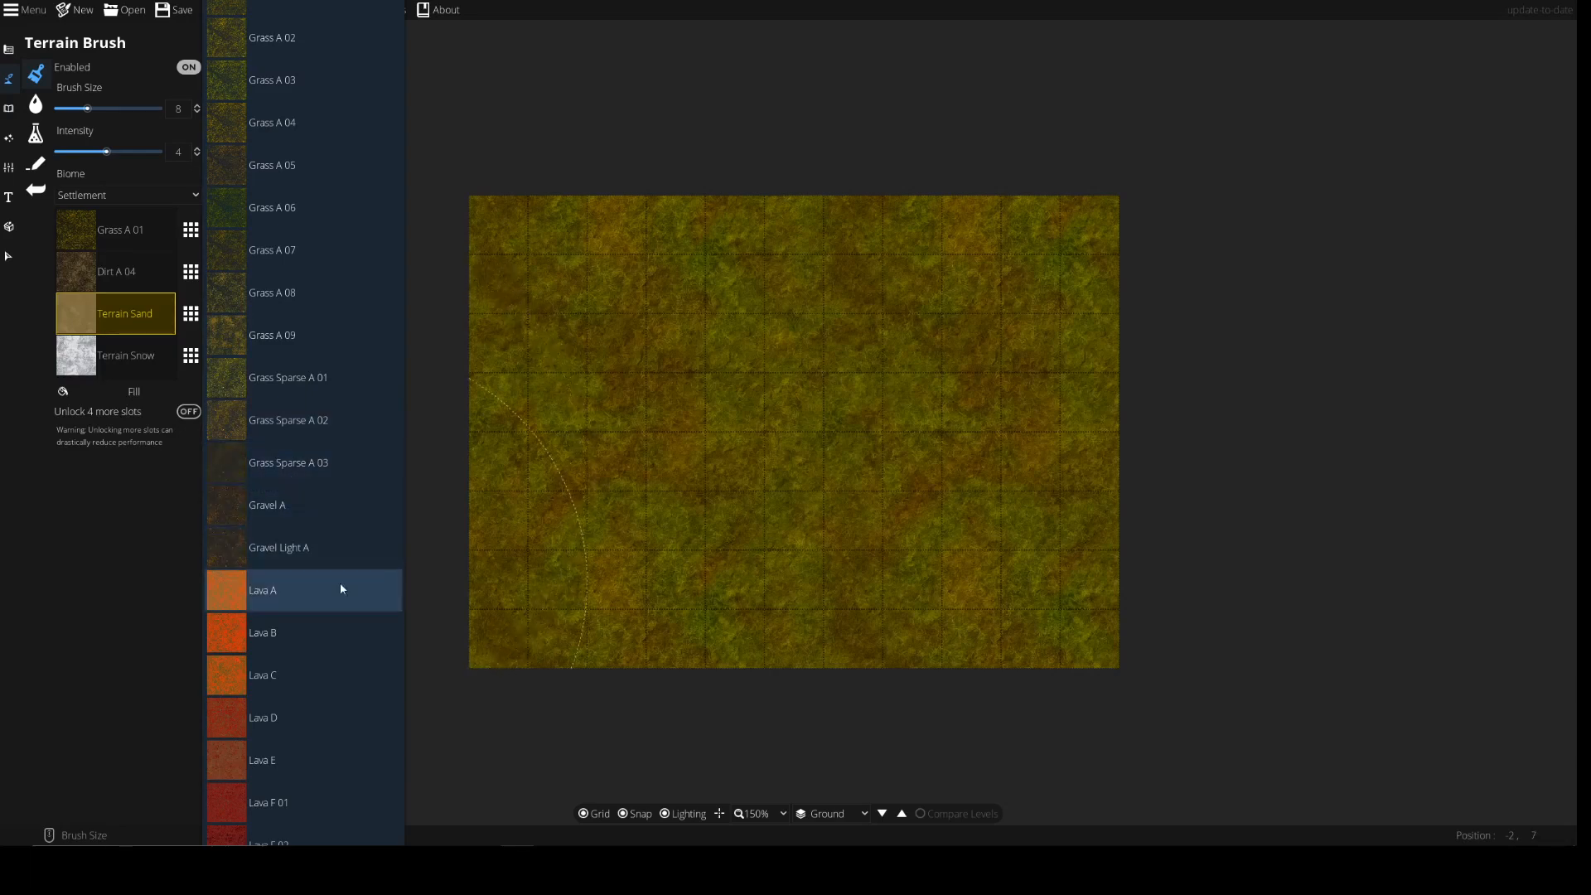
pyautogui.click(299, 465)
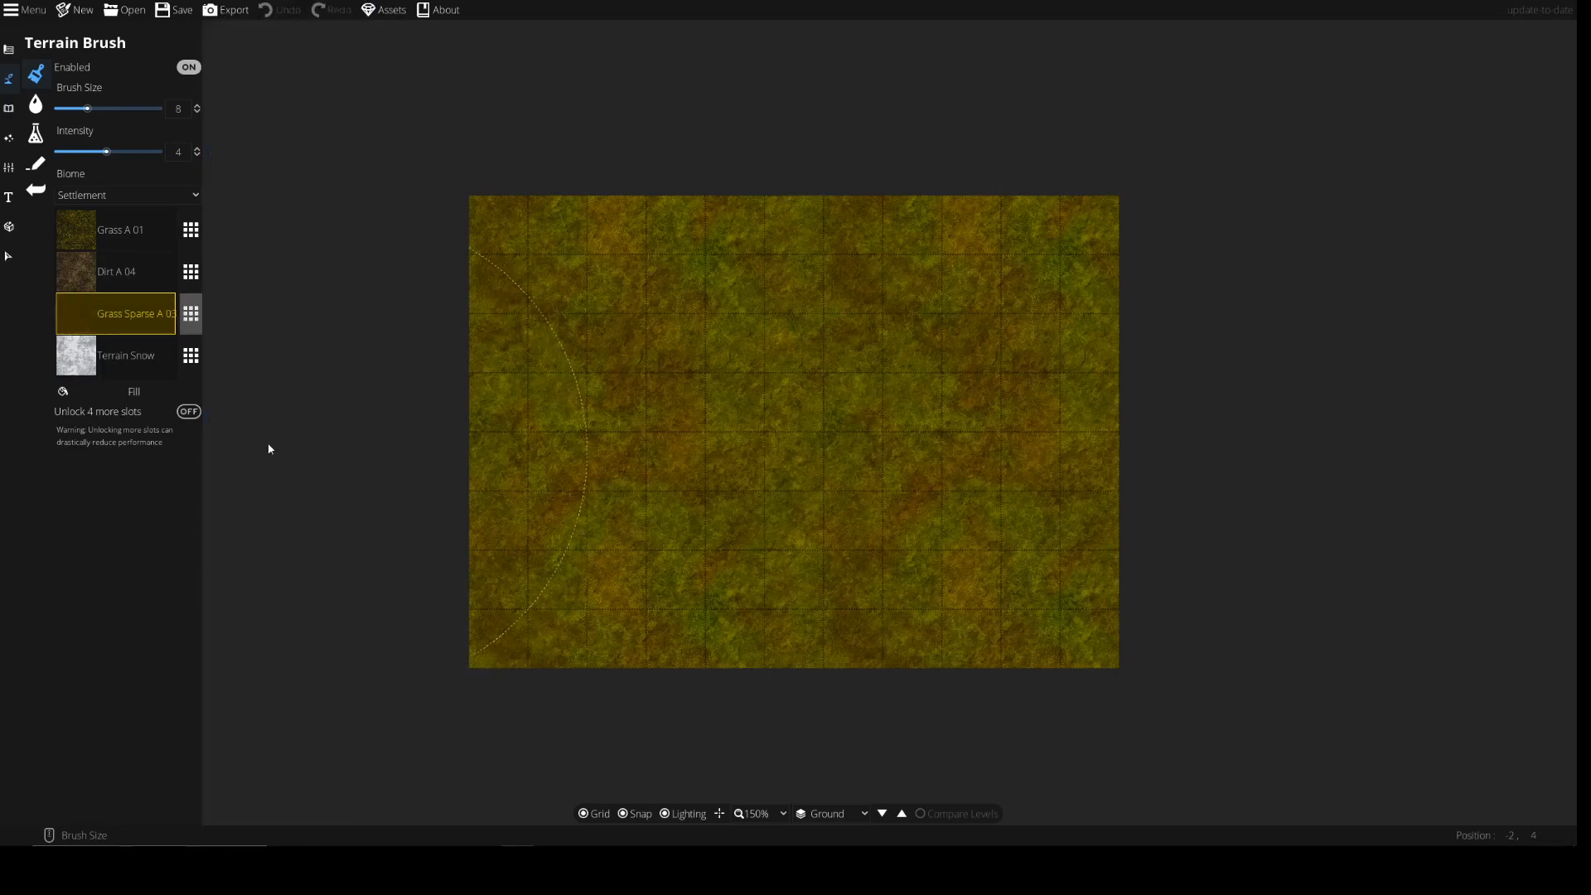
# Replace Terrain Snow in the fourth terrain slot with Cobblestone A 01
pyautogui.click(193, 361)
pyautogui.scroll(-2, 274, 418)
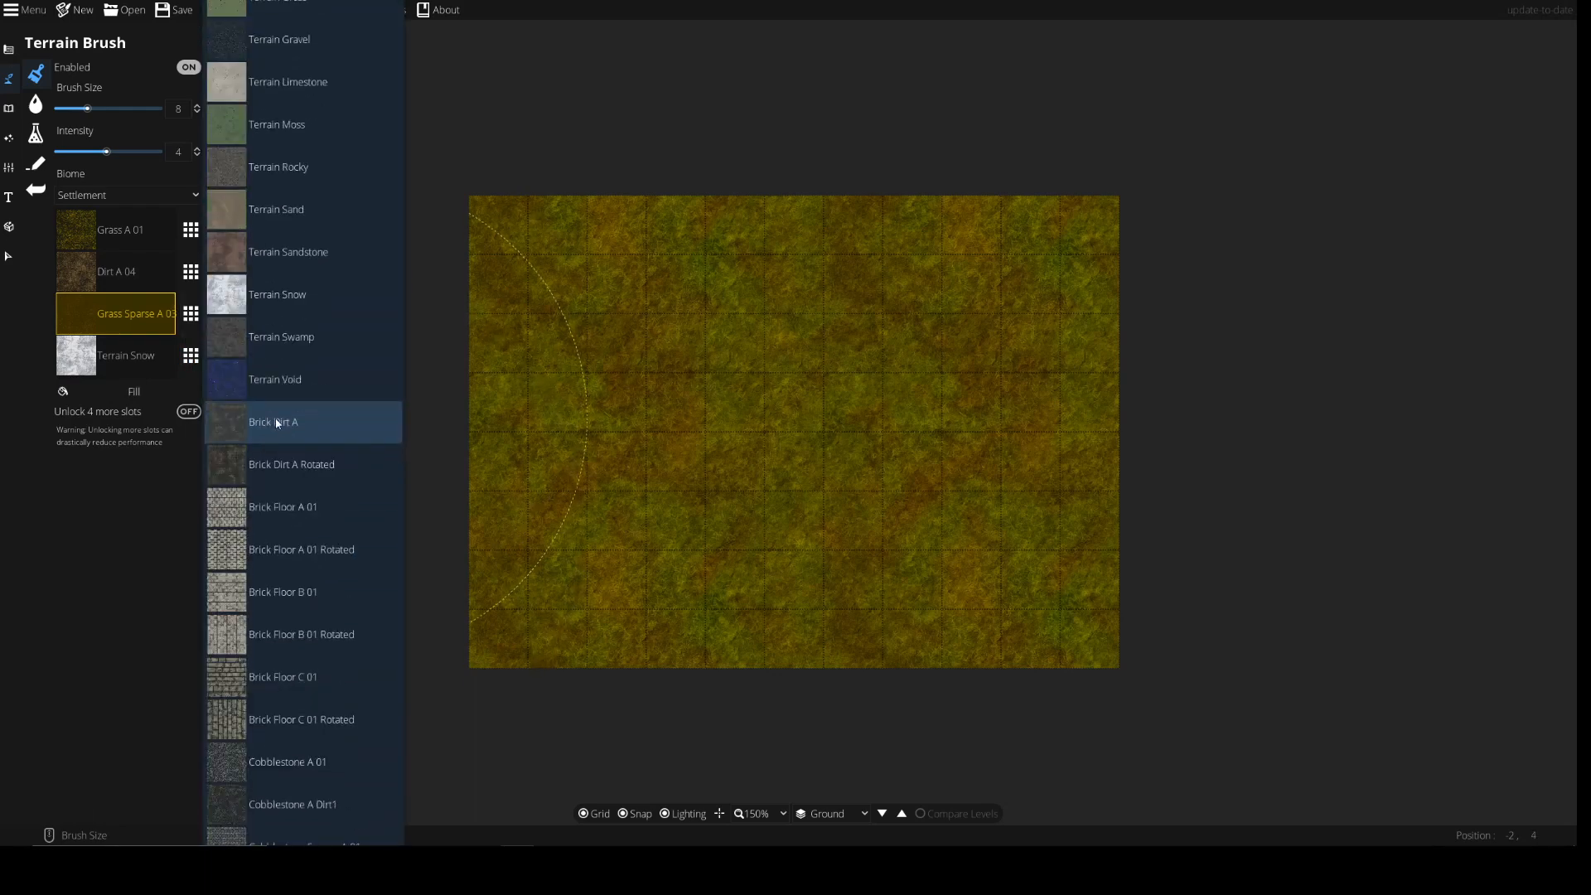
pyautogui.scroll(-2, 271, 416)
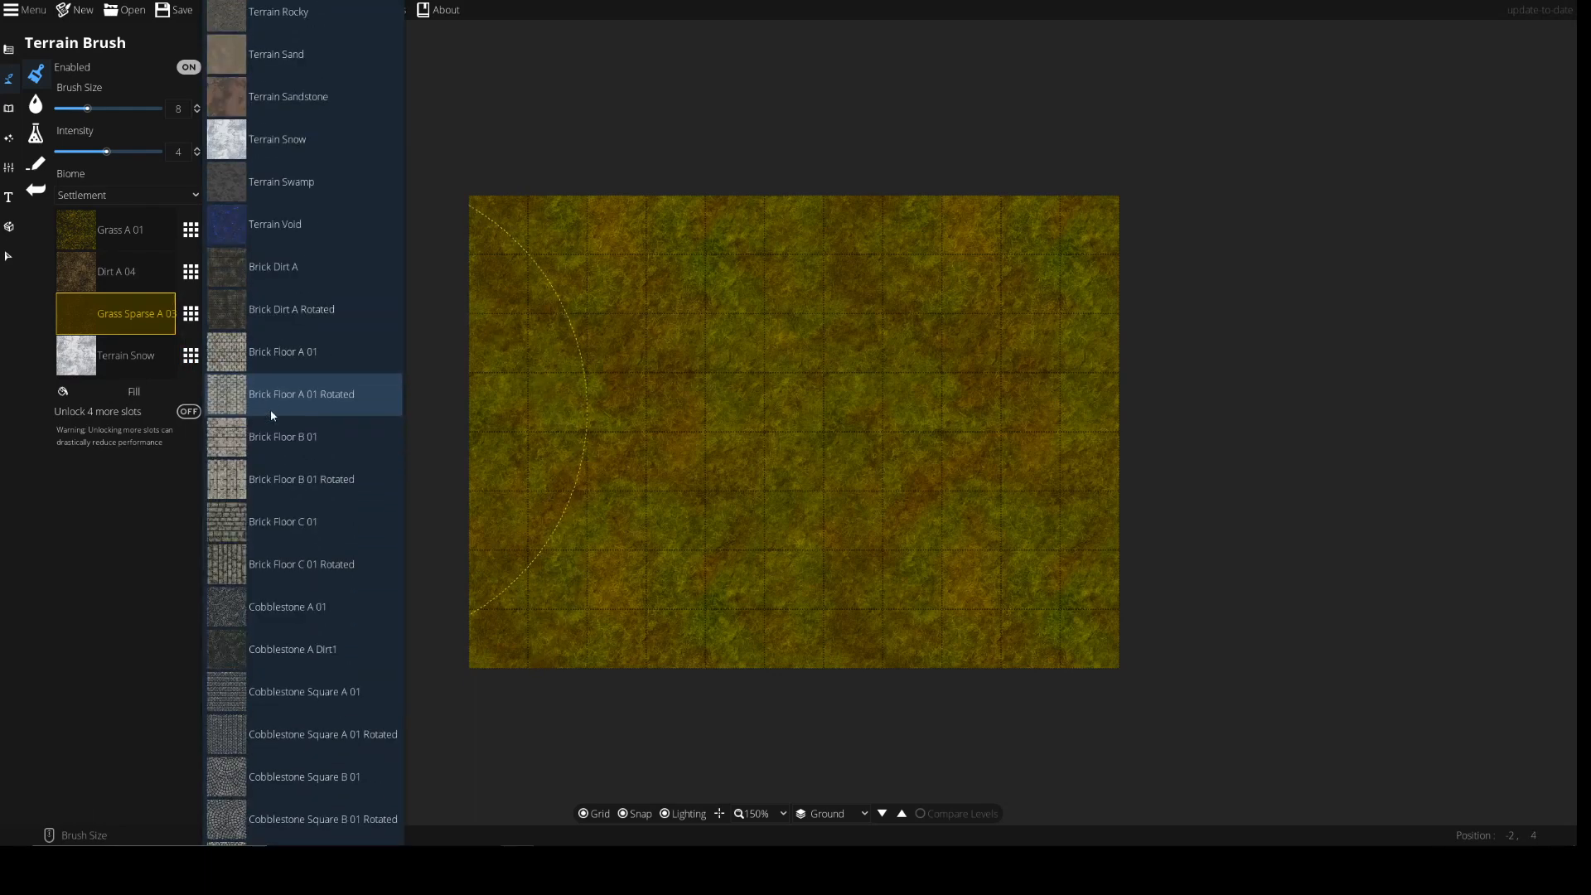
pyautogui.click(236, 600)
# Test a solid circle of Dirt A 04 mid-map, undo it, and brush the dirt lightly across the grass at brush size 8
pyautogui.click(83, 274)
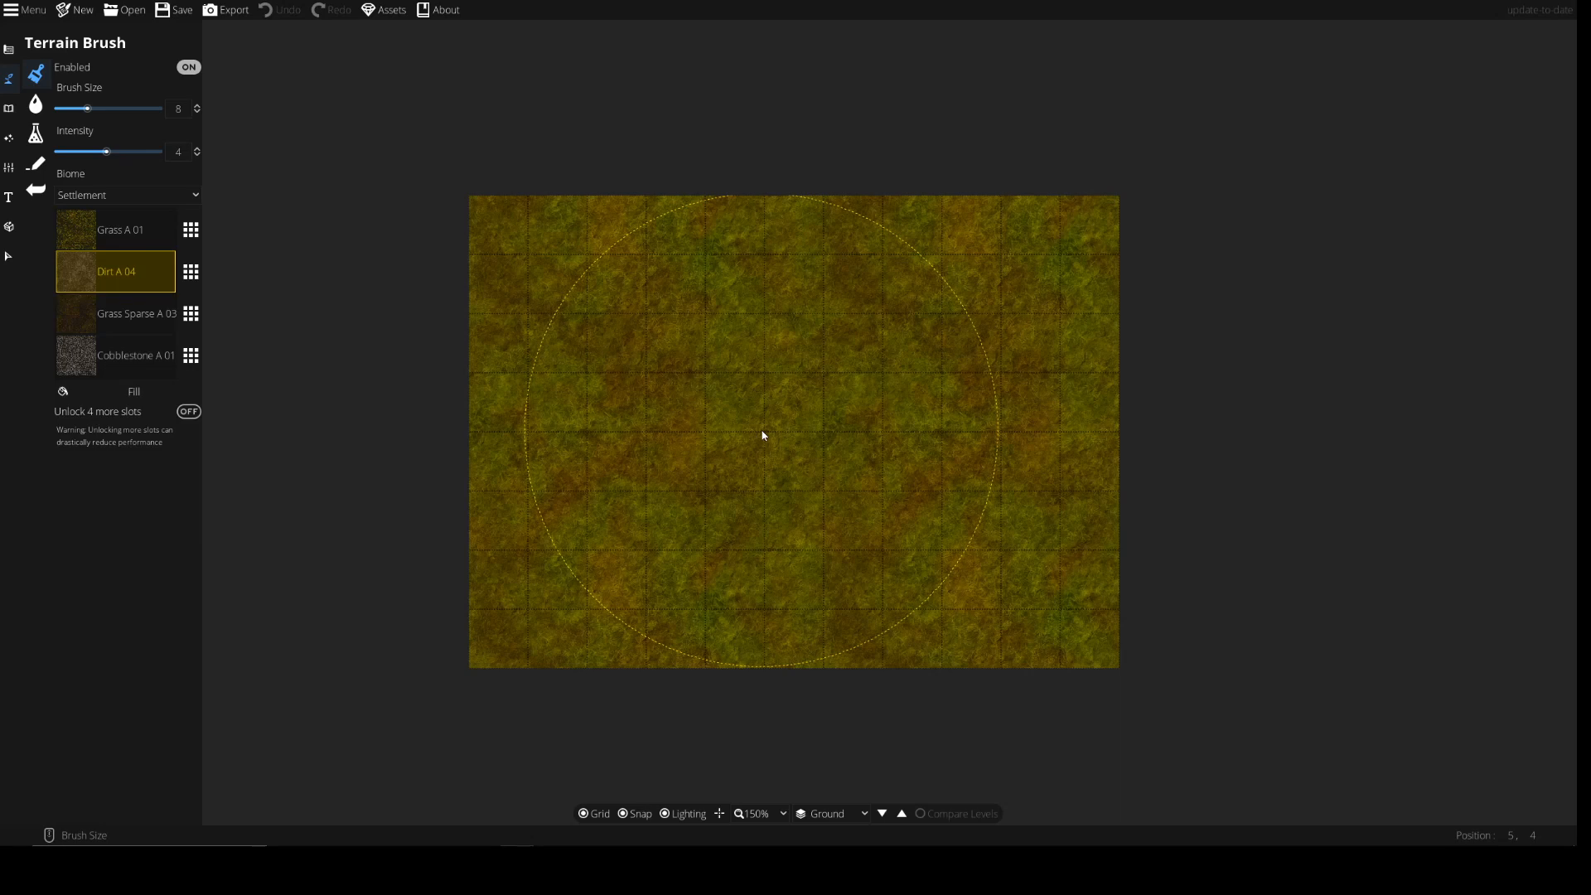
pyautogui.moveTo(763, 435); pyautogui.dragTo(763, 435)
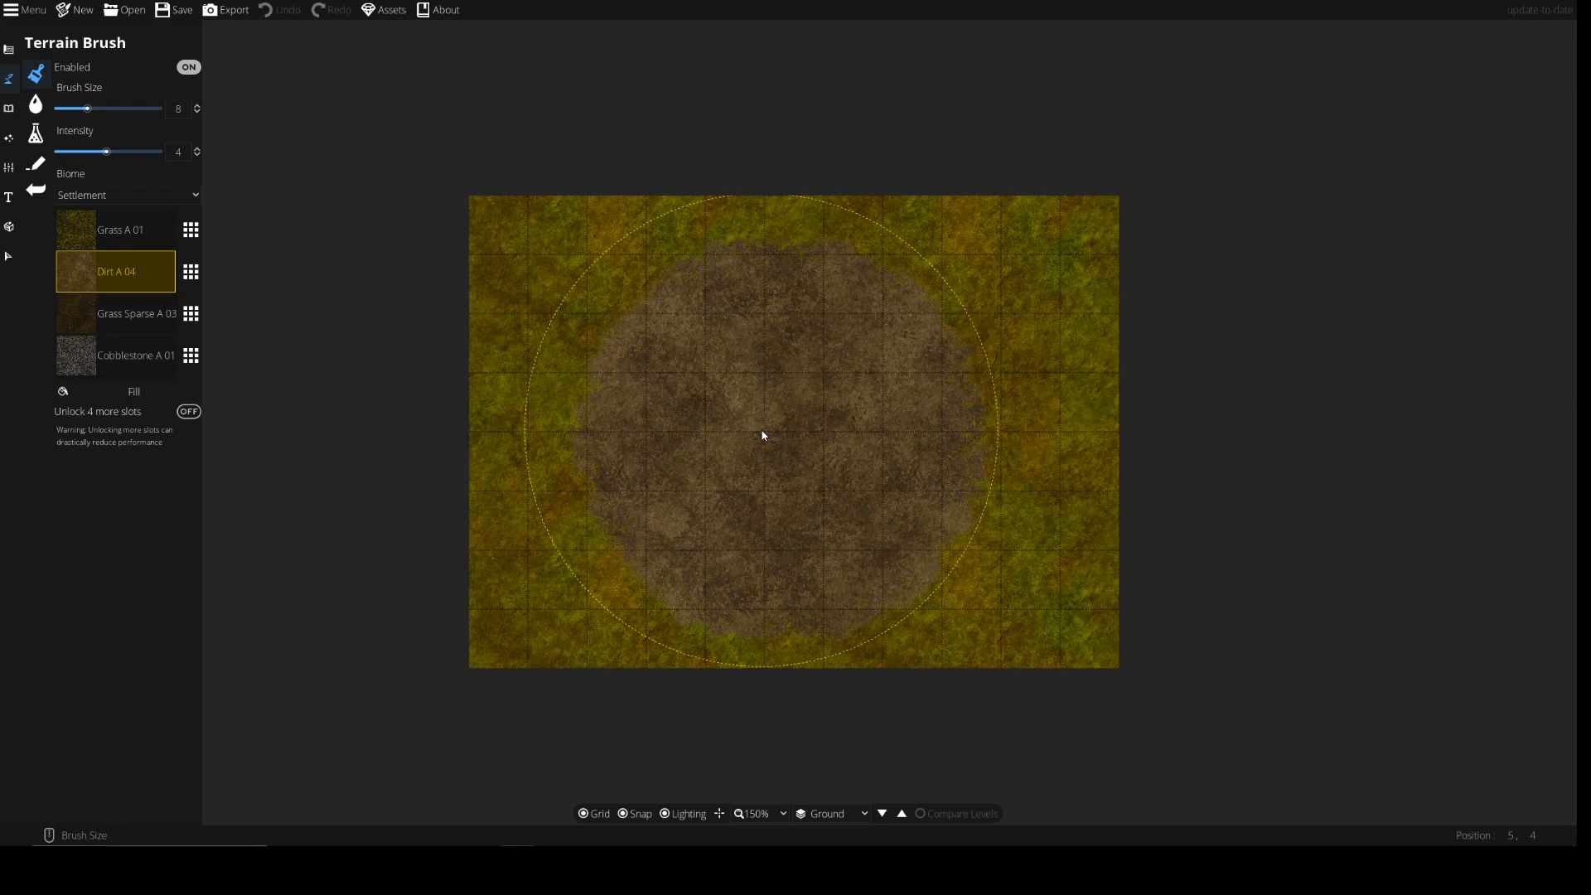
pyautogui.moveTo(763, 435); pyautogui.dragTo(763, 435)
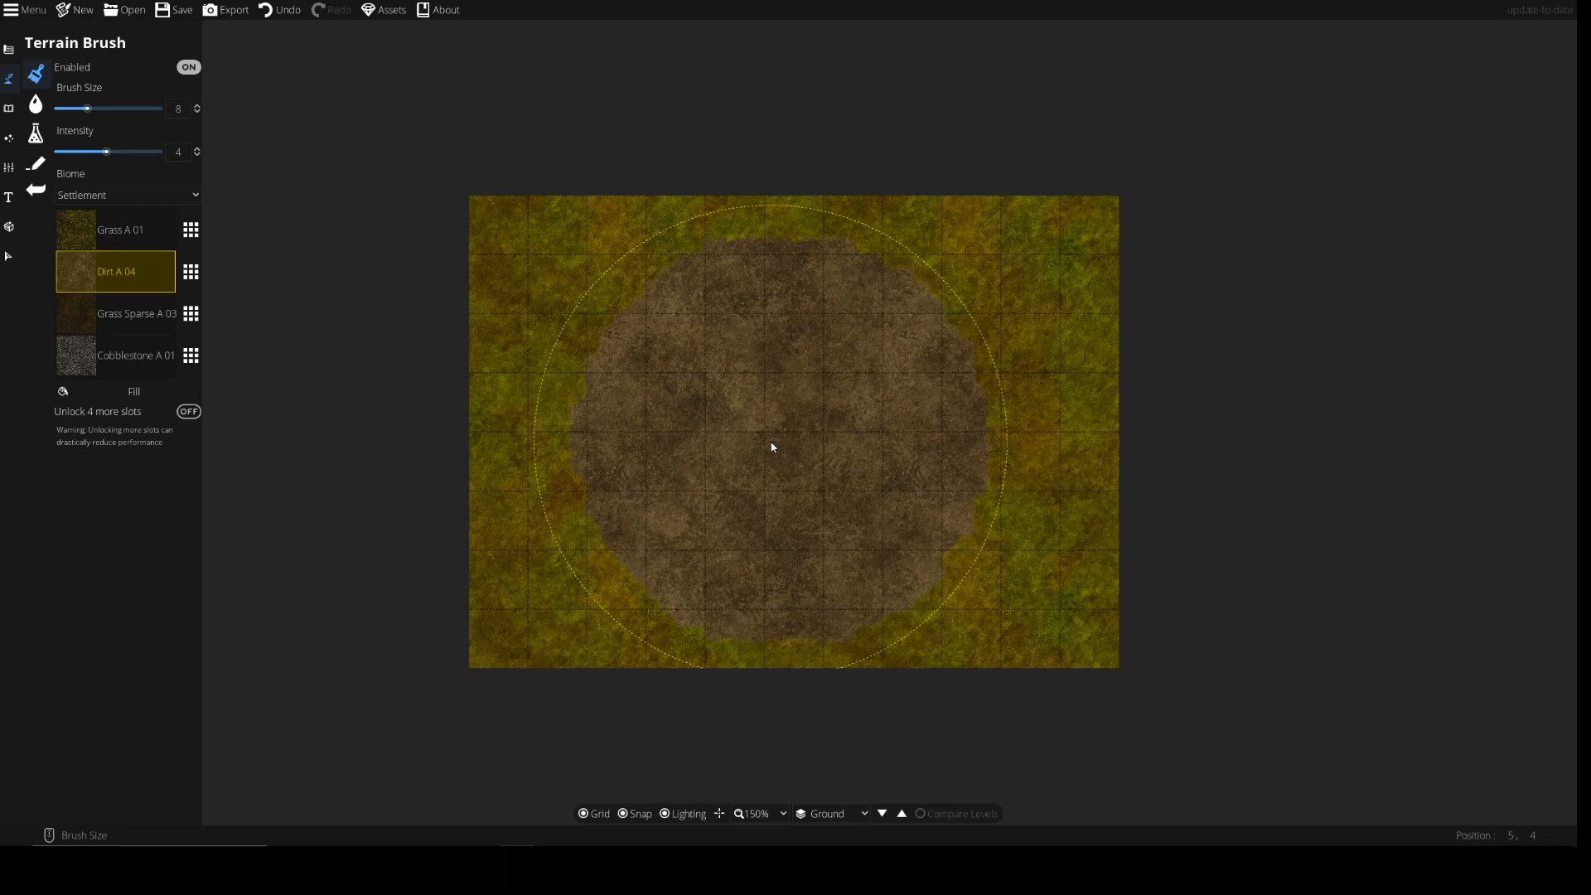
pyautogui.hotkey('ctrl', 'z')
pyautogui.moveTo(749, 425)
pyautogui.mouseDown()
pyautogui.moveTo(633, 419)
pyautogui.moveTo(579, 320)
pyautogui.mouseUp()
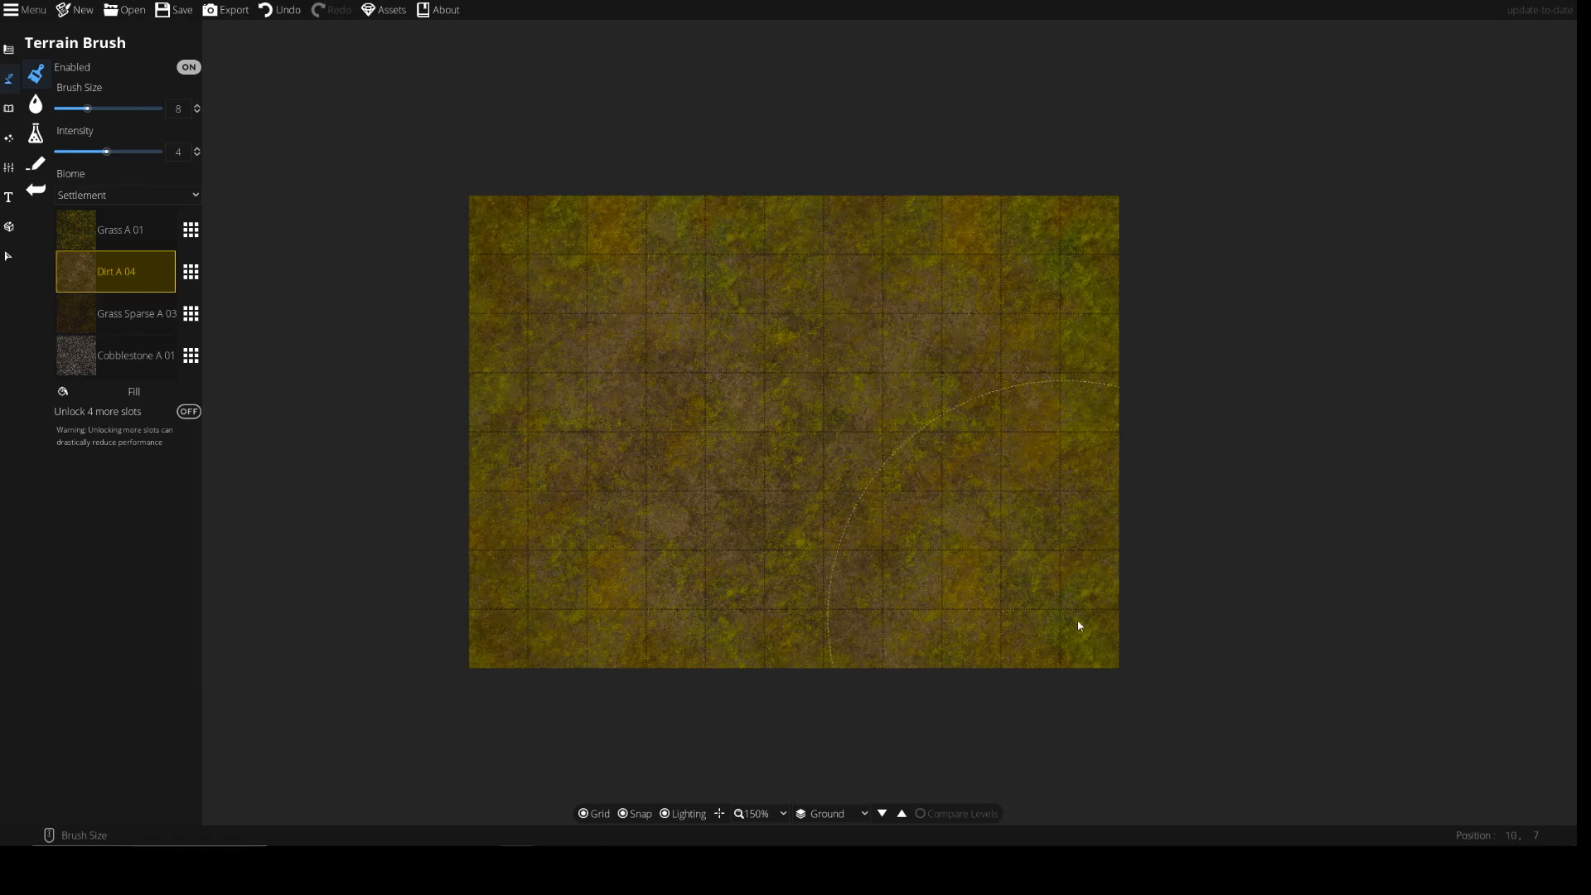
# Brush Grass Sparse A 03 over the map's corners at brush size 3
pyautogui.click(101, 316)
pyautogui.scroll(-5, 617, 269)
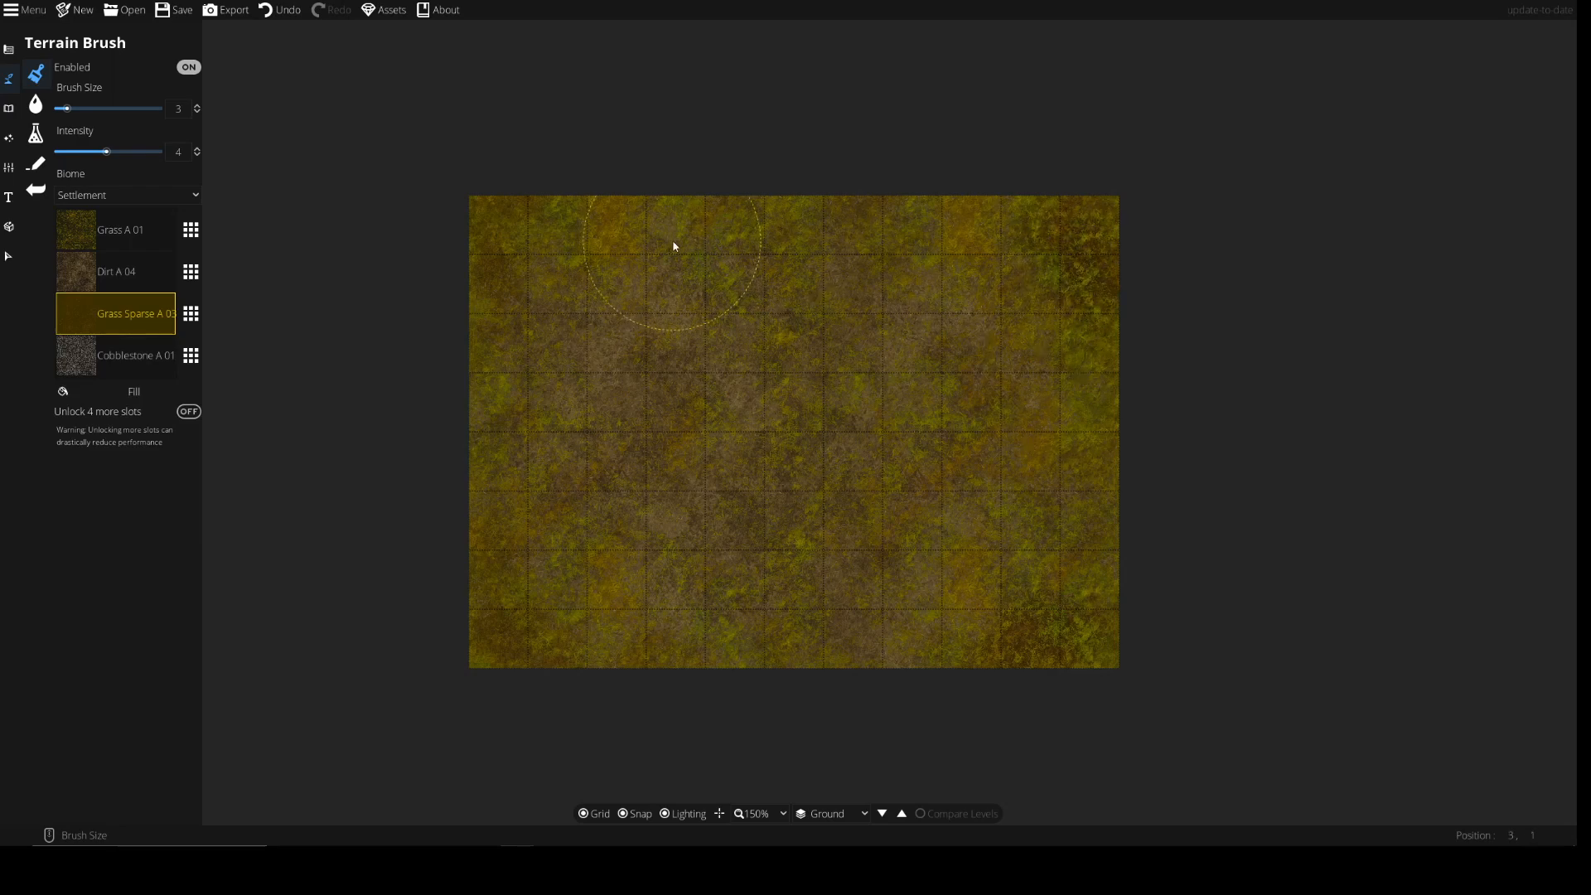
pyautogui.moveTo(623, 240)
pyautogui.mouseDown()
pyautogui.moveTo(587, 212)
pyautogui.moveTo(524, 205)
pyautogui.moveTo(541, 263)
pyautogui.moveTo(620, 249)
pyautogui.mouseUp()
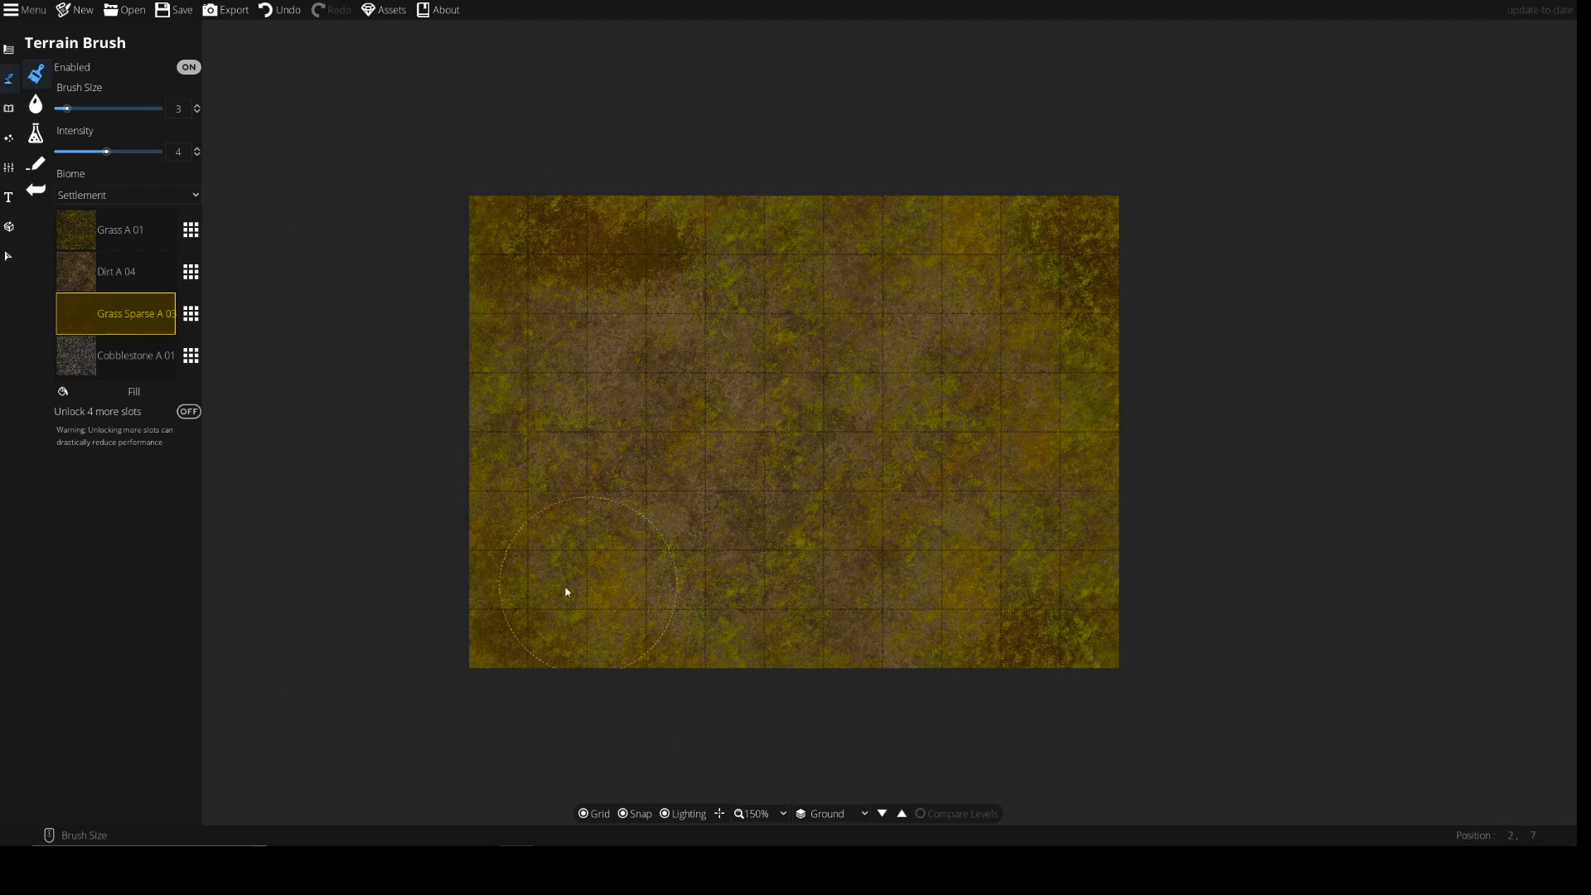
# Browse the terrain textures available for the third slot, from cobblestone and wooden flooring to water and acid, keeping the current one
pyautogui.click(189, 315)
pyautogui.scroll(-15, 332, 332)
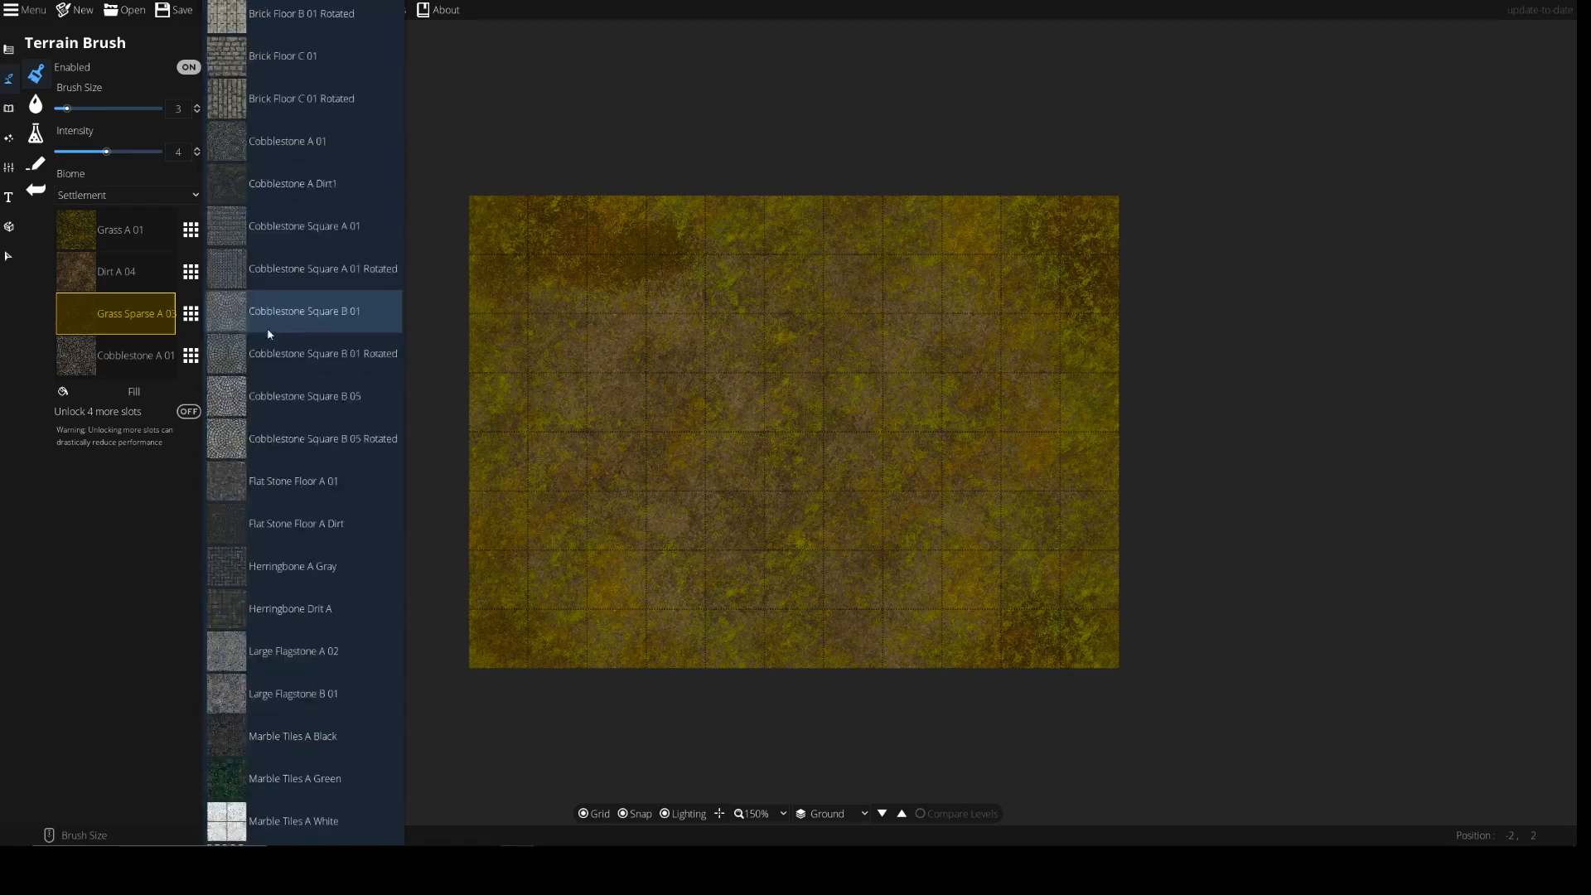
pyautogui.scroll(-20, 264, 284)
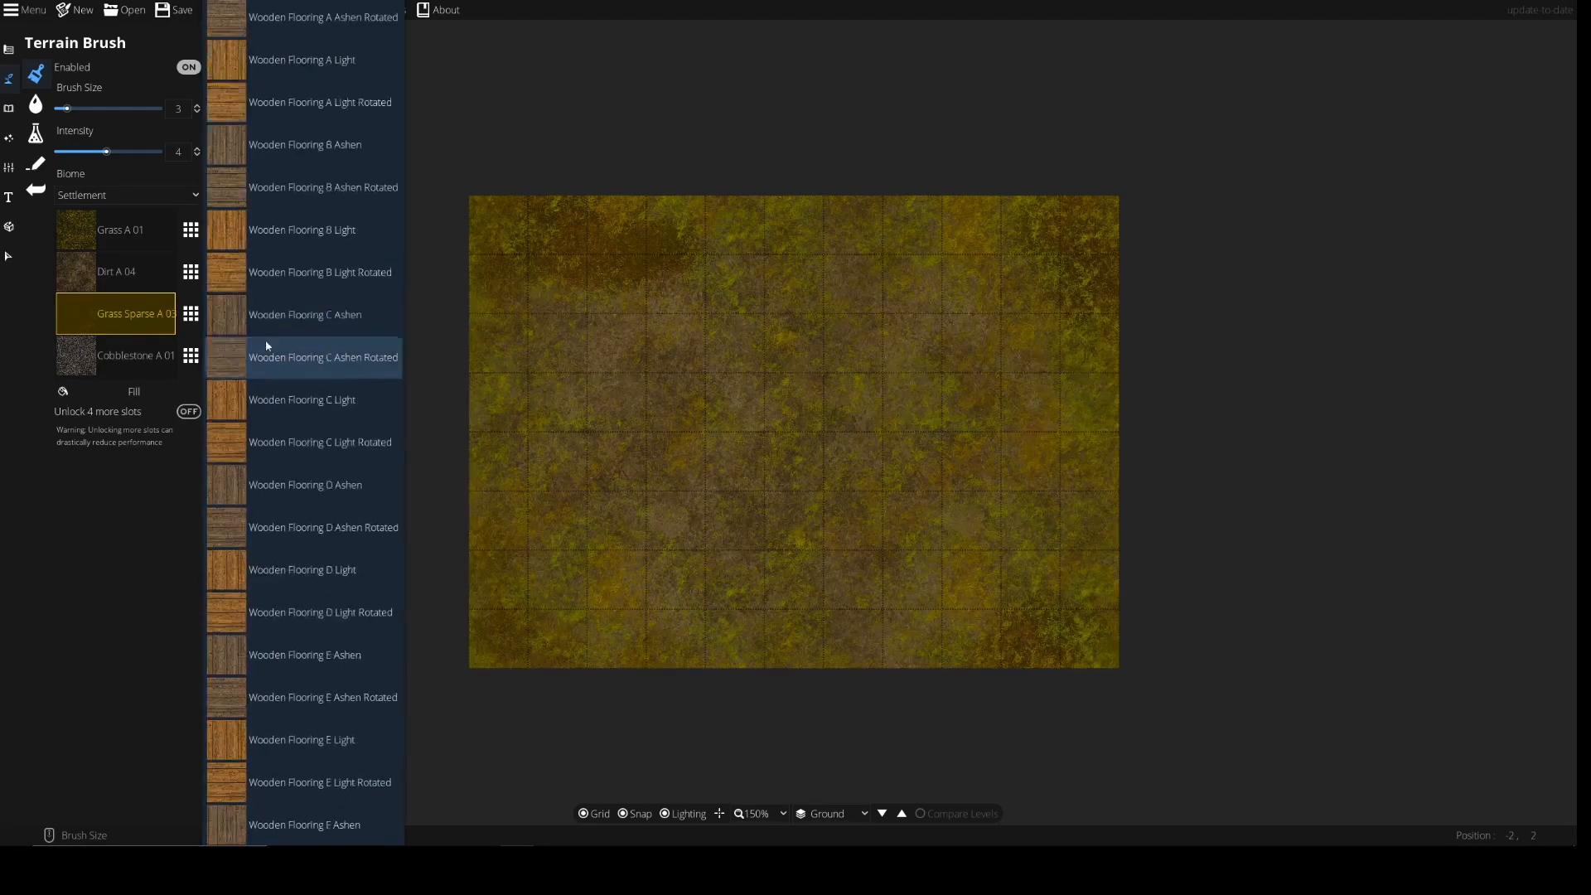
pyautogui.scroll(-5, 242, 344)
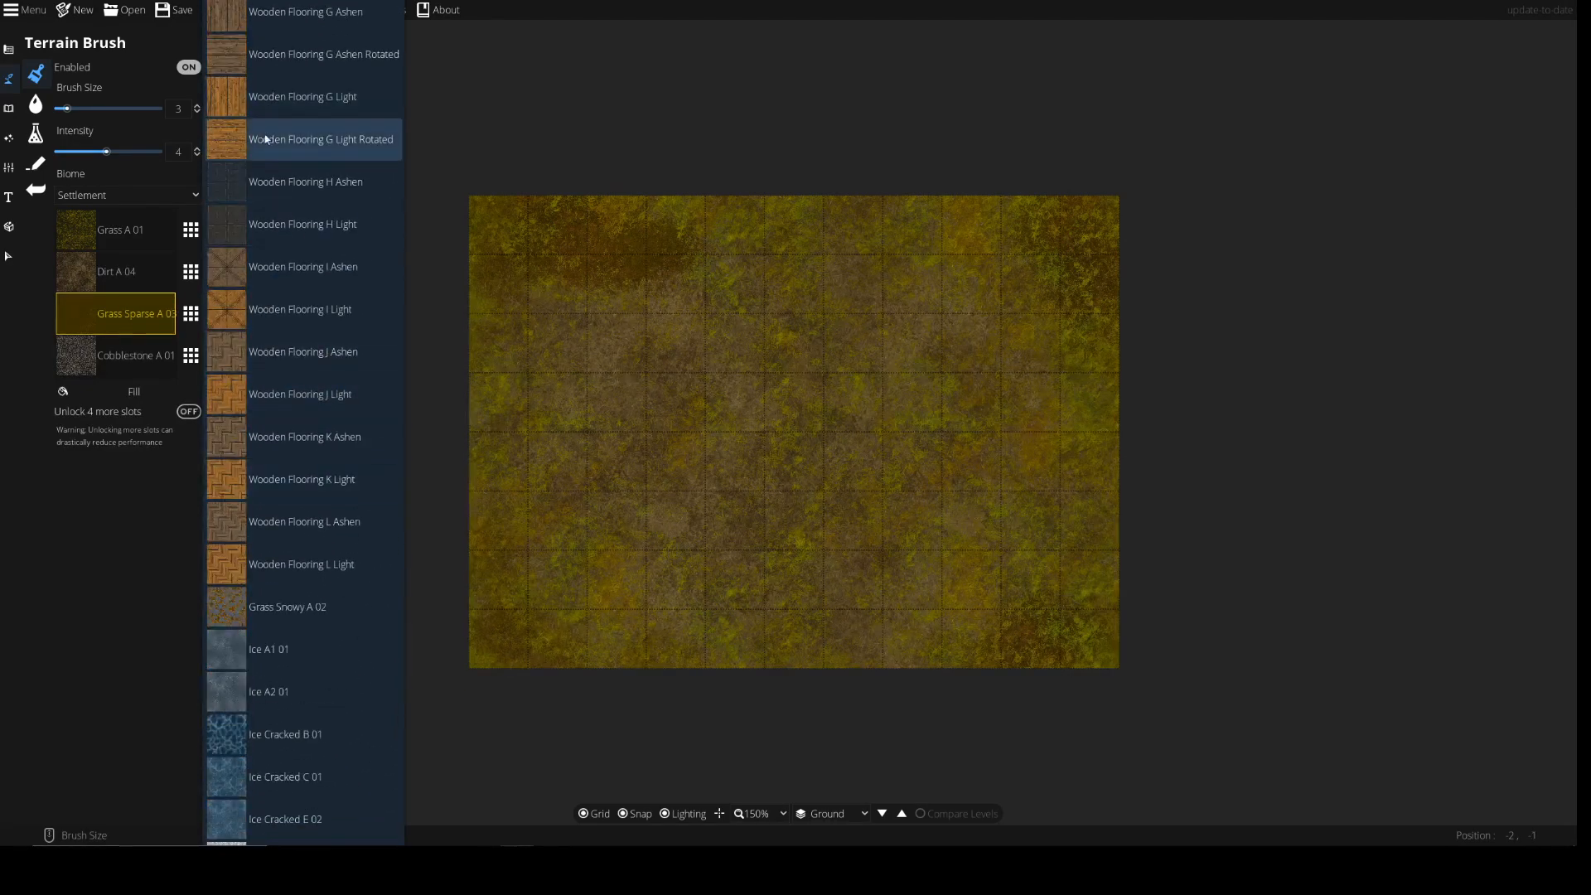
pyautogui.scroll(-15, 282, 389)
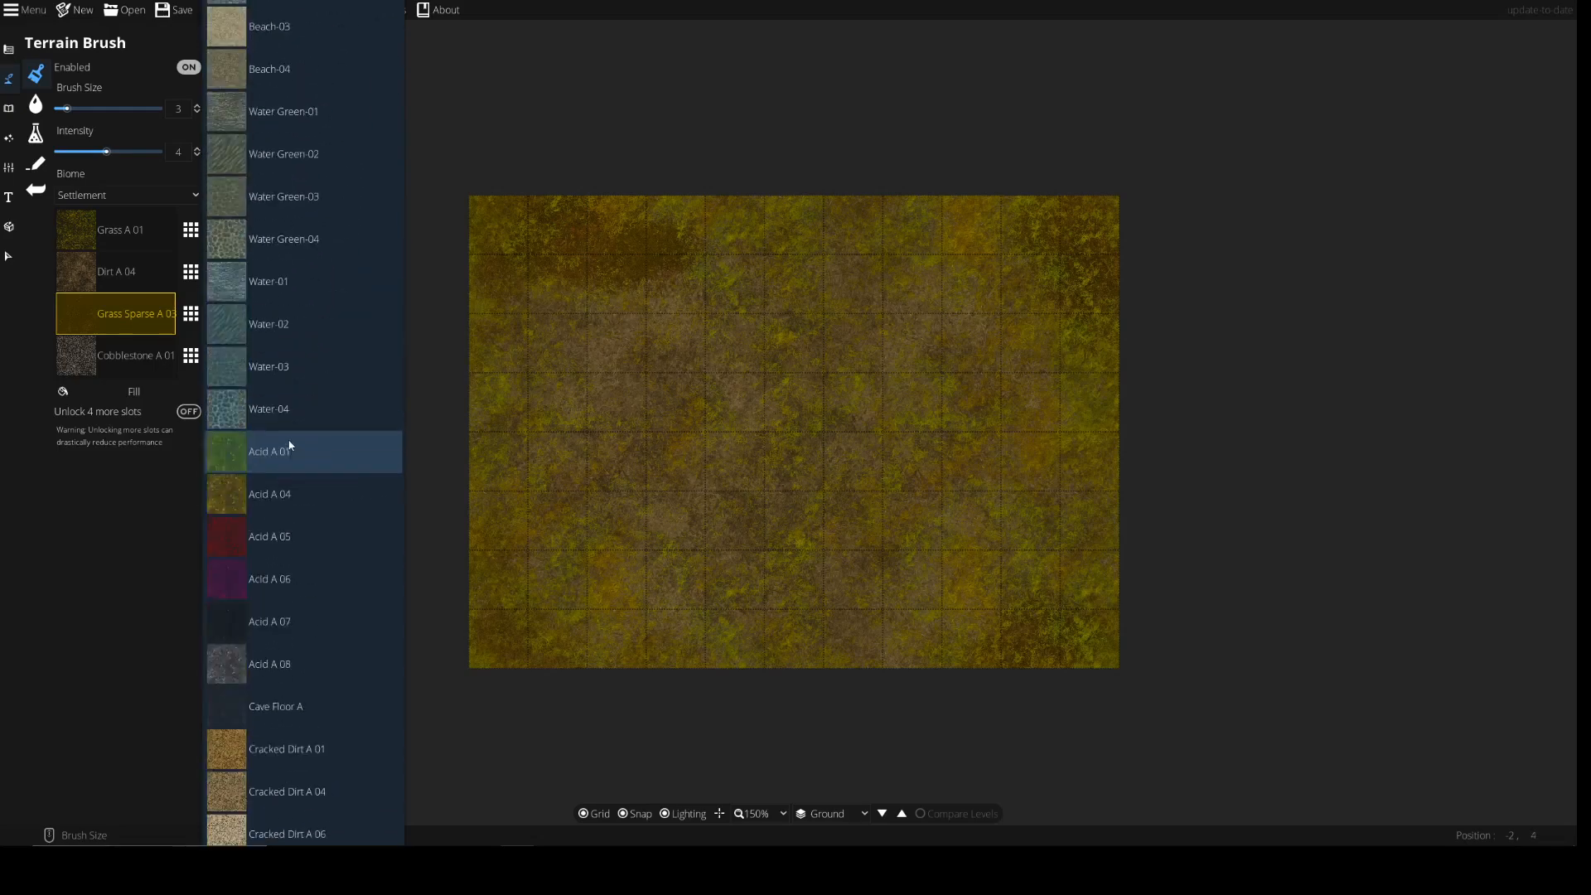
pyautogui.click(40, 505)
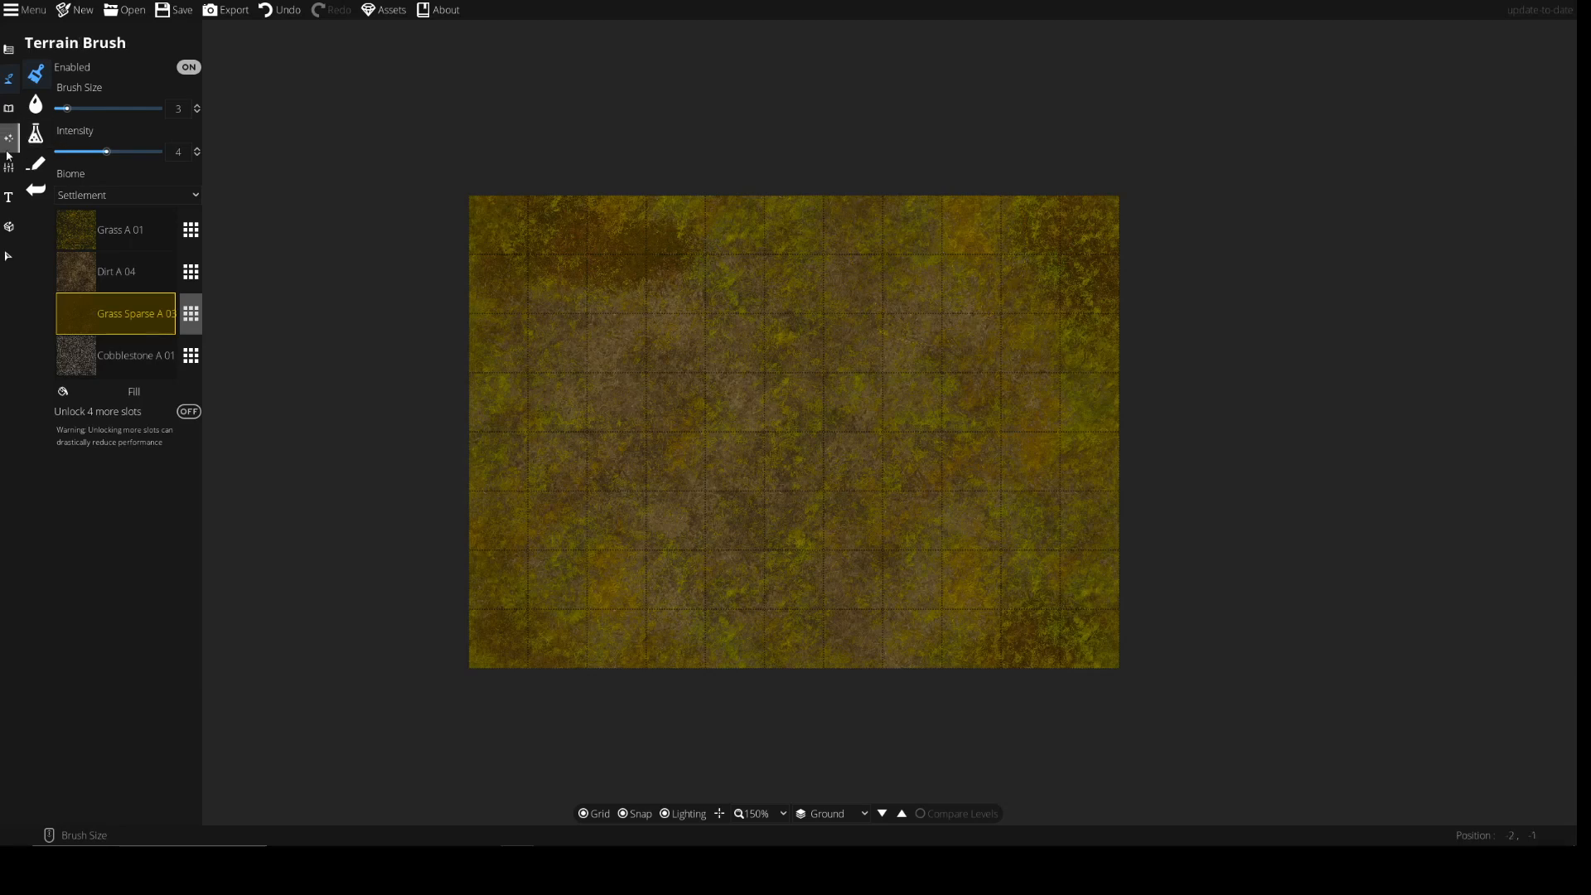
# Start the Wall Tool and choose a brown wood wall style with a white plaster edge
pyautogui.click(8, 106)
pyautogui.click(9, 78)
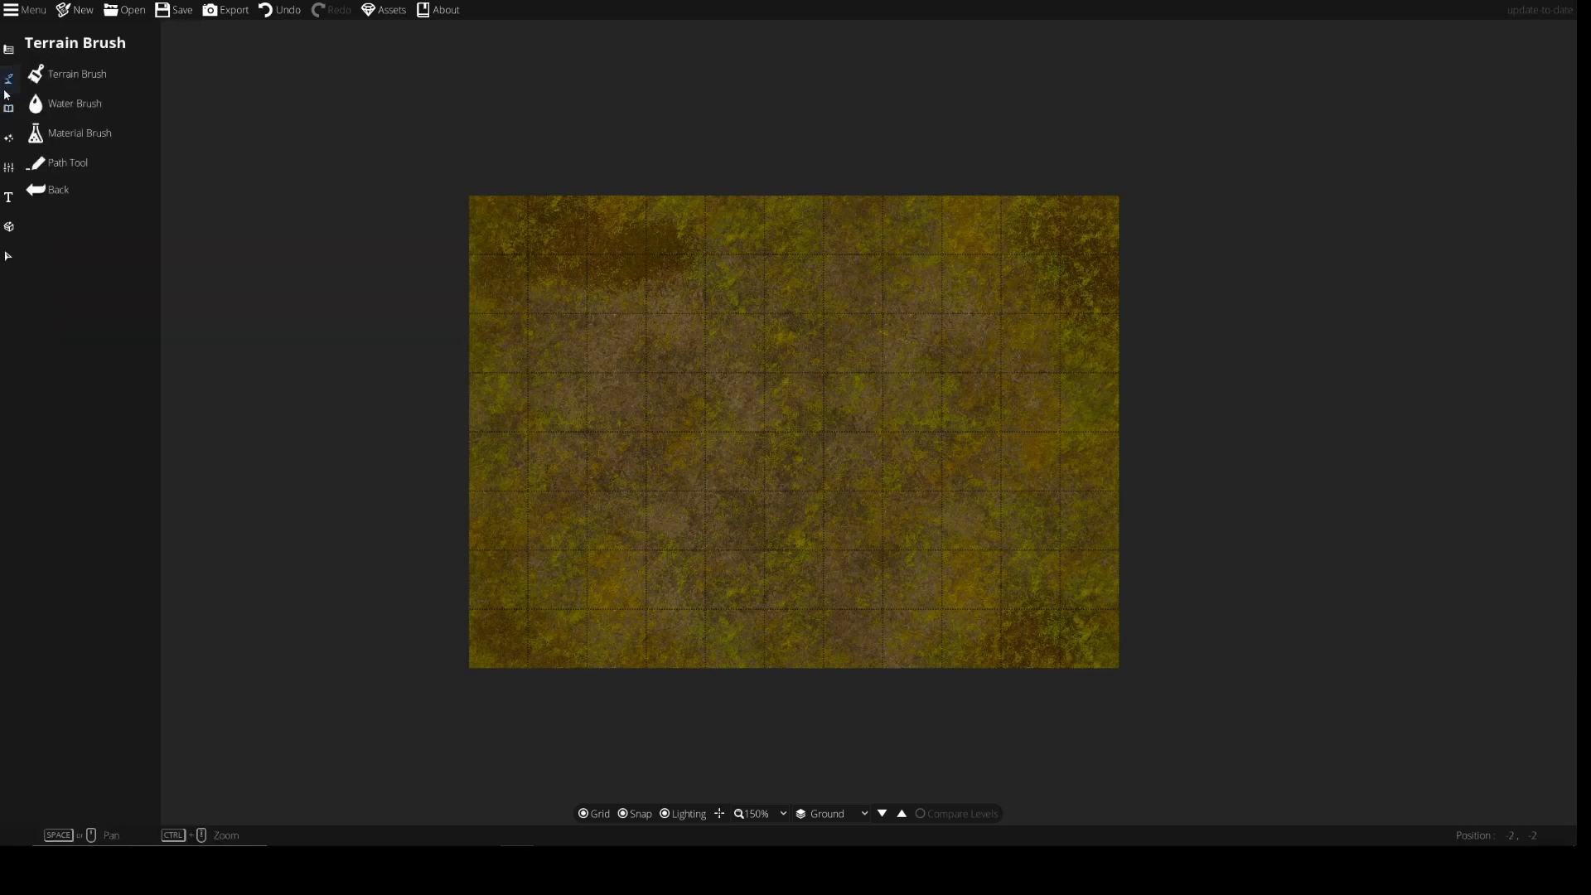
pyautogui.click(8, 49)
pyautogui.click(74, 102)
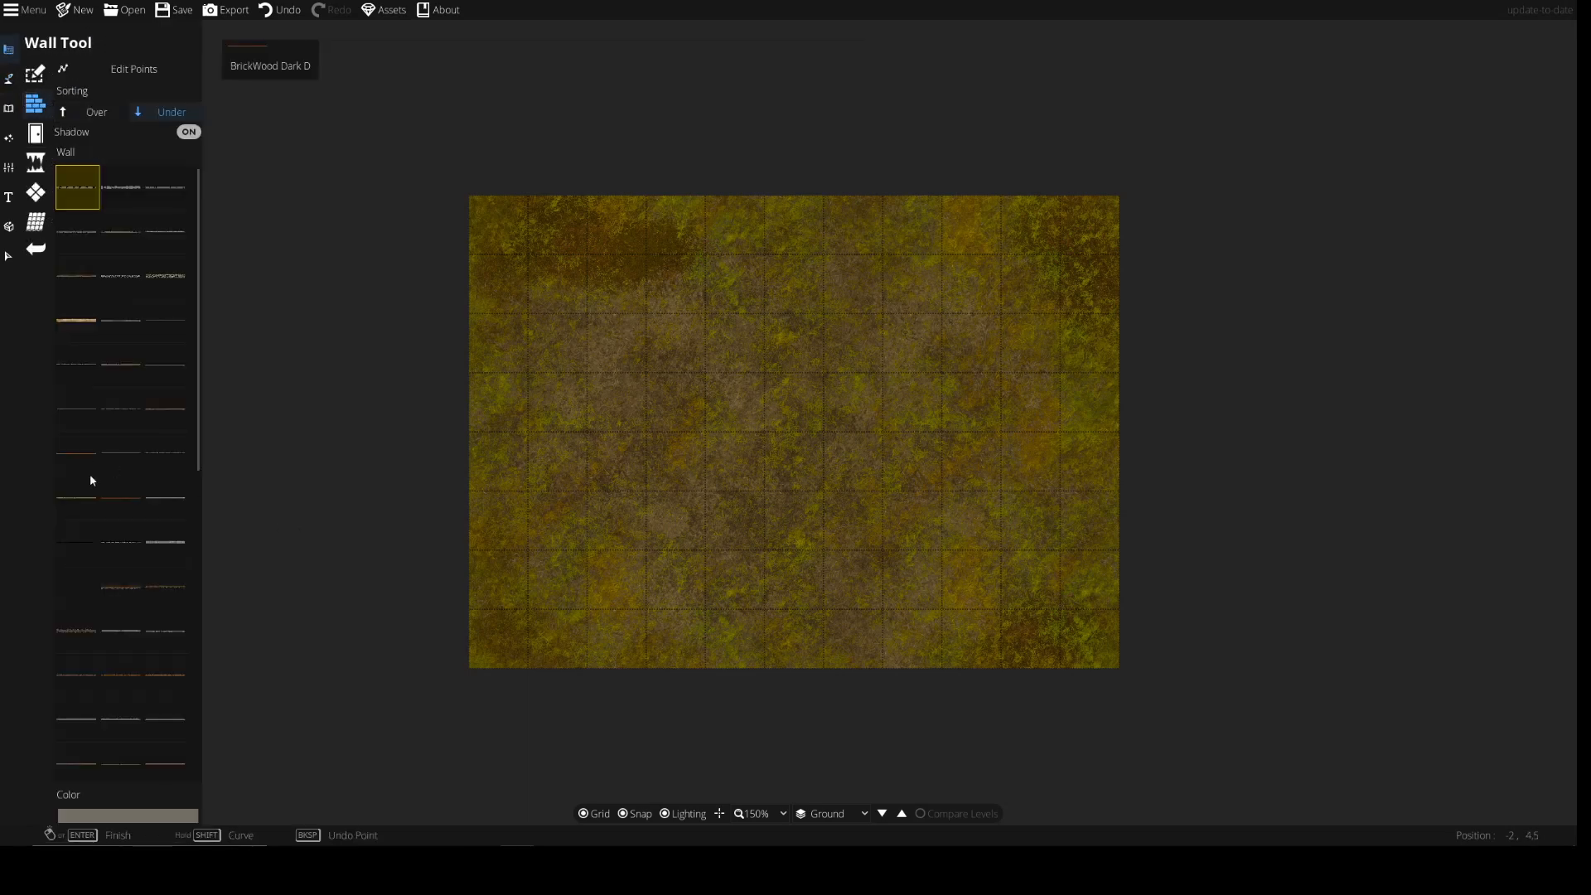
pyautogui.scroll(-5, 90, 478)
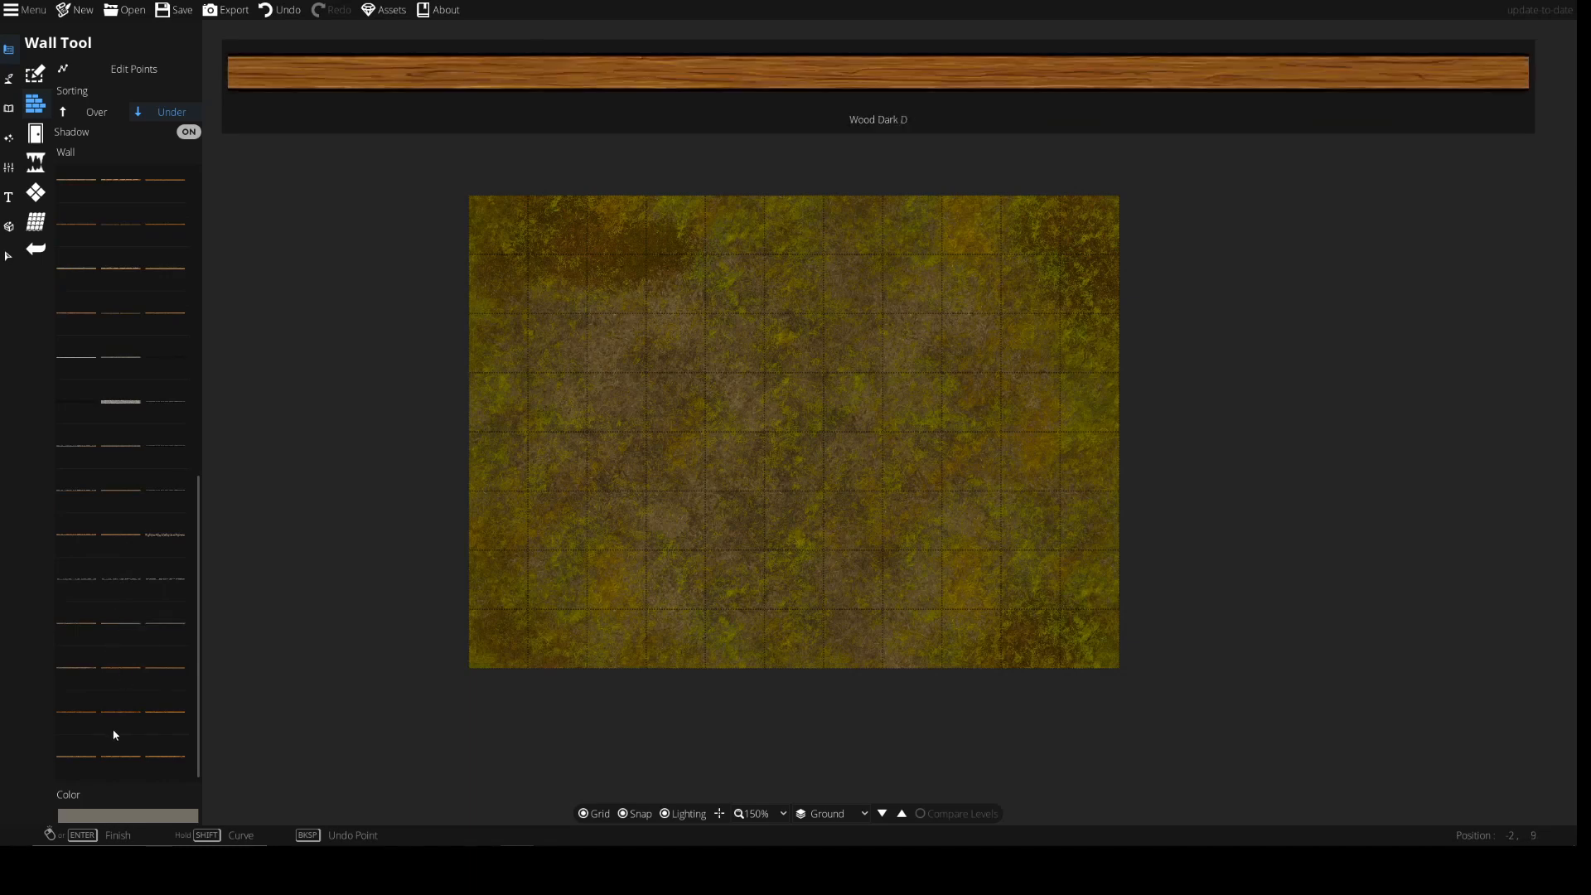
pyautogui.click(119, 494)
pyautogui.scroll(4, 112, 440)
pyautogui.scroll(-4, 116, 502)
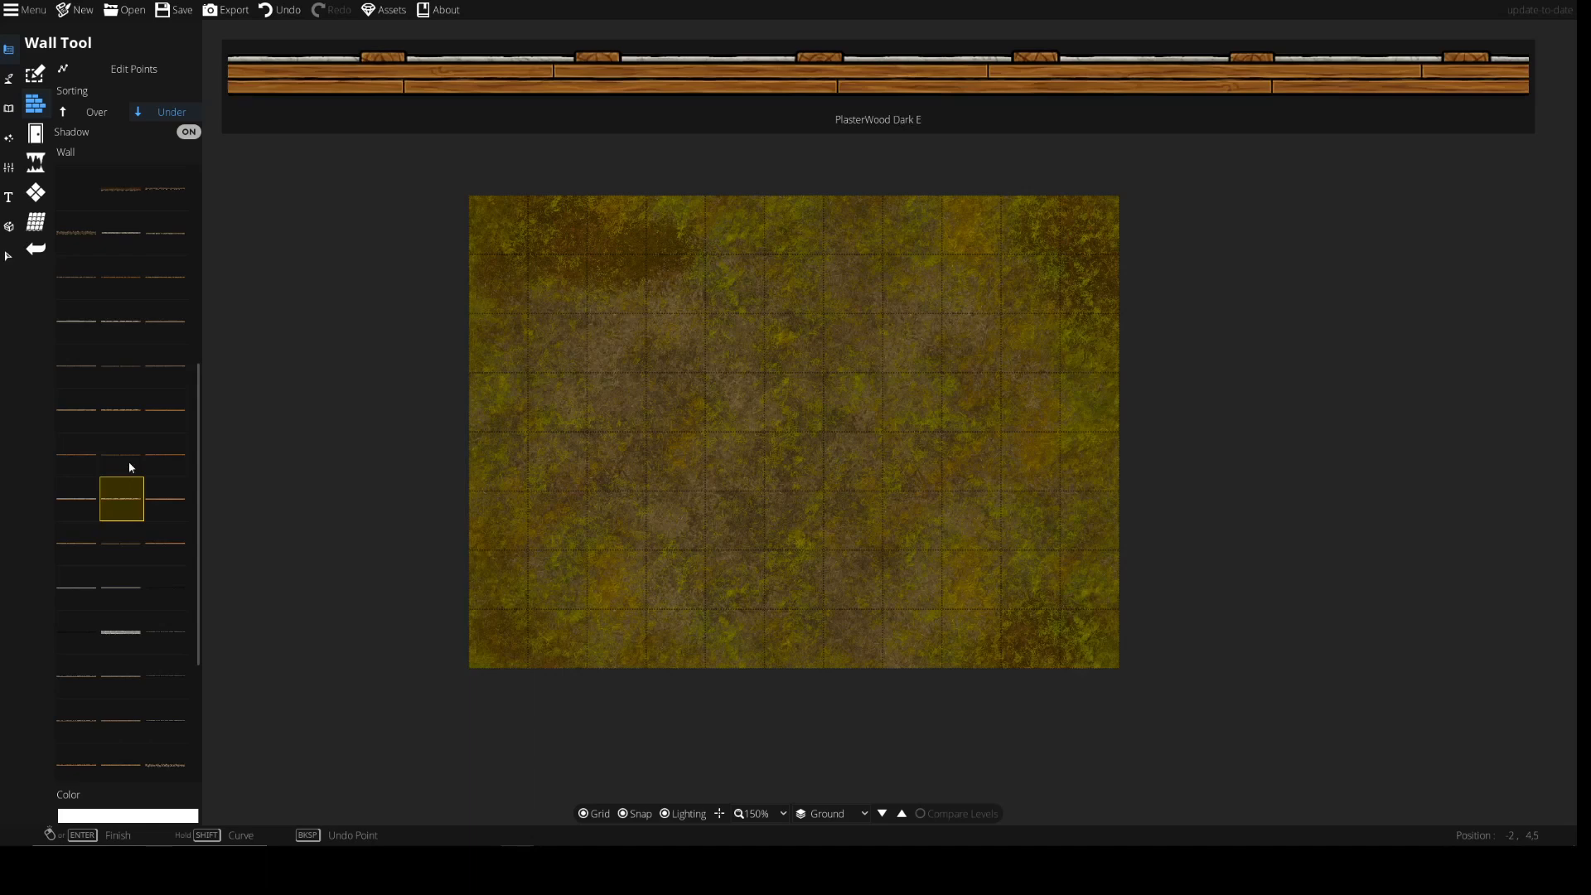
pyautogui.click(124, 419)
pyautogui.click(125, 321)
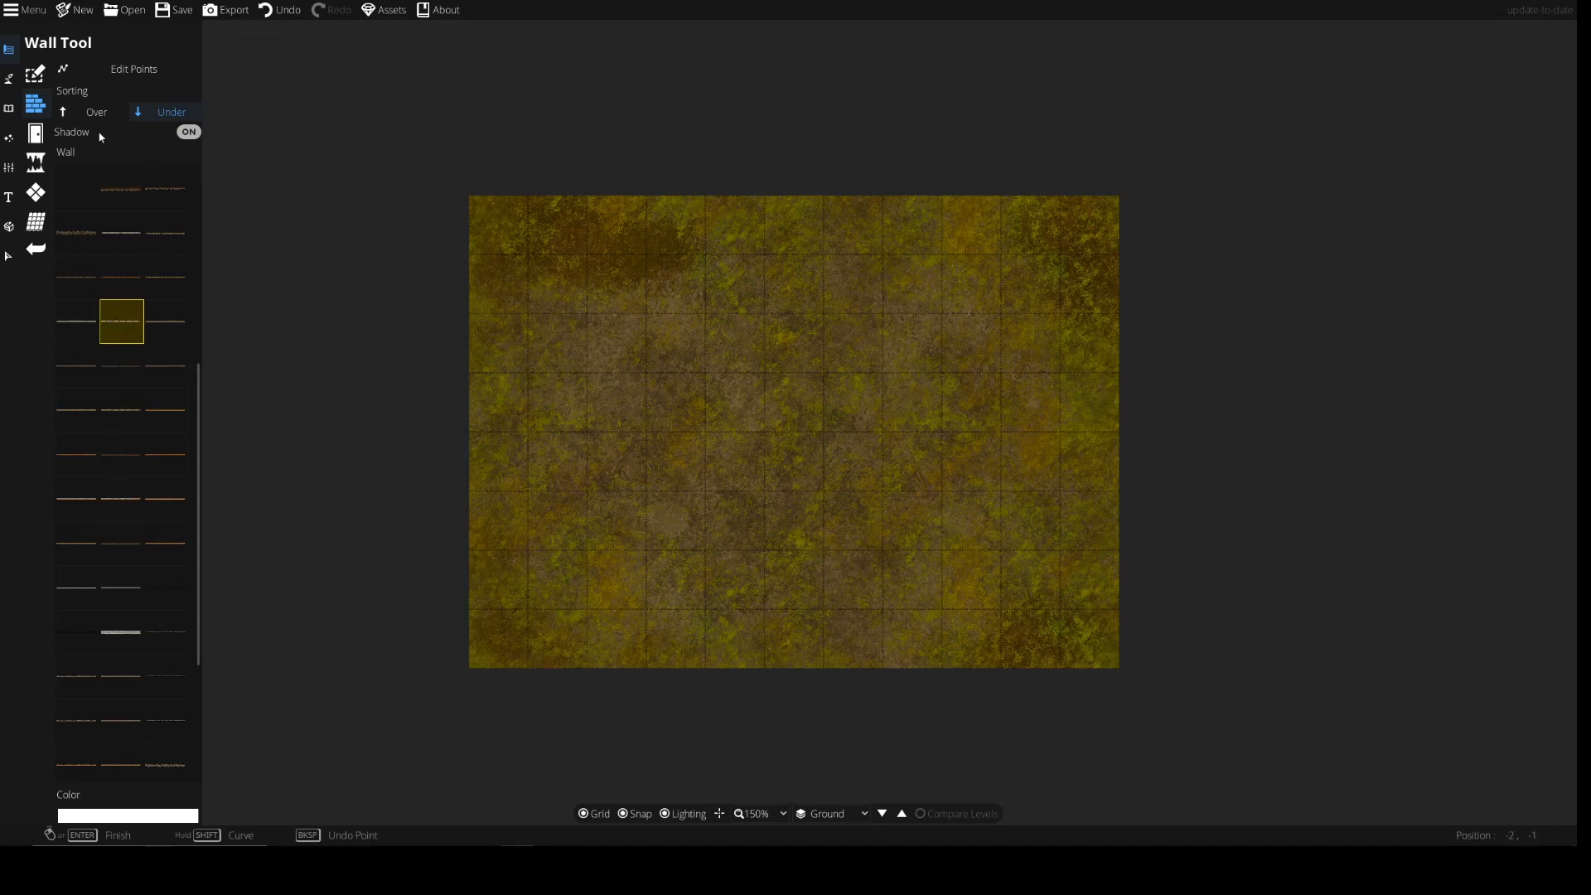
# Try a straight four-square wall with shadow across the middle of the map, and undo it
pyautogui.click(189, 132)
pyautogui.click(189, 131)
pyautogui.click(940, 376)
pyautogui.rightClick(706, 375)
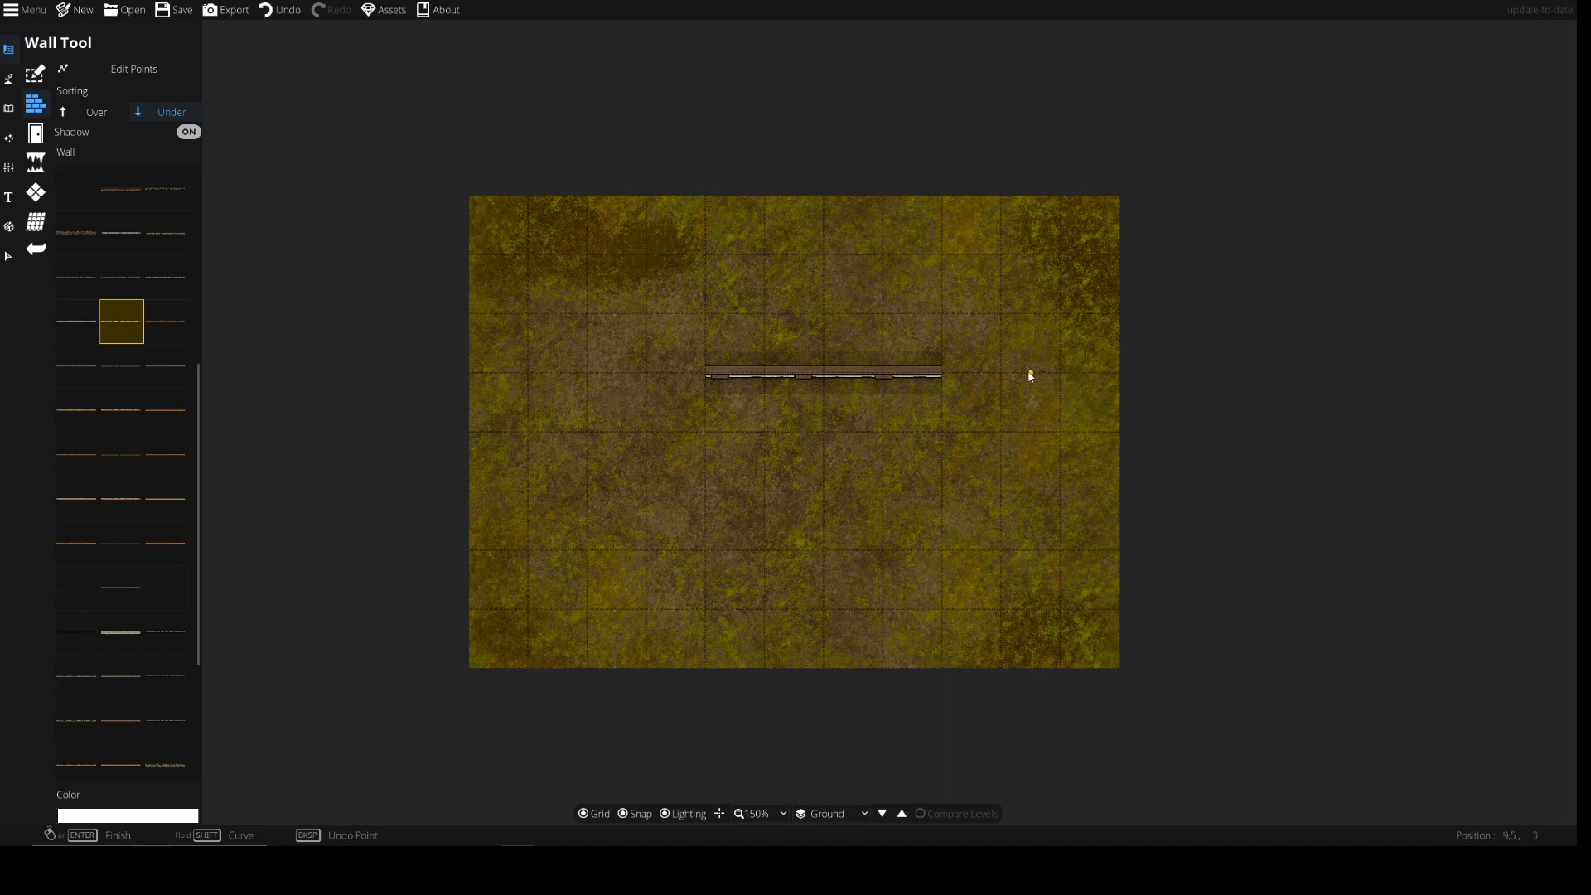
pyautogui.hotkey('ctrl', 'z')
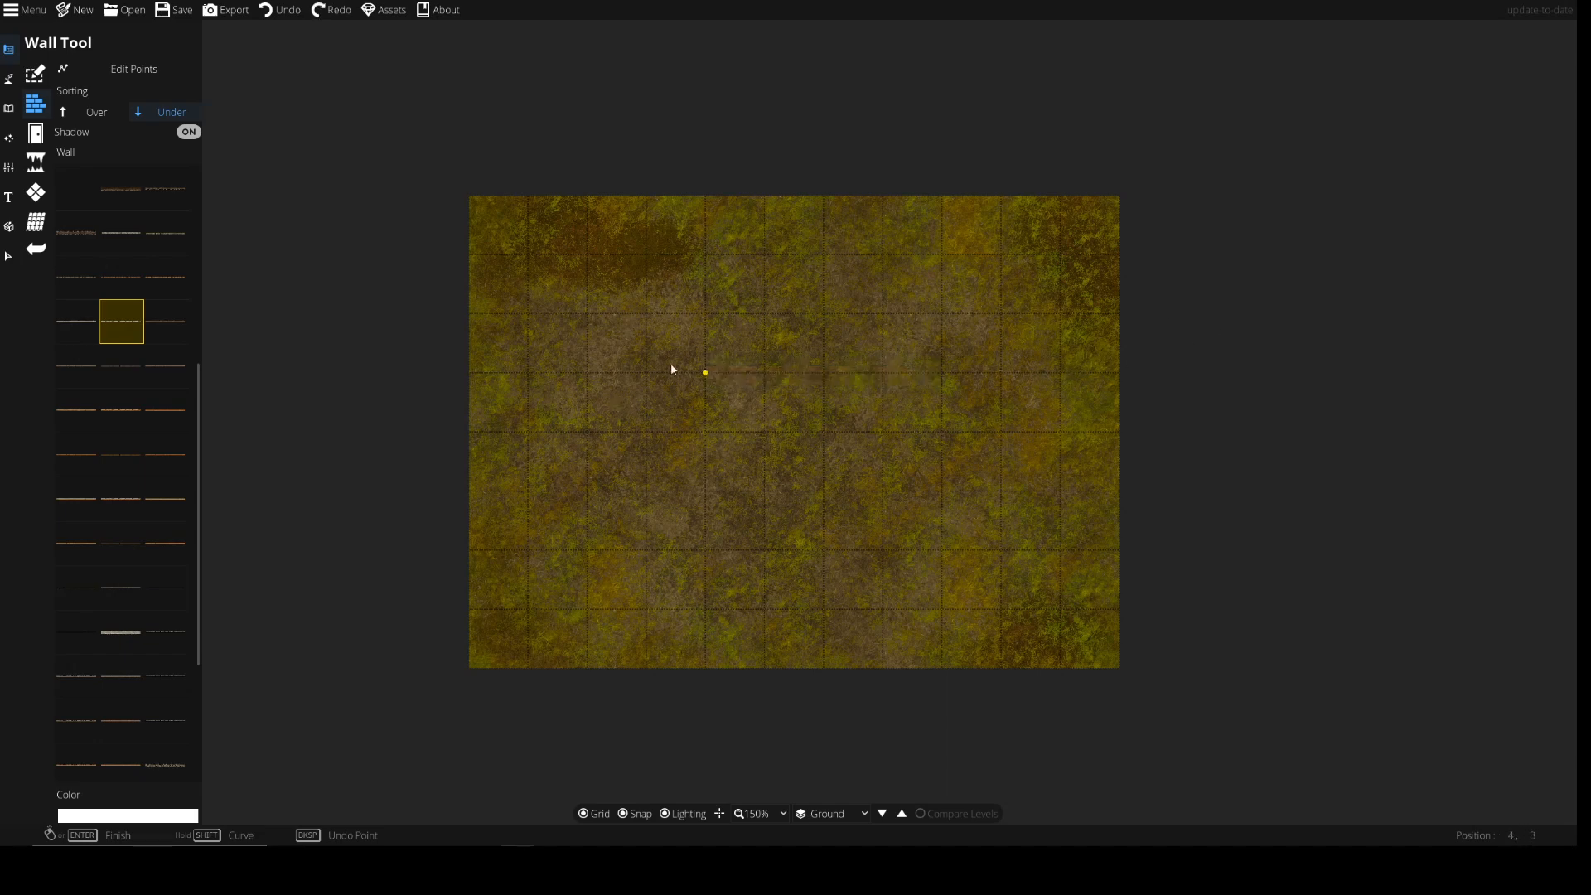
# Turn off wall shadow and draw a closed T-shaped building outline, 7 by 4 squares with a centred 3 by 2 extension below
pyautogui.click(189, 133)
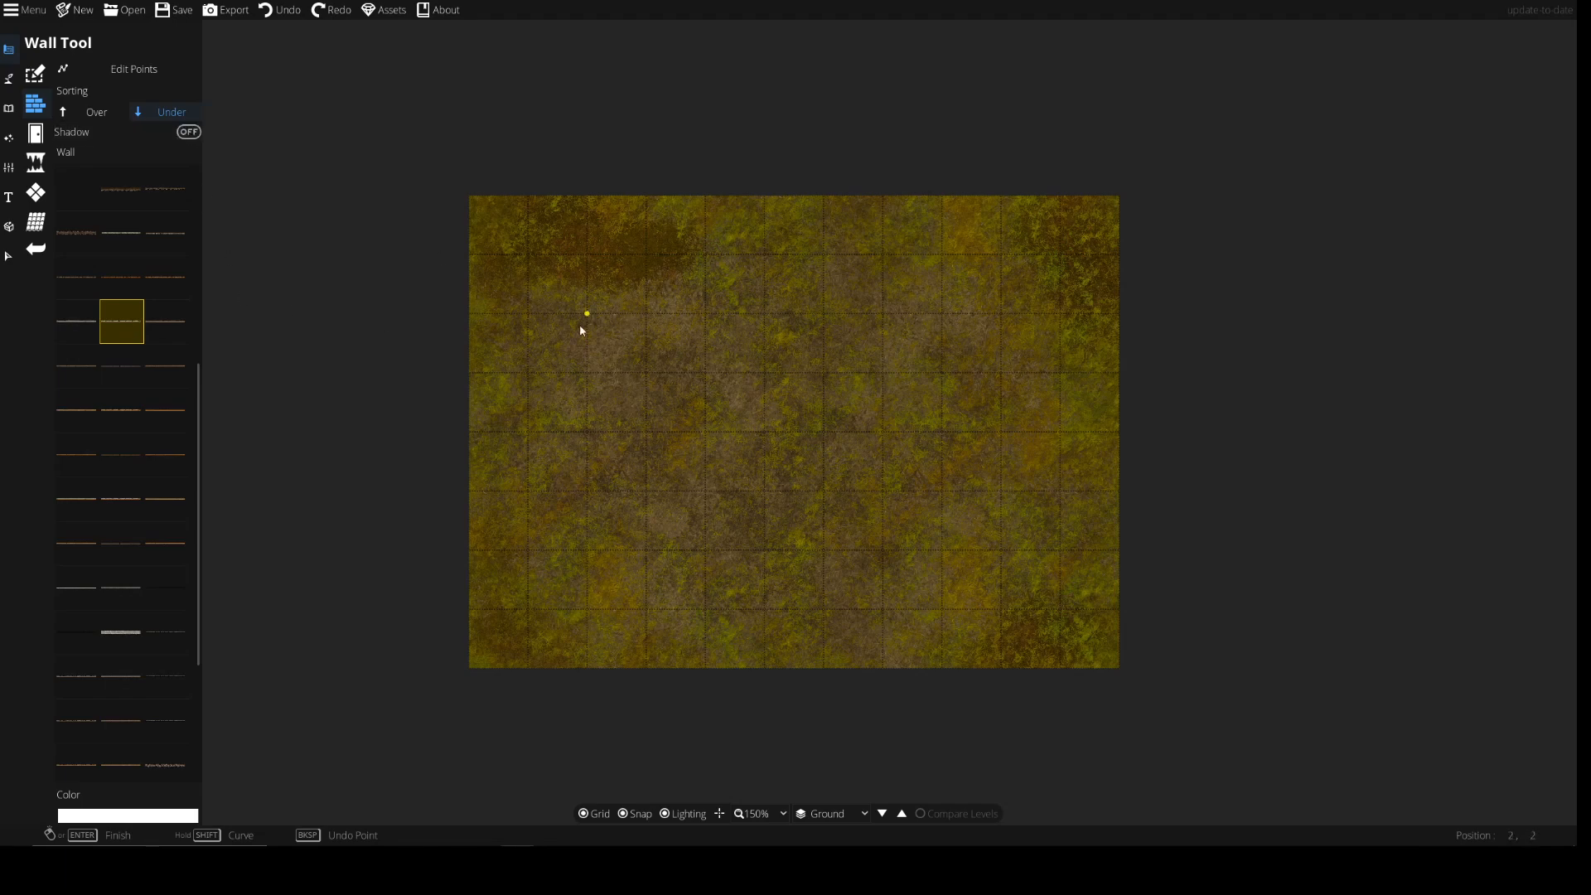
pyautogui.click(597, 267)
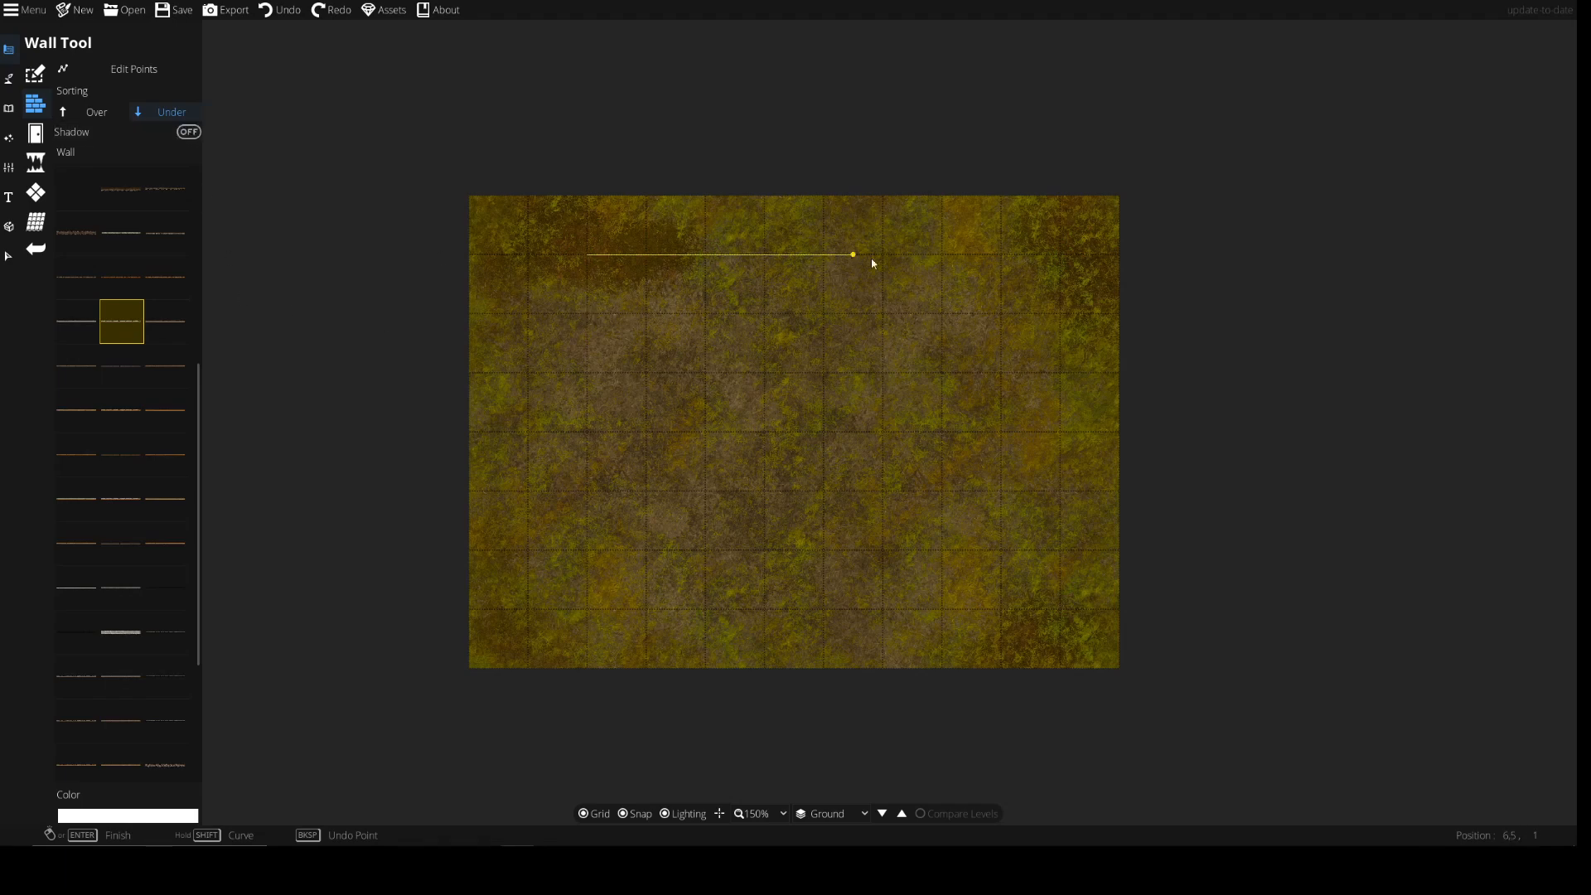
pyautogui.click(1001, 257)
pyautogui.click(967, 498)
pyautogui.click(890, 493)
pyautogui.click(886, 612)
pyautogui.click(705, 609)
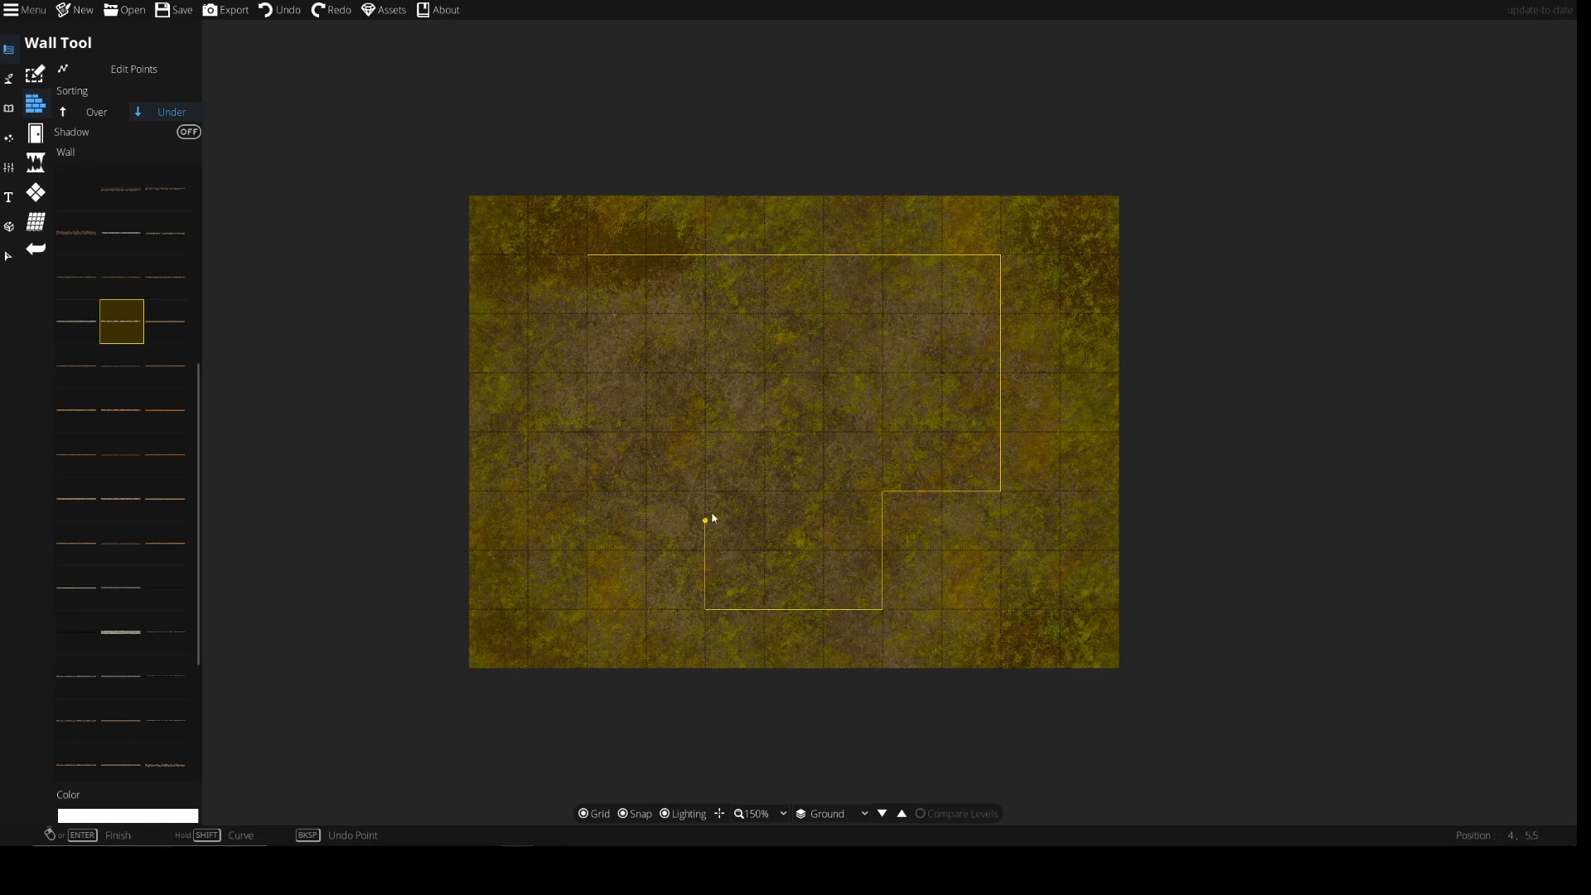
pyautogui.click(705, 492)
pyautogui.click(587, 256)
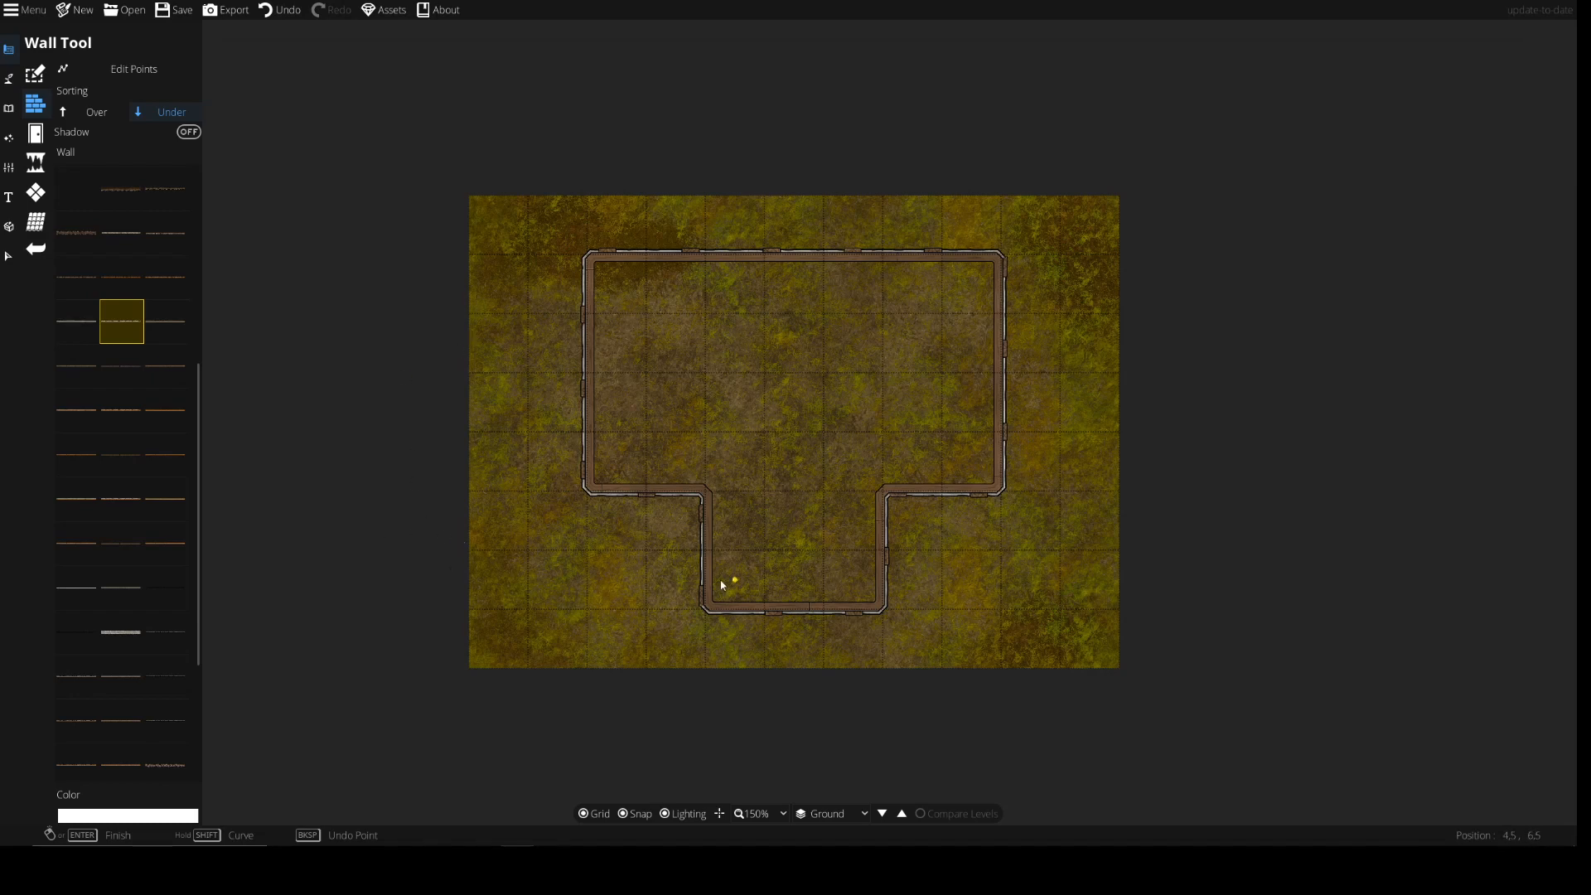
# Divide the building with plain brown wood walls: one vertical through the main room, four squares from its left wall, and one across the extension's opening
pyautogui.click(35, 133)
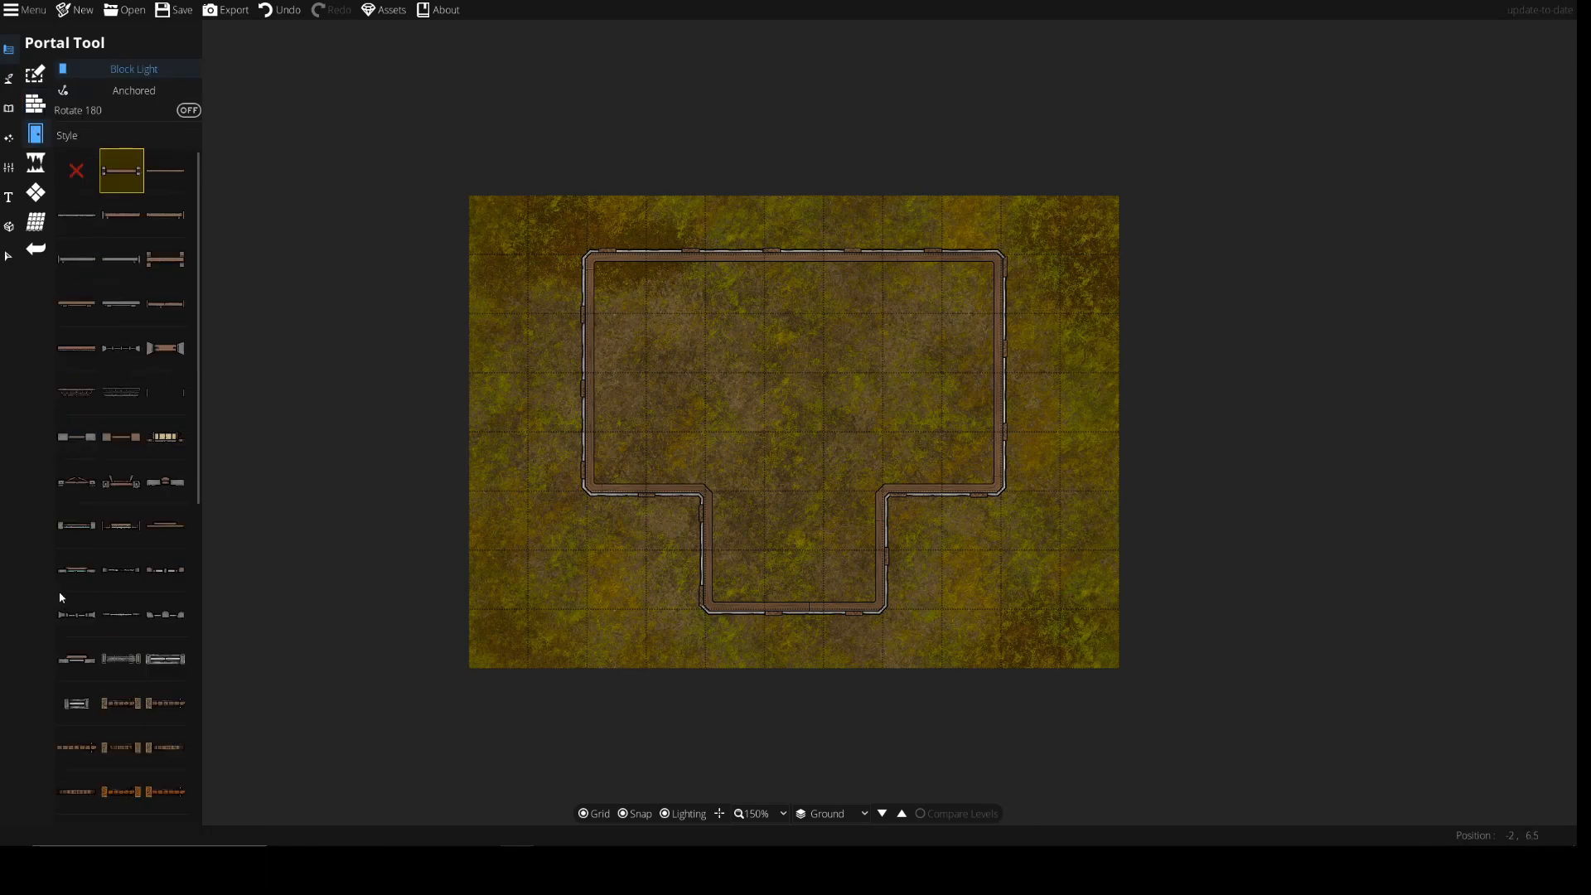
pyautogui.click(35, 103)
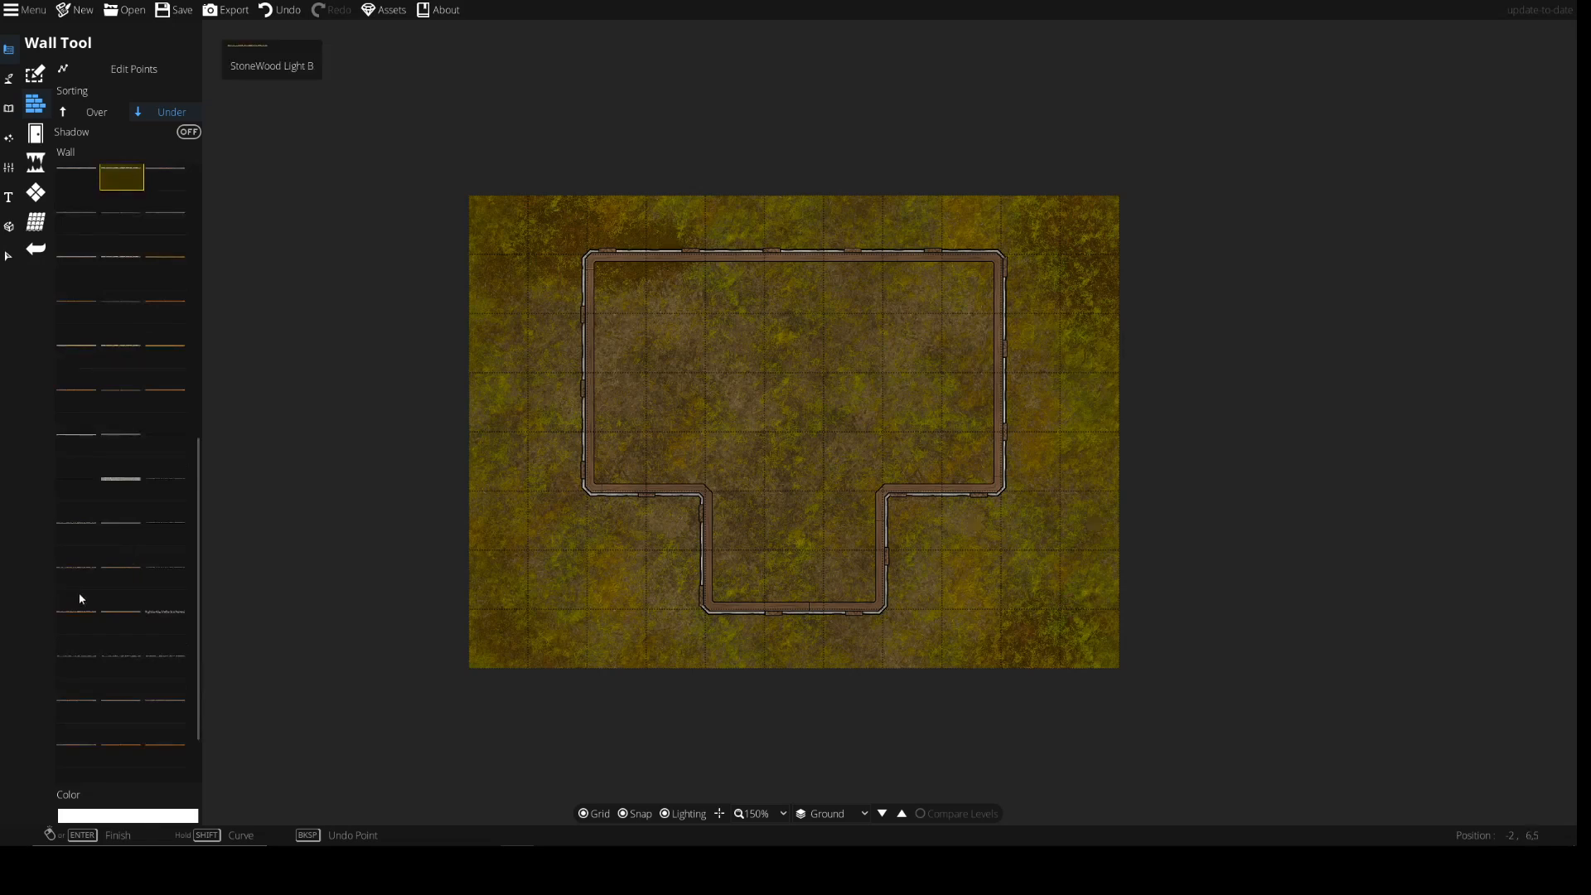
pyautogui.scroll(-2, 99, 614)
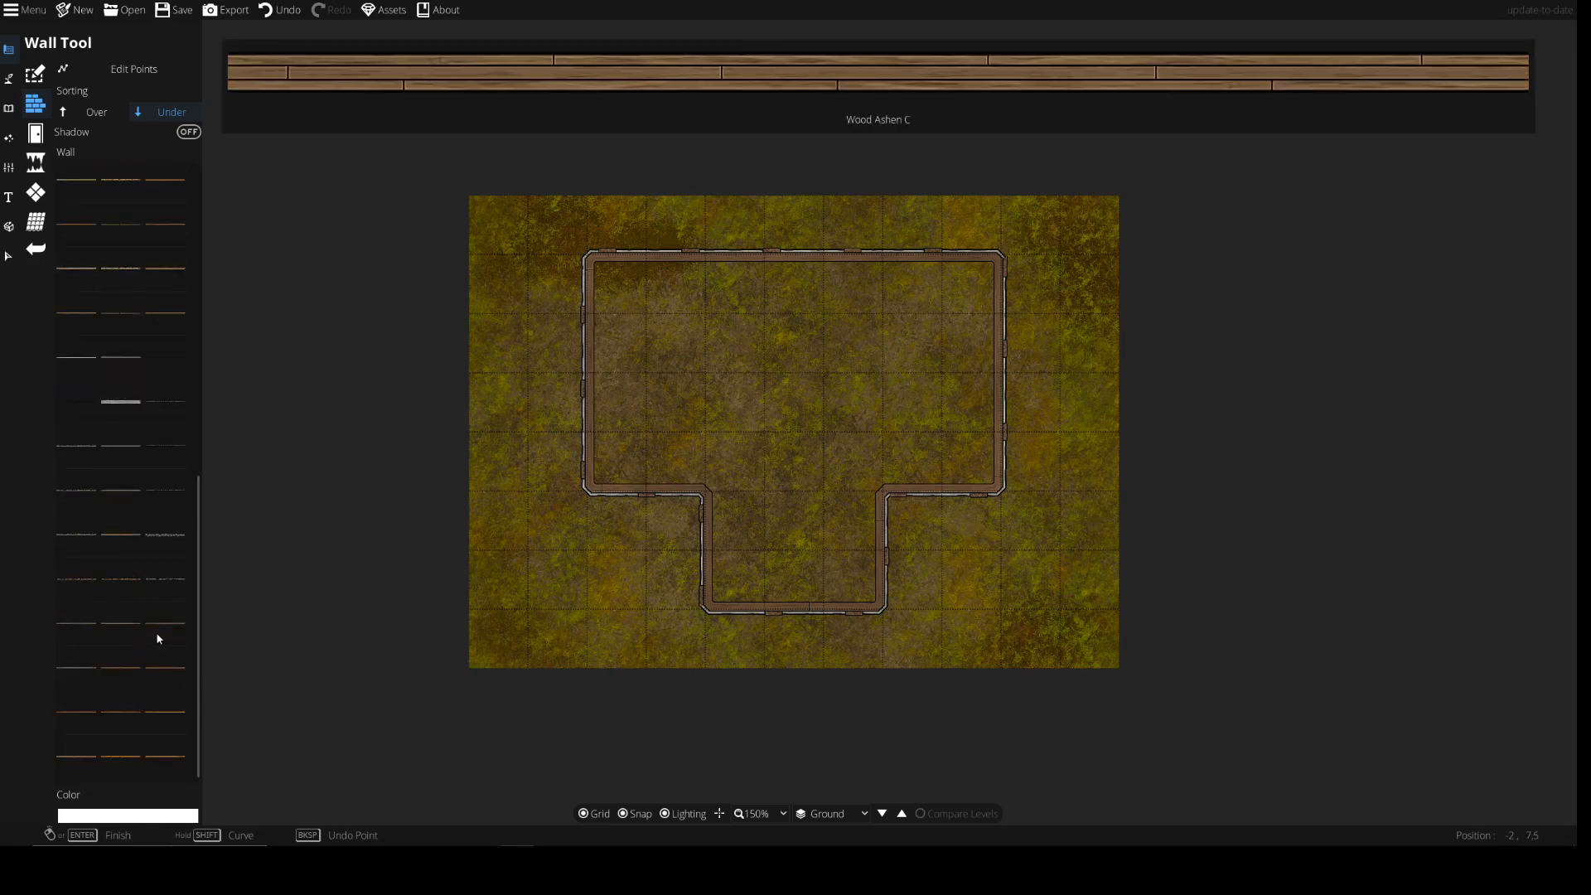
pyautogui.click(86, 637)
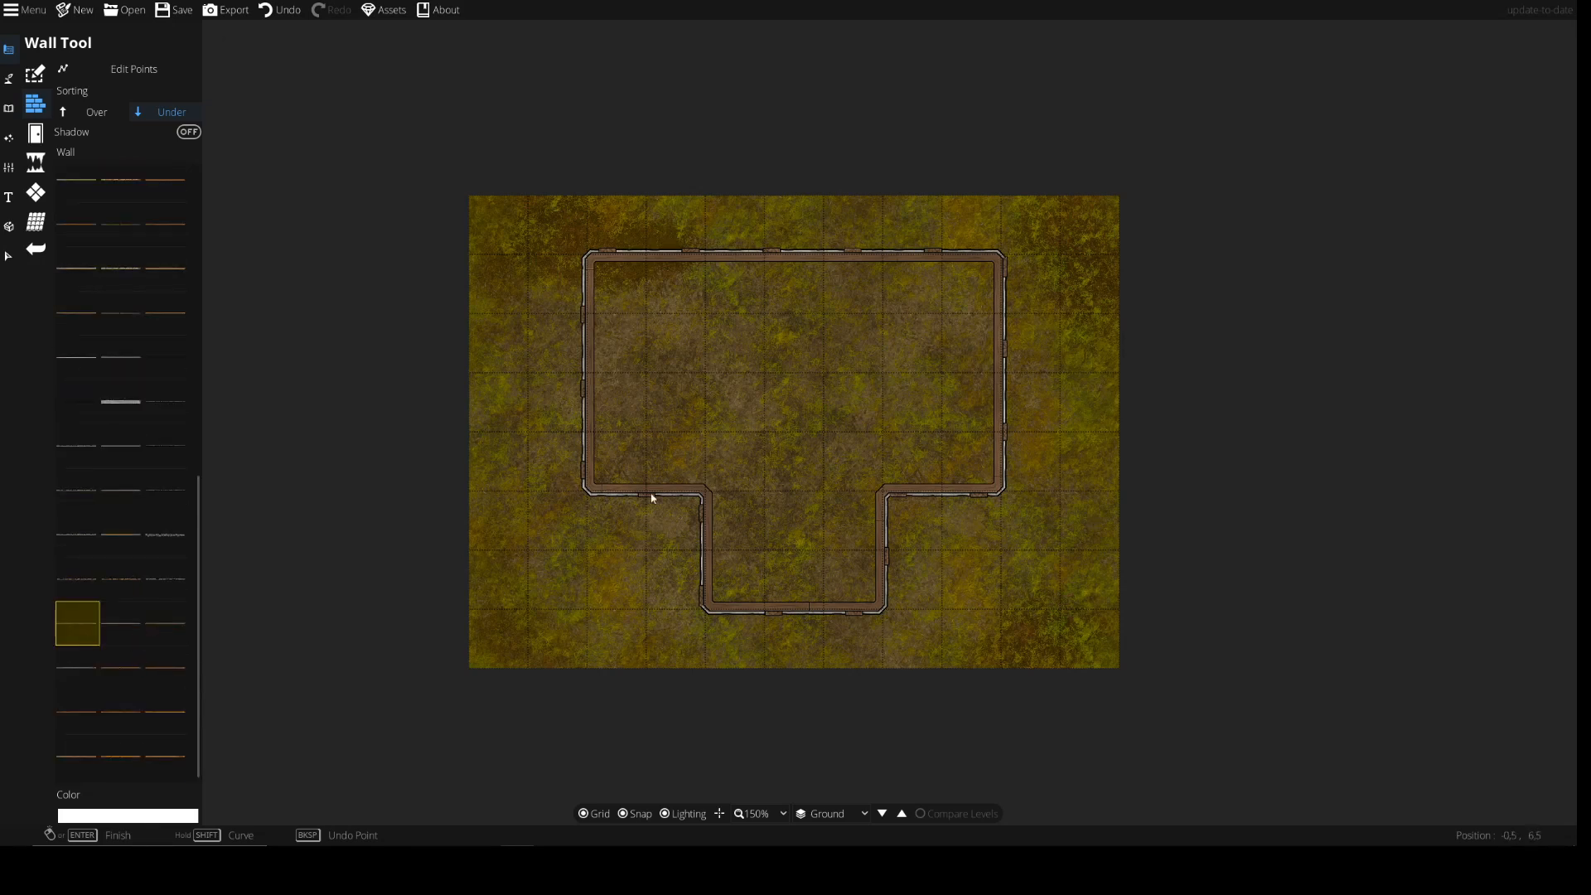
pyautogui.click(822, 264)
pyautogui.click(816, 498)
pyautogui.click(706, 496)
pyautogui.doubleClick(884, 495)
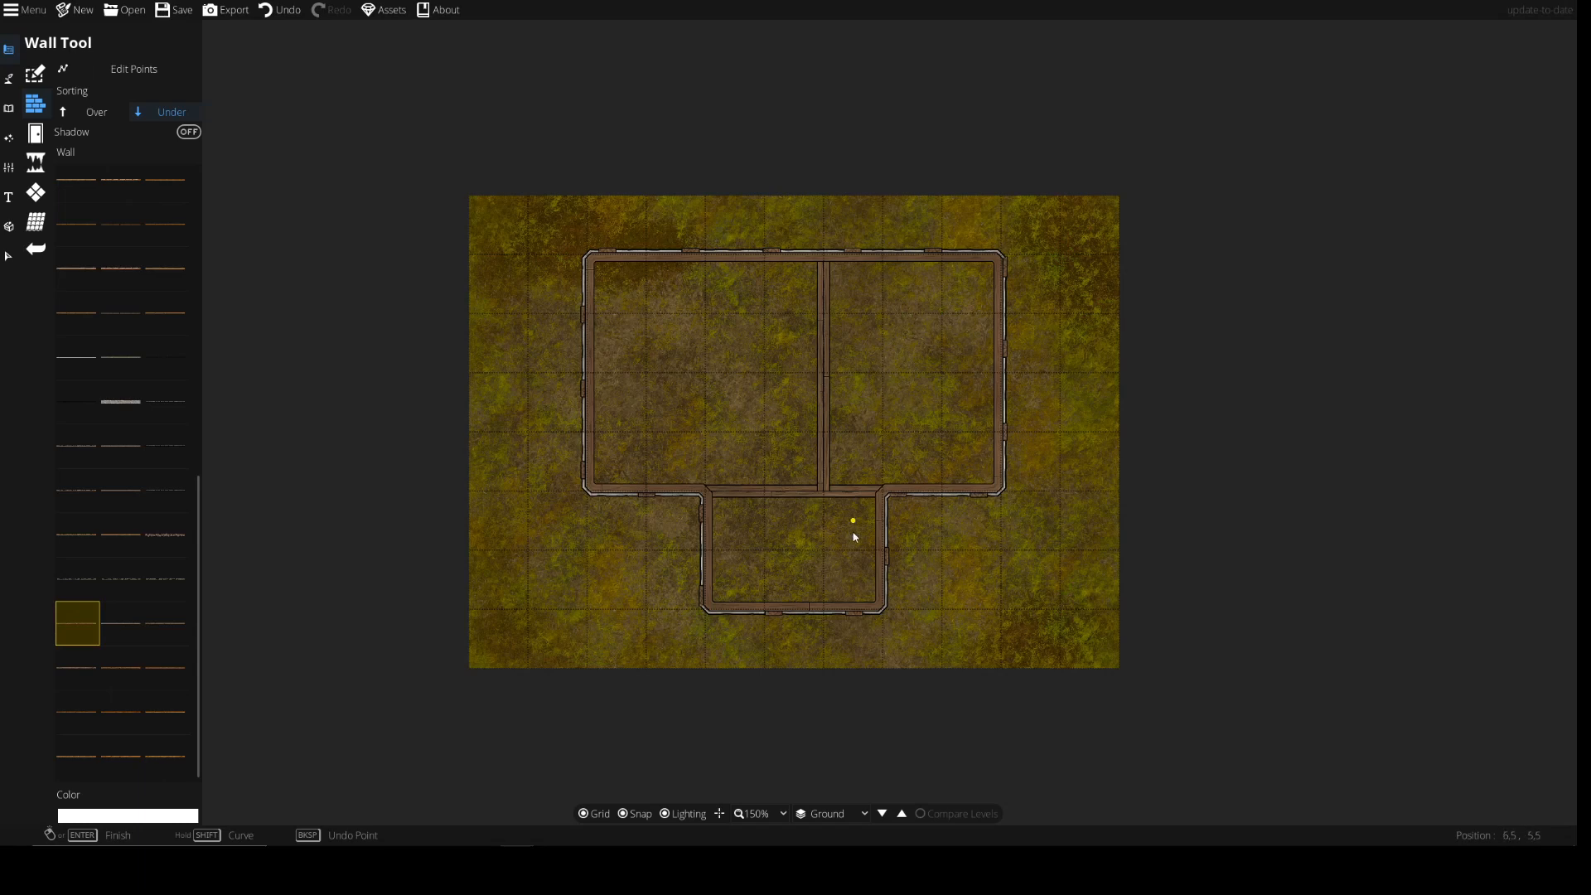
# Place framed wooden doors in the extension's lower left wall and its upper partition, plus an open door frame in the vertical partition
pyautogui.click(34, 134)
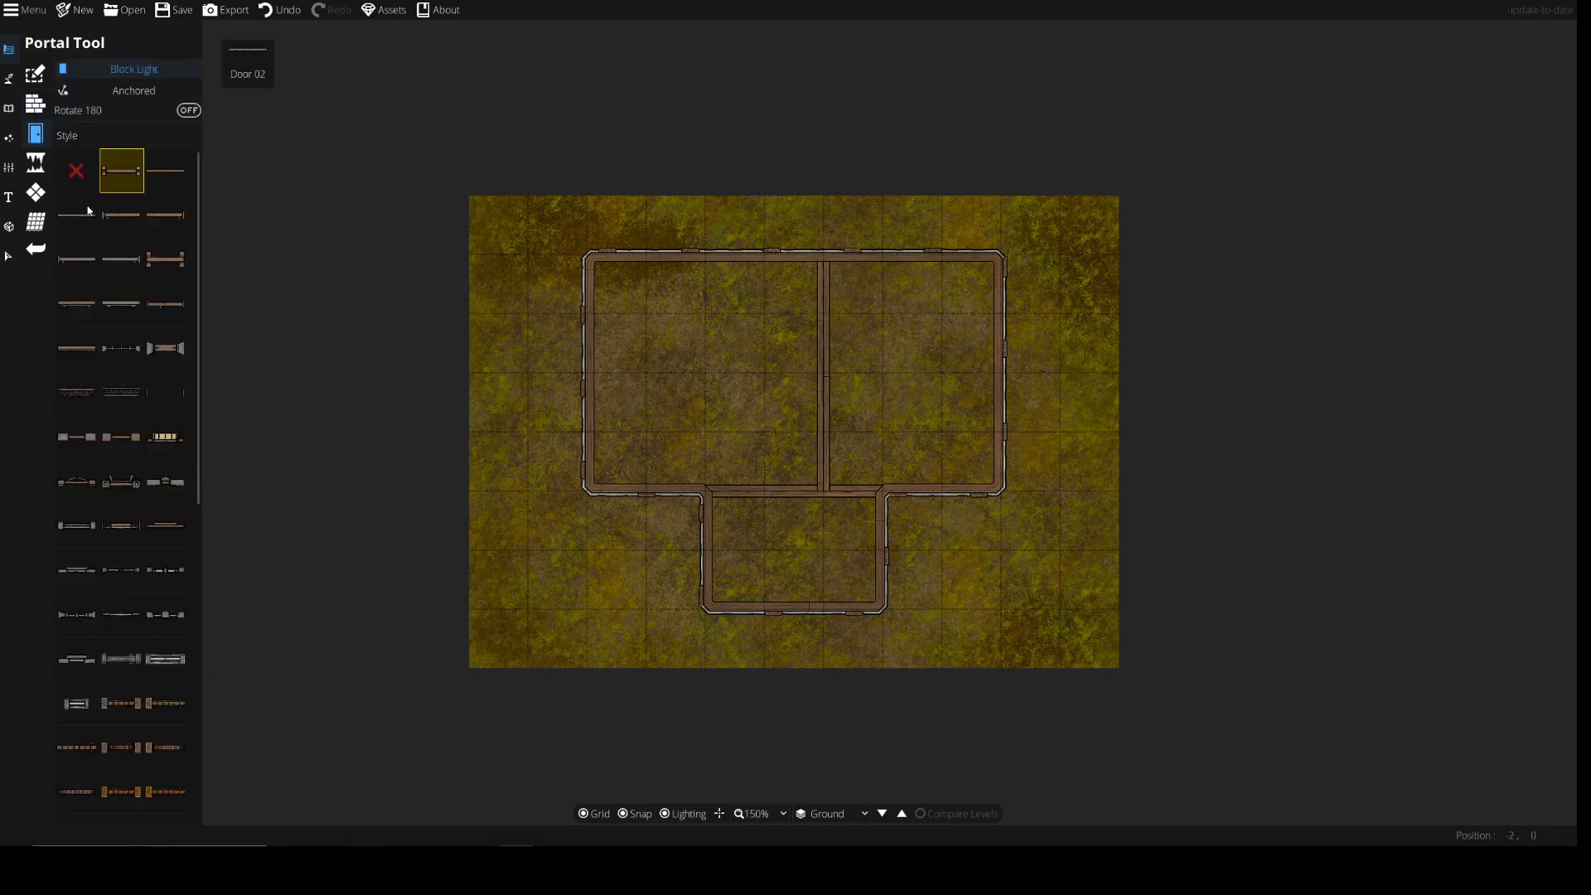
pyautogui.scroll(-3, 114, 492)
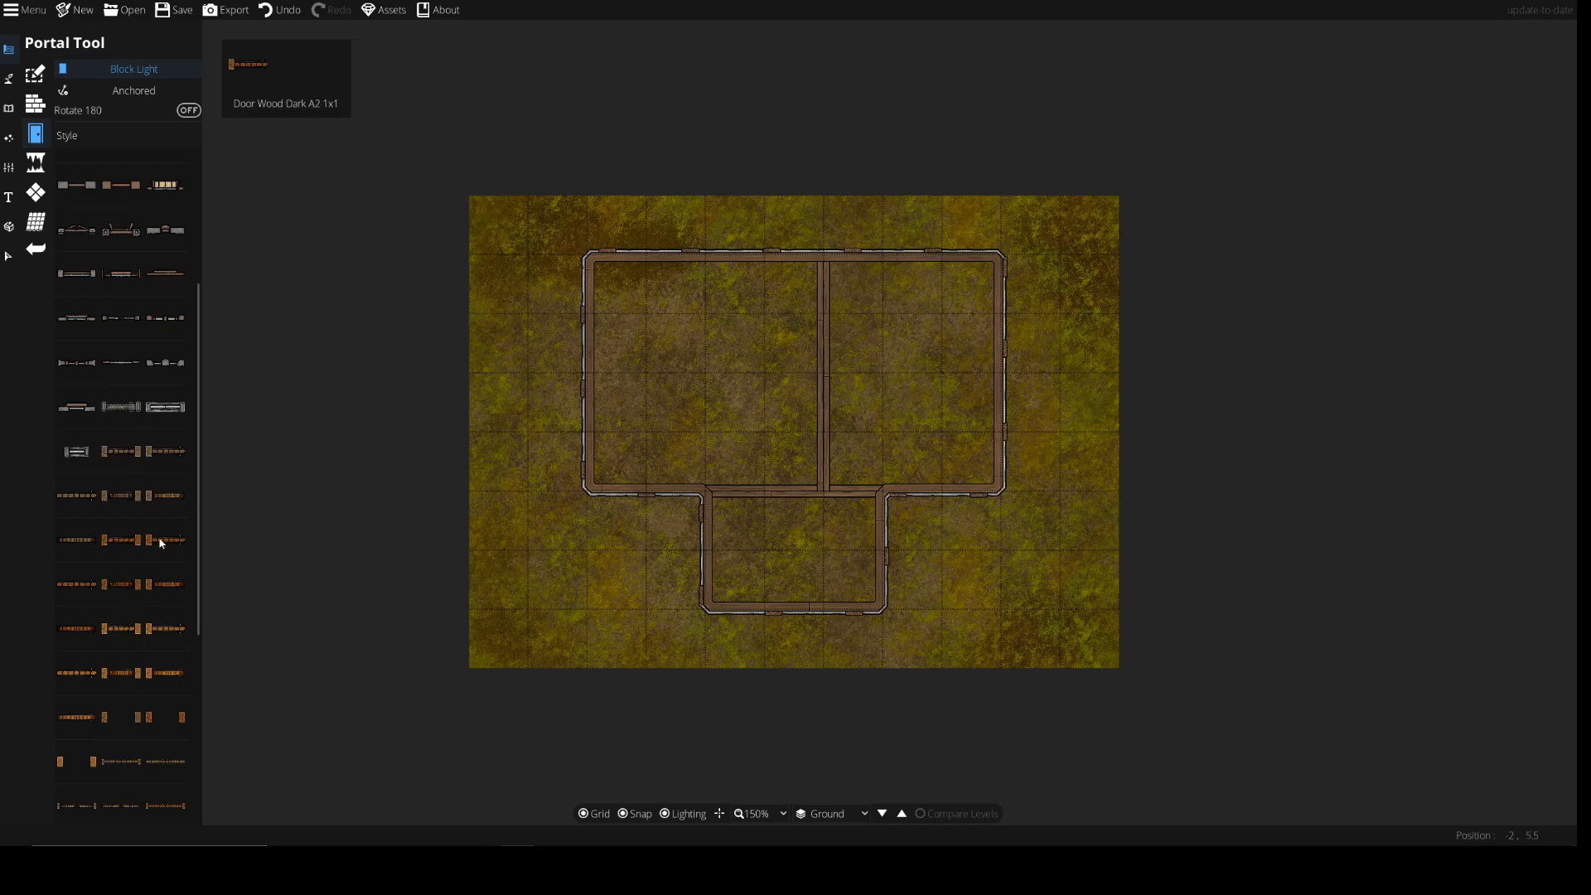
pyautogui.click(121, 497)
pyautogui.click(715, 532)
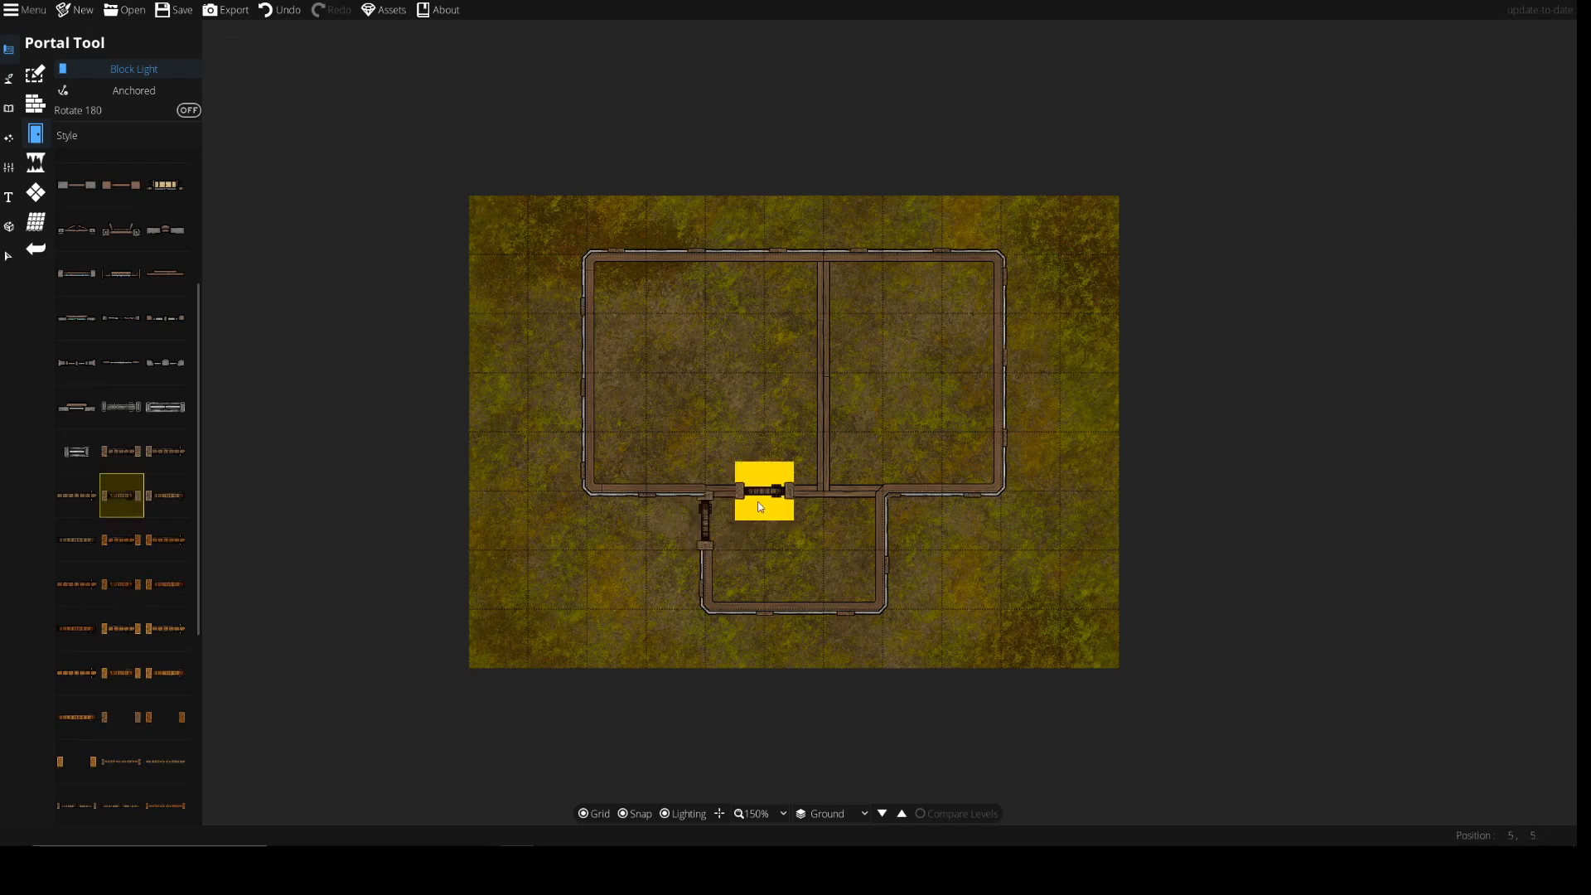
pyautogui.hotkey('ctrl', 'z')
pyautogui.click(705, 580)
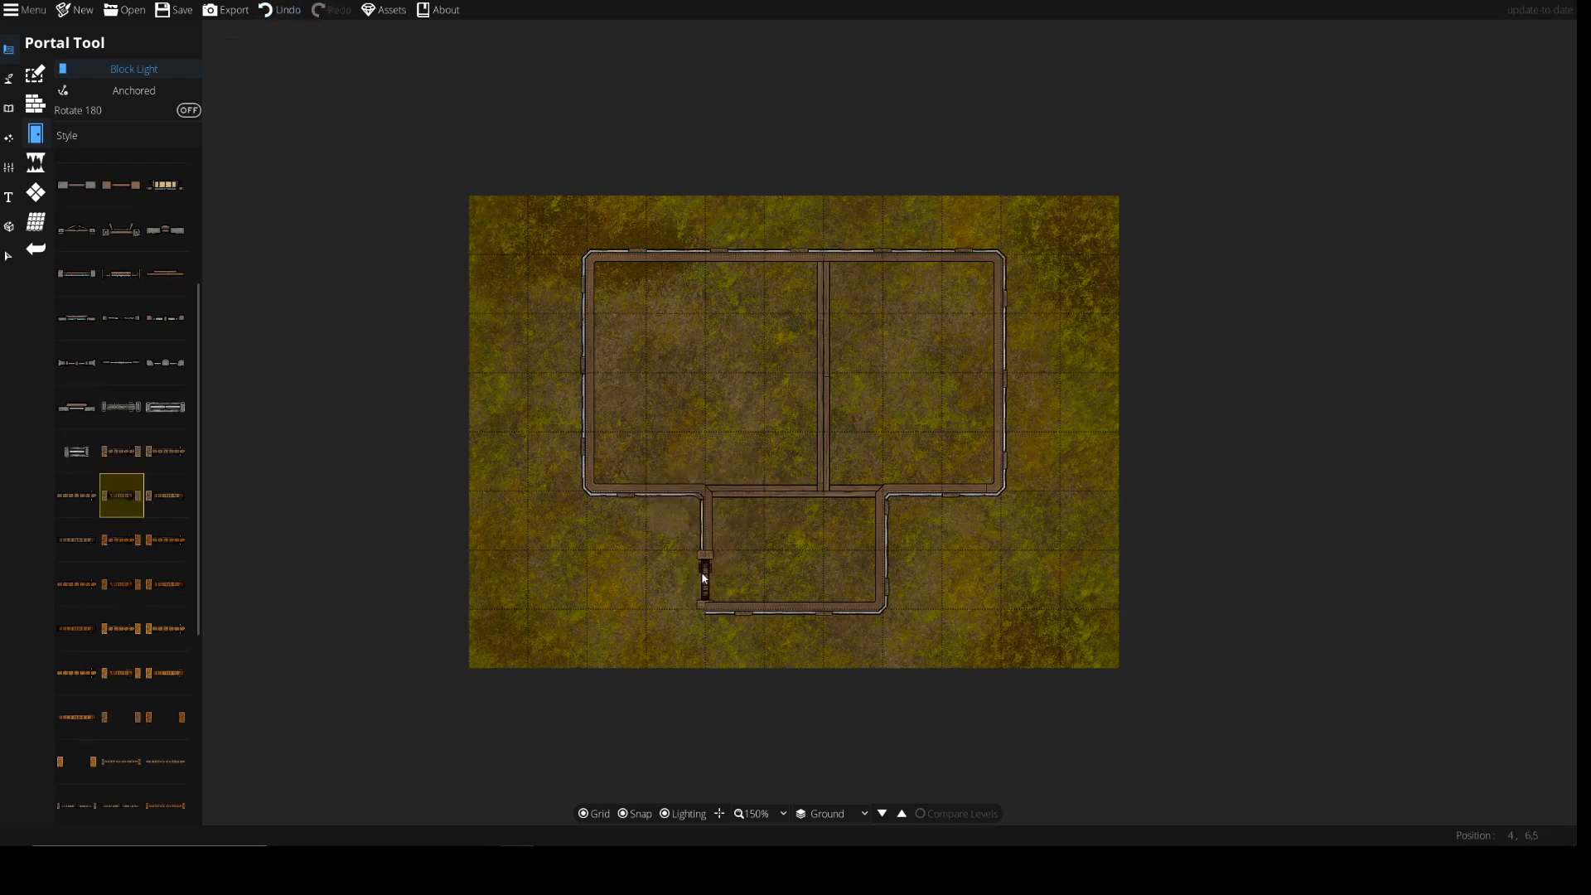
pyautogui.click(739, 505)
pyautogui.click(121, 717)
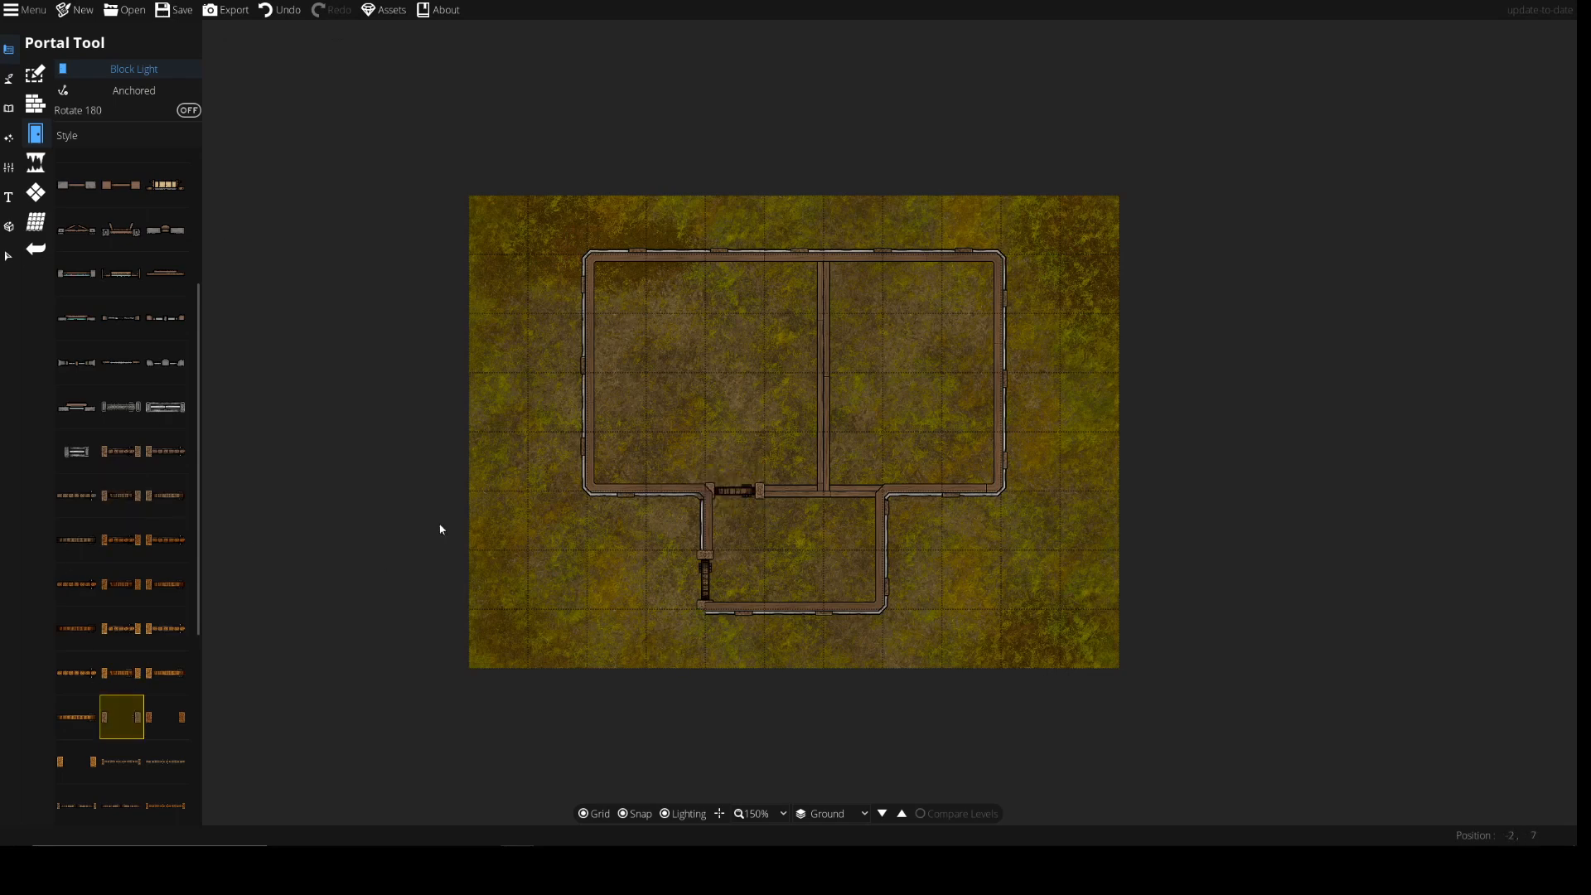
pyautogui.click(840, 352)
# Place a Window Wood Ashen A1 1x1 in the main room's lower left wall and a two-square window in its left outer wall
pyautogui.scroll(3, 87, 479)
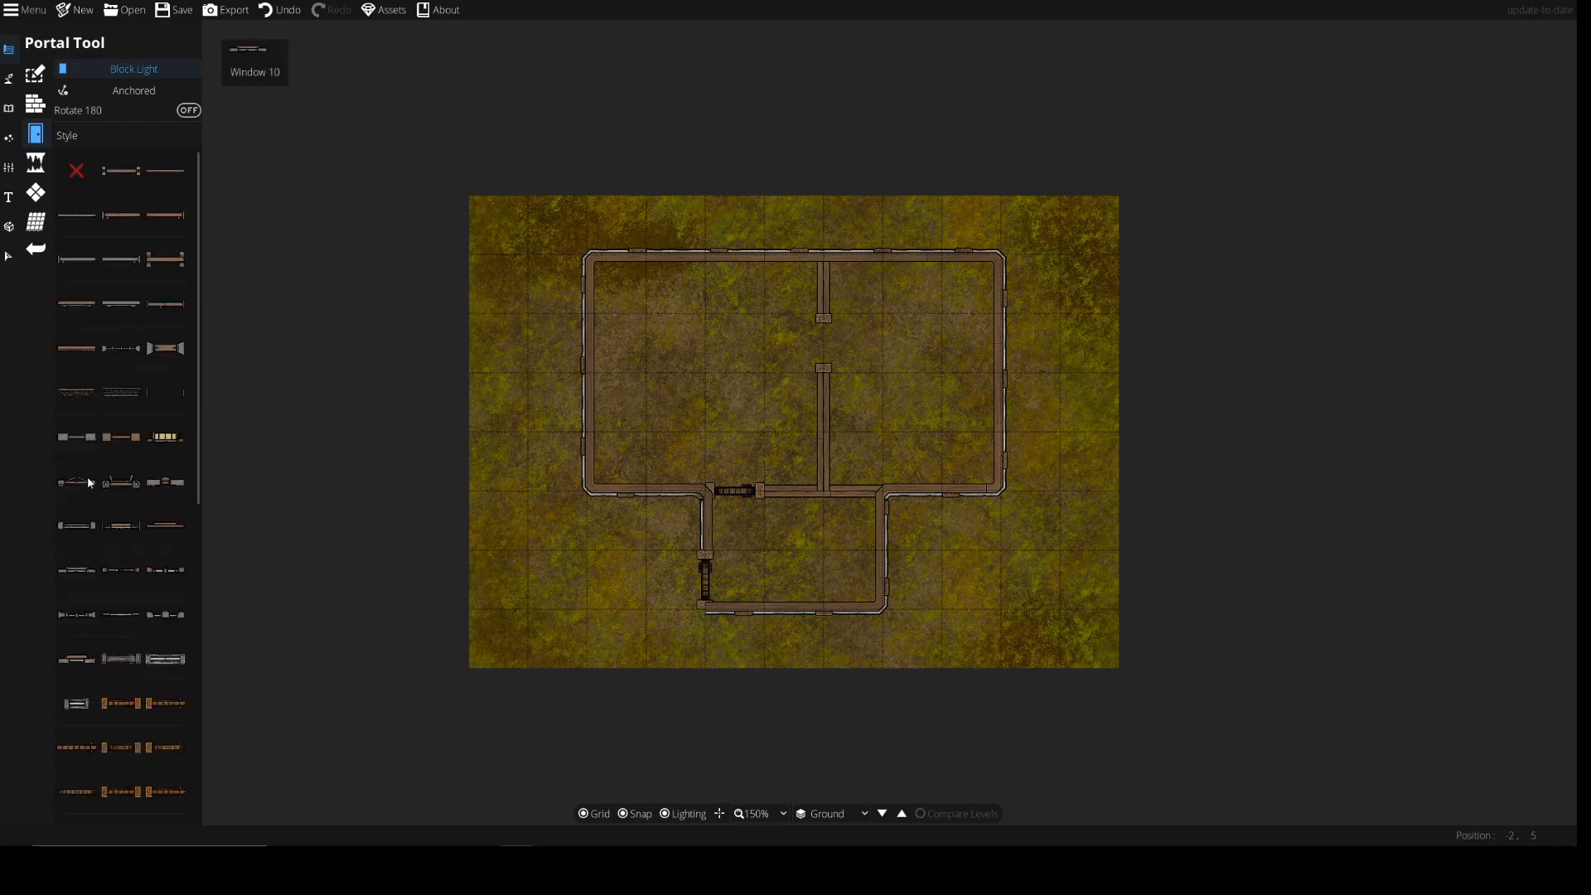
pyautogui.scroll(-10, 97, 477)
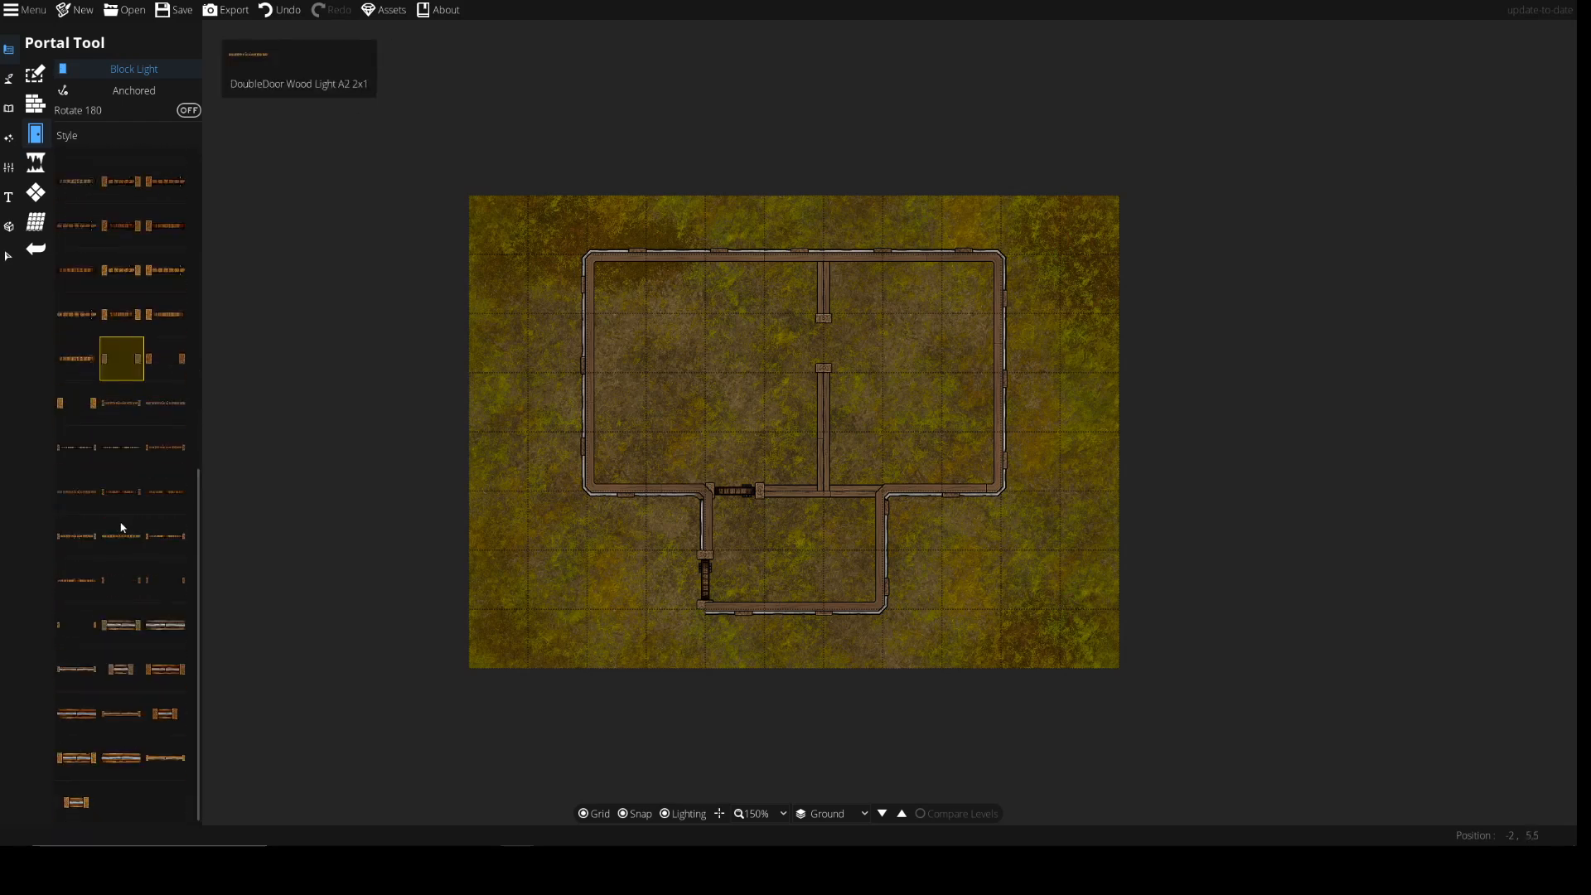
pyautogui.click(125, 626)
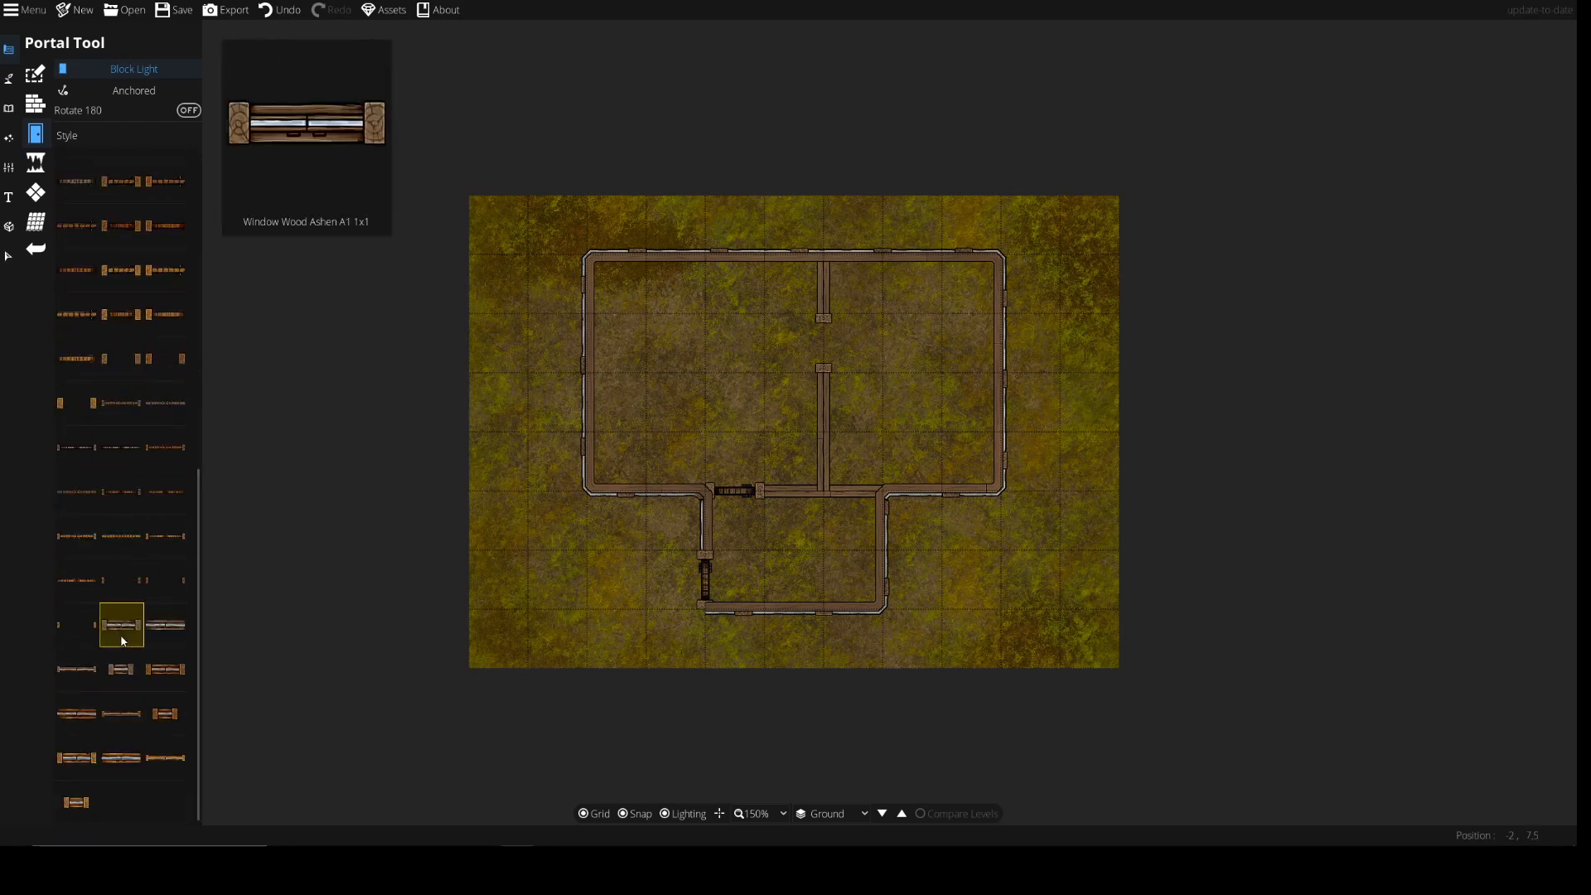
pyautogui.click(654, 498)
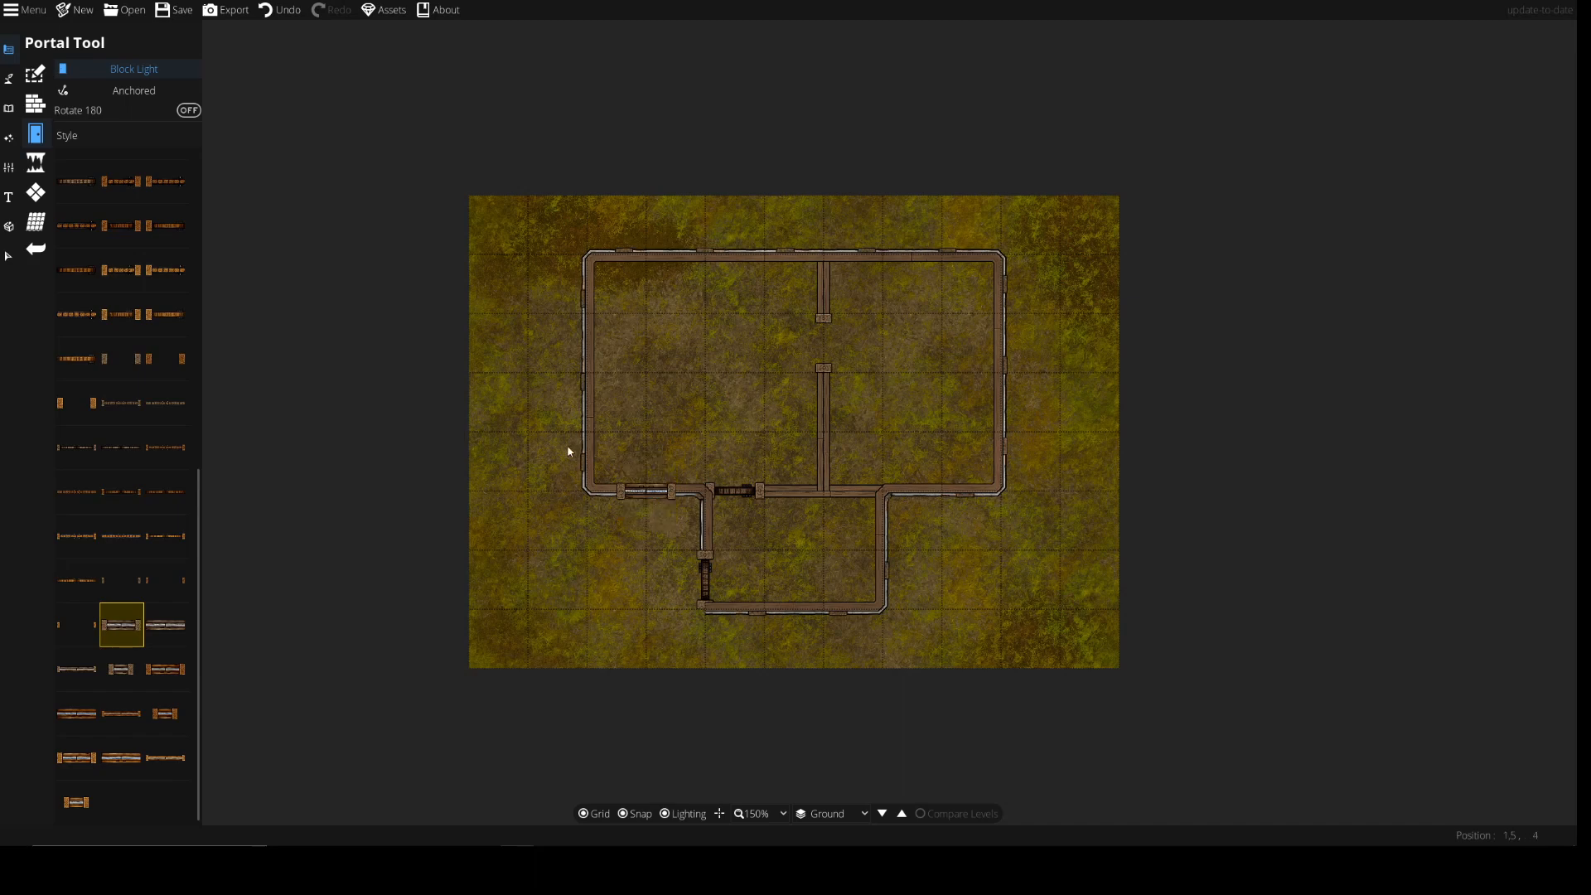
pyautogui.click(77, 669)
pyautogui.click(580, 372)
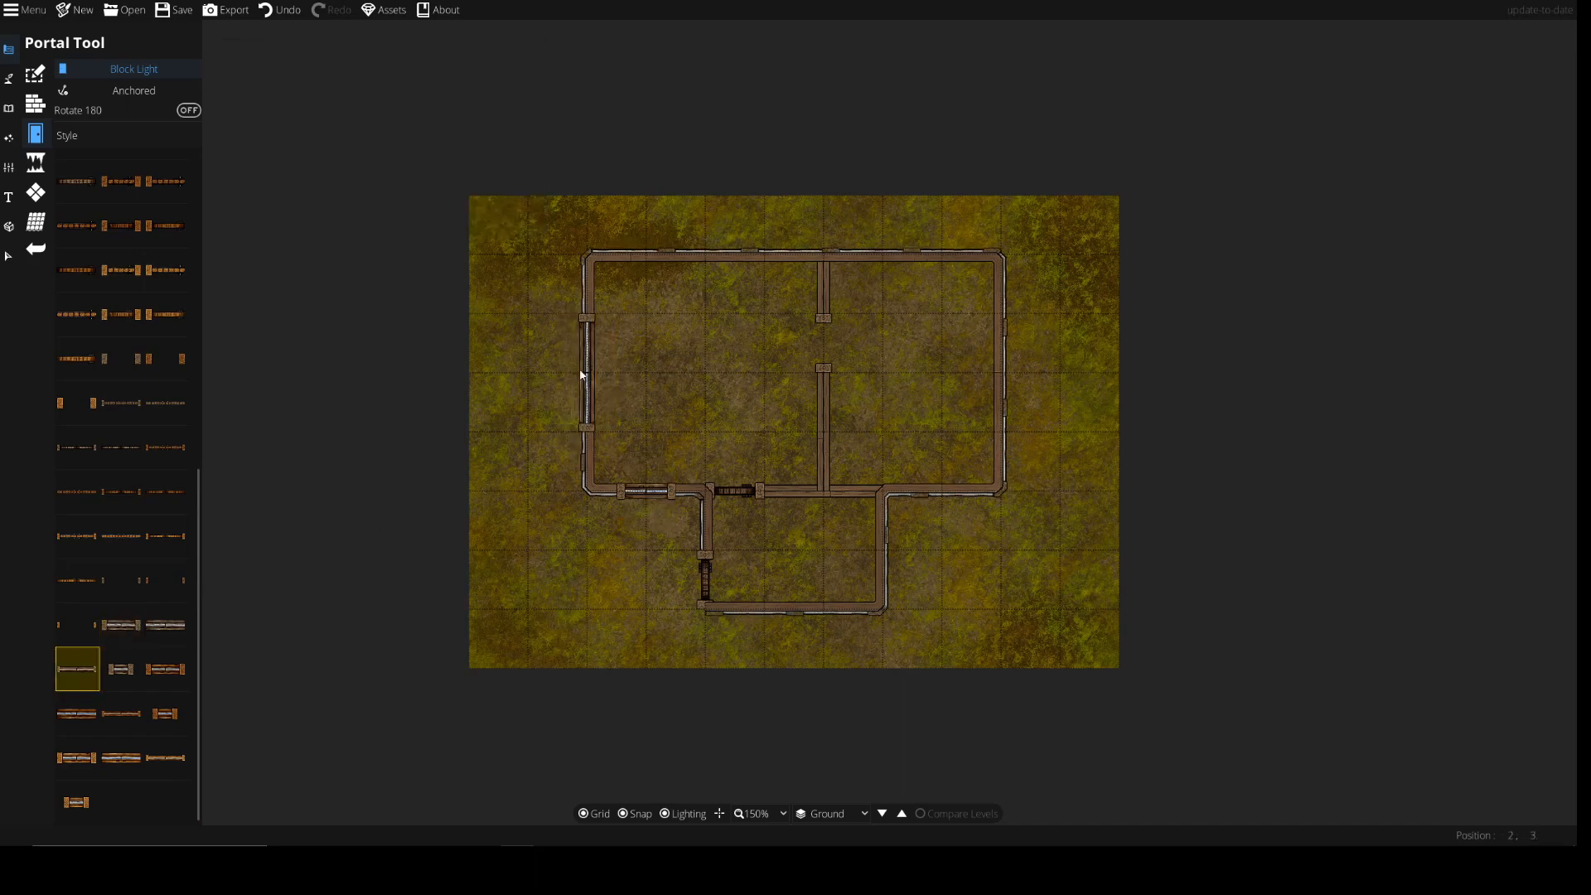
# Place framed single-square windows: two in the left room's upper wall and one each in the right room's upper and right walls and extension's lower wall
pyautogui.click(121, 626)
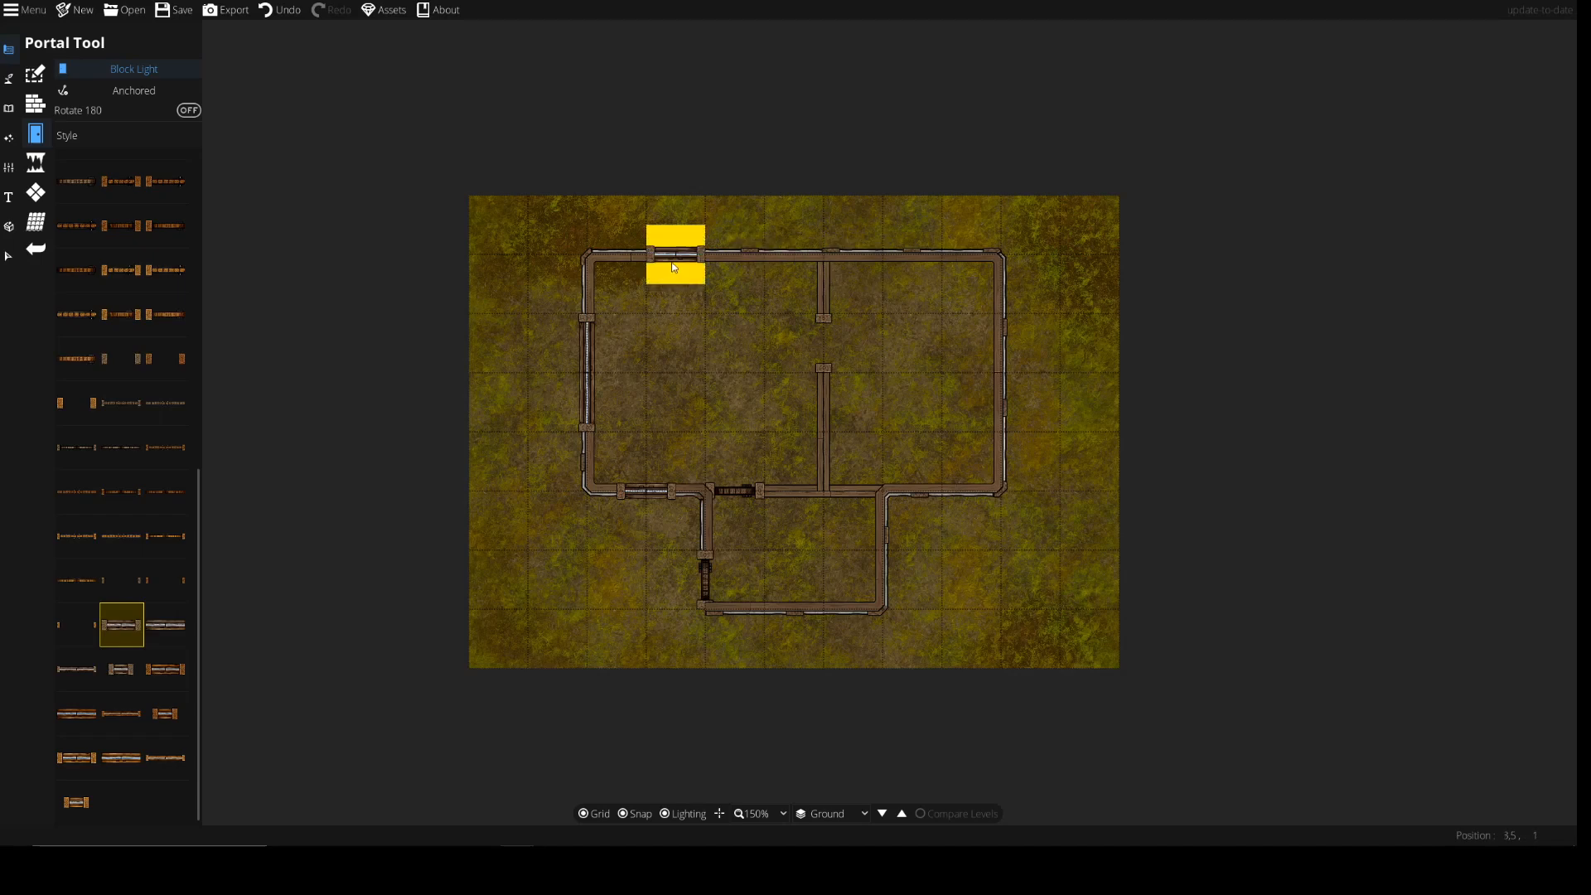
pyautogui.click(676, 268)
pyautogui.click(733, 266)
pyautogui.click(926, 265)
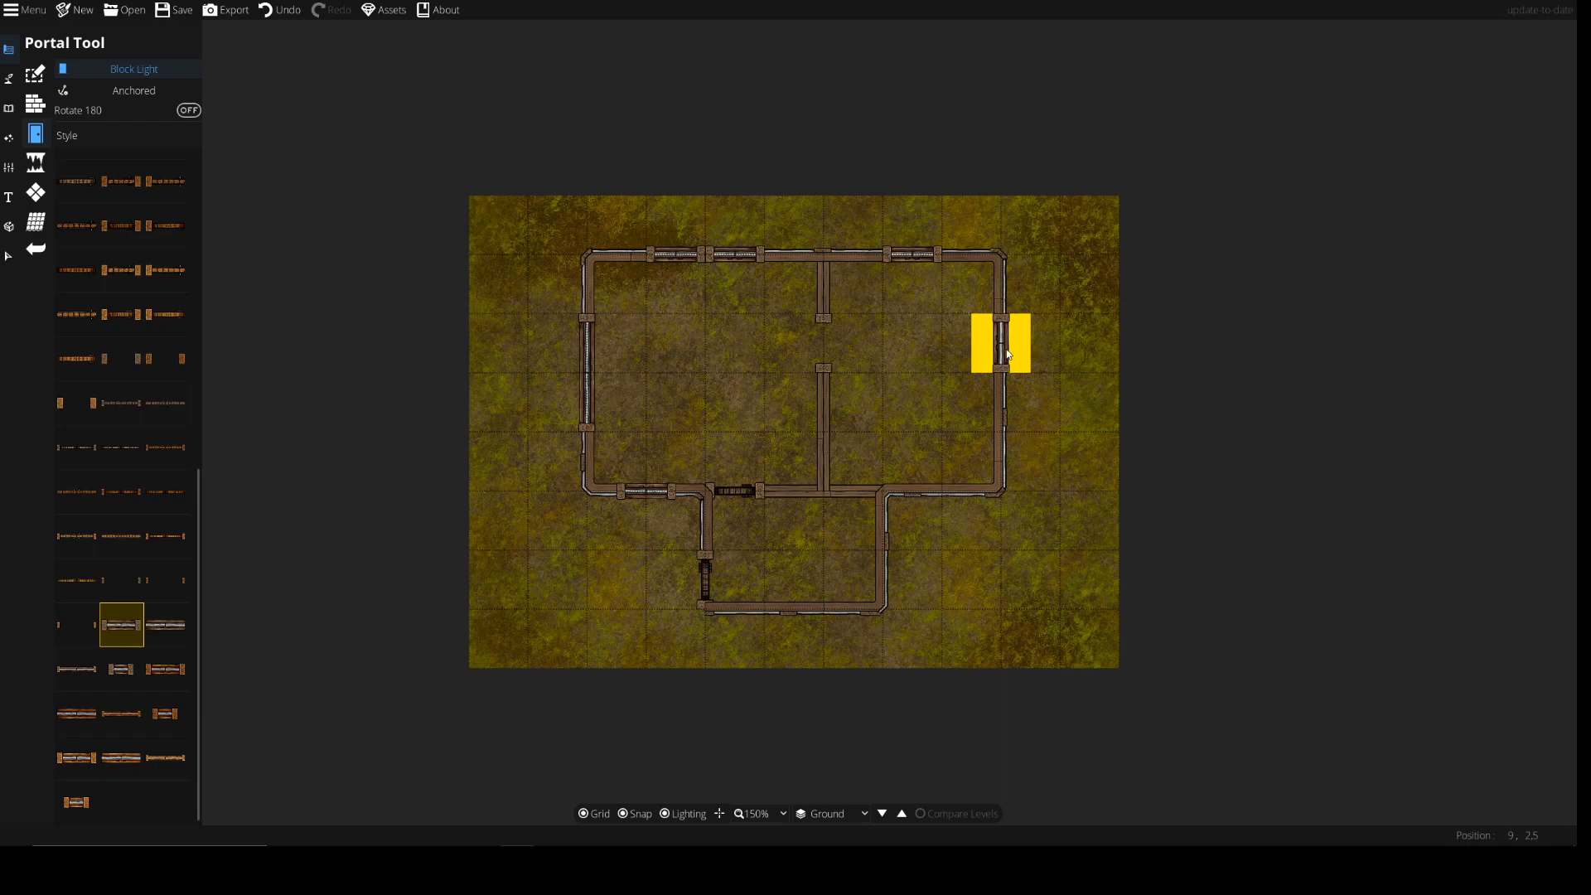
pyautogui.click(1009, 406)
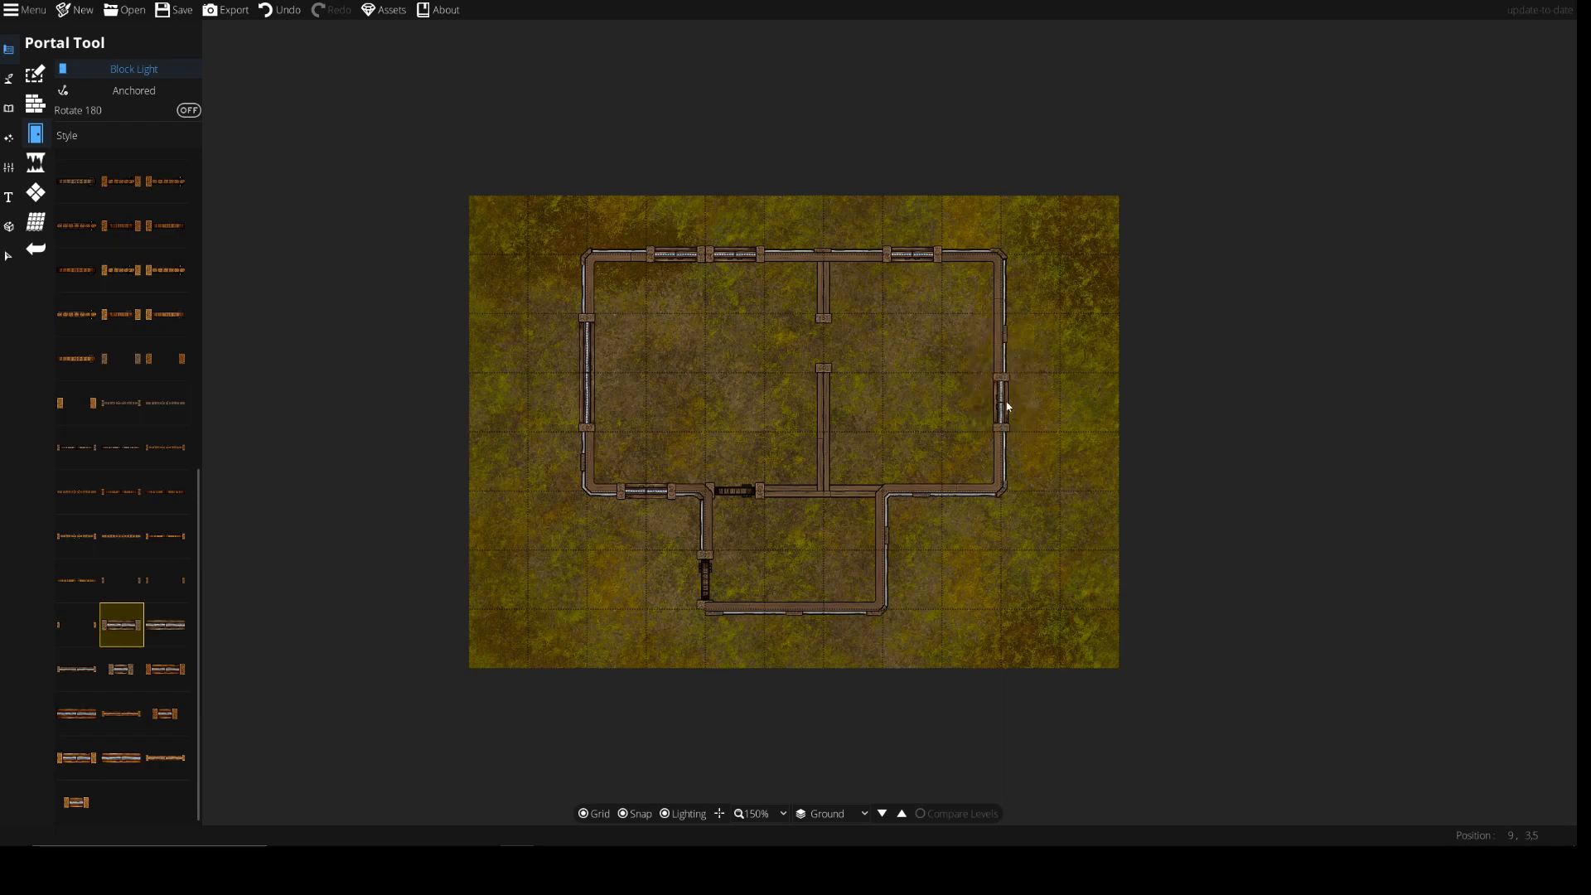
pyautogui.click(790, 626)
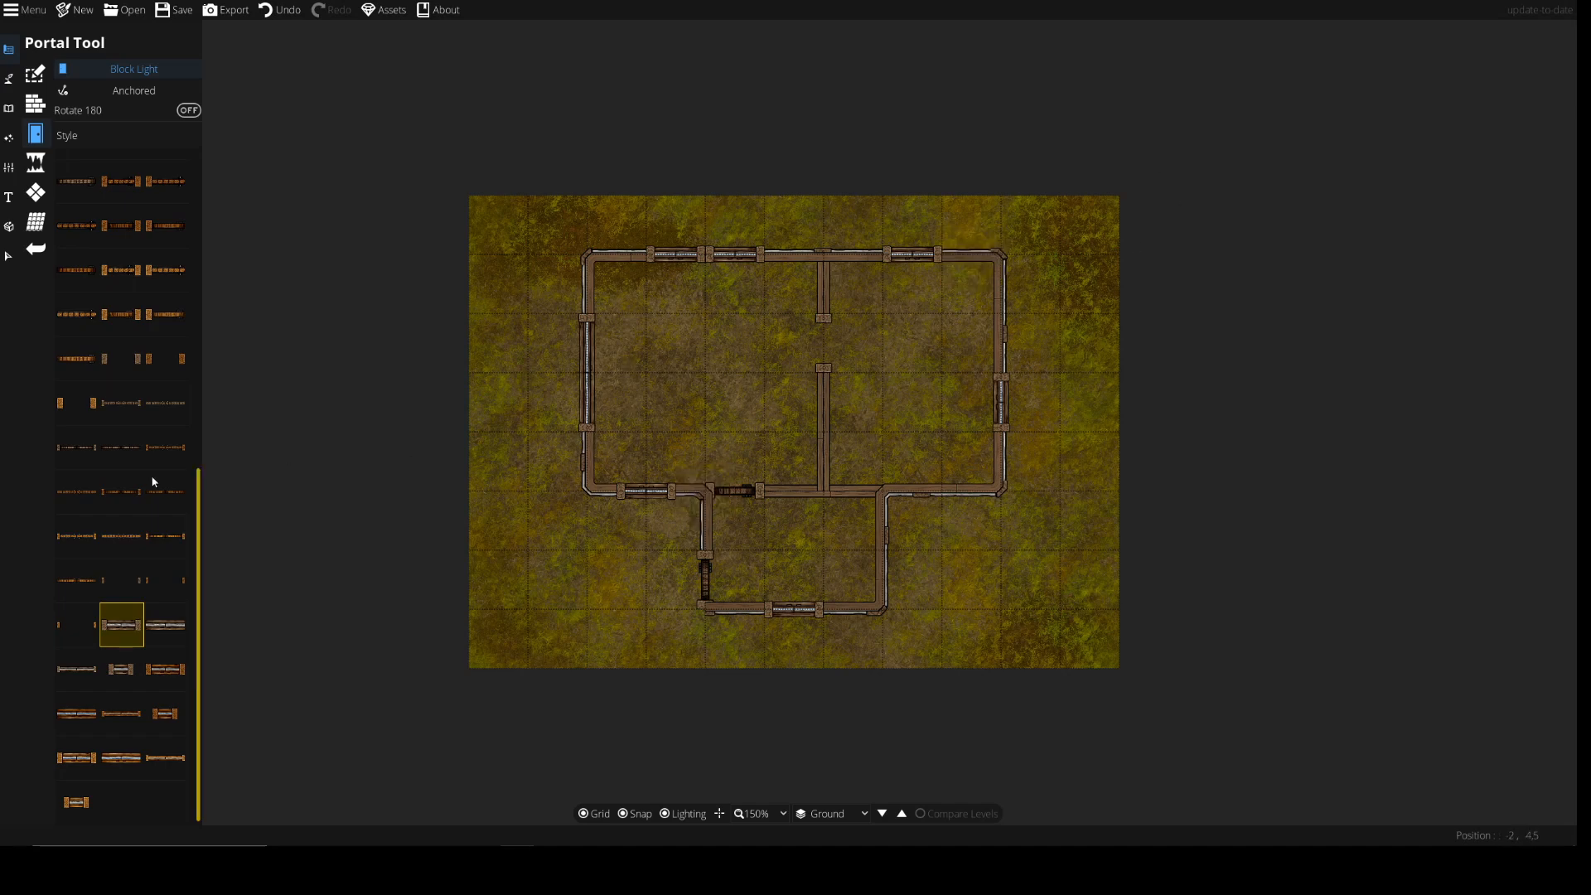
# Hide the grid overlay on the map
pyautogui.scroll(2, 756, 399)
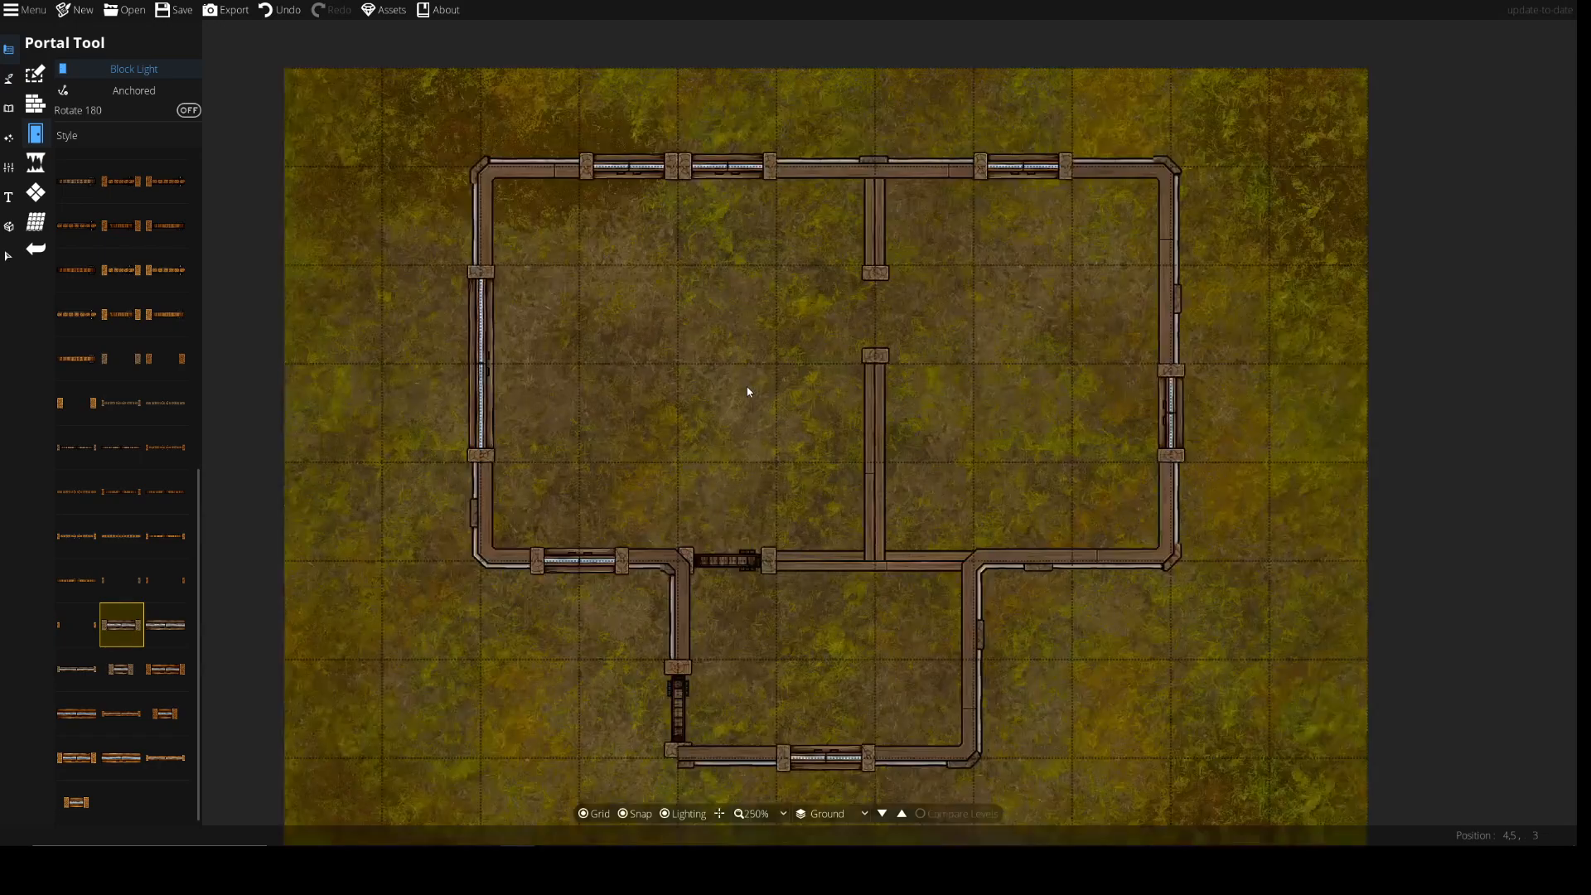
pyautogui.press('g')
pyautogui.moveTo(1127, 486); pyautogui.dragTo(1132, 520)
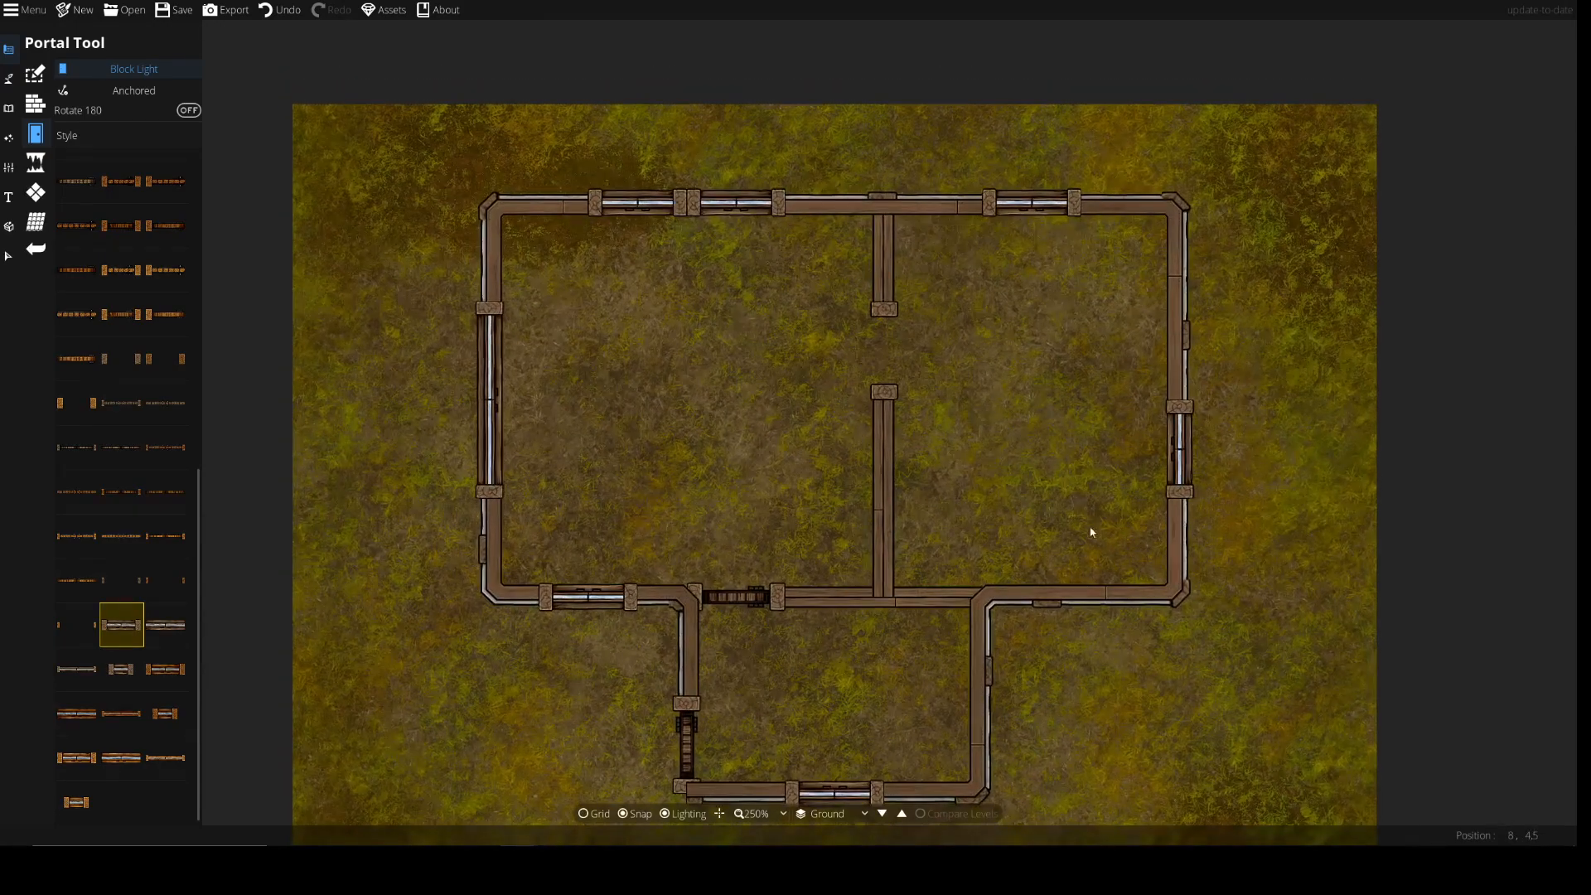
pyautogui.moveTo(819, 523); pyautogui.dragTo(824, 472)
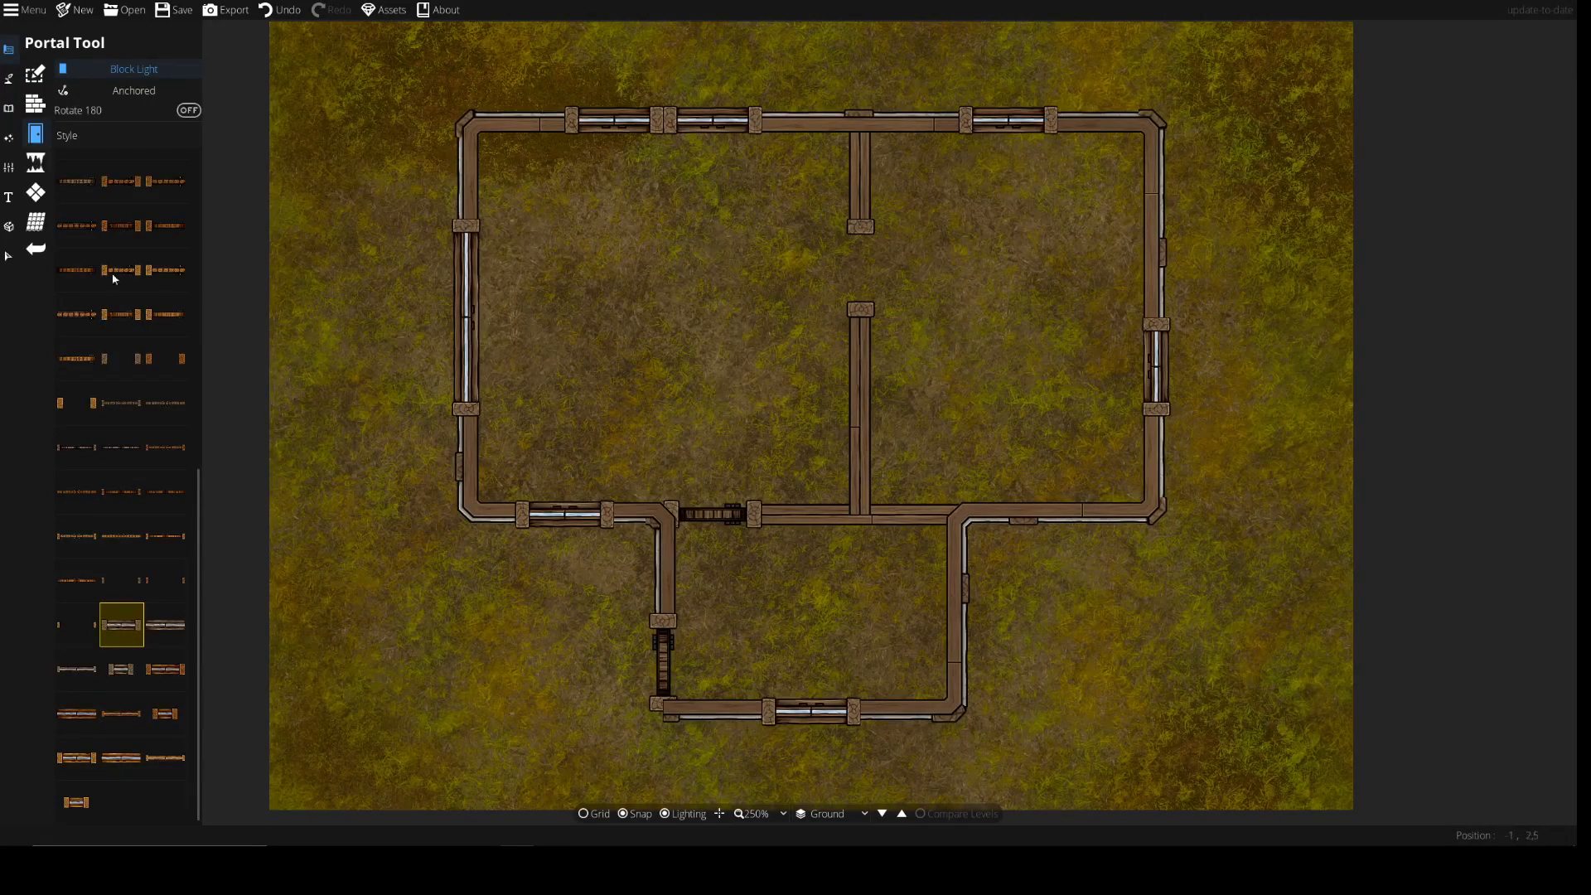
# Search the object library for "pillars" and choose Pillar Wood Ashen A4 1x1
pyautogui.click(12, 109)
pyautogui.click(40, 73)
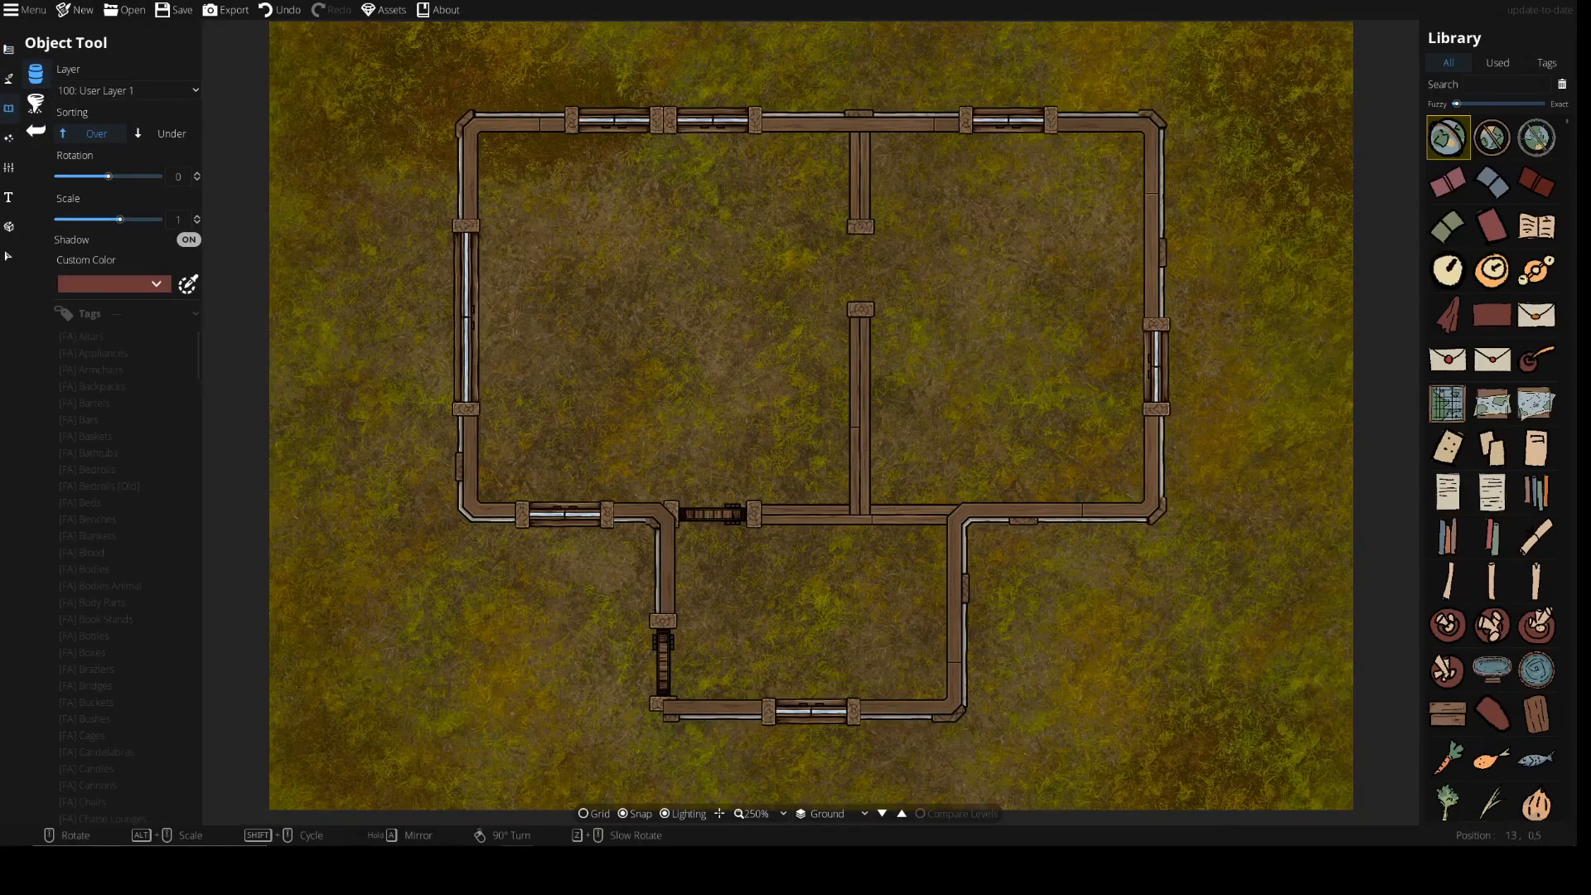
pyautogui.click(1521, 85)
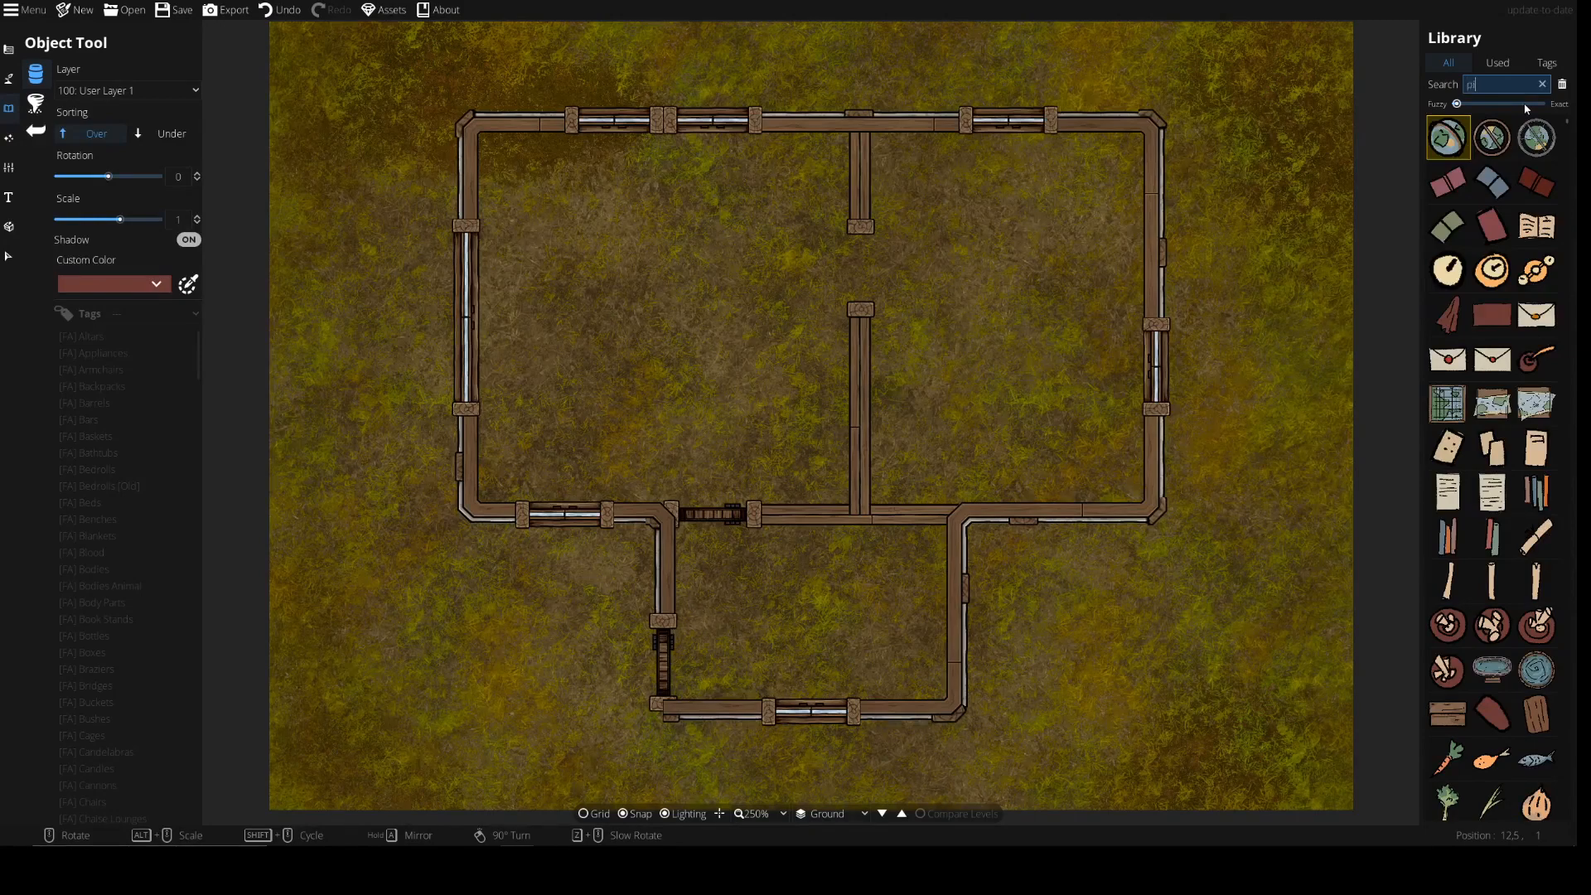
pyautogui.write('pillars')
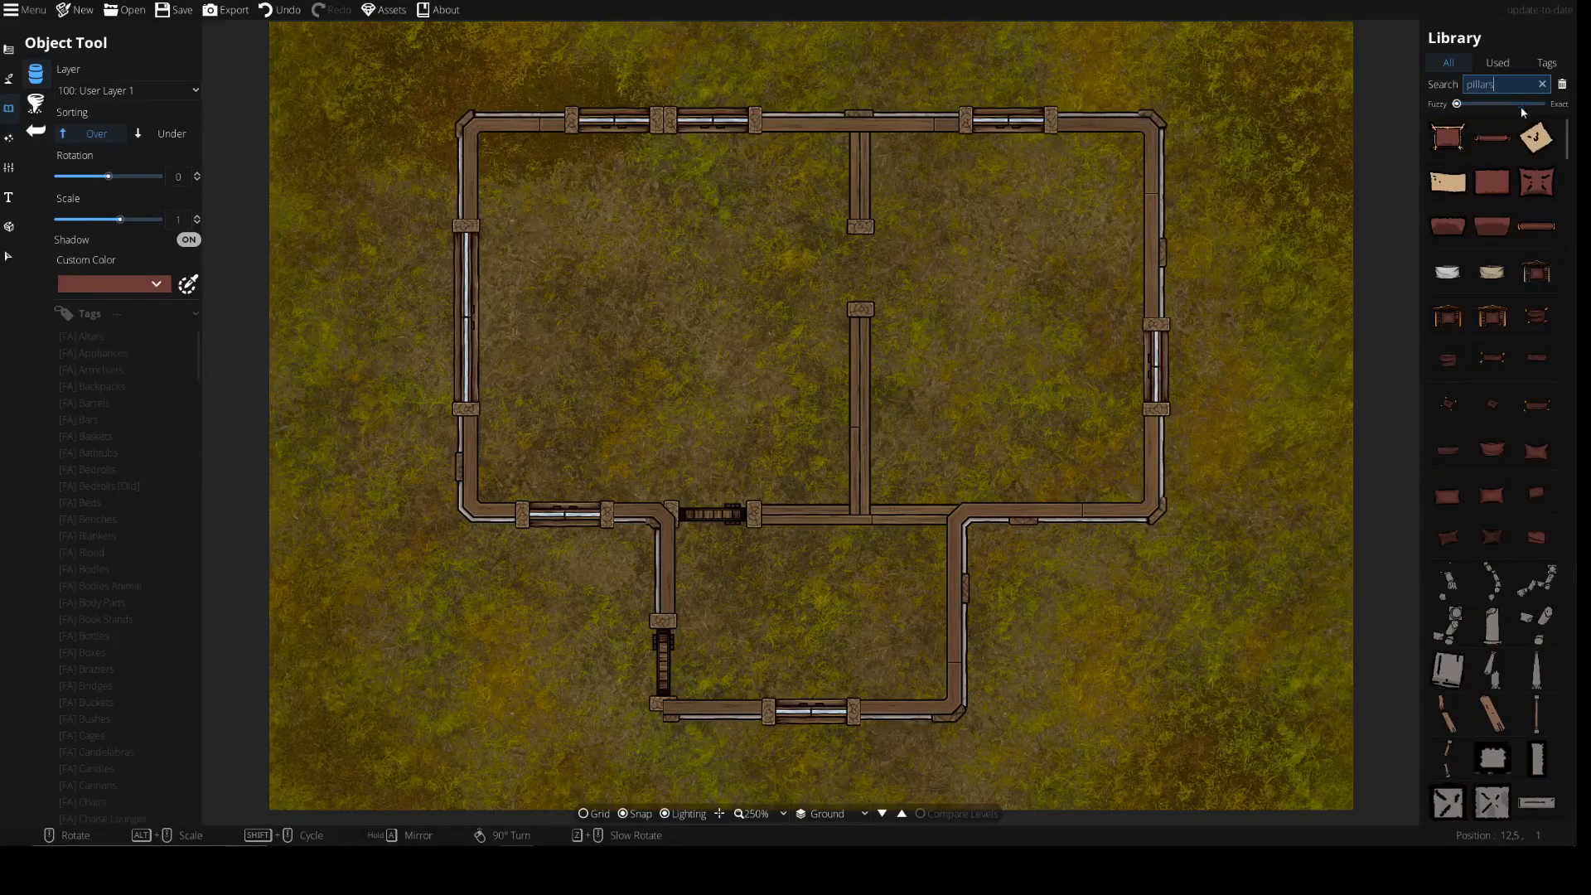
pyautogui.scroll(-10, 1525, 332)
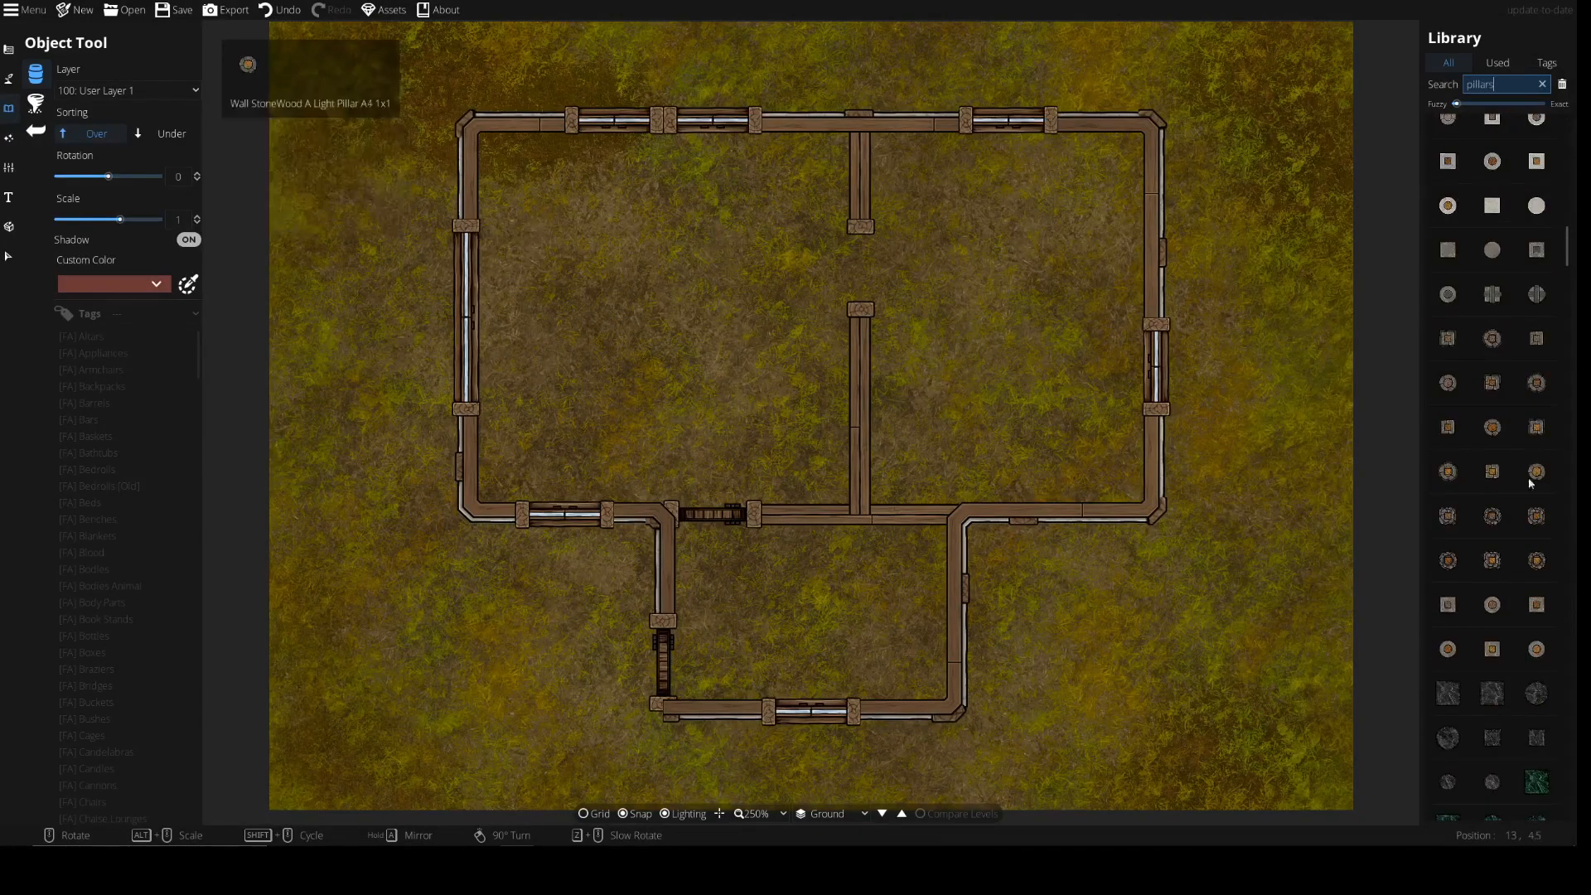
pyautogui.scroll(-5, 1520, 465)
pyautogui.scroll(-8, 1519, 444)
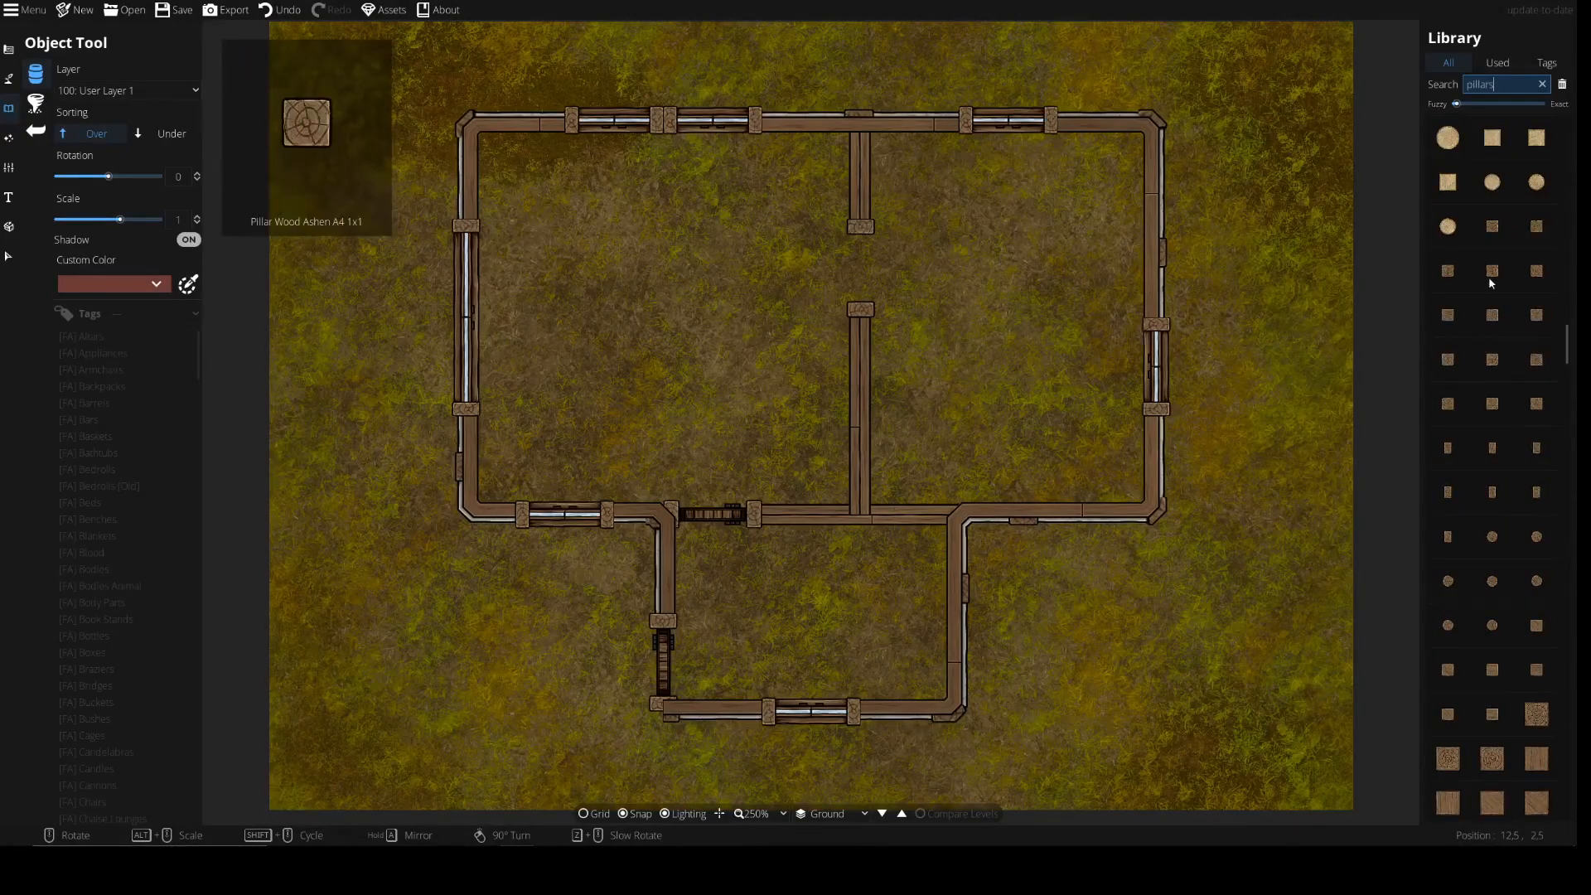
pyautogui.click(1492, 272)
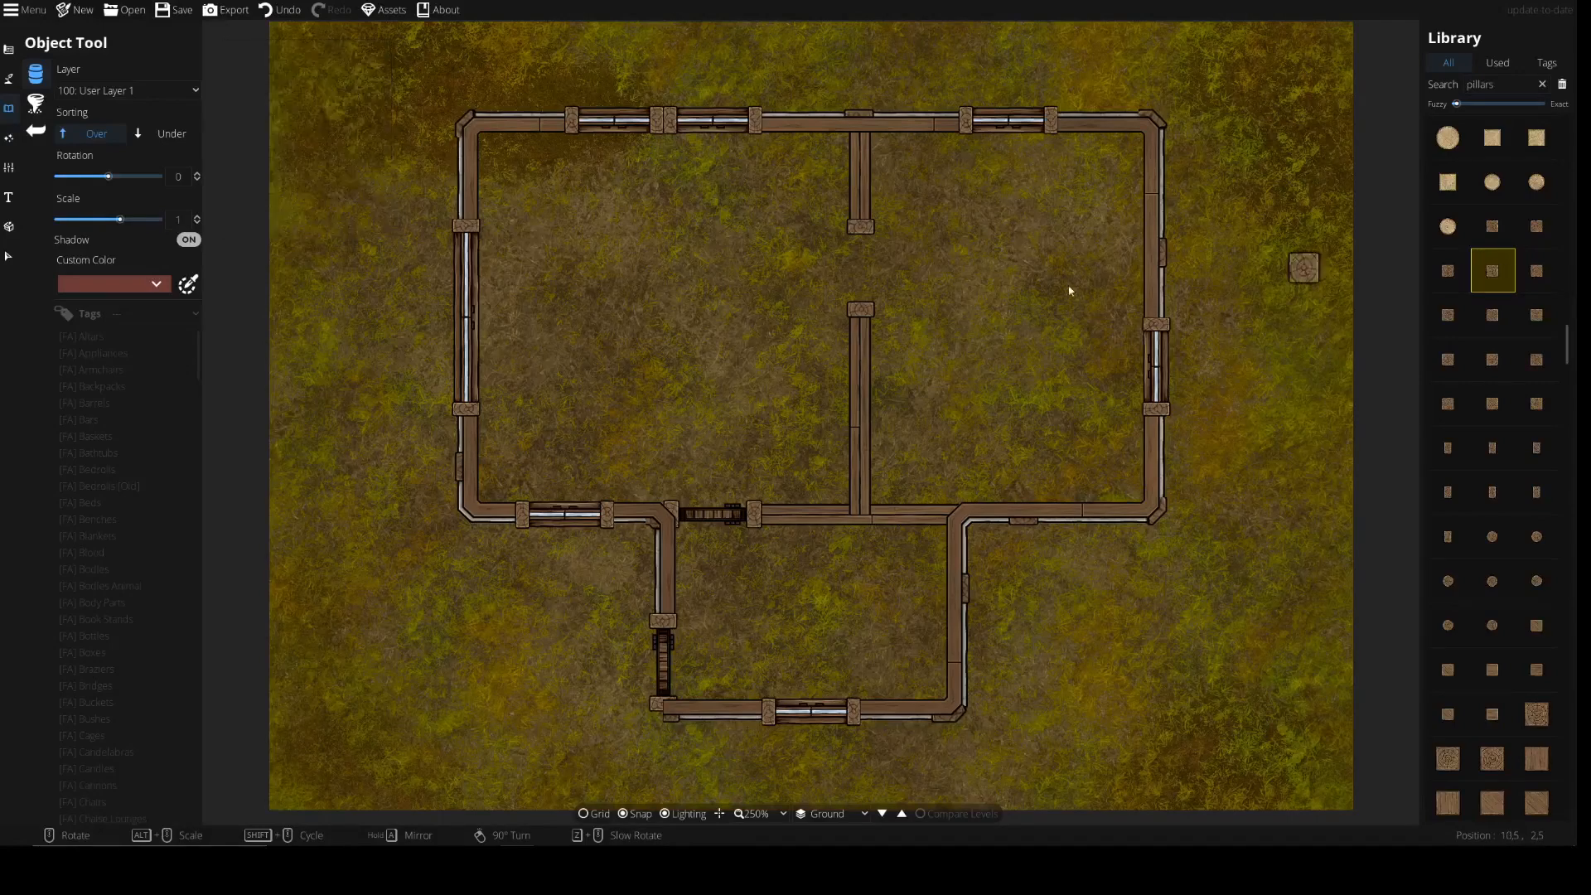
# Place a pillar without shadow on layer 700: Above Walls, where the vertical partition meets the upper outer wall
pyautogui.click(140, 87)
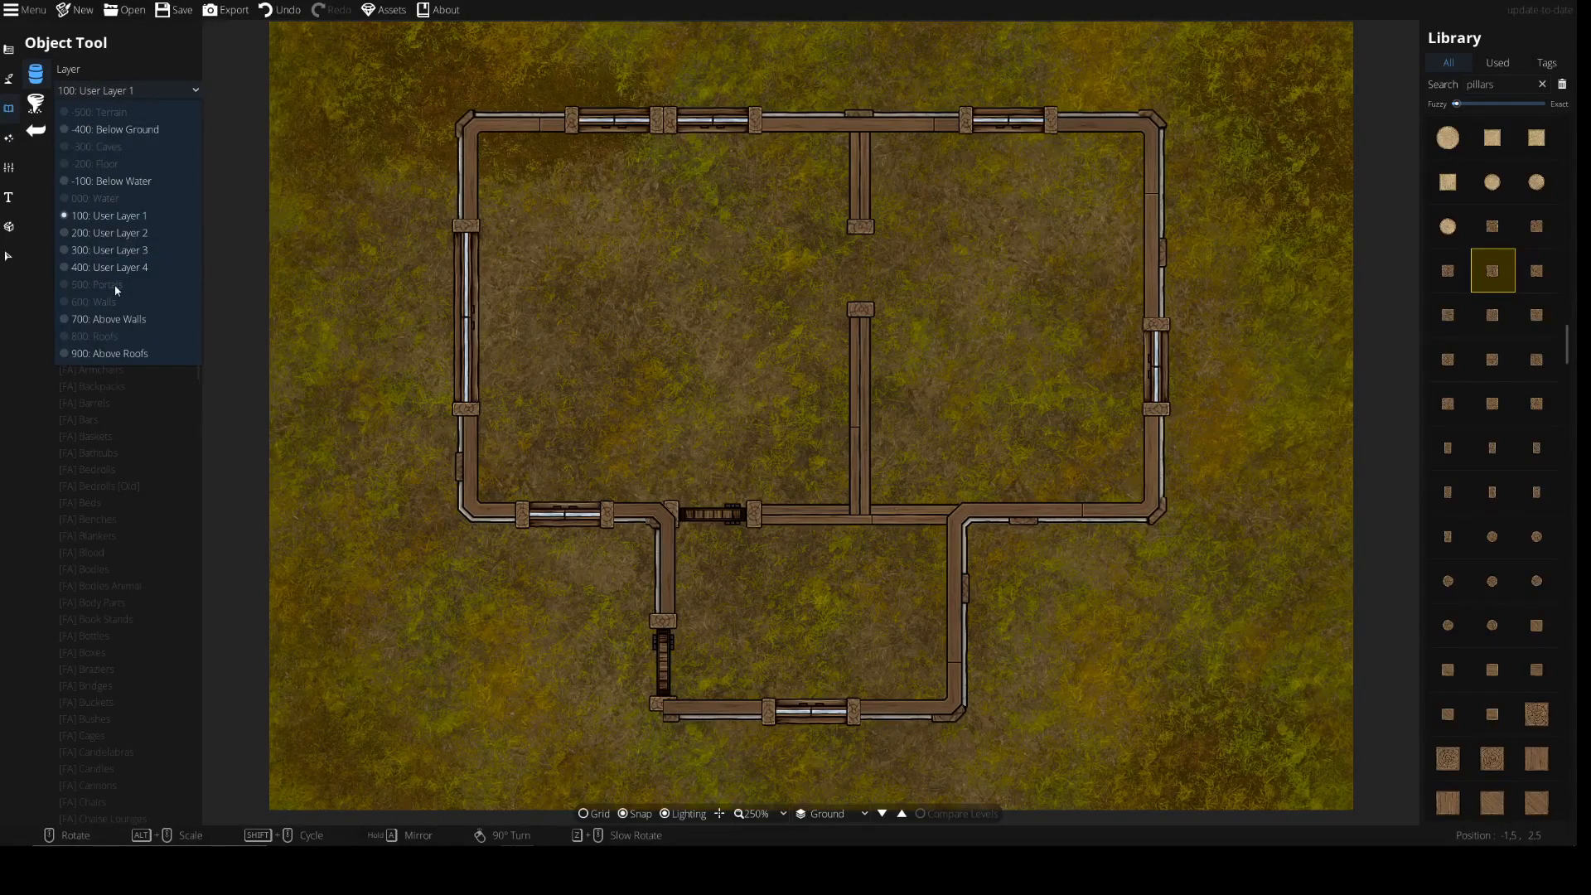
pyautogui.click(123, 320)
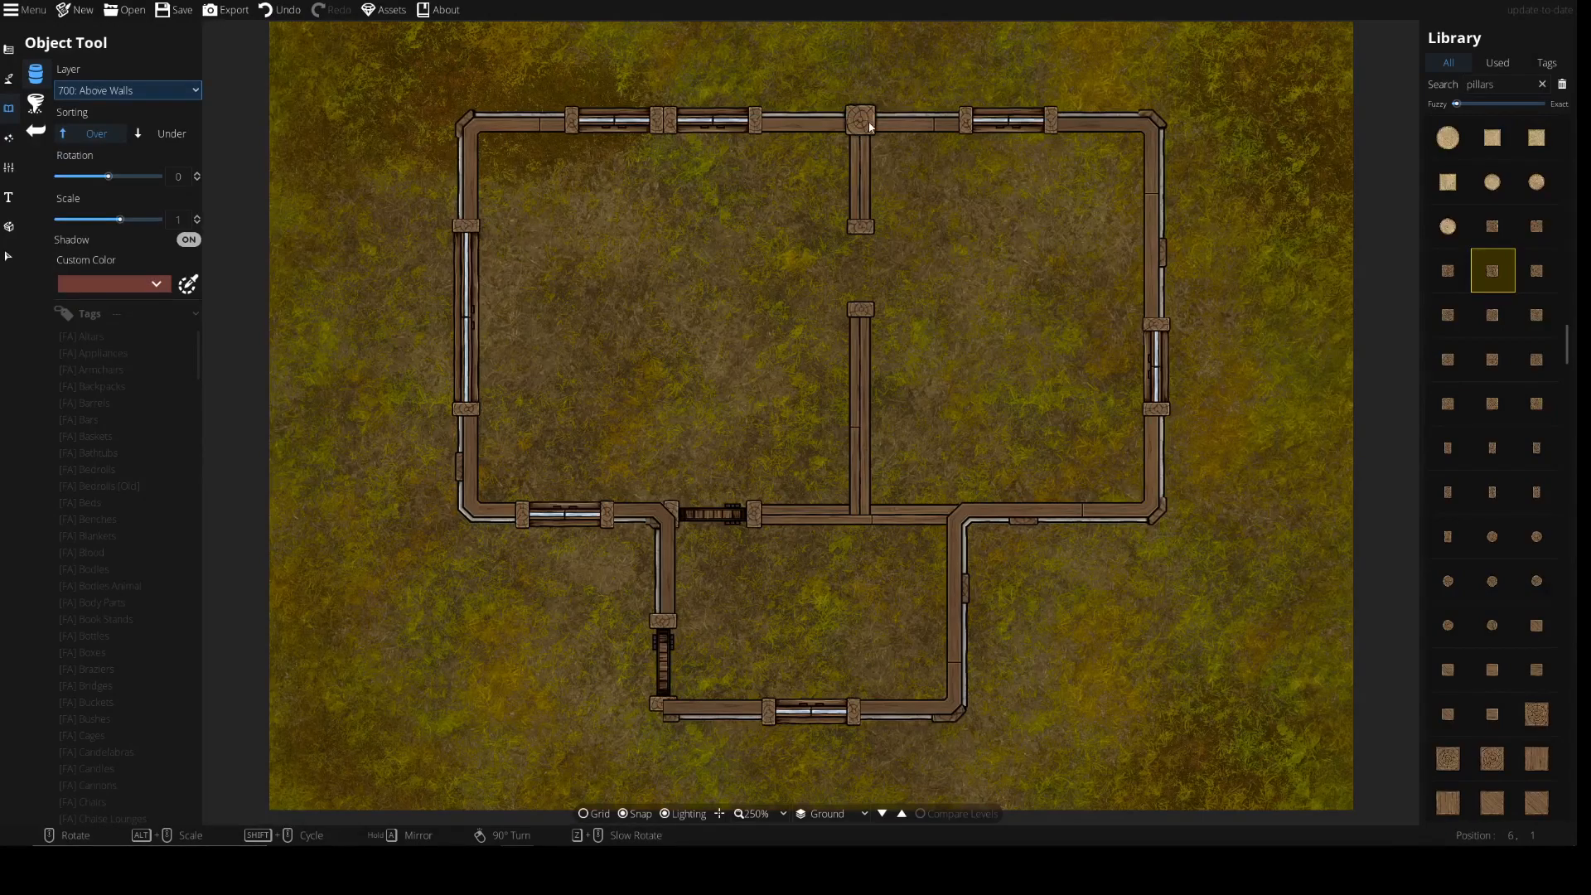
pyautogui.click(870, 126)
pyautogui.hotkey('ctrl', 'z')
pyautogui.click(190, 241)
pyautogui.click(861, 131)
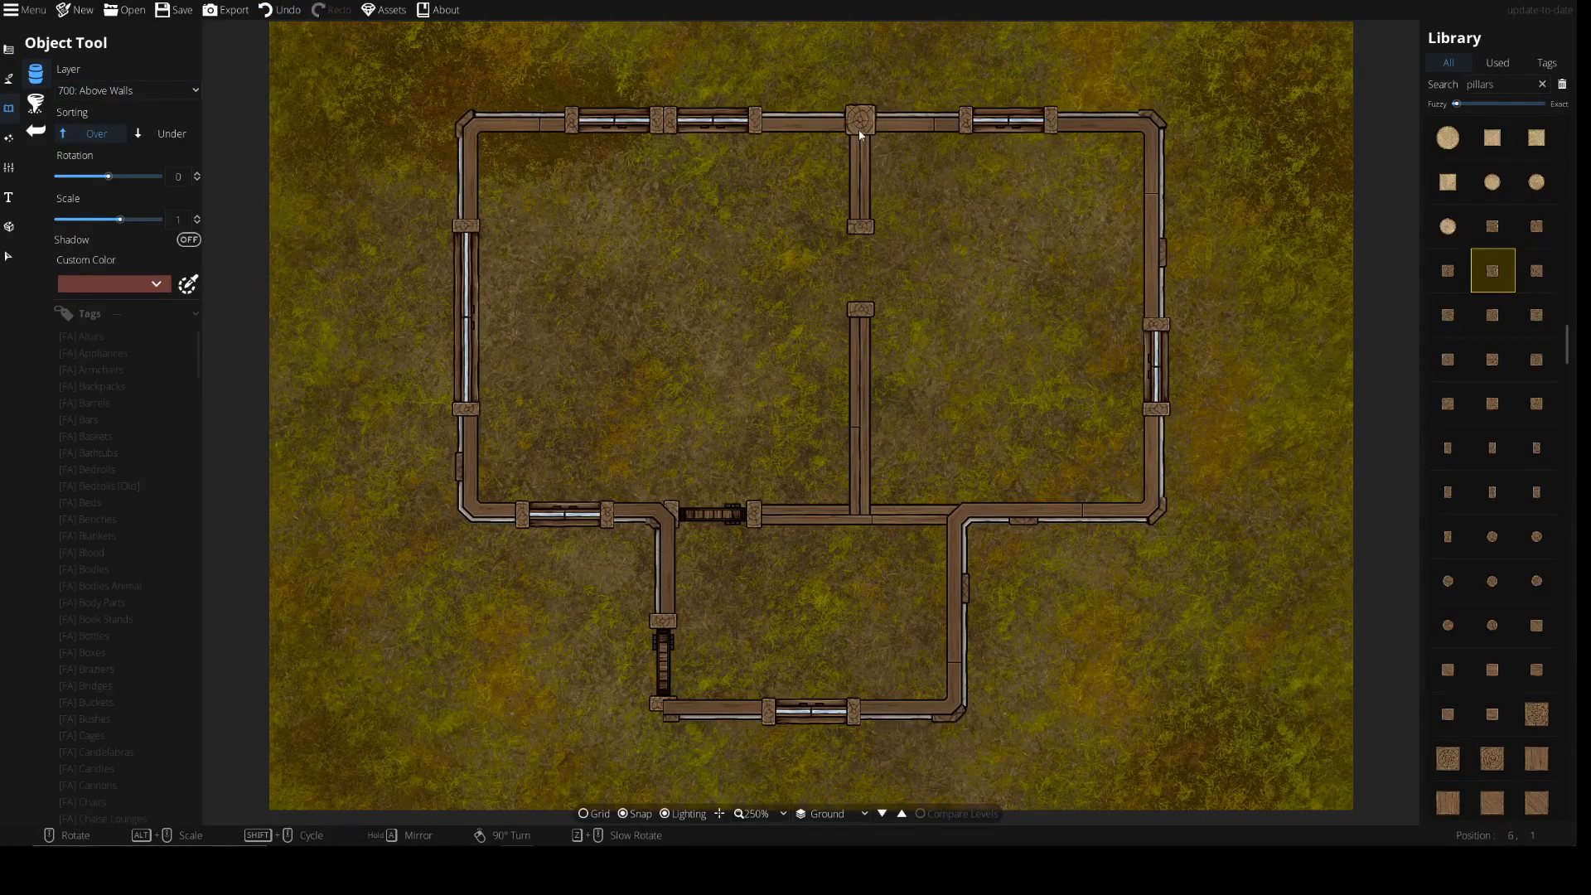
# Place the same pillar at all remaining building corners and at the lower end of the vertical partition
pyautogui.click(476, 540)
pyautogui.click(663, 520)
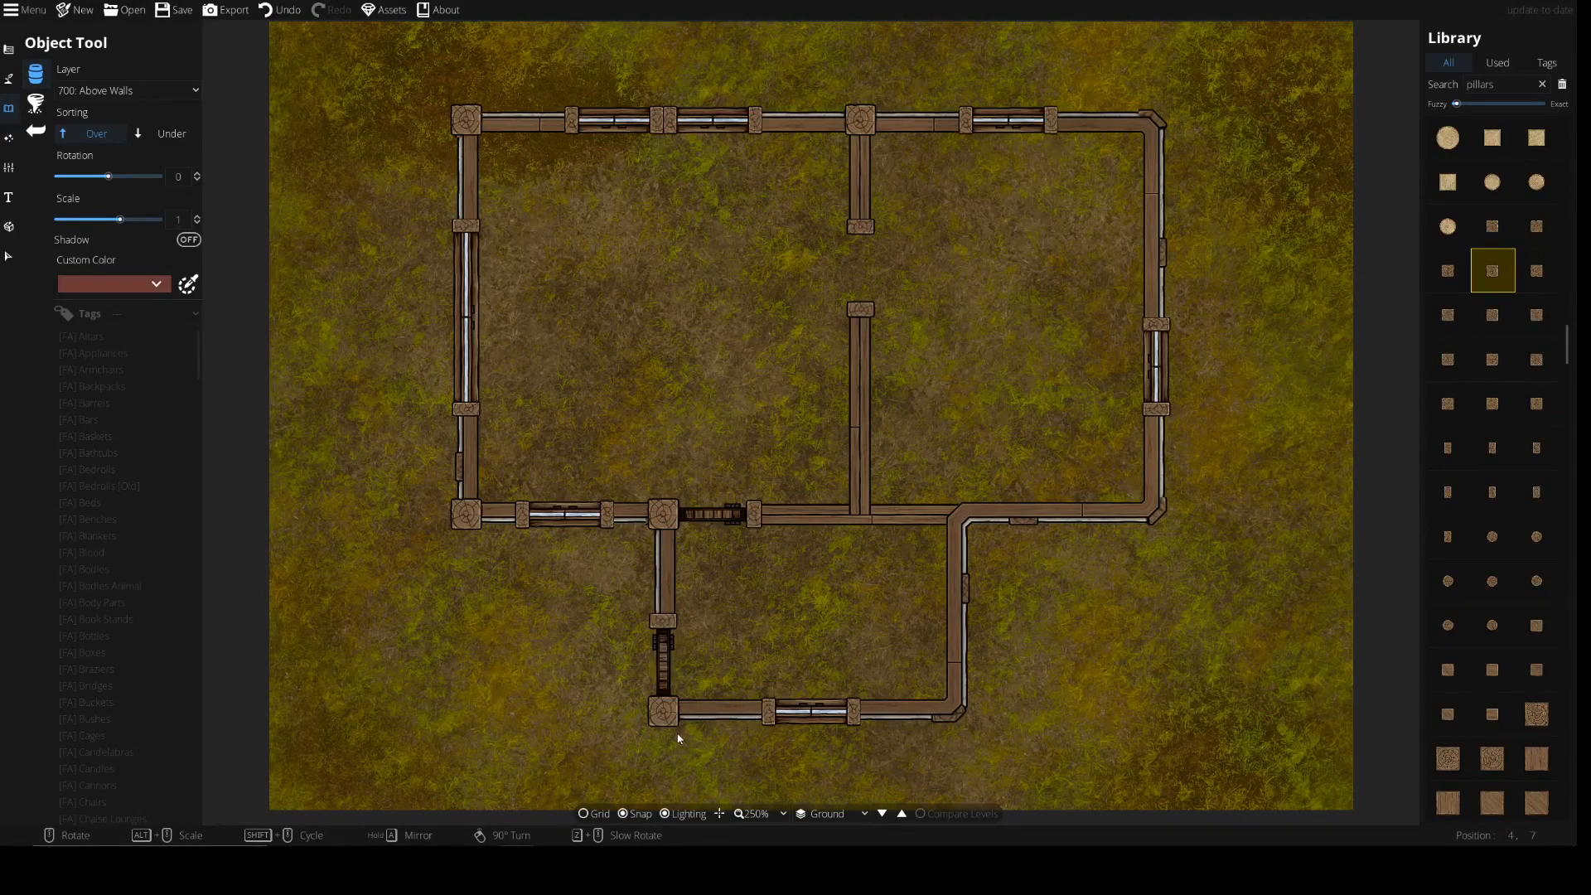
pyautogui.click(969, 718)
pyautogui.click(1160, 522)
pyautogui.click(1172, 148)
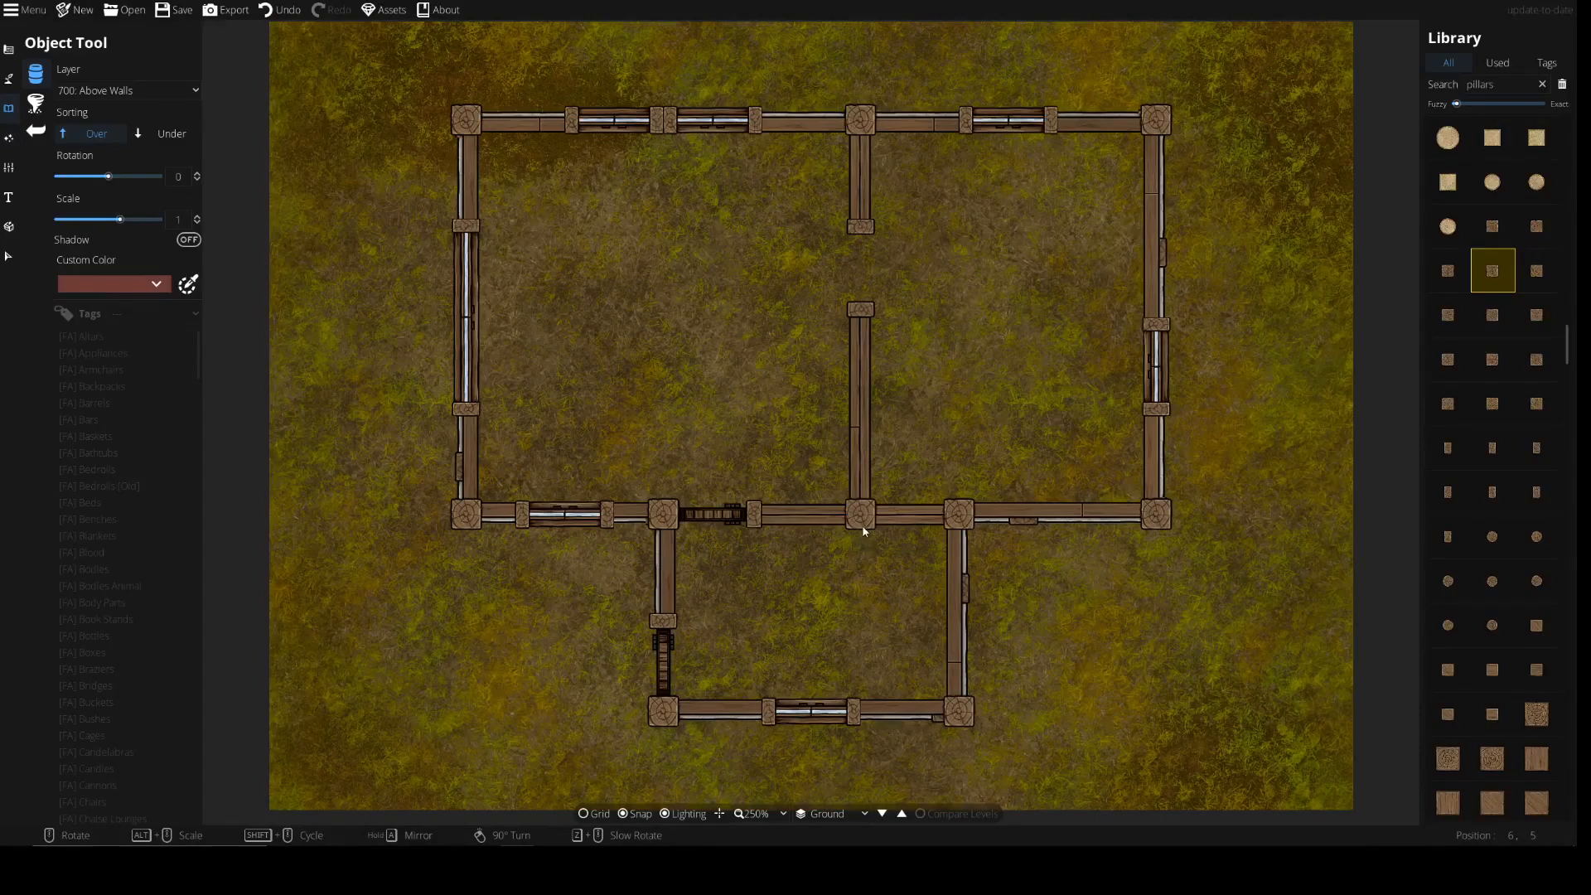
pyautogui.click(864, 532)
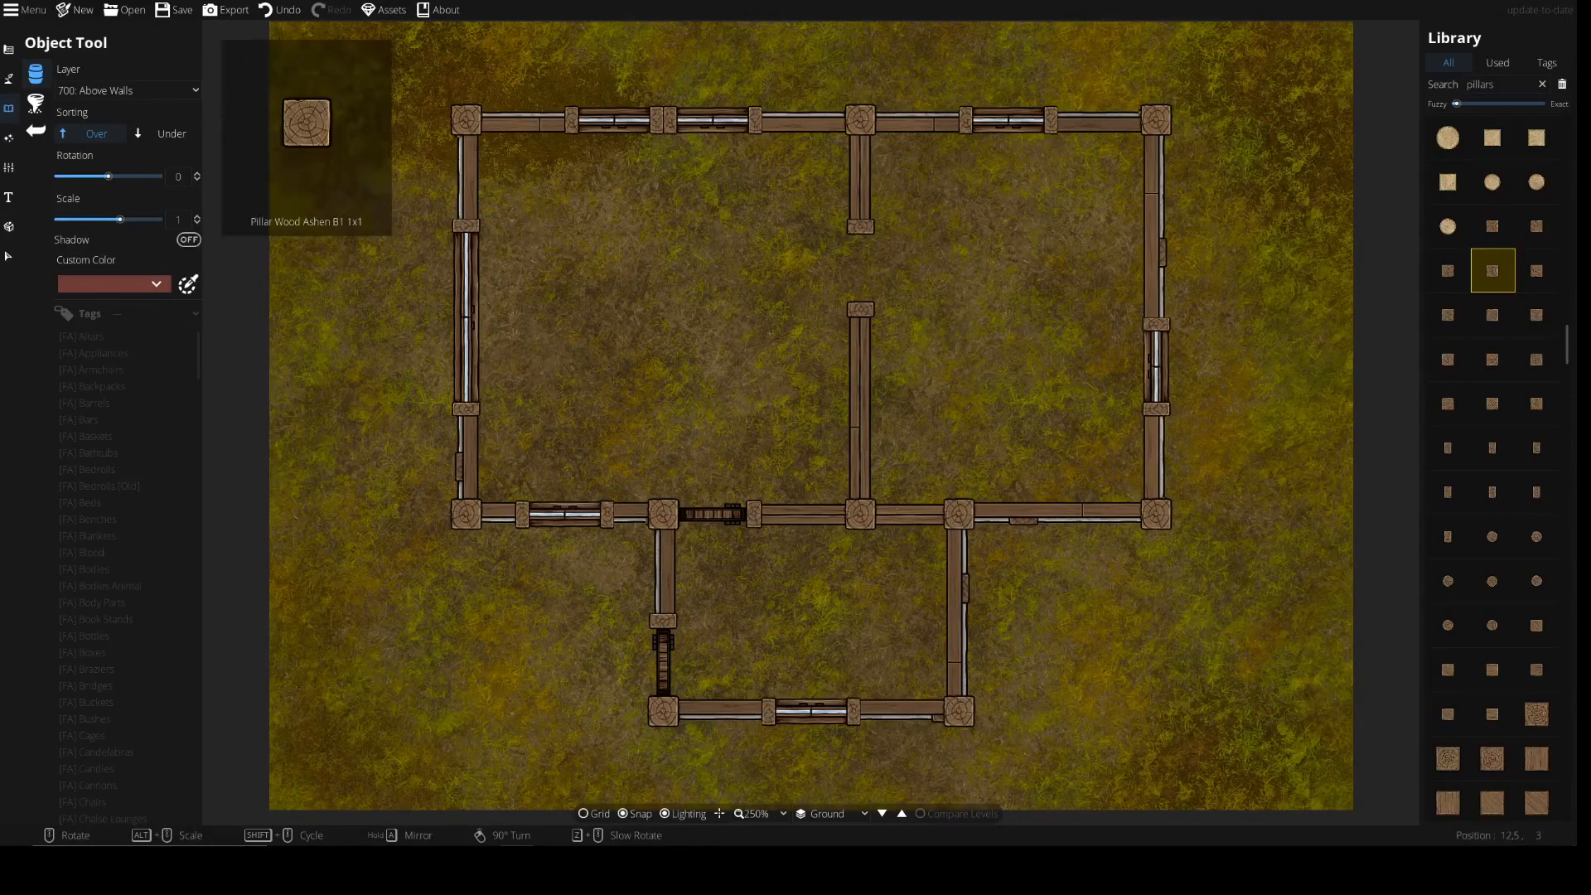
# Paint a curved Cobblestone A 01 path with brush size 1 from the extension's door to the map's lower left corner, and show the grid
pyautogui.scroll(-3, 912, 513)
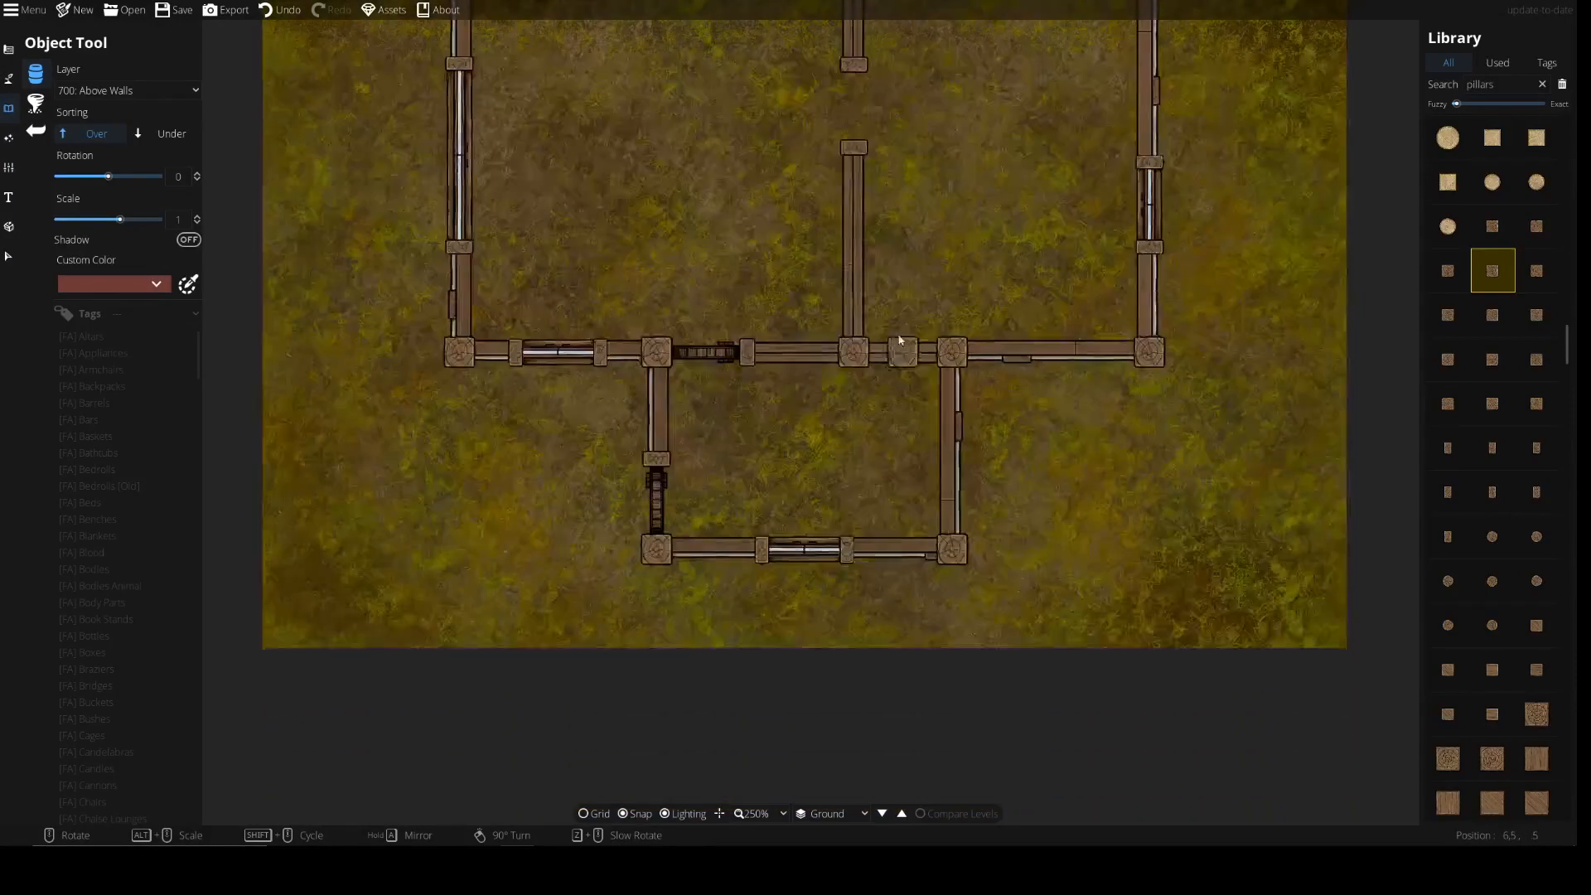
pyautogui.click(8, 126)
pyautogui.click(8, 78)
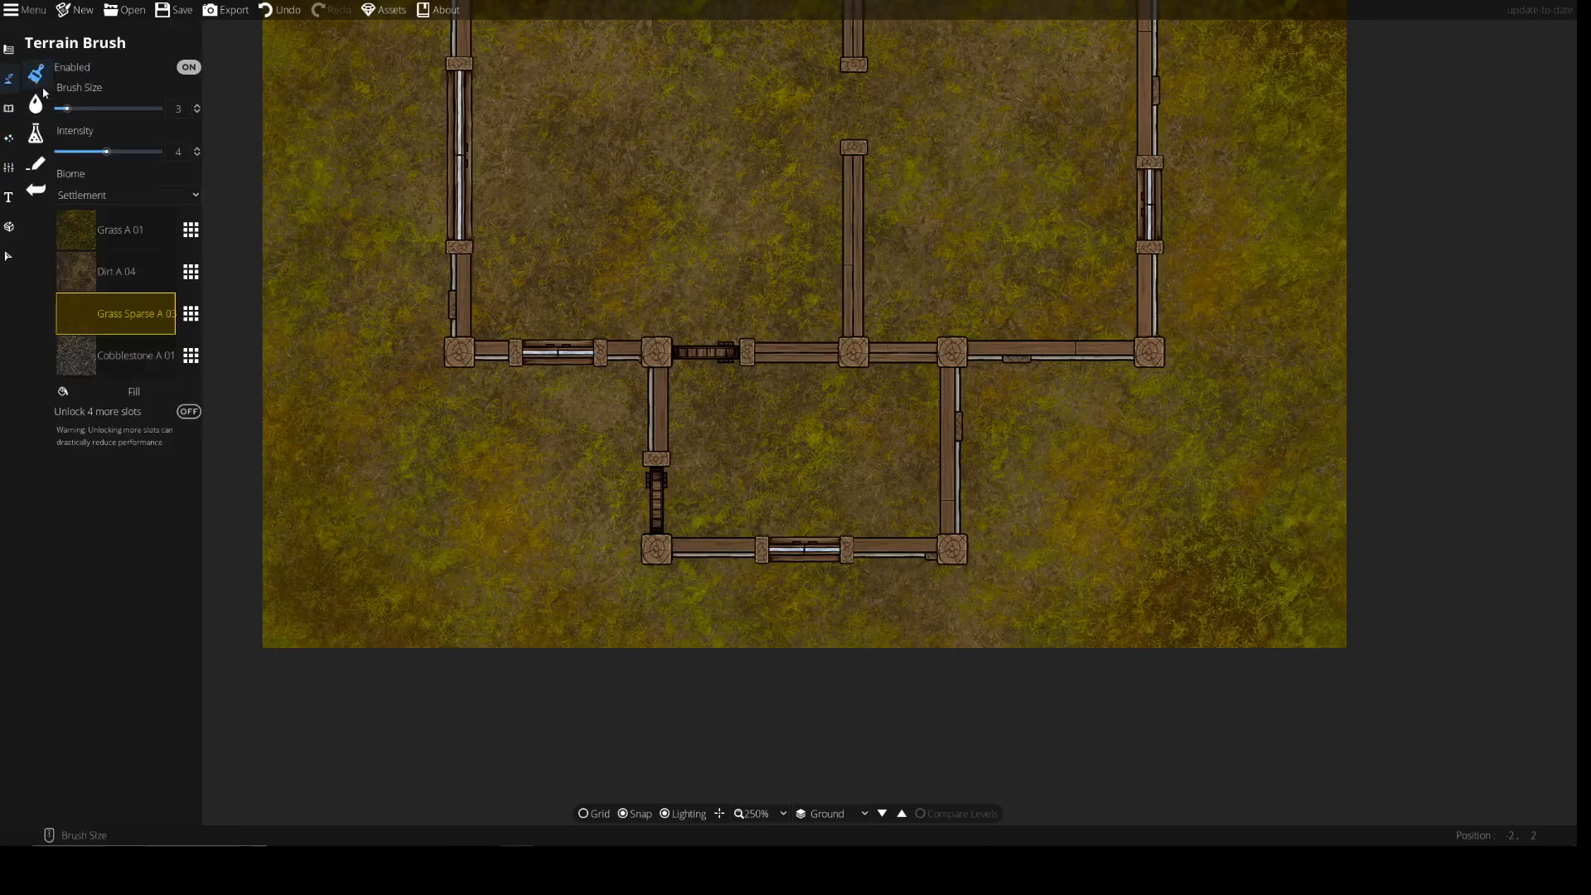
pyautogui.click(71, 367)
pyautogui.scroll(-2, 576, 530)
pyautogui.click(616, 497)
pyautogui.moveTo(595, 503)
pyautogui.mouseDown()
pyautogui.moveTo(552, 510)
pyautogui.moveTo(599, 509)
pyautogui.moveTo(471, 509)
pyautogui.moveTo(389, 601)
pyautogui.moveTo(255, 615)
pyautogui.moveTo(384, 599)
pyautogui.moveTo(501, 513)
pyautogui.moveTo(630, 478)
pyautogui.moveTo(501, 520)
pyautogui.moveTo(347, 620)
pyautogui.moveTo(247, 618)
pyautogui.mouseUp()
pyautogui.press('g')
pyautogui.moveTo(378, 598)
pyautogui.mouseDown()
pyautogui.moveTo(454, 512)
pyautogui.moveTo(375, 560)
pyautogui.moveTo(508, 485)
pyautogui.moveTo(610, 467)
pyautogui.moveTo(502, 486)
pyautogui.moveTo(604, 499)
pyautogui.mouseUp()
pyautogui.moveTo(667, 320)
pyautogui.mouseDown()
pyautogui.moveTo(629, 465)
pyautogui.moveTo(651, 514)
pyautogui.mouseUp()
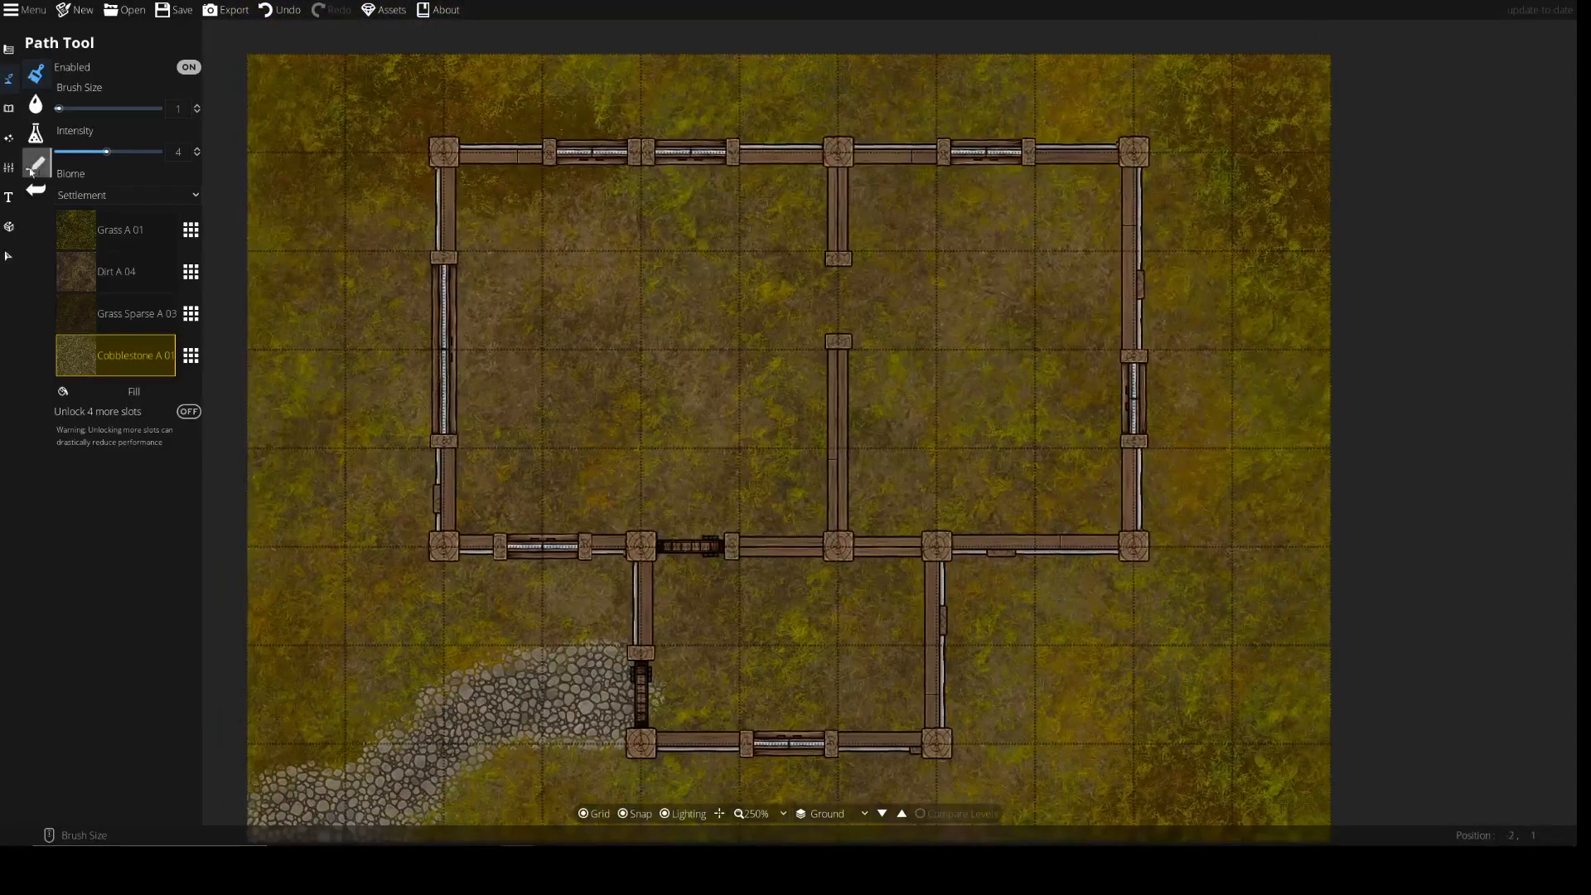
# Paint Dirt A 04 with brush size 1 along the building's outer walls and both edges of the cobblestone path
pyautogui.click(82, 269)
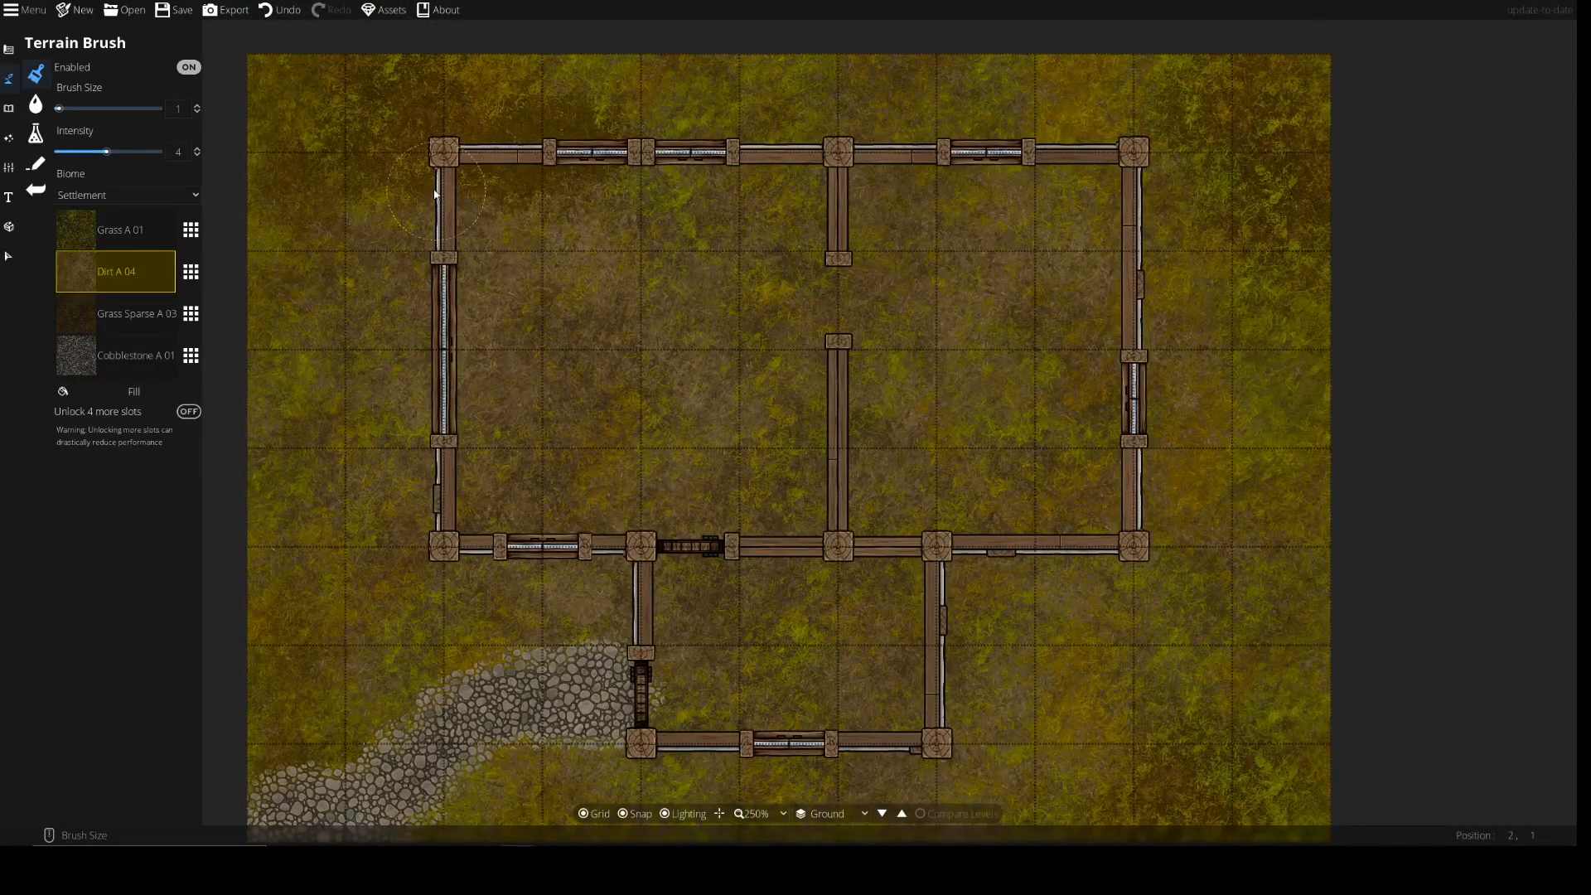
pyautogui.moveTo(443, 145)
pyautogui.mouseDown()
pyautogui.moveTo(489, 151)
pyautogui.moveTo(479, 142)
pyautogui.mouseUp()
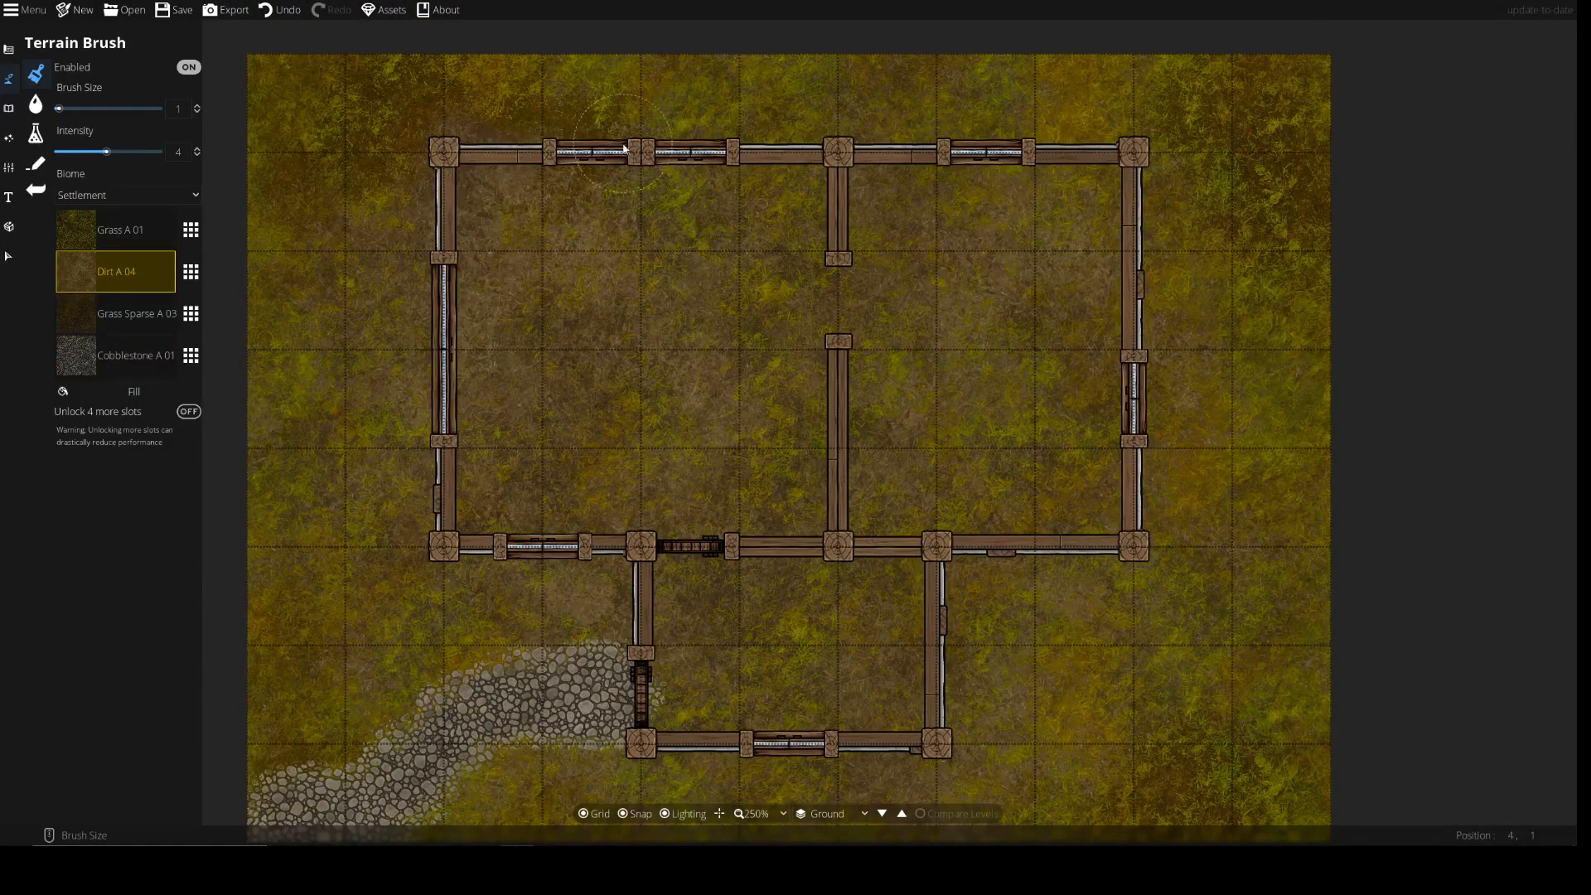
pyautogui.moveTo(786, 141)
pyautogui.mouseDown()
pyautogui.moveTo(696, 181)
pyautogui.moveTo(1102, 182)
pyautogui.moveTo(1051, 151)
pyautogui.moveTo(1130, 149)
pyautogui.moveTo(1037, 146)
pyautogui.moveTo(1119, 185)
pyautogui.moveTo(1135, 250)
pyautogui.moveTo(1126, 424)
pyautogui.mouseUp()
pyautogui.moveTo(1106, 584)
pyautogui.mouseDown()
pyautogui.moveTo(1077, 555)
pyautogui.moveTo(956, 547)
pyautogui.moveTo(922, 572)
pyautogui.moveTo(928, 665)
pyautogui.mouseUp()
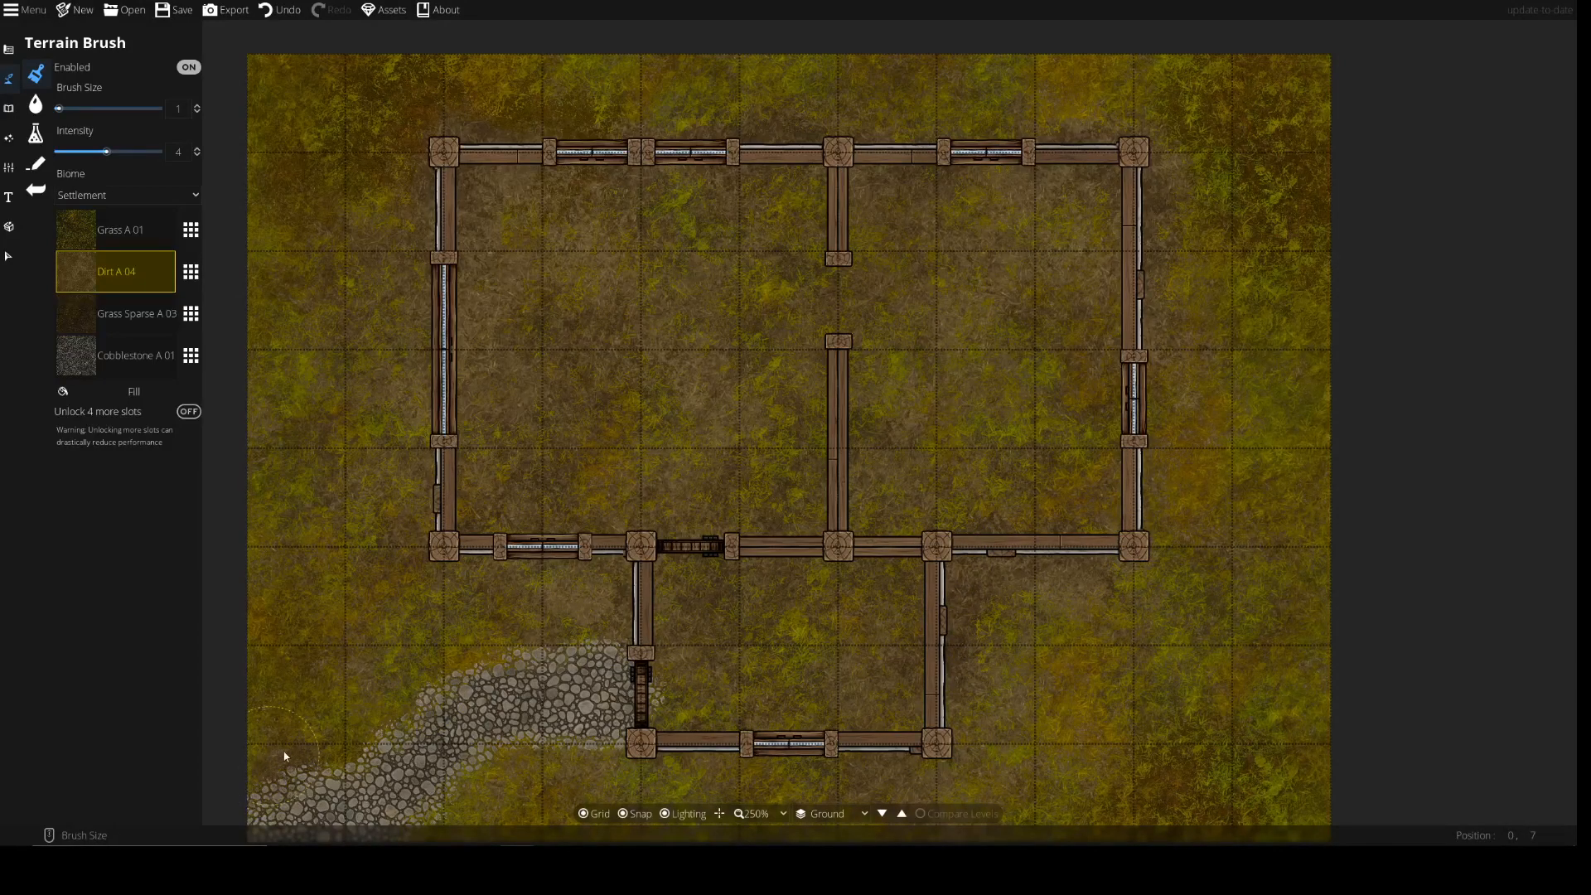
pyautogui.moveTo(418, 680); pyautogui.dragTo(571, 620)
pyautogui.moveTo(503, 690); pyautogui.dragTo(558, 492)
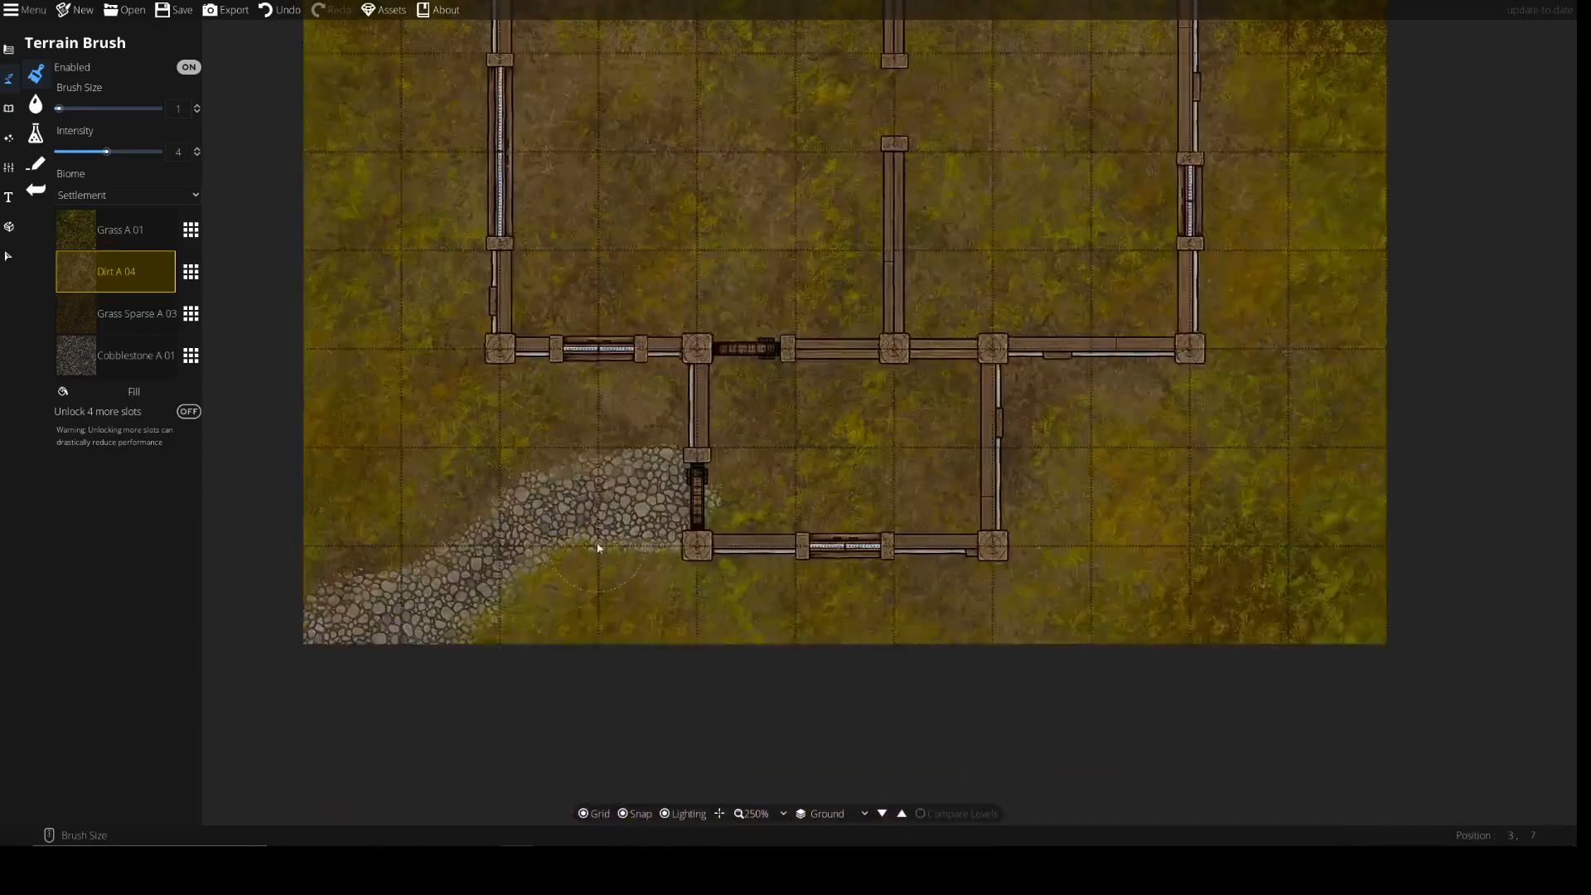
pyautogui.moveTo(556, 565)
pyautogui.mouseDown()
pyautogui.moveTo(523, 579)
pyautogui.moveTo(495, 629)
pyautogui.mouseUp()
# Switch the terrain brush to Grass A 01 and hide the grid overlay
pyautogui.click(71, 238)
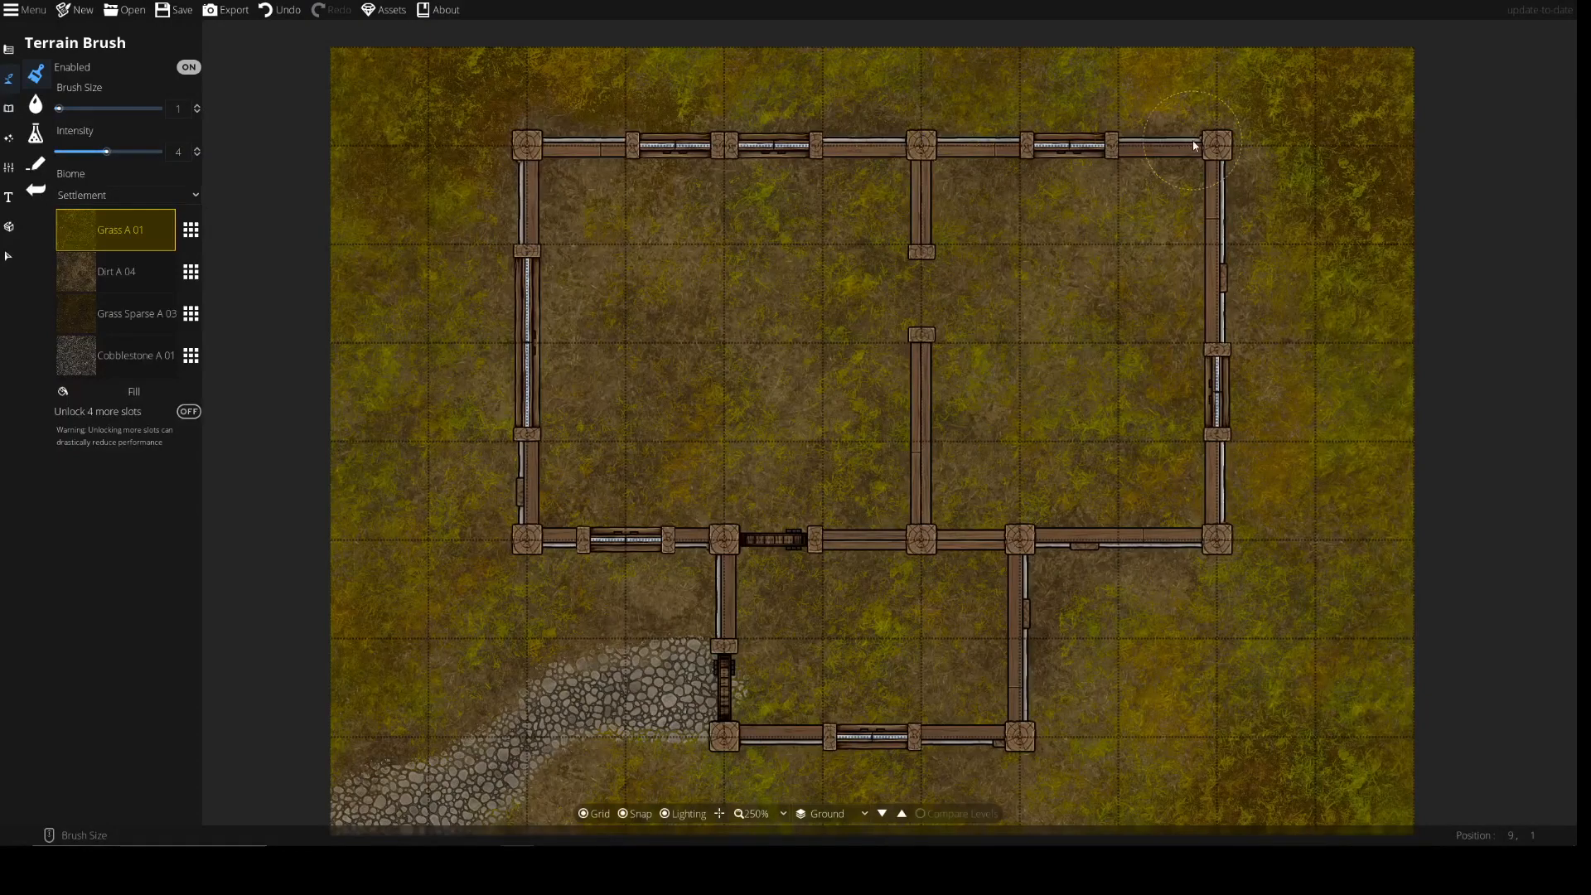
pyautogui.moveTo(1195, 426); pyautogui.dragTo(1188, 267)
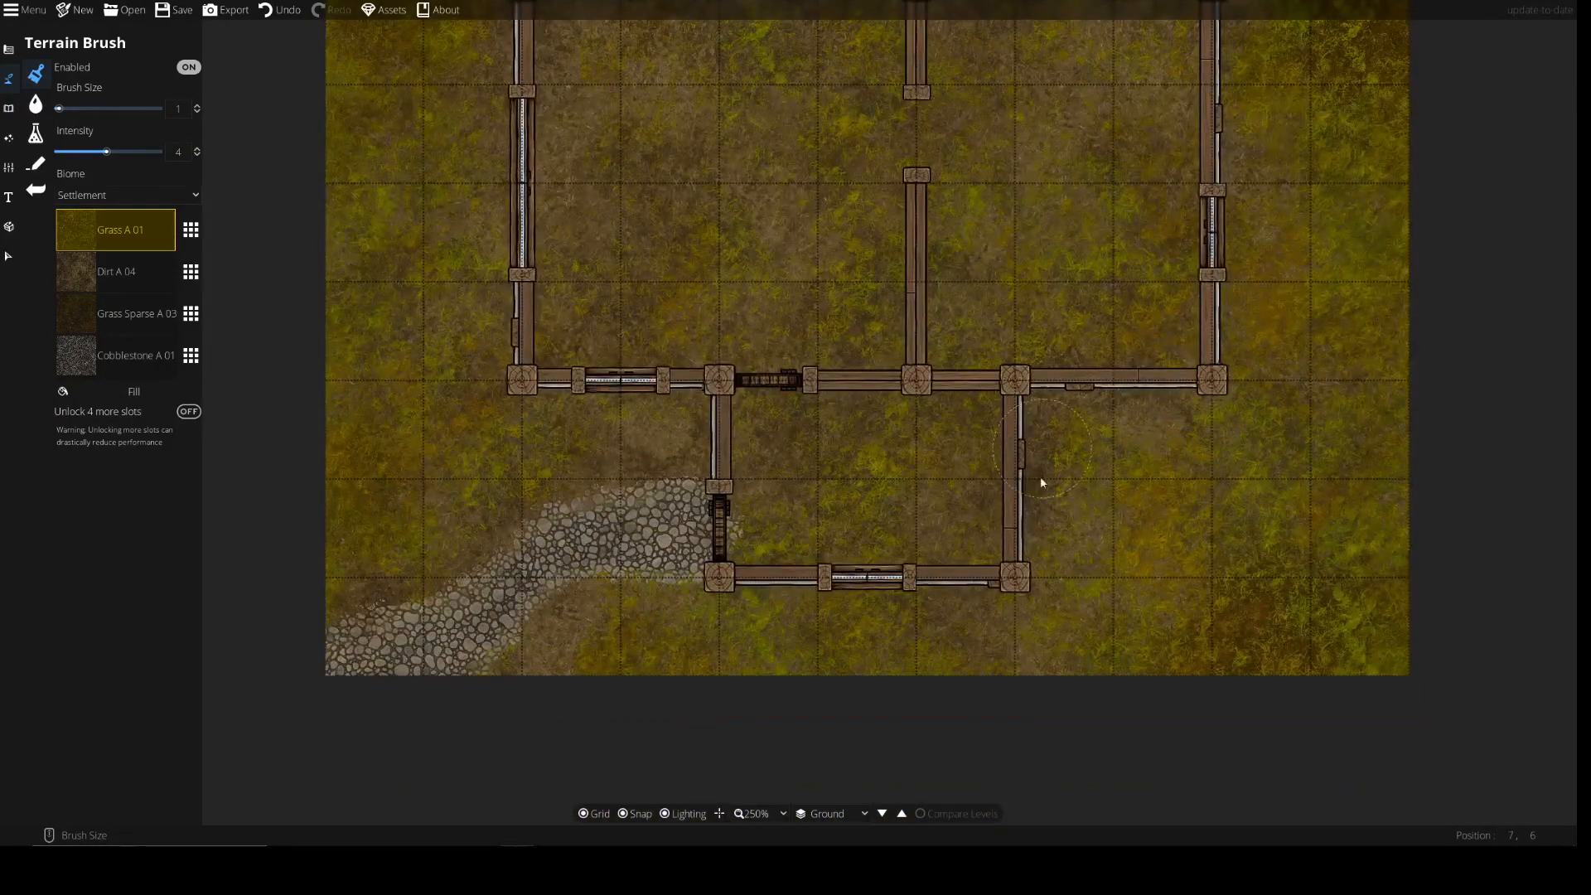
pyautogui.moveTo(422, 364); pyautogui.dragTo(494, 475)
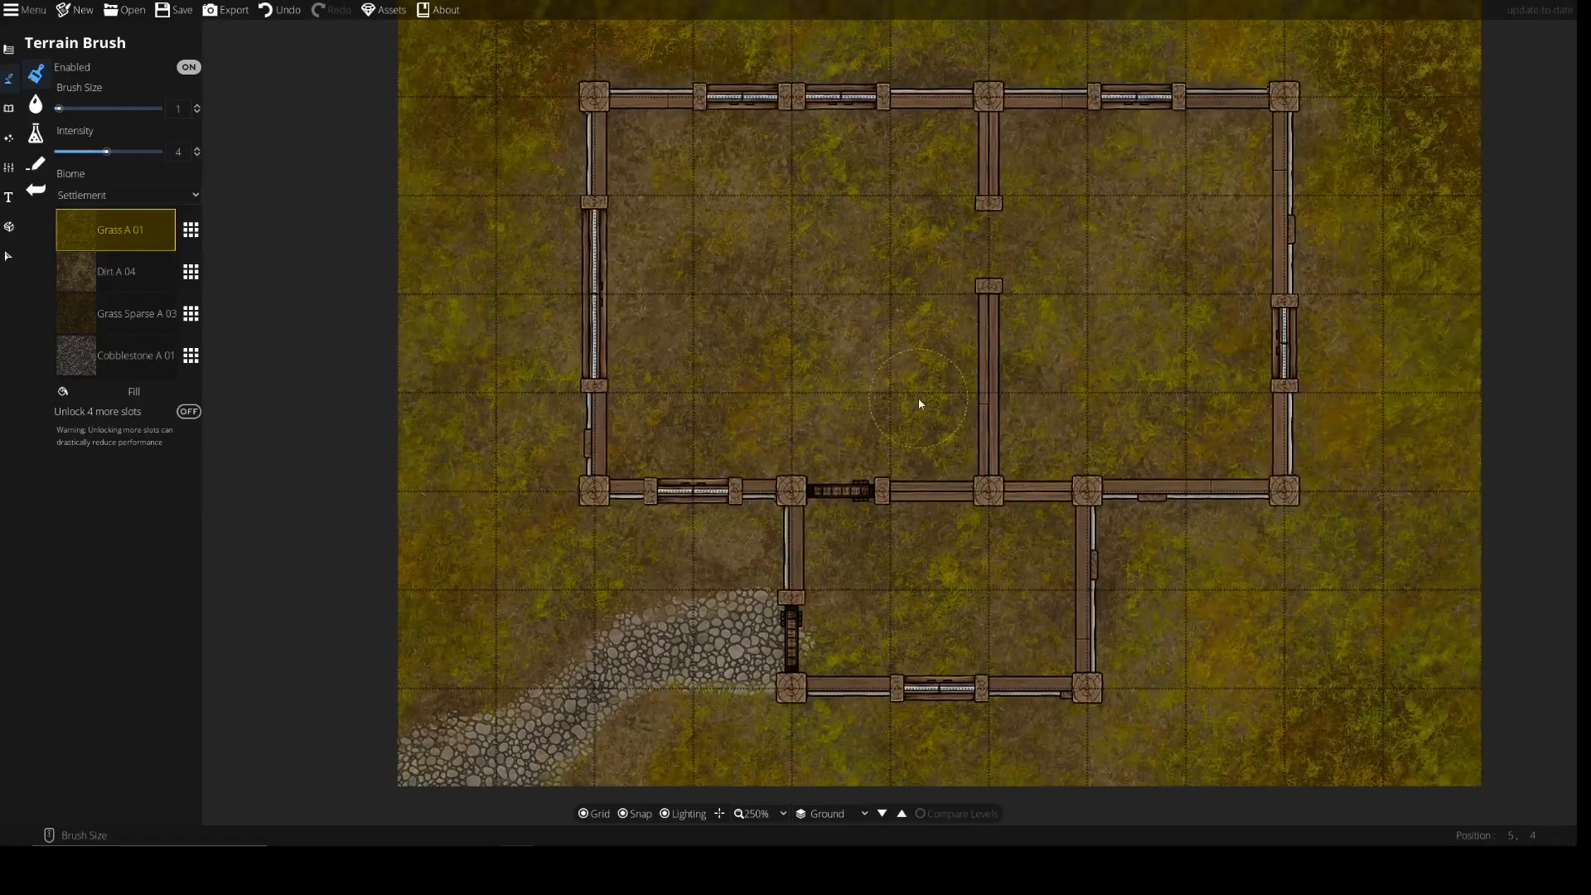
pyautogui.press('g')
pyautogui.moveTo(954, 470); pyautogui.dragTo(854, 417)
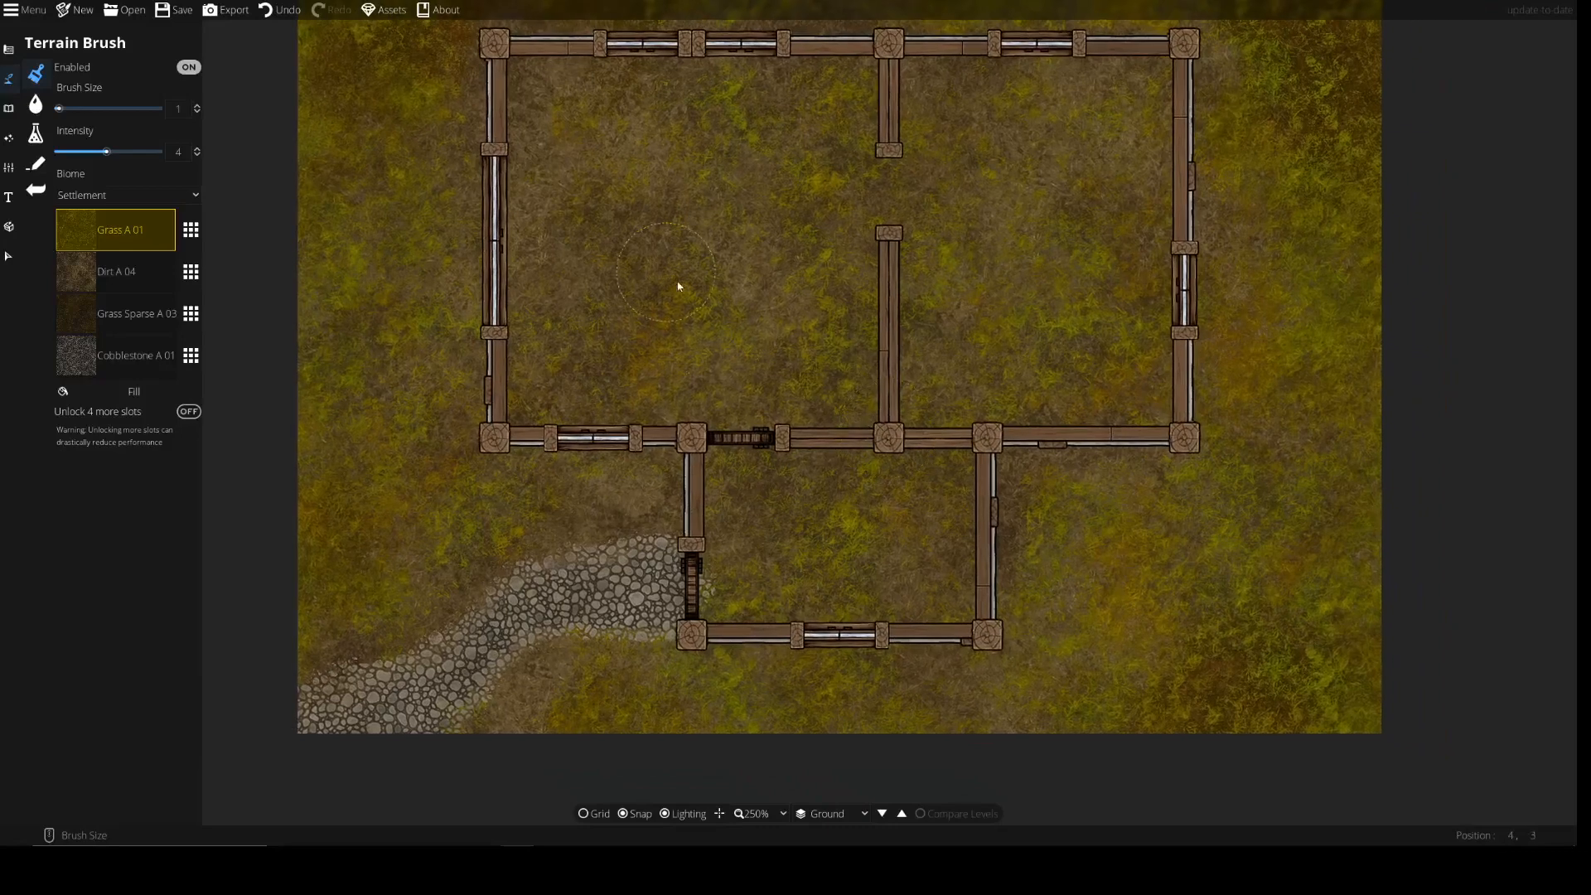
# Cover the right room's floor with a rectangular pattern shape of dark square stone tiles on 100: User Layer 1
pyautogui.click(9, 107)
pyautogui.click(7, 80)
pyautogui.click(8, 49)
pyautogui.click(37, 104)
pyautogui.click(35, 191)
pyautogui.scroll(-5, 107, 390)
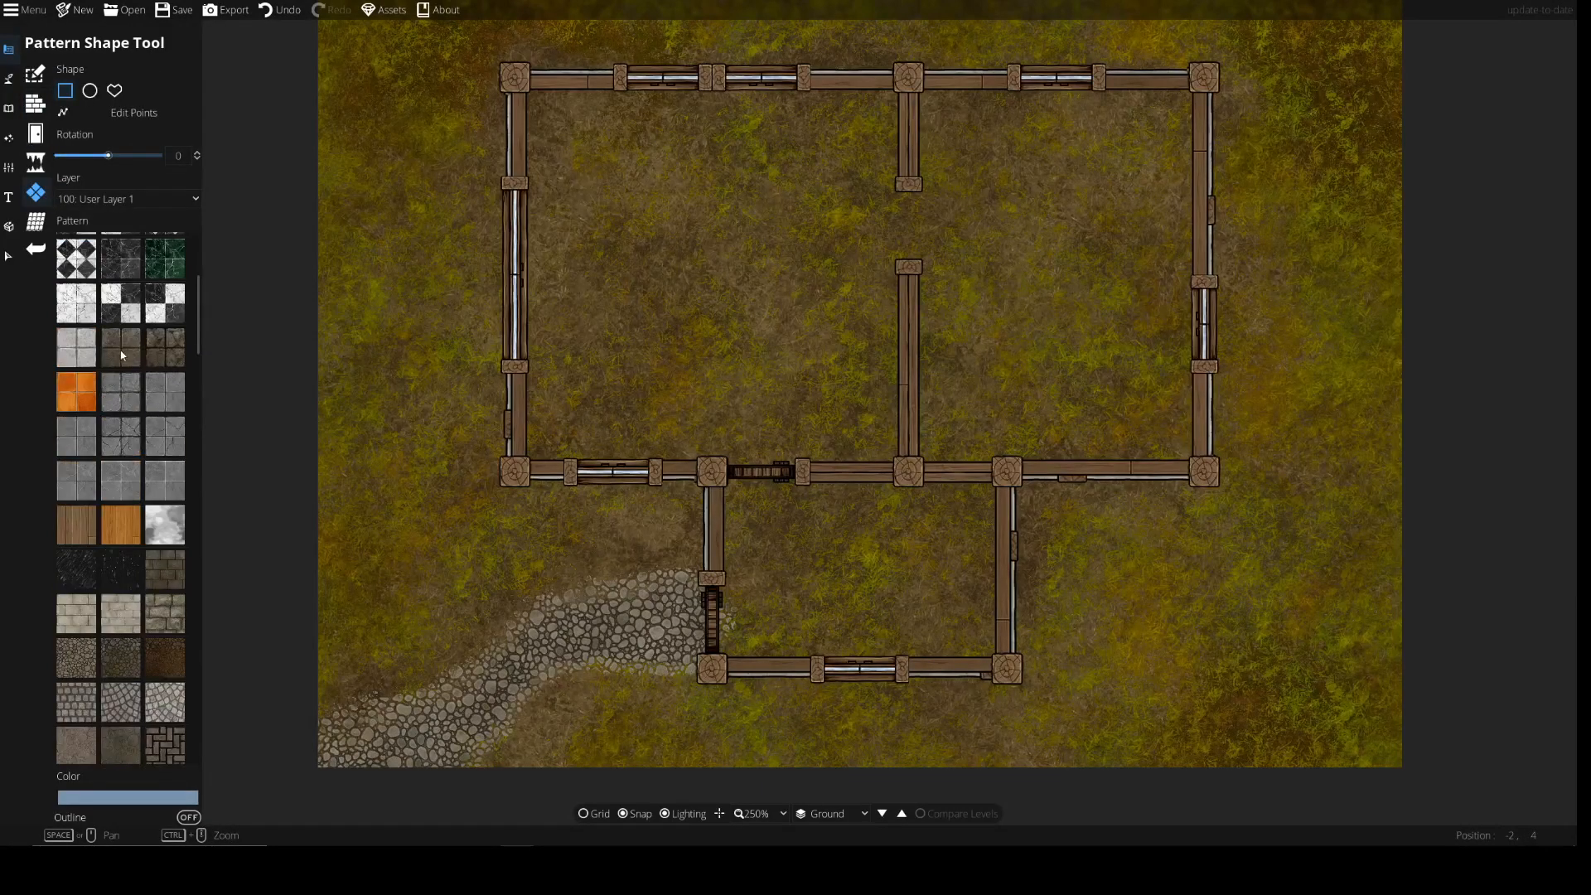
pyautogui.click(122, 356)
pyautogui.moveTo(898, 94); pyautogui.dragTo(1206, 476)
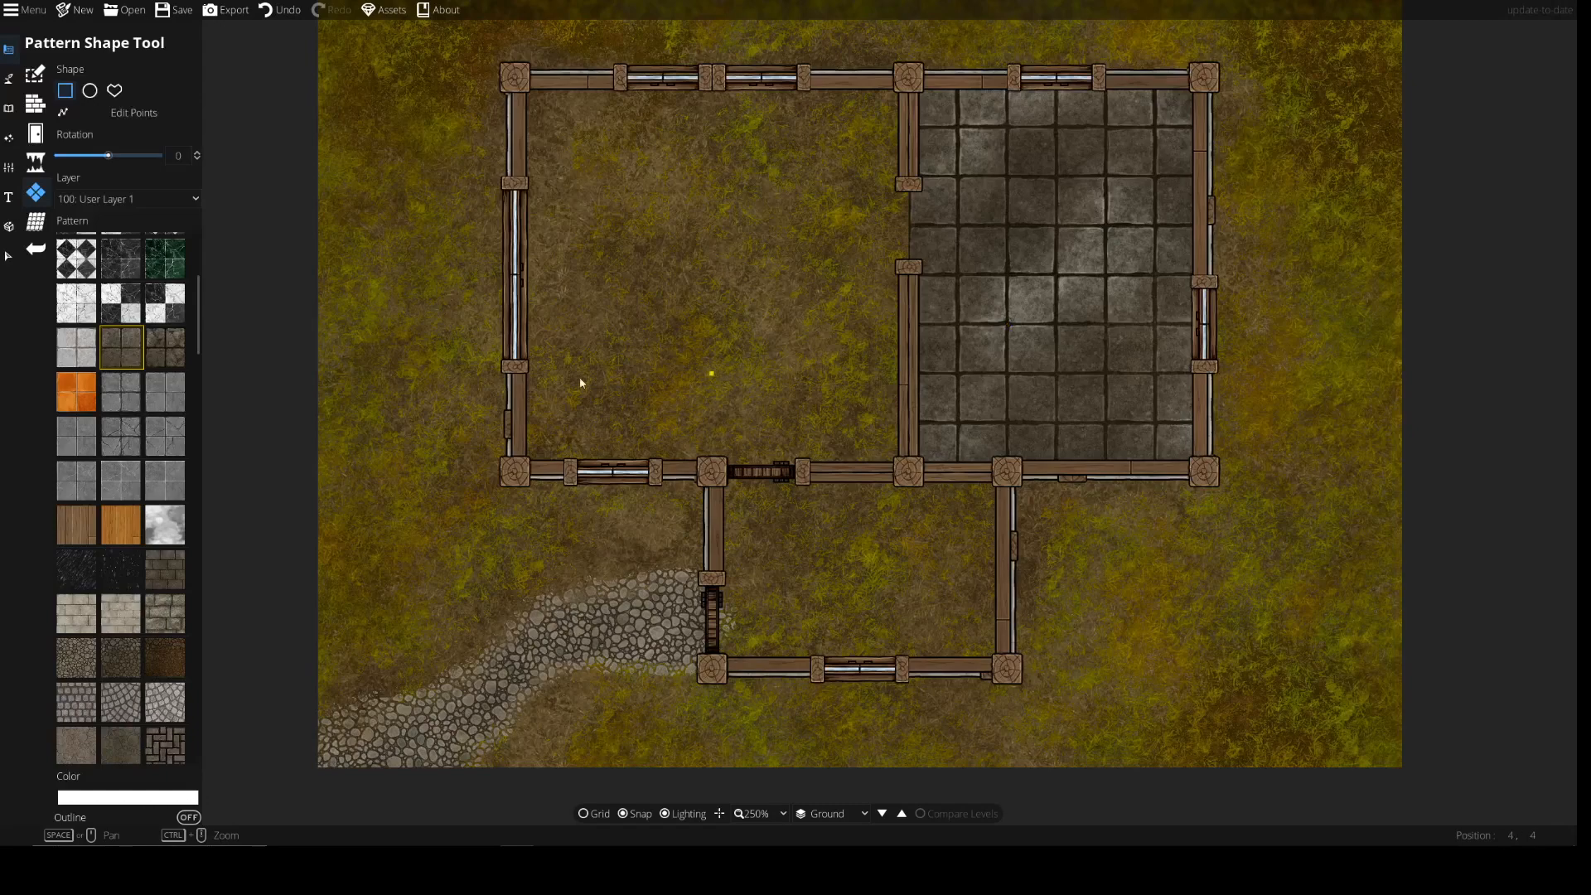
# Cover the floors of the extension and the left room with rectangular pattern shapes of brown wood planks
pyautogui.scroll(-5, 99, 543)
pyautogui.click(72, 621)
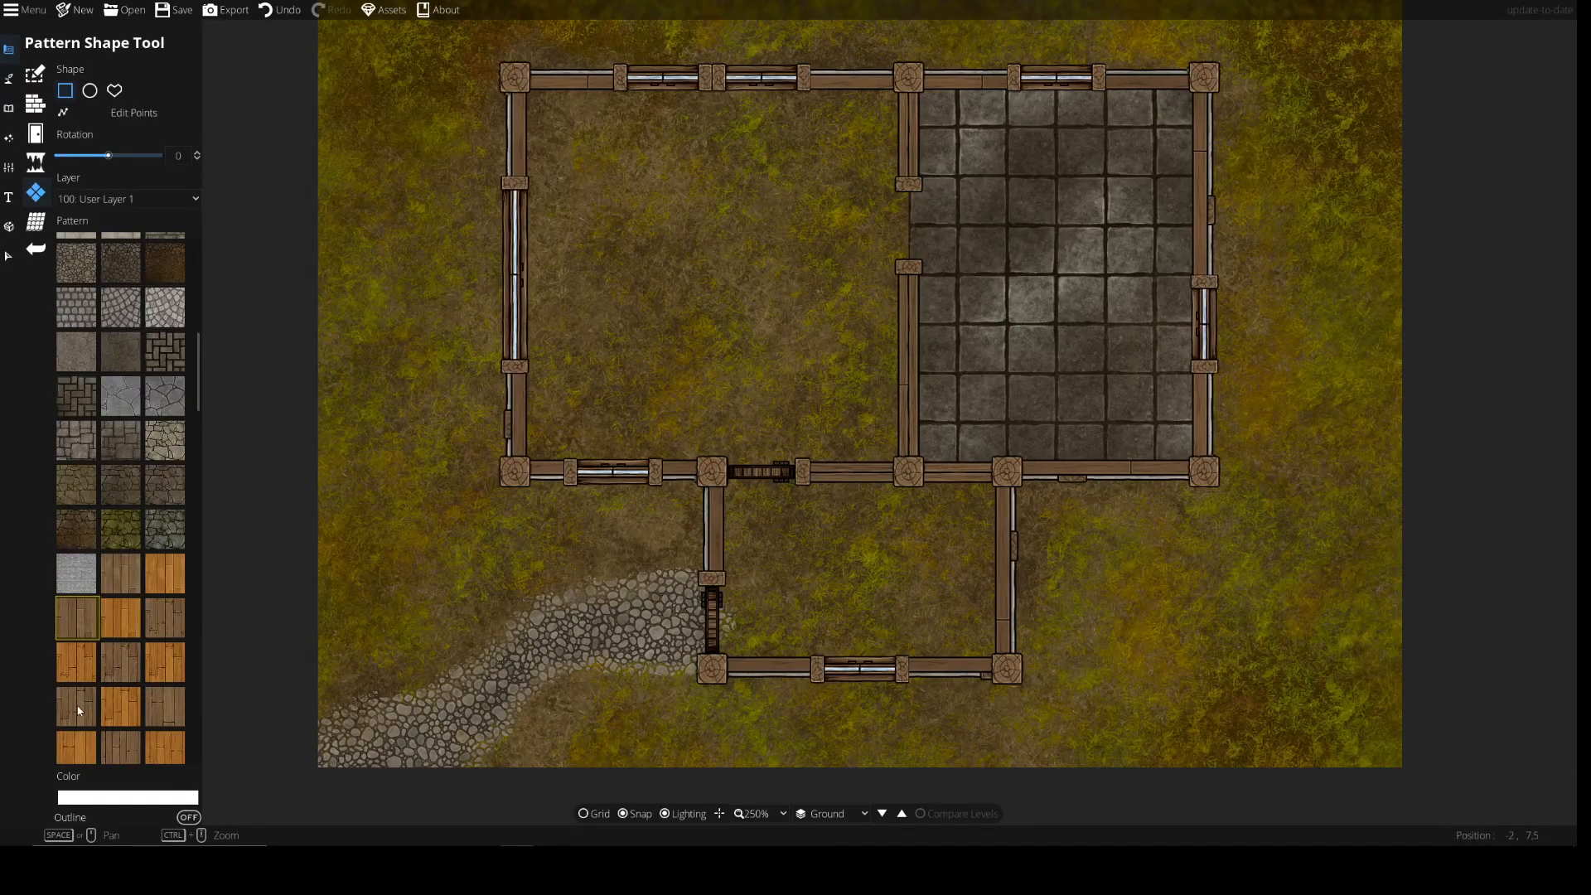
pyautogui.click(154, 696)
pyautogui.moveTo(1003, 516); pyautogui.dragTo(711, 670)
pyautogui.moveTo(885, 466); pyautogui.dragTo(515, 78)
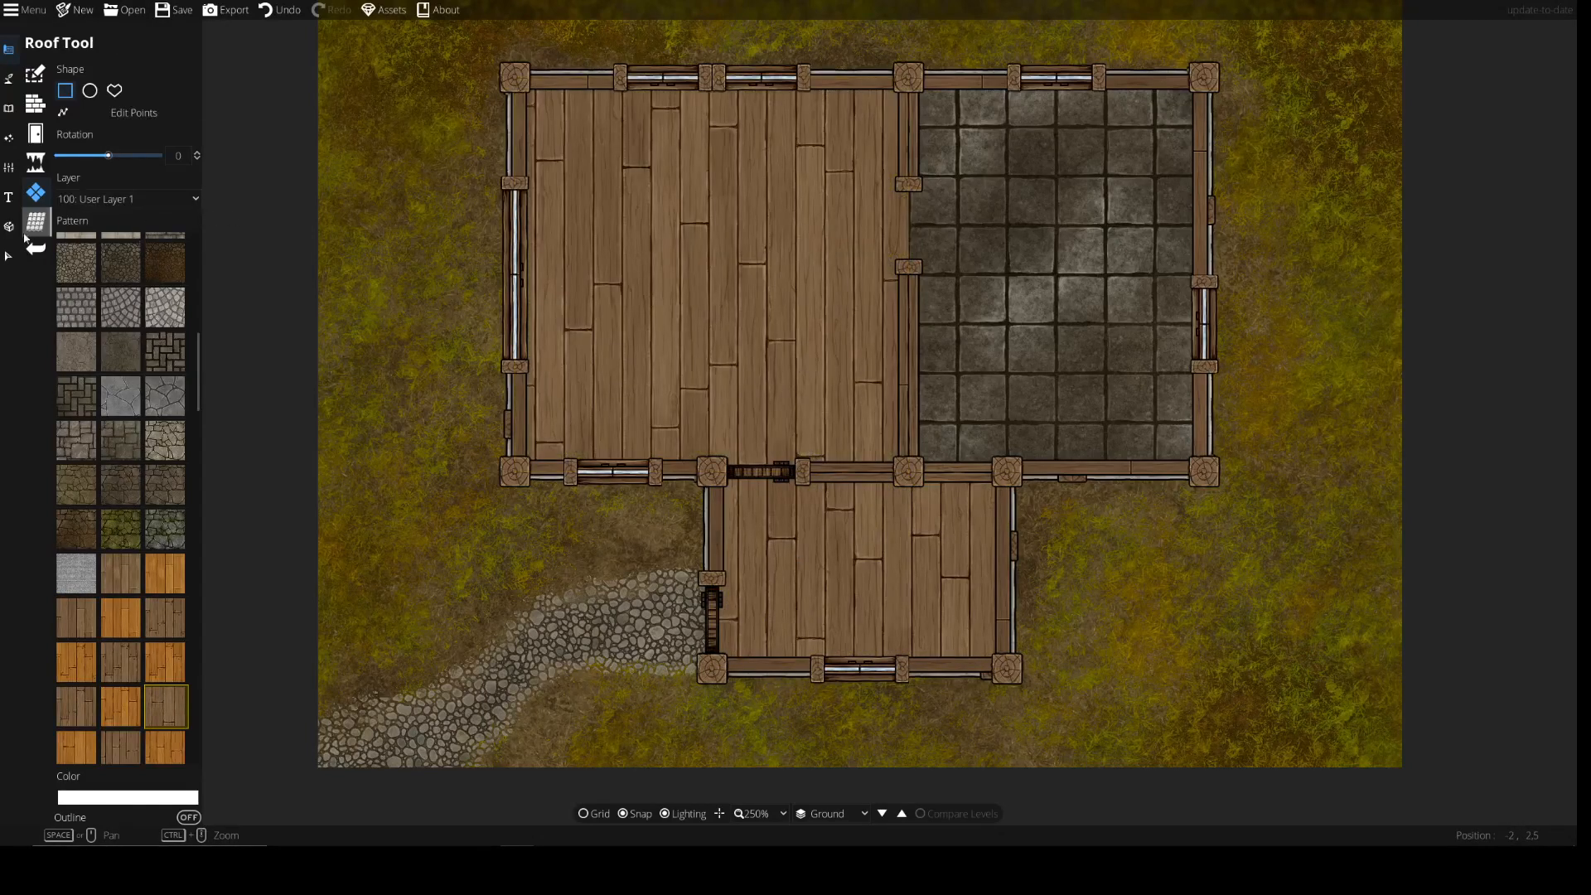
# Move the floor pattern shapes of the left room, right room and extension to layer -100: Below Water
pyautogui.click(9, 256)
pyautogui.click(787, 301)
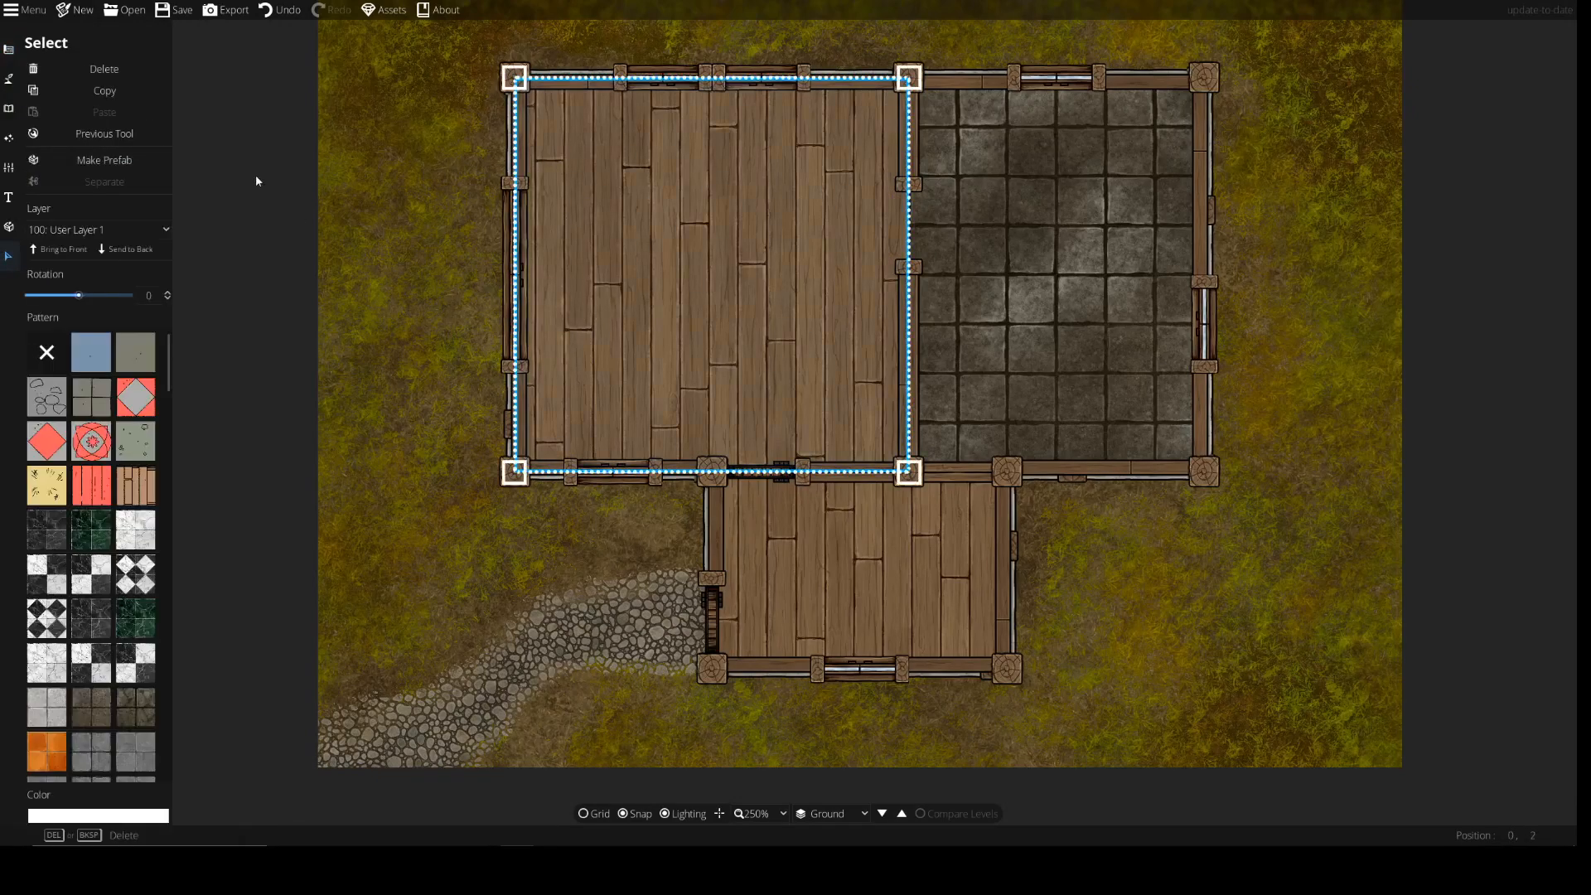
pyautogui.click(106, 232)
pyautogui.click(97, 321)
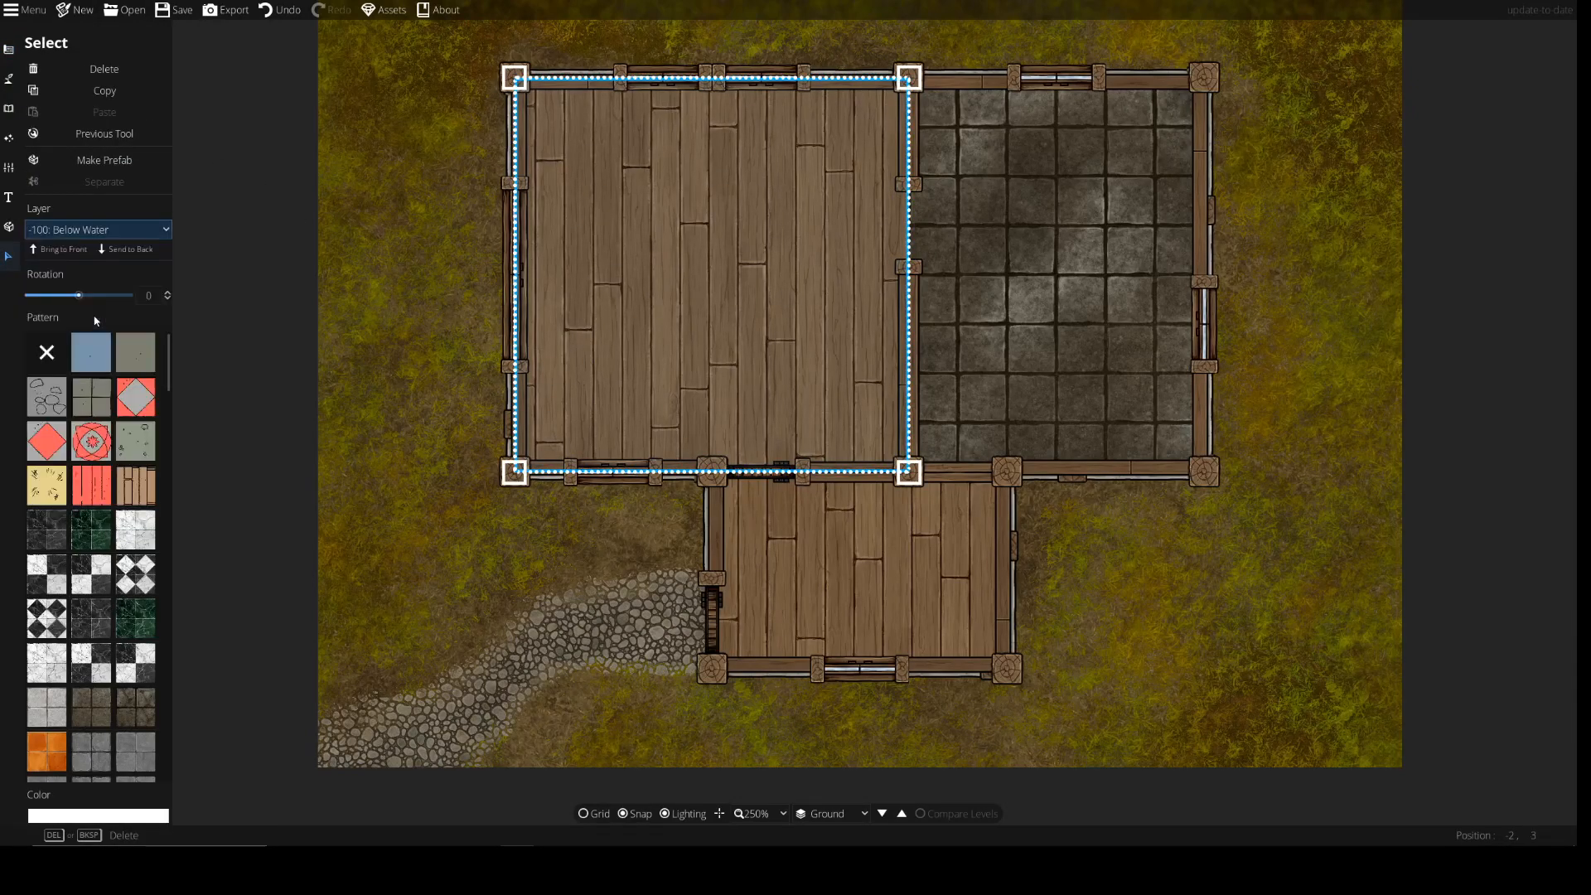
pyautogui.click(1122, 230)
pyautogui.click(99, 229)
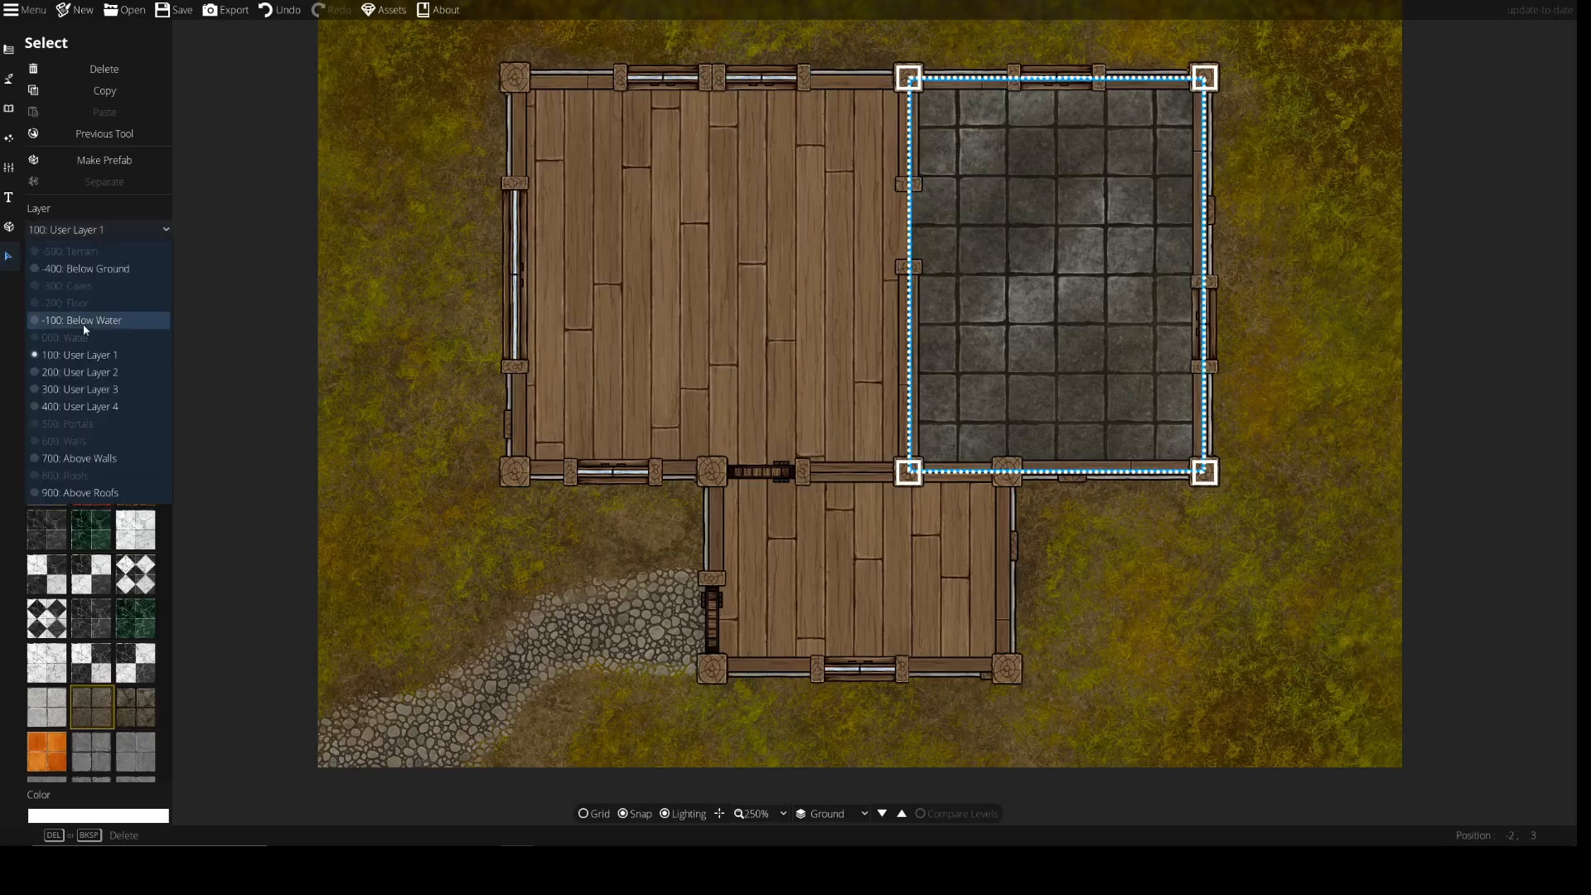
pyautogui.click(87, 322)
pyautogui.click(852, 533)
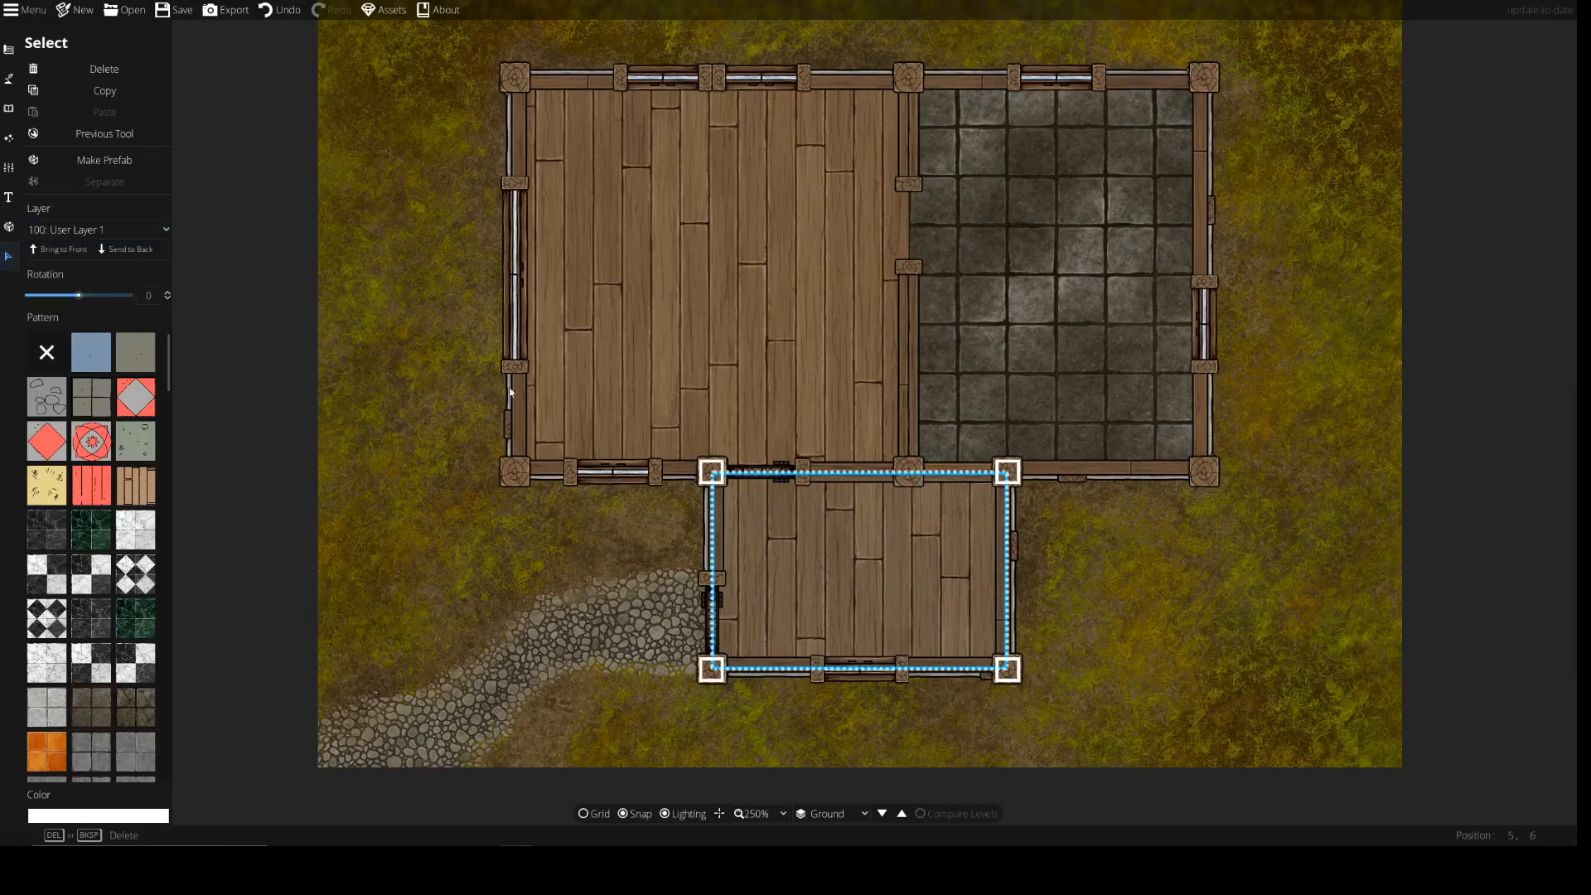
pyautogui.click(100, 229)
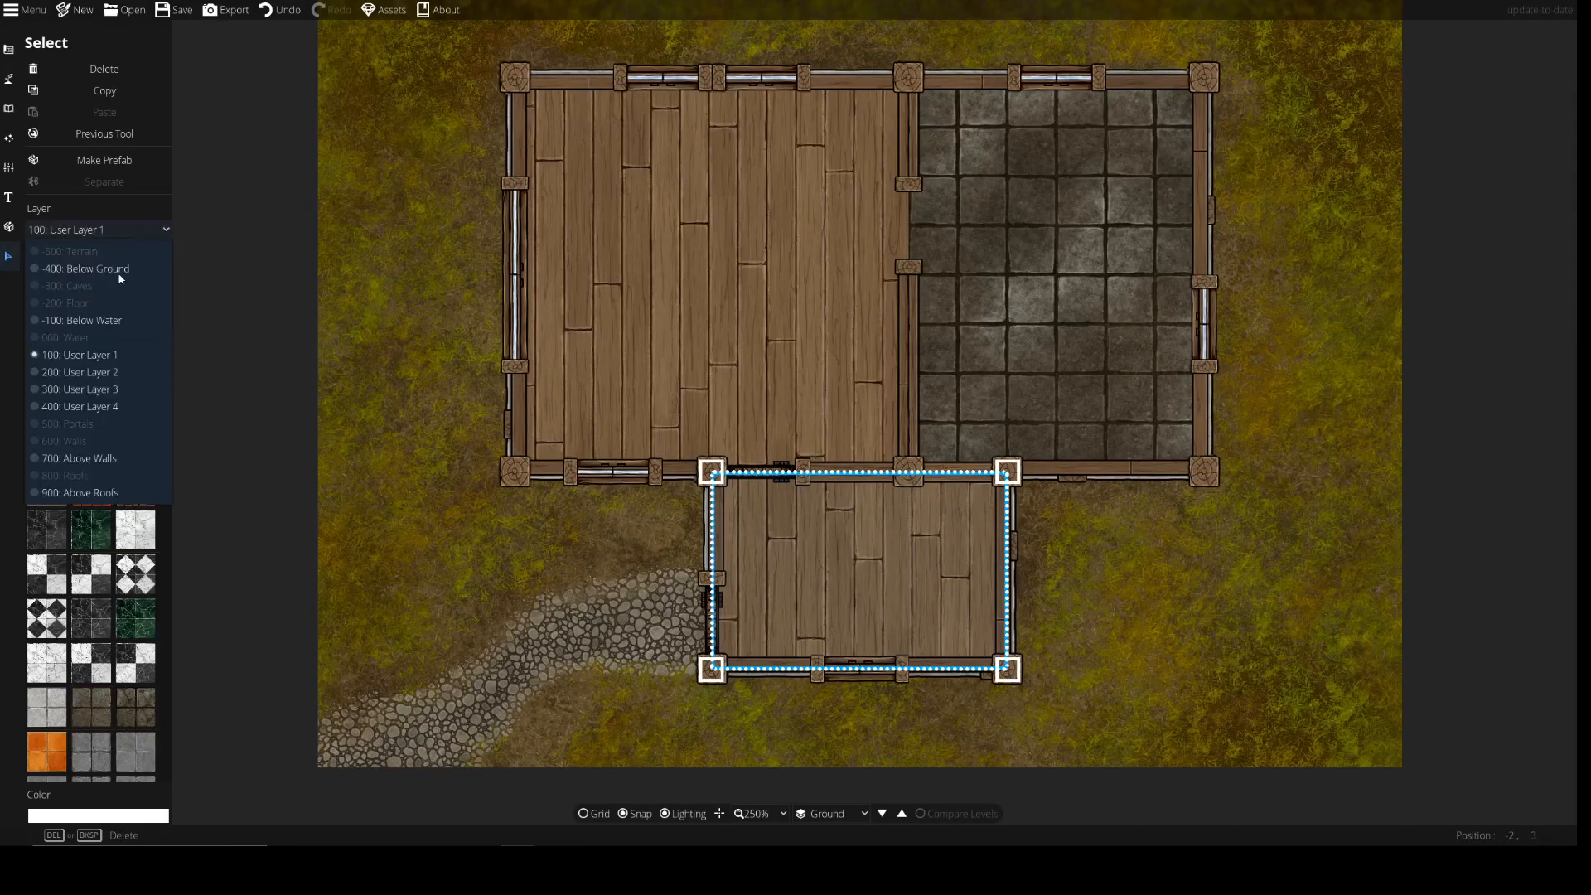
pyautogui.click(119, 321)
pyautogui.click(1218, 624)
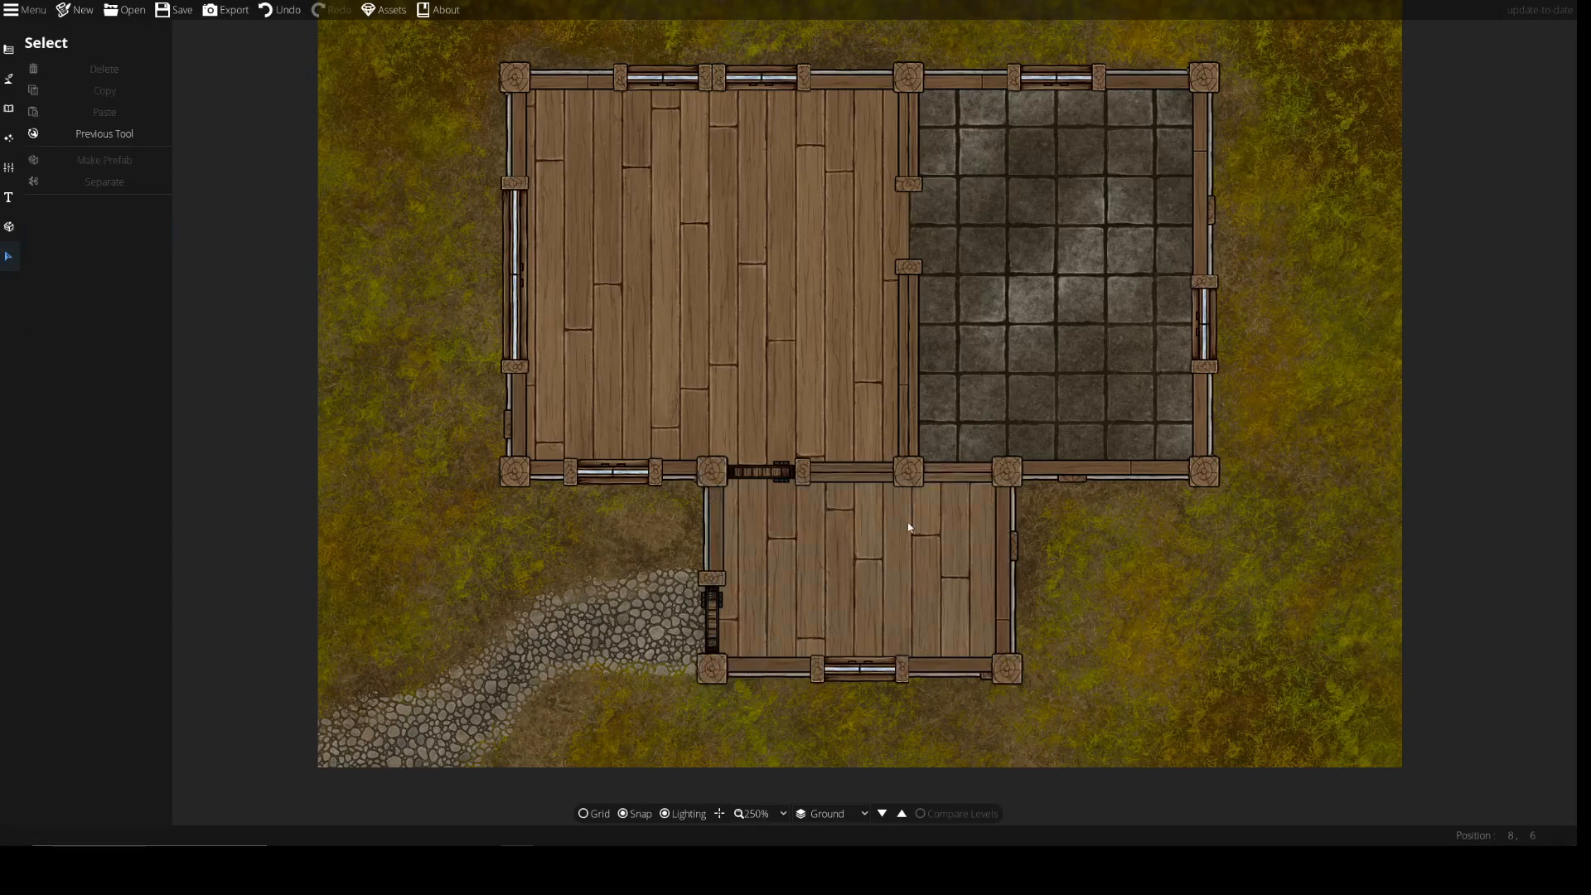
# Show the grid and lay two flights of brown wooden stairs in the extension with the Path tool, one along its lower wall and one in its upper-right corner
pyautogui.click(8, 79)
pyautogui.click(9, 108)
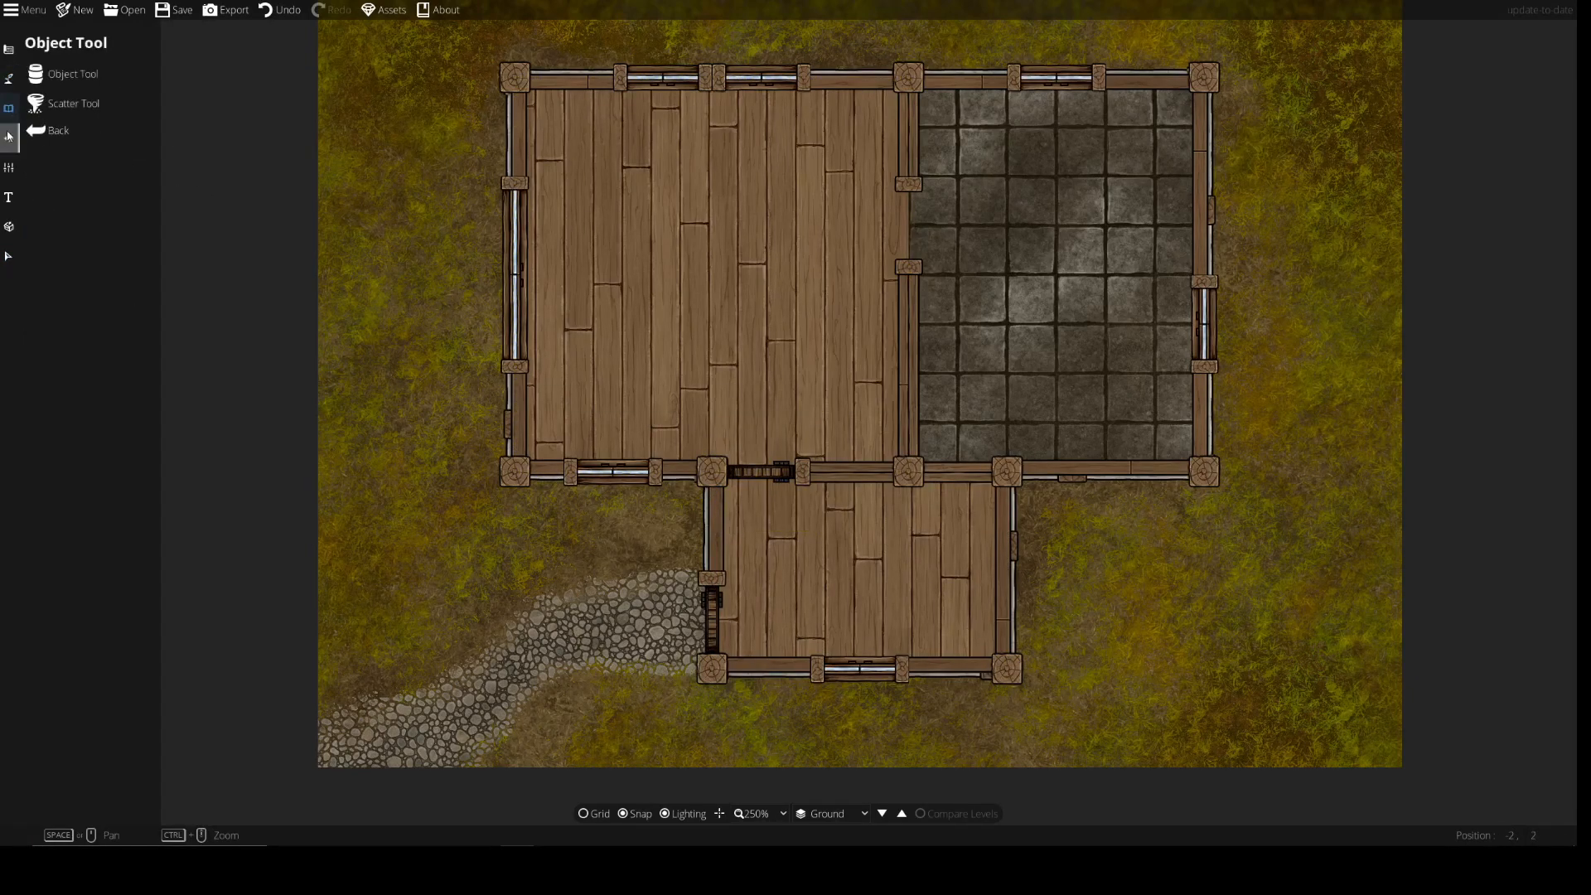
pyautogui.click(9, 78)
pyautogui.click(66, 159)
pyautogui.scroll(-5, 134, 514)
pyautogui.scroll(-10, 155, 565)
pyautogui.scroll(-5, 148, 564)
pyautogui.scroll(-2, 146, 572)
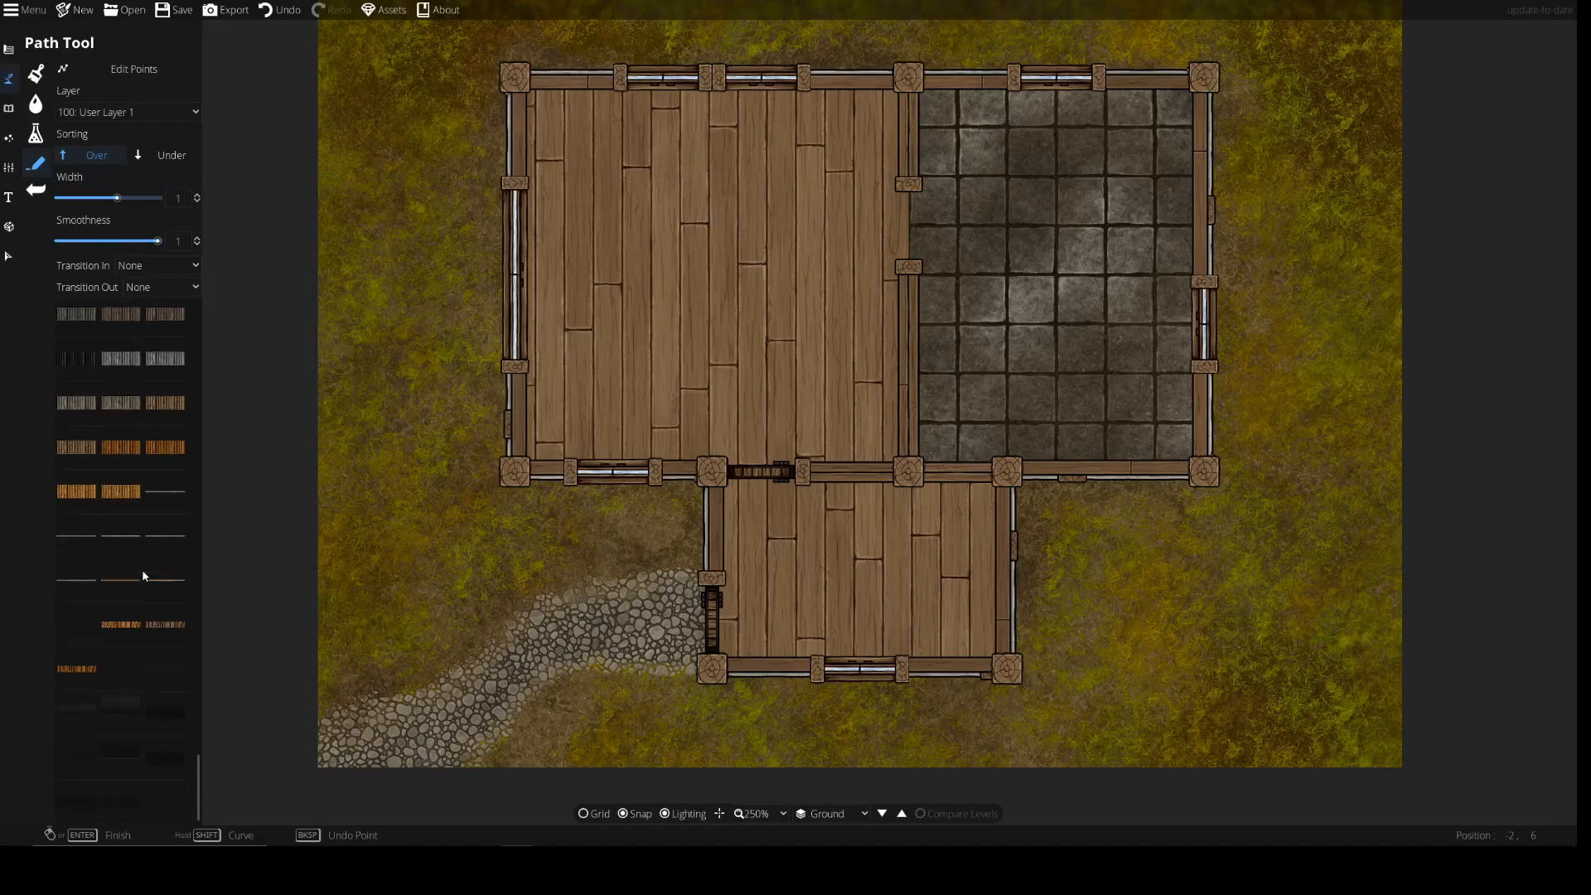
pyautogui.scroll(10, 143, 575)
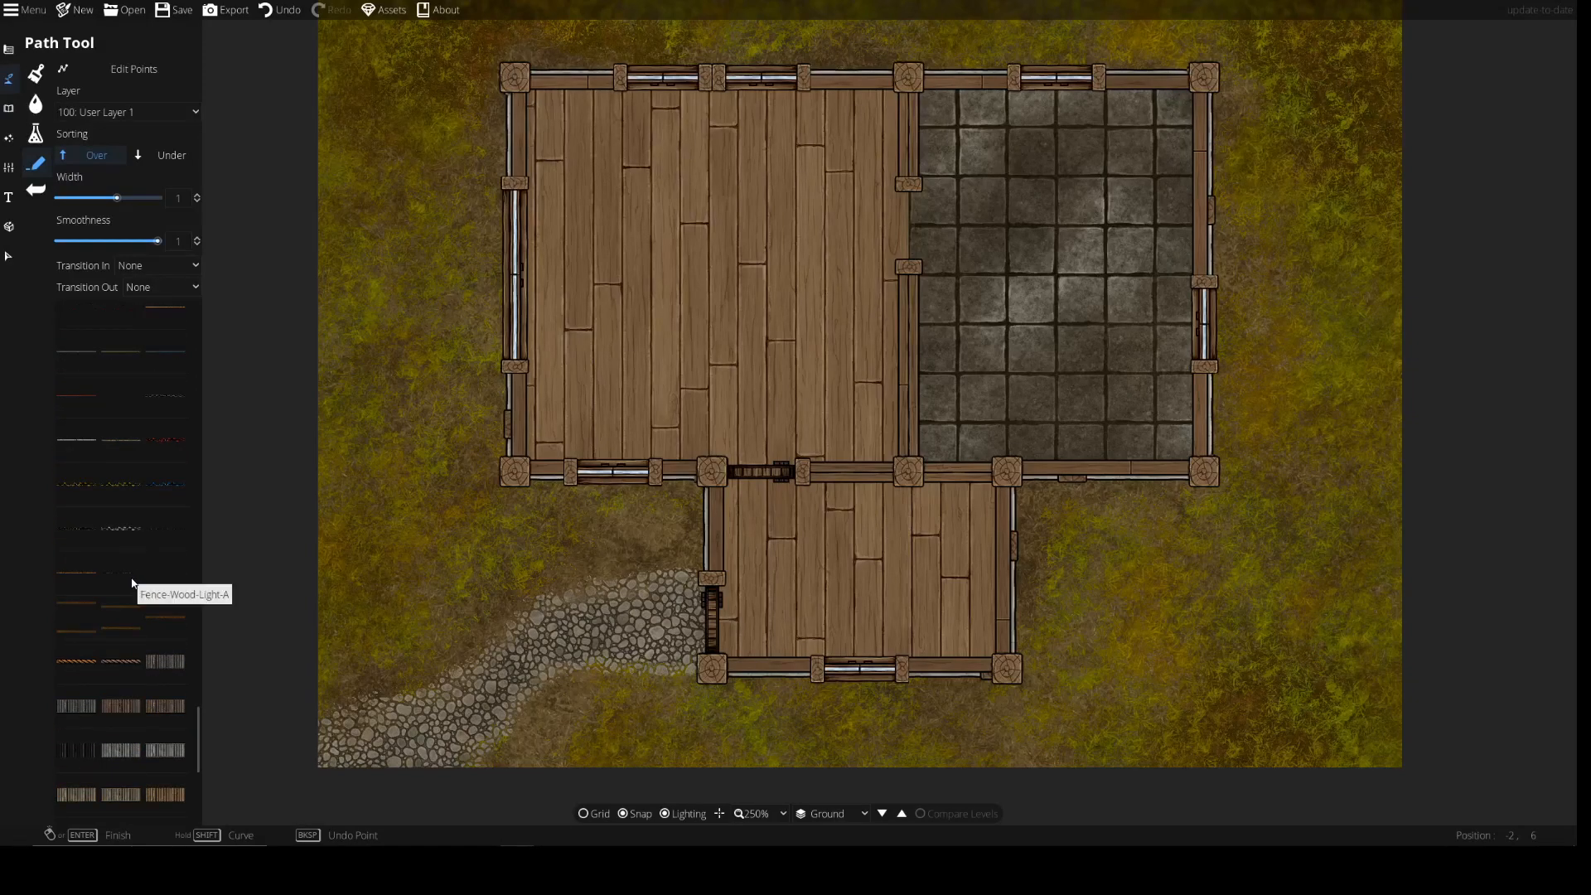
pyautogui.scroll(5, 131, 580)
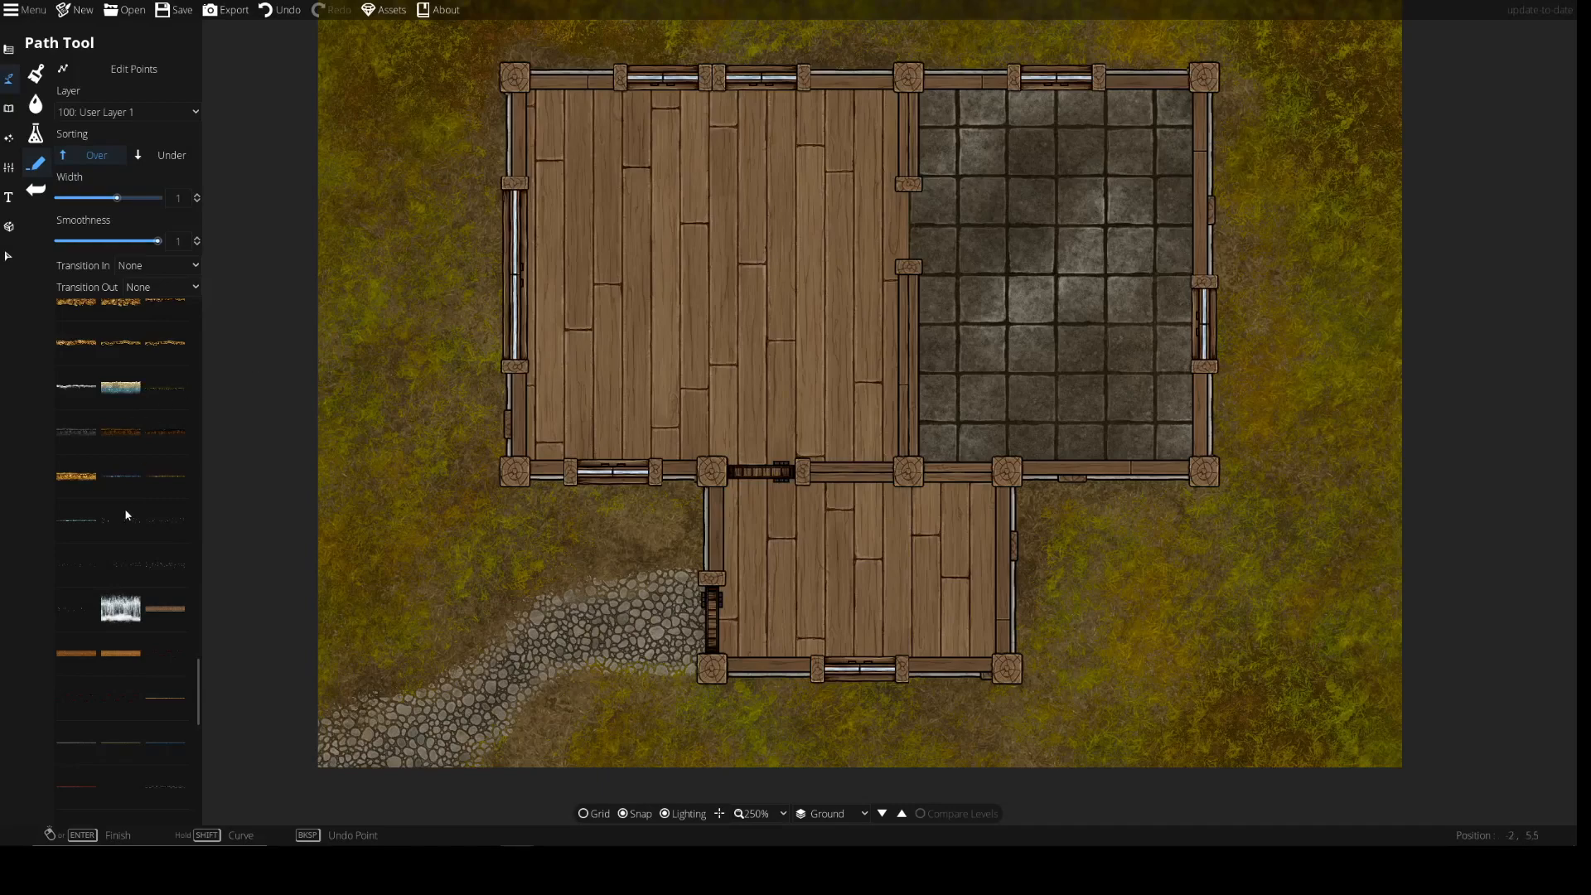
pyautogui.scroll(-5, 132, 539)
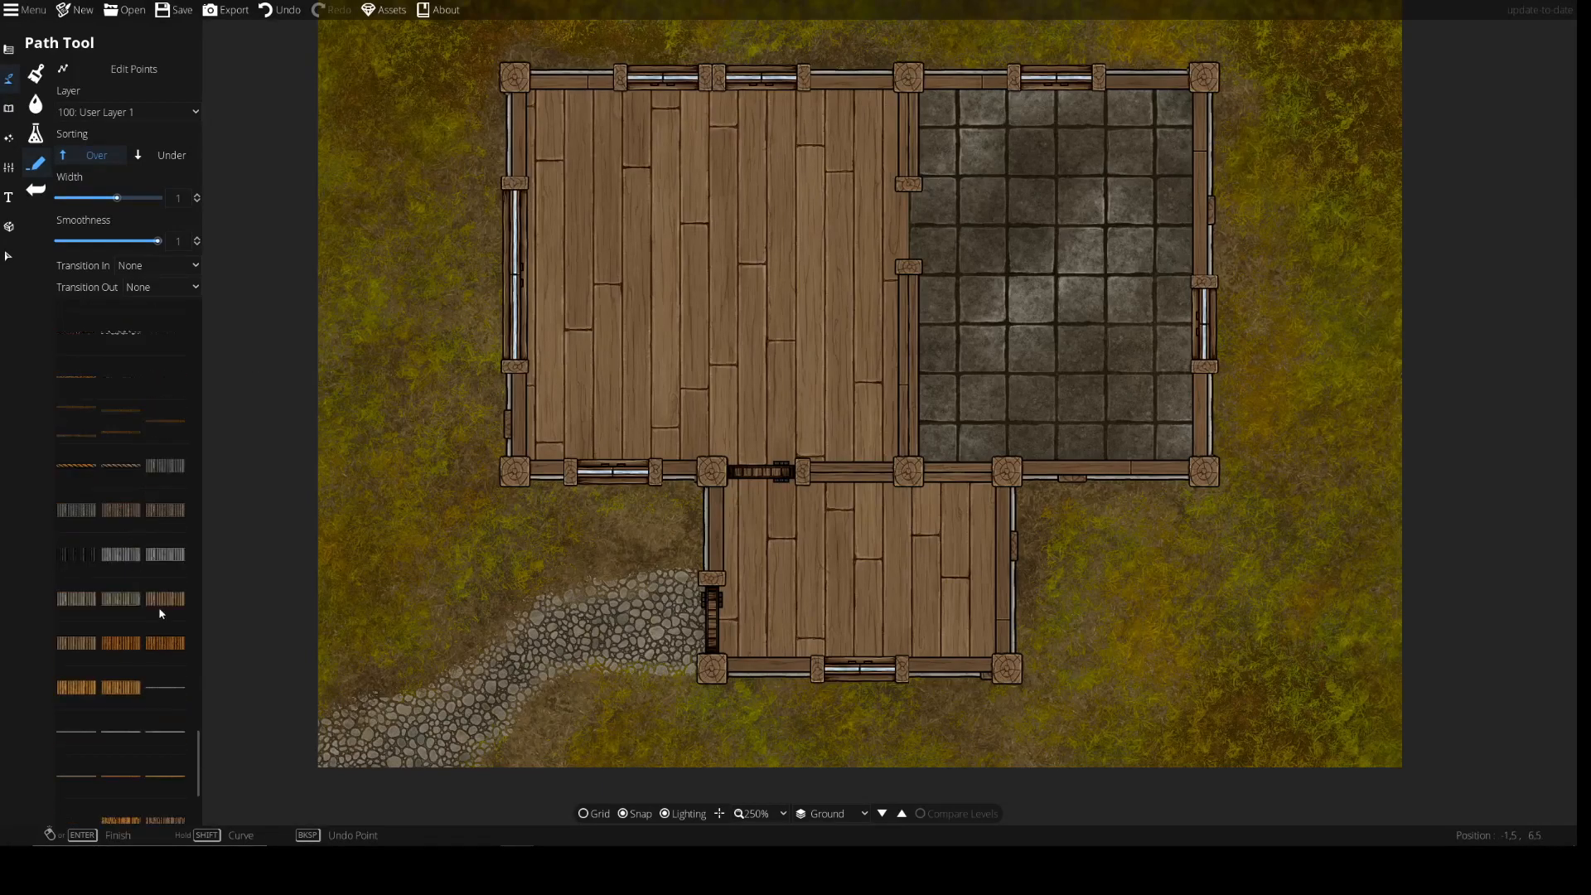
pyautogui.click(77, 644)
pyautogui.press('g')
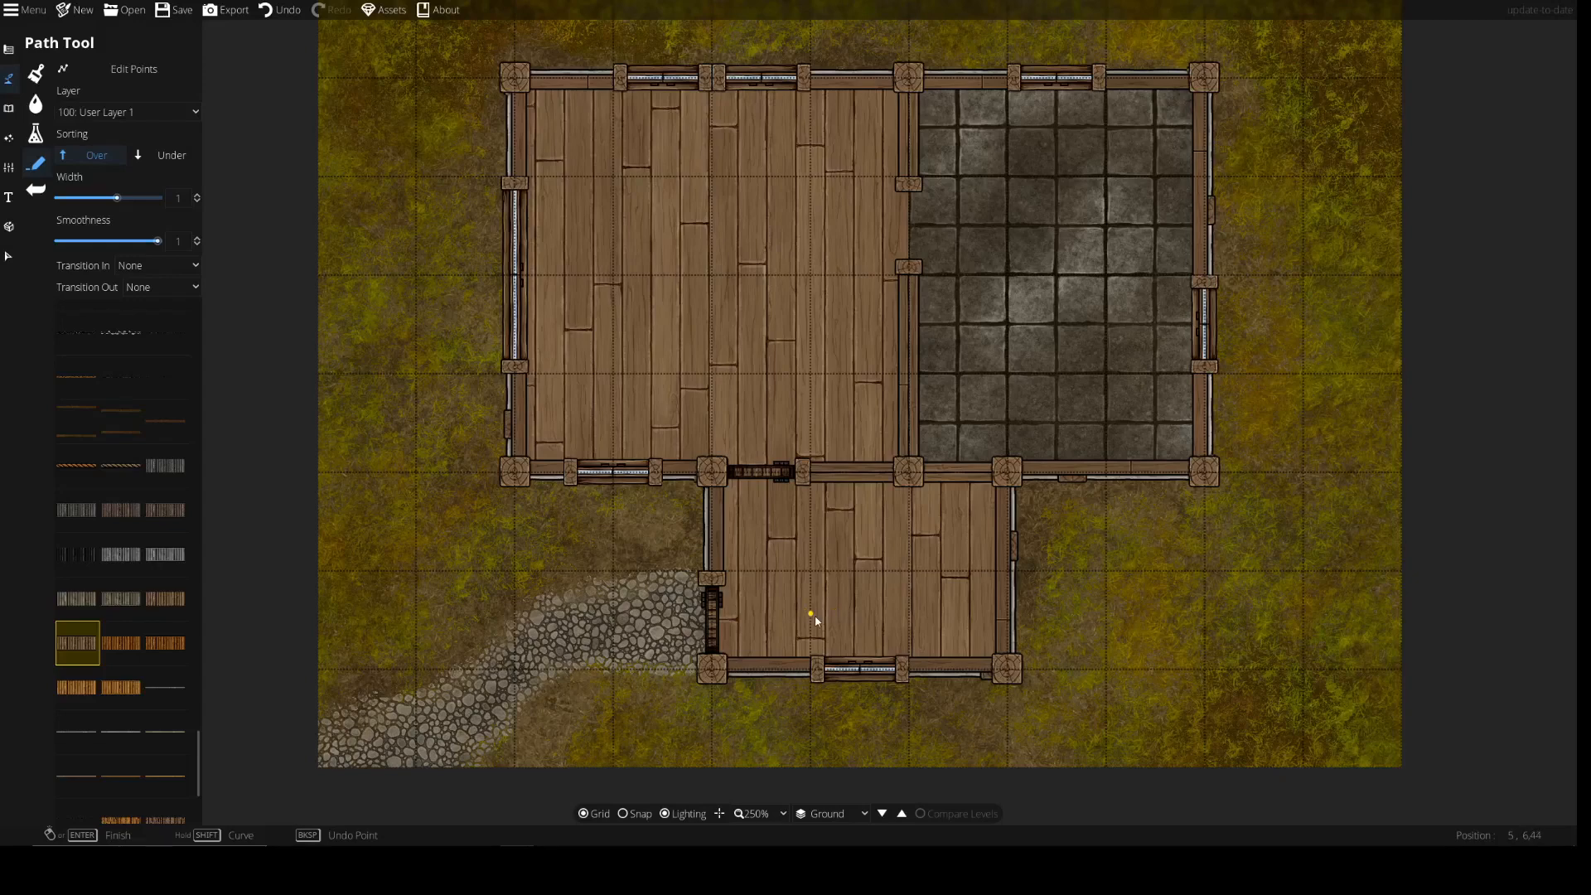
pyautogui.click(811, 622)
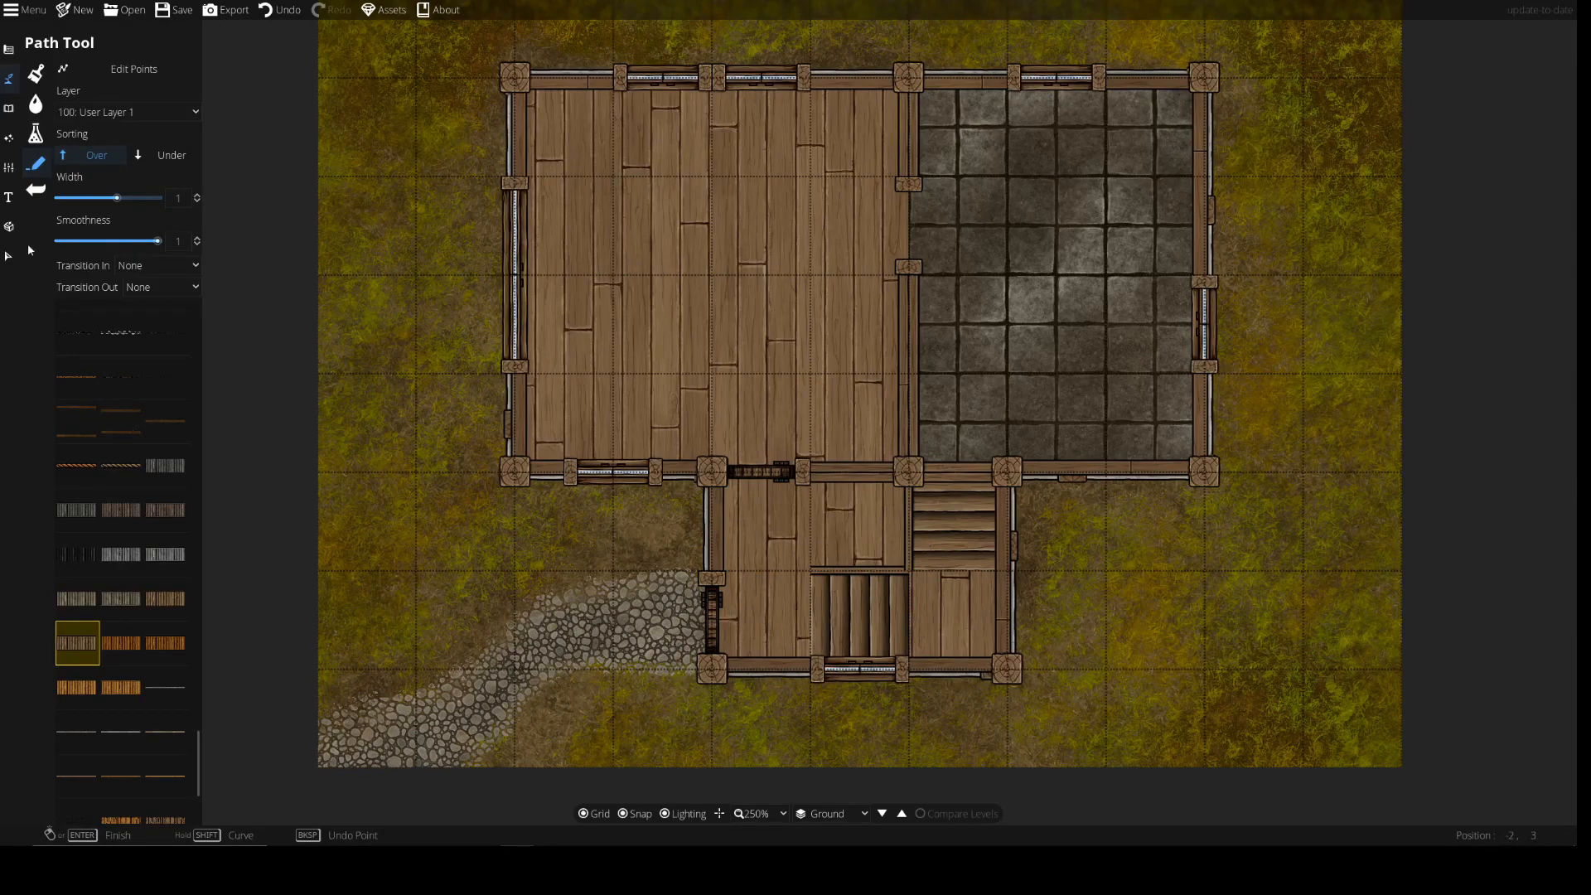
pyautogui.click(9, 107)
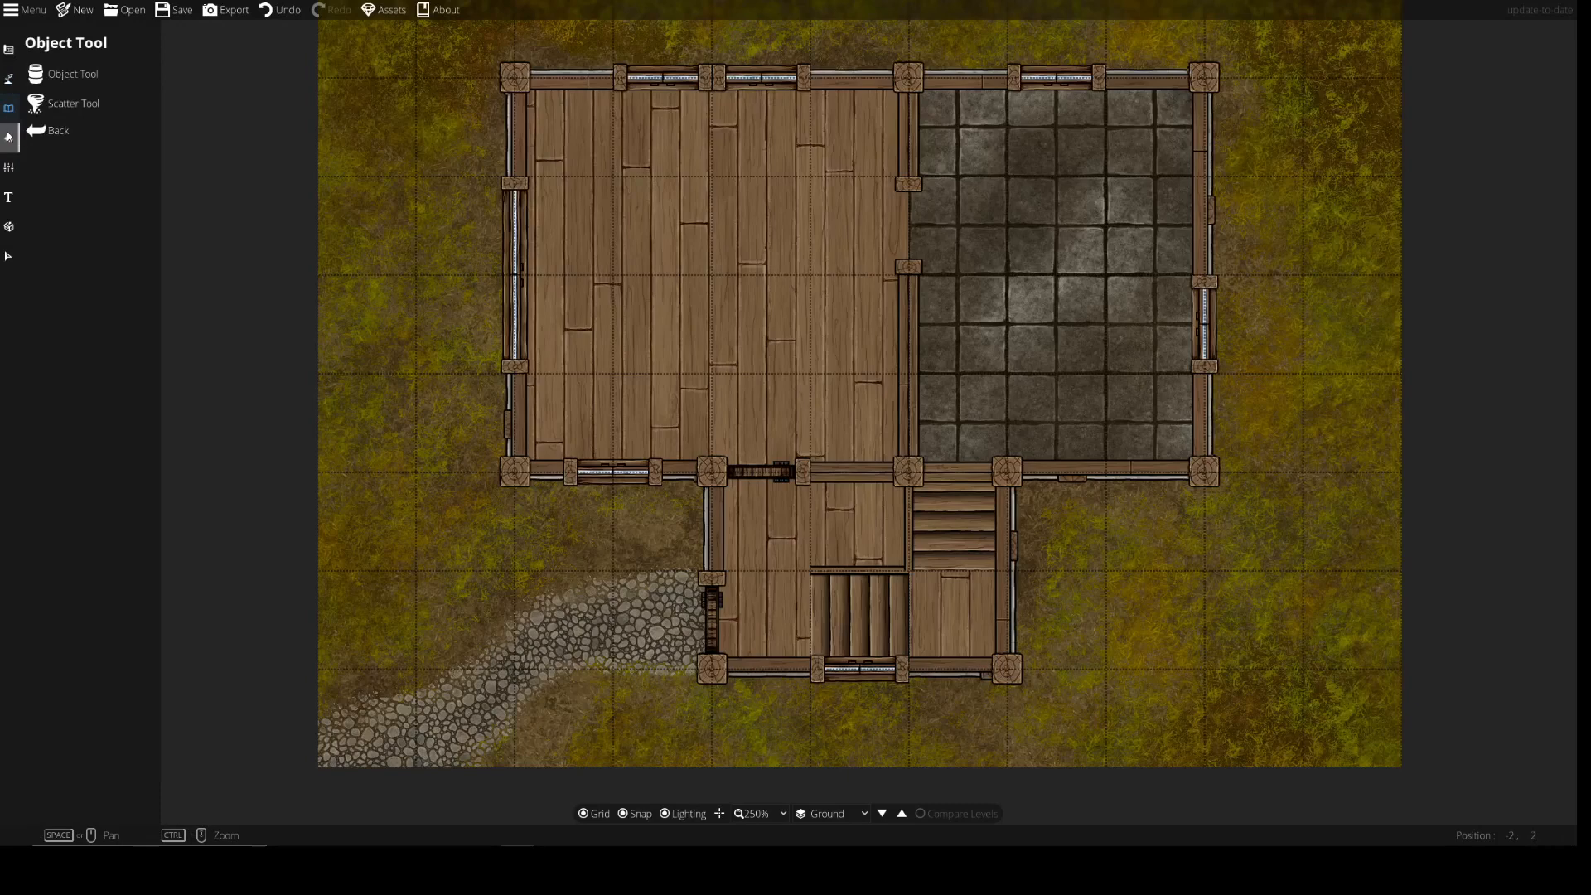
pyautogui.click(10, 78)
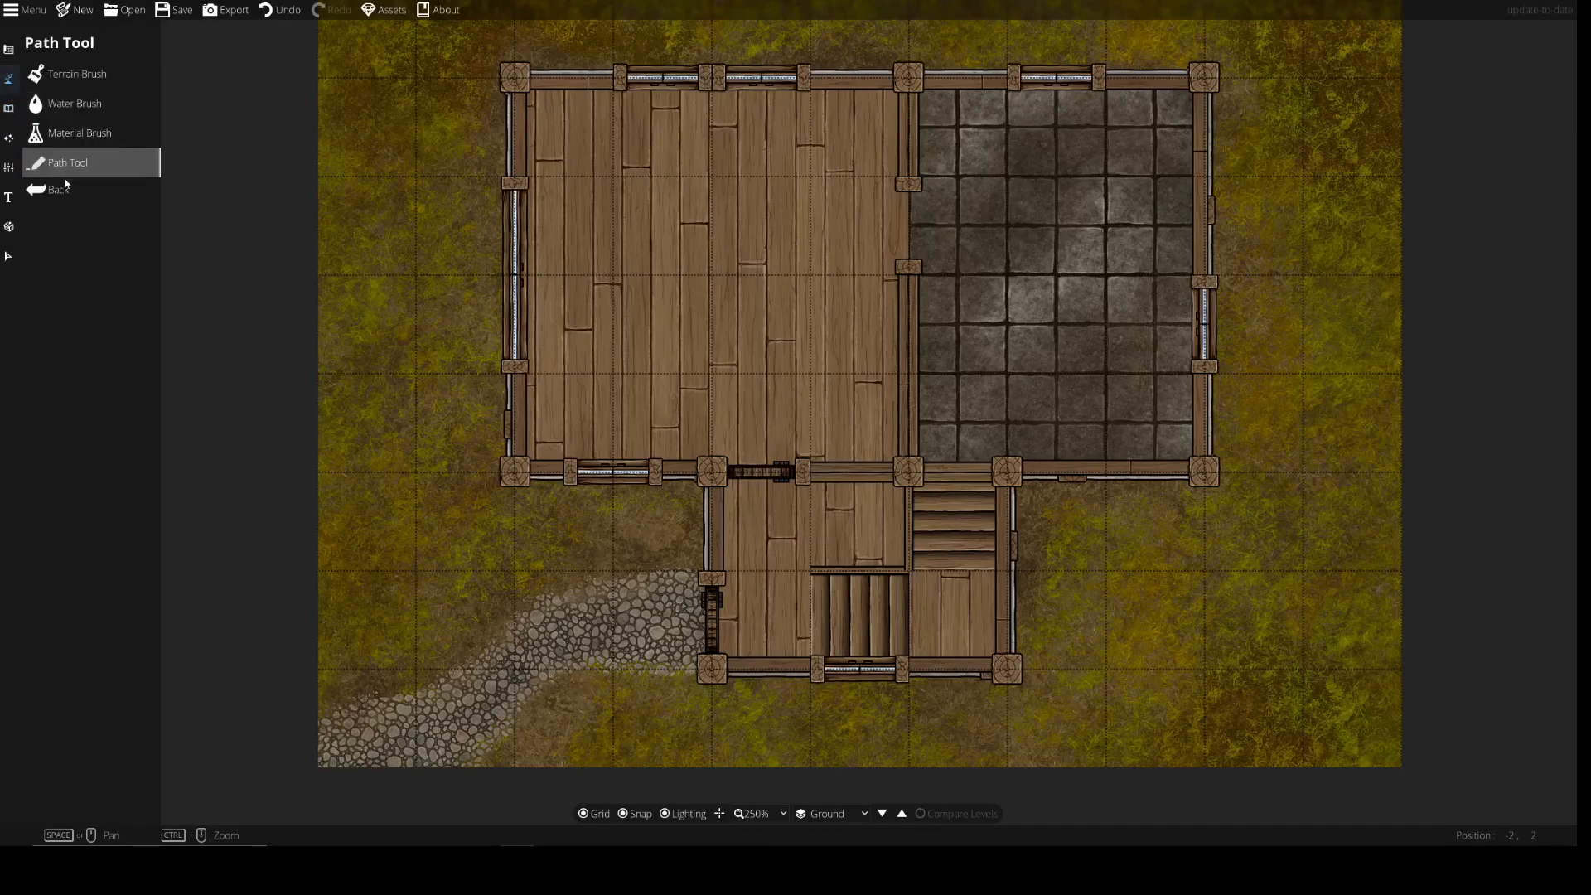
pyautogui.click(9, 110)
pyautogui.click(10, 78)
# Cover the right room's floor with a rectangular pattern shape of Square Tiles HeightMap Overlay A, undoing the test patch on the grass
pyautogui.click(9, 49)
pyautogui.click(71, 191)
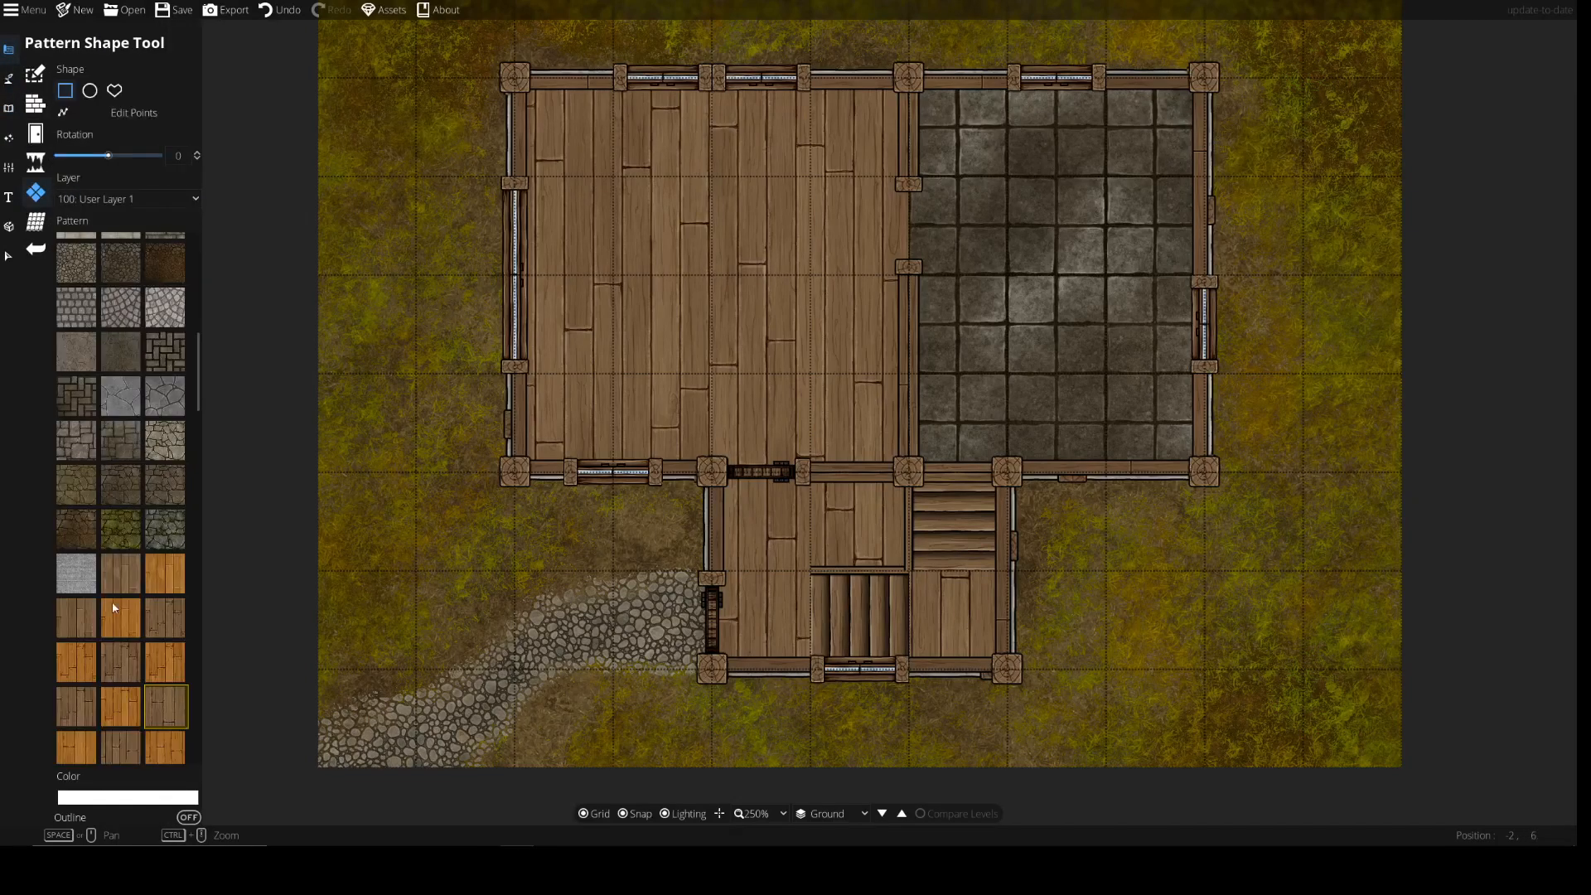
pyautogui.scroll(-5, 134, 645)
pyautogui.scroll(-5, 122, 610)
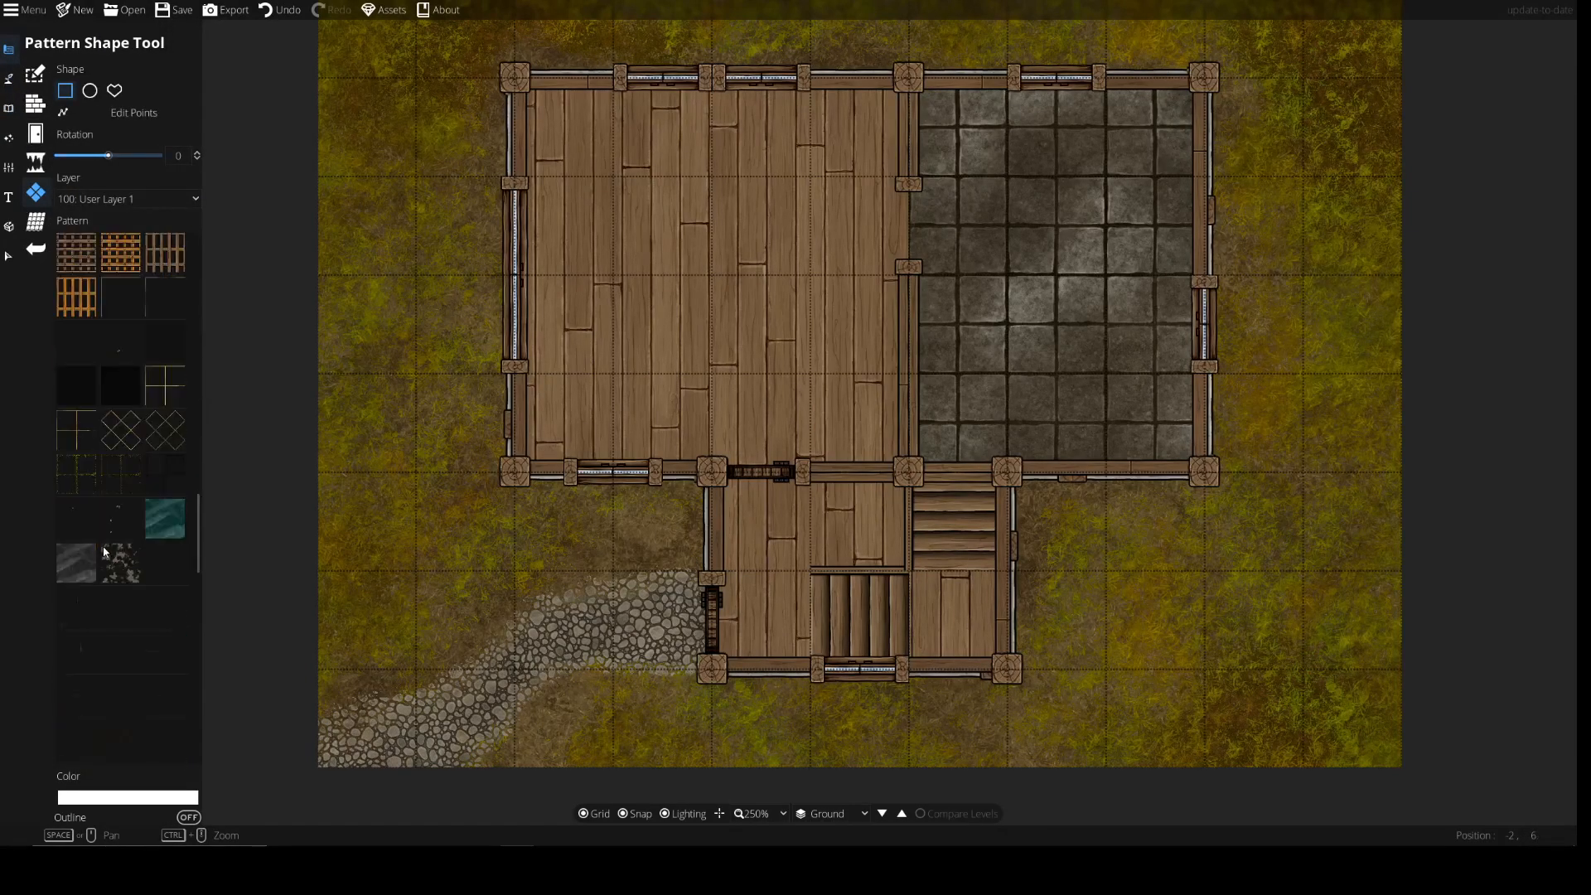
pyautogui.moveTo(1012, 274); pyautogui.dragTo(892, 348)
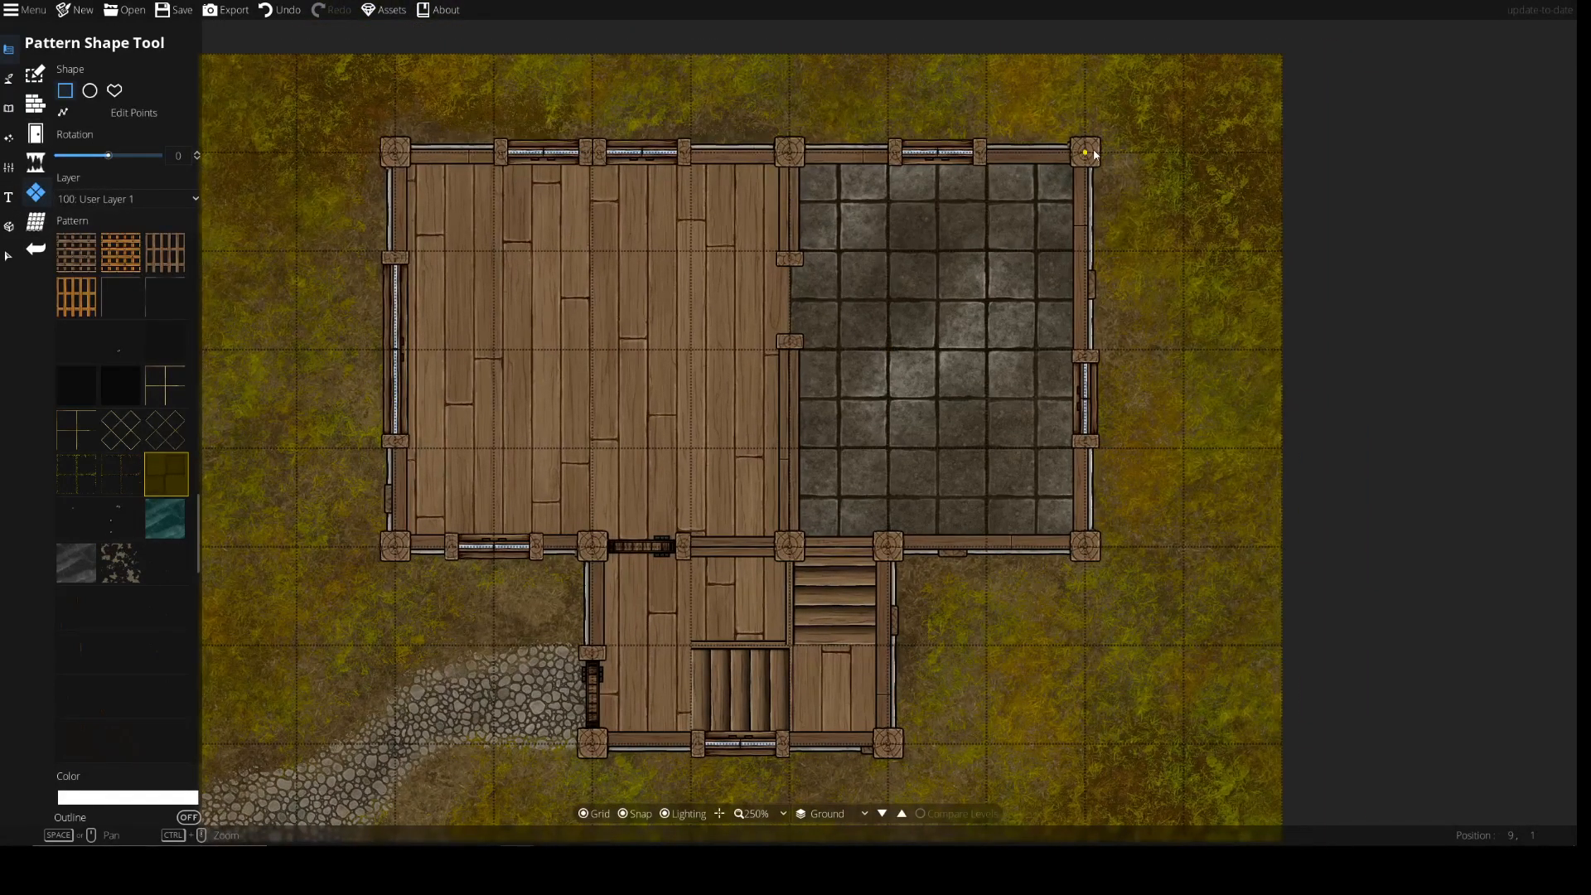
pyautogui.moveTo(1093, 155); pyautogui.dragTo(792, 548)
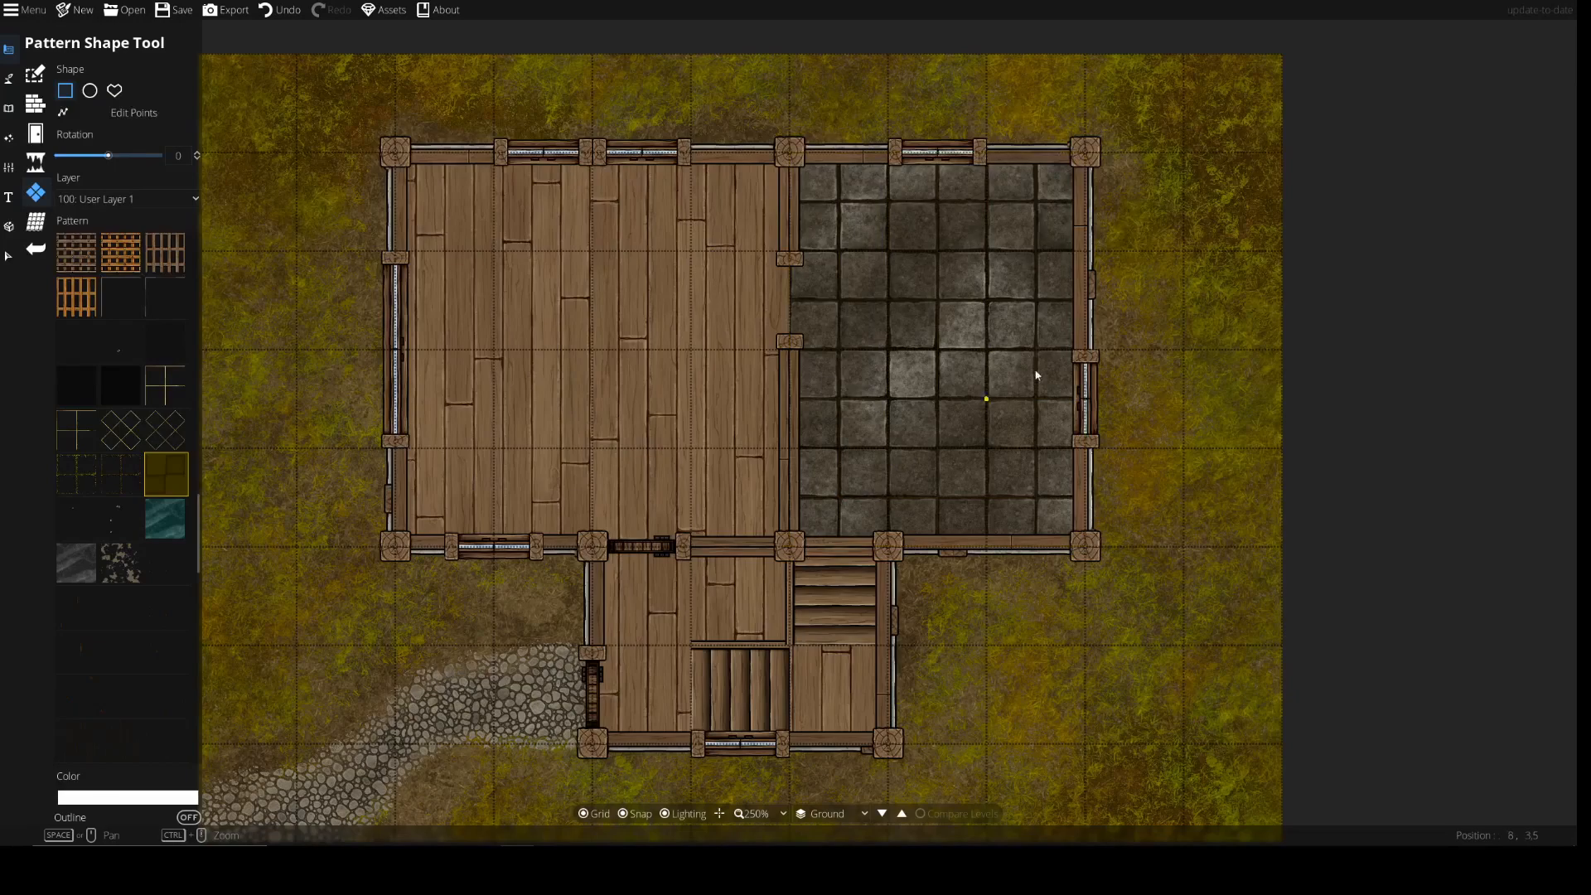
pyautogui.hotkey('ctrl', 'z')
pyautogui.moveTo(1086, 162); pyautogui.dragTo(811, 543)
pyautogui.moveTo(1134, 595)
pyautogui.mouseDown()
pyautogui.moveTo(1057, 693)
pyautogui.moveTo(895, 787)
pyautogui.mouseUp()
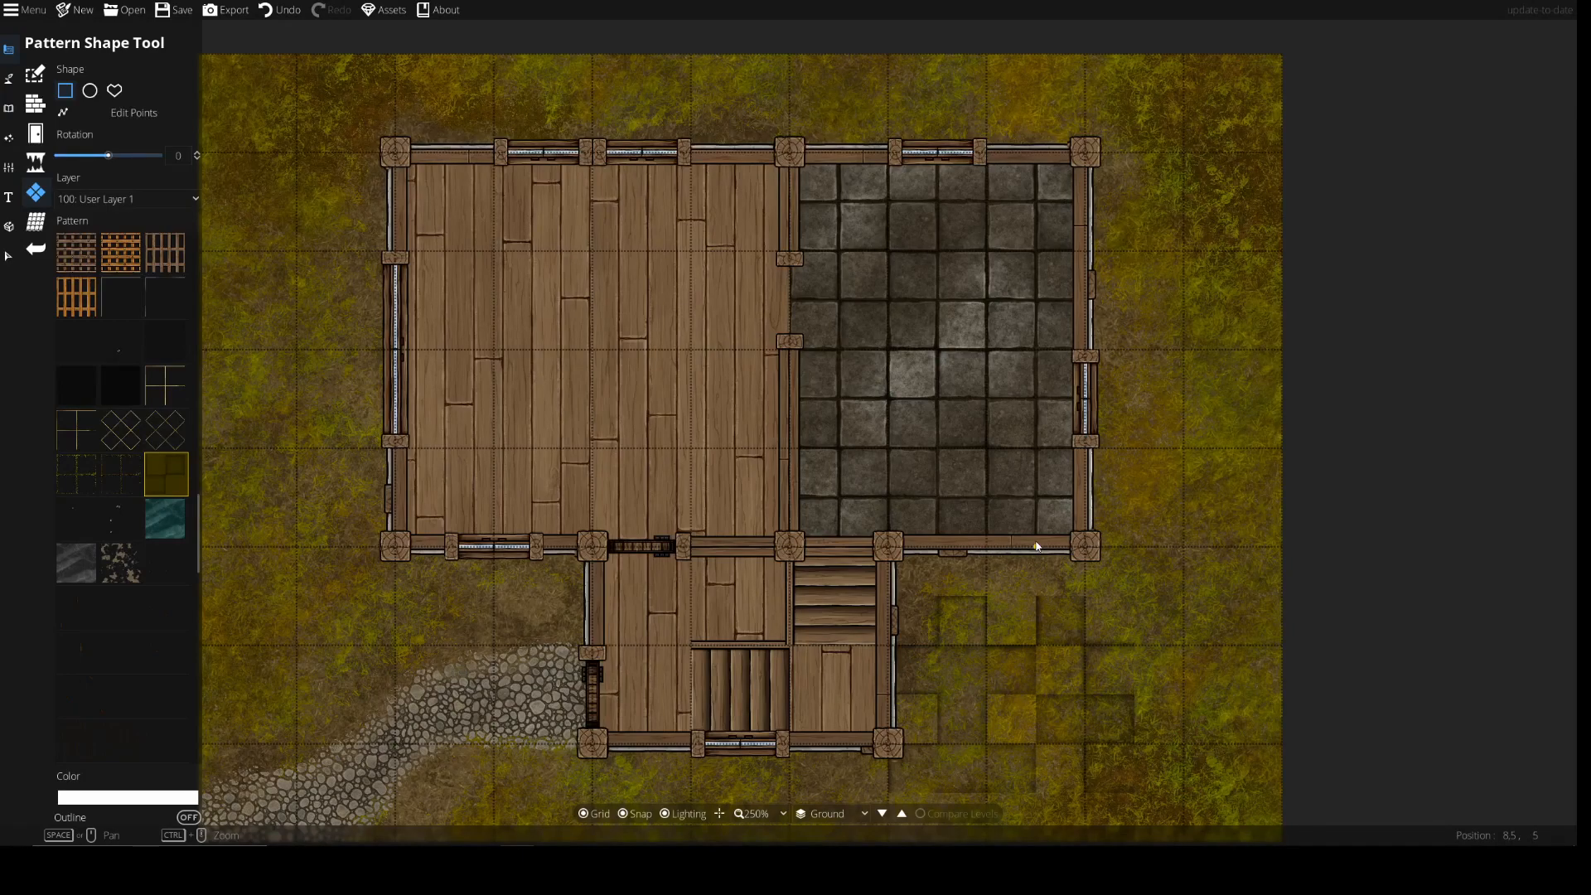
pyautogui.hotkey('ctrl', 'z')
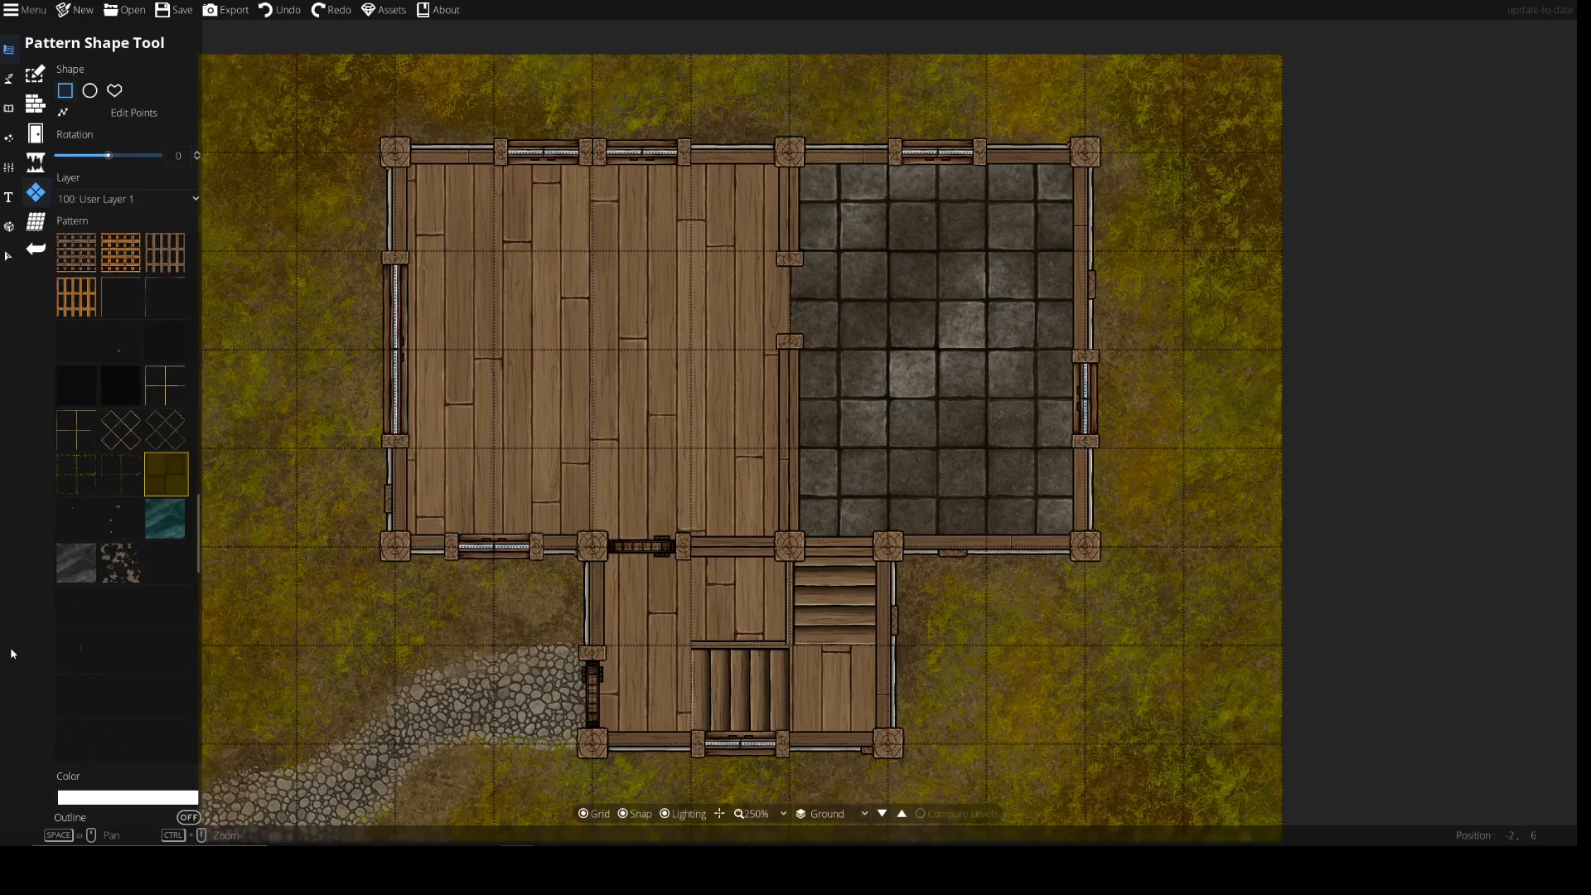
# Darken a single stone tile near the middle of the right room's floor with a tile-sized square of a dark overlay pattern
pyautogui.click(163, 344)
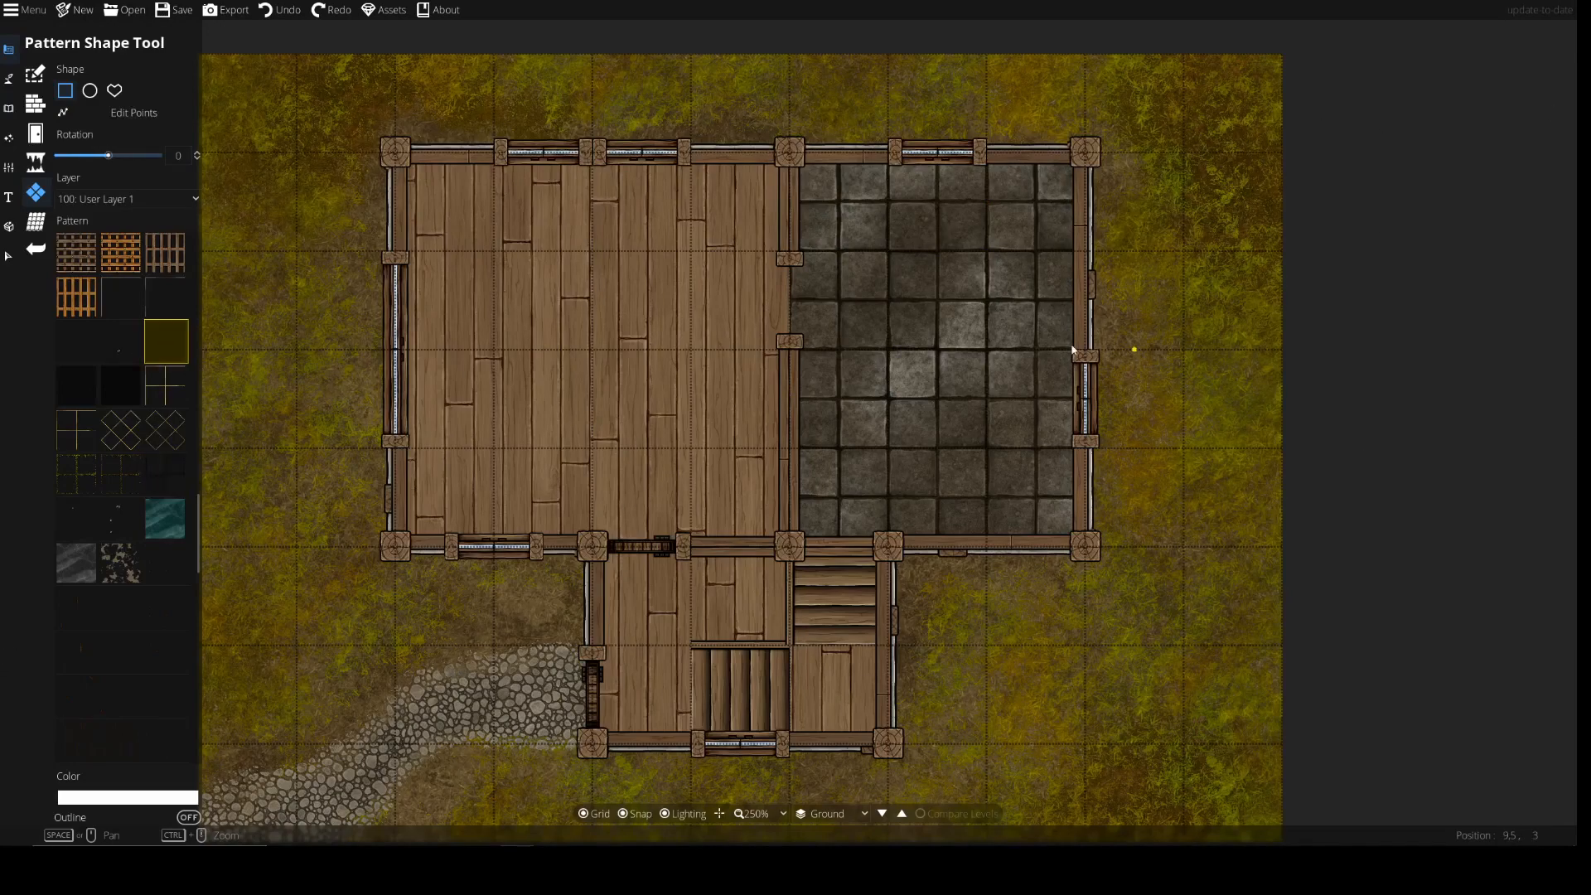
pyautogui.scroll(5, 1119, 341)
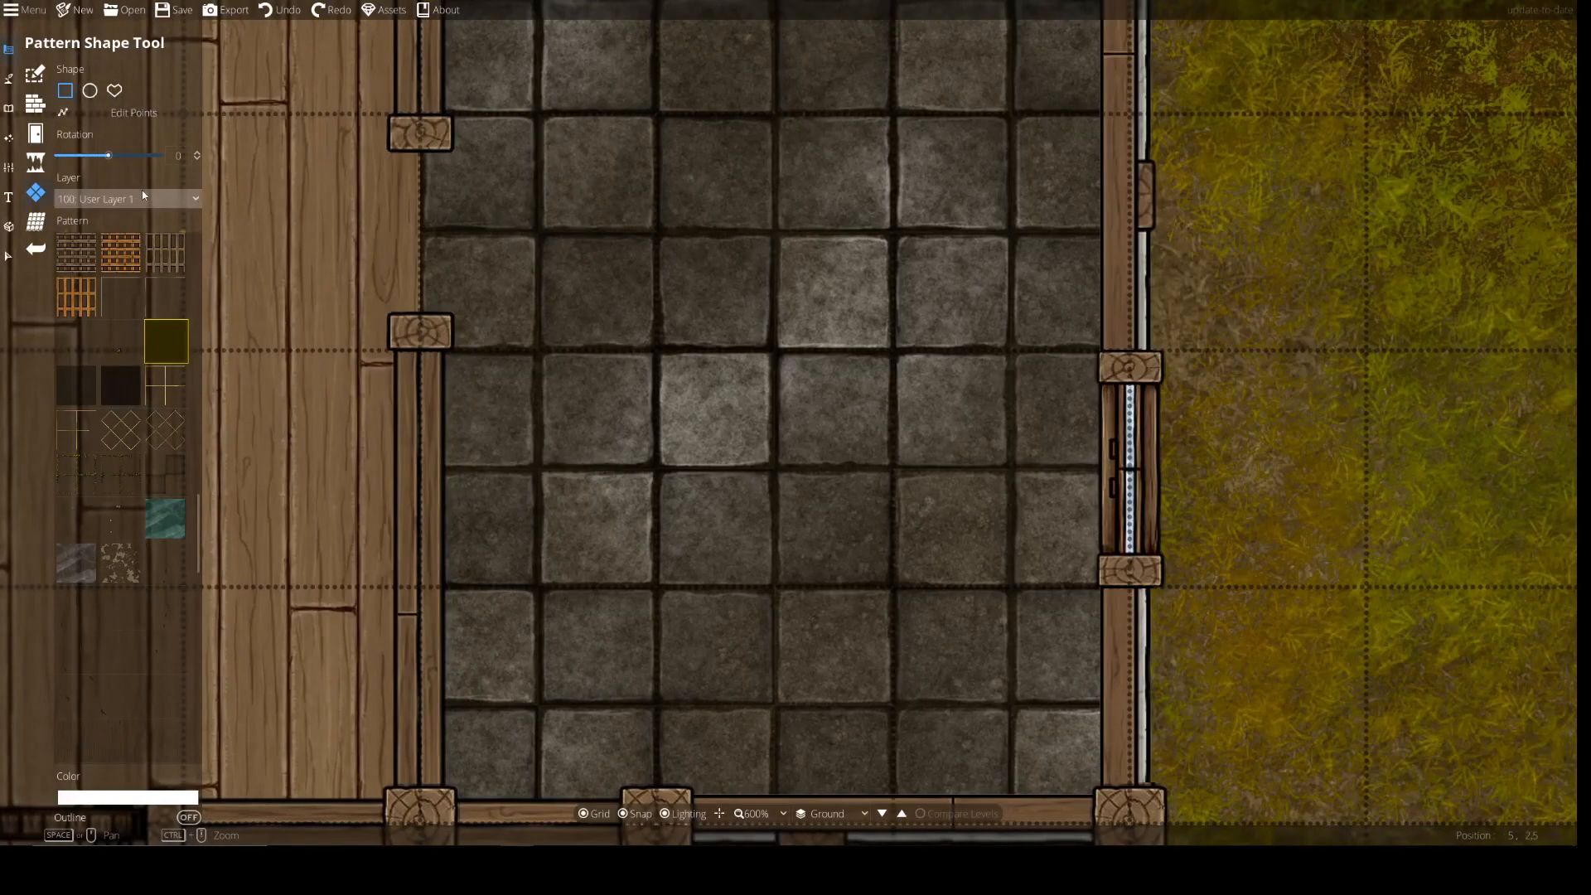
pyautogui.moveTo(657, 237); pyautogui.dragTo(777, 352)
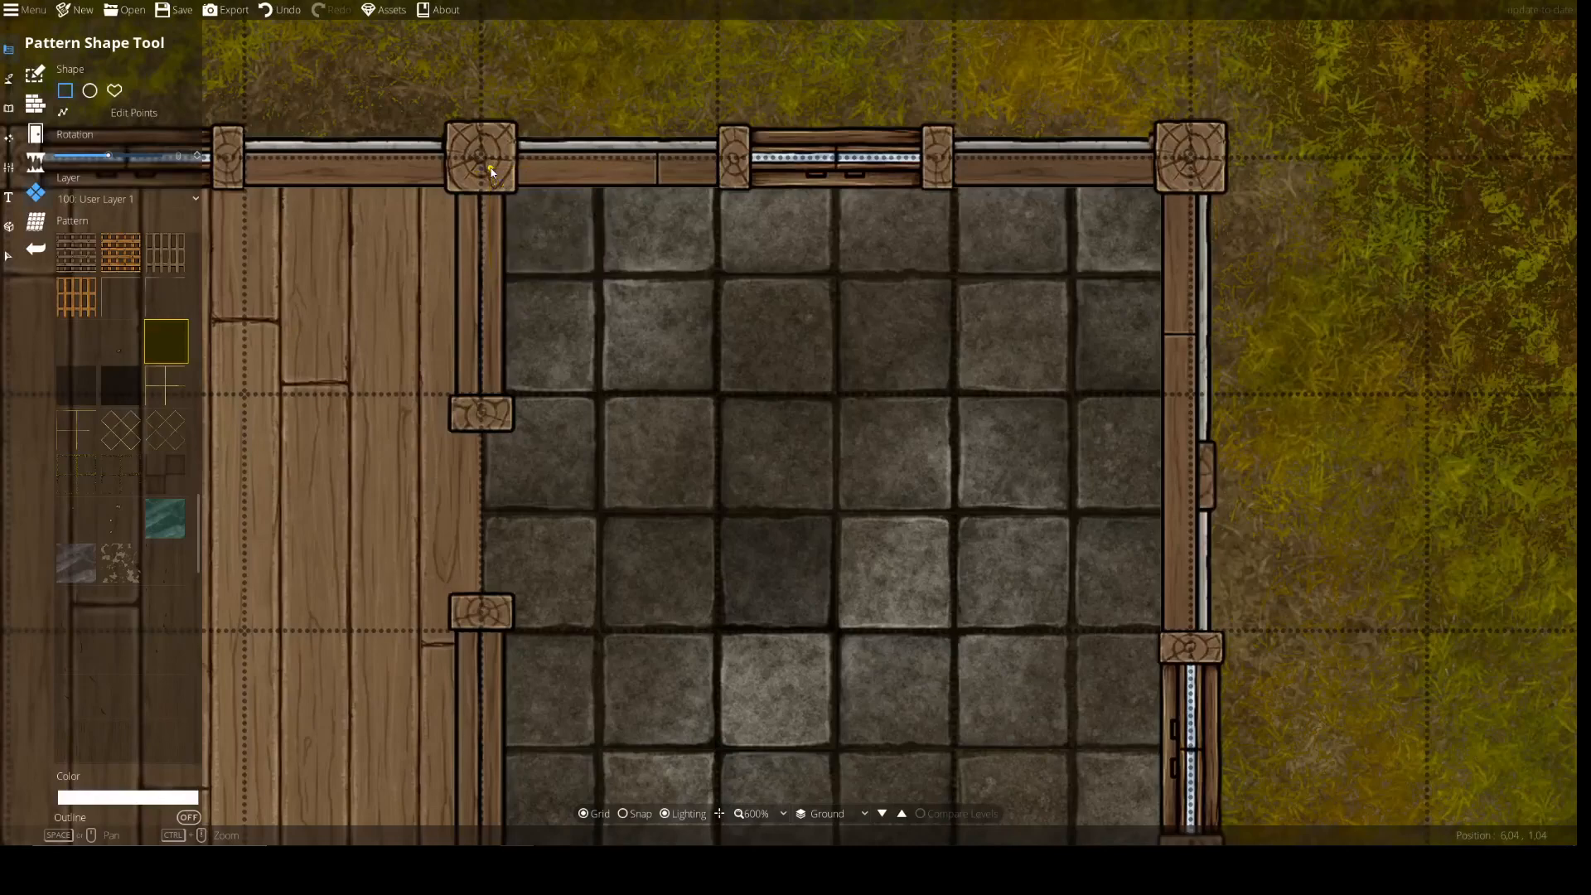
pyautogui.moveTo(898, 448); pyautogui.dragTo(776, 360)
pyautogui.moveTo(839, 303); pyautogui.dragTo(953, 189)
pyautogui.moveTo(936, 460); pyautogui.dragTo(1011, 155)
pyautogui.moveTo(913, 473); pyautogui.dragTo(789, 597)
pyautogui.moveTo(696, 489); pyautogui.dragTo(793, 526)
pyautogui.scroll(-2, 794, 527)
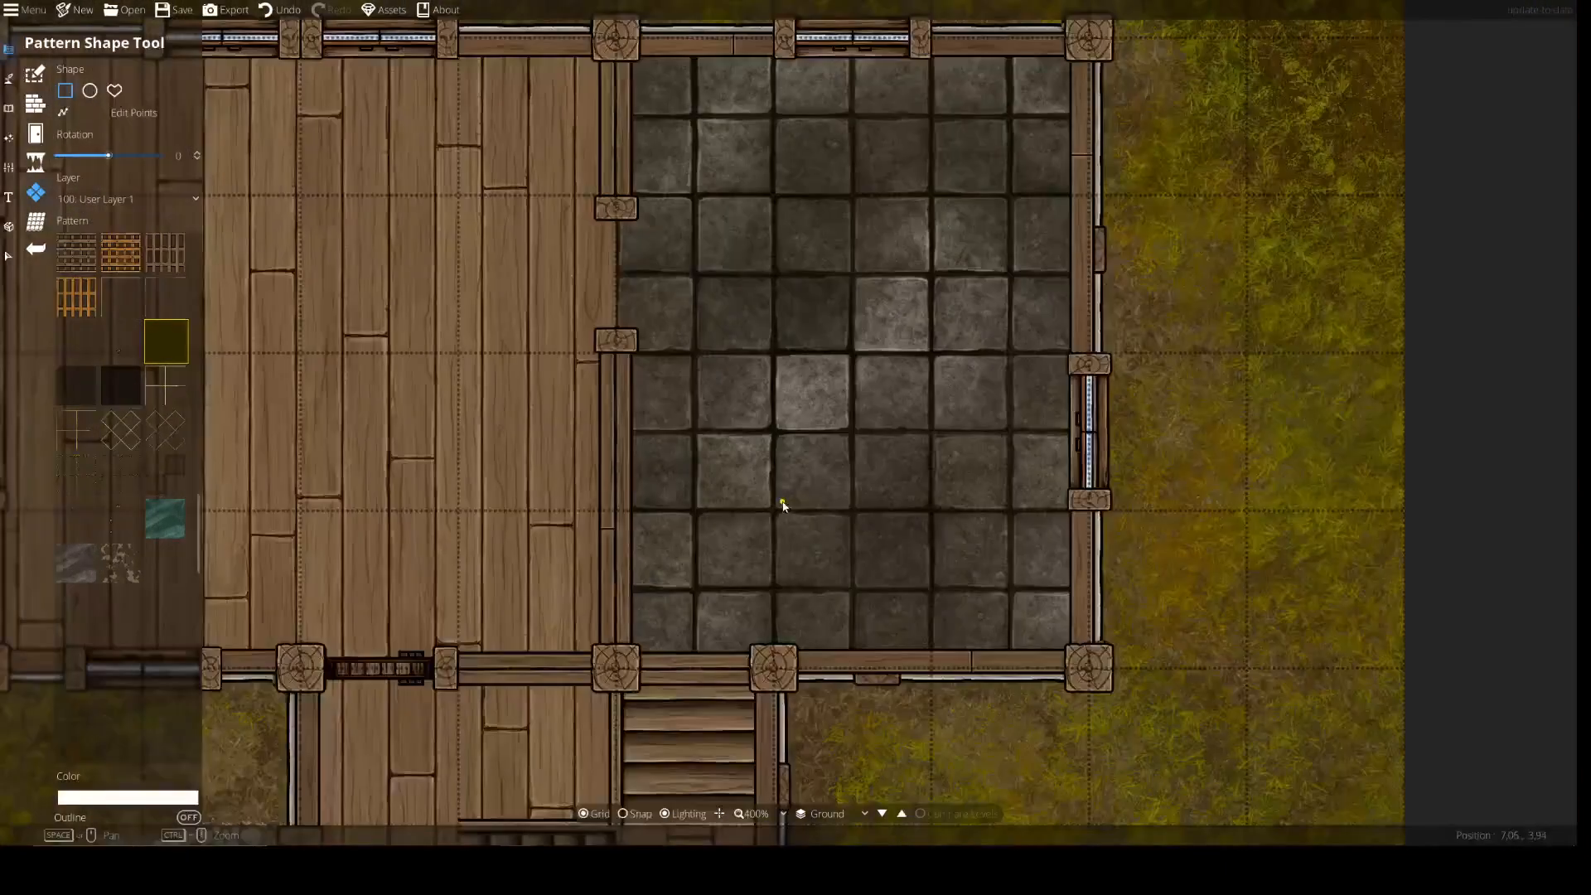
pyautogui.moveTo(719, 478); pyautogui.dragTo(1031, 463)
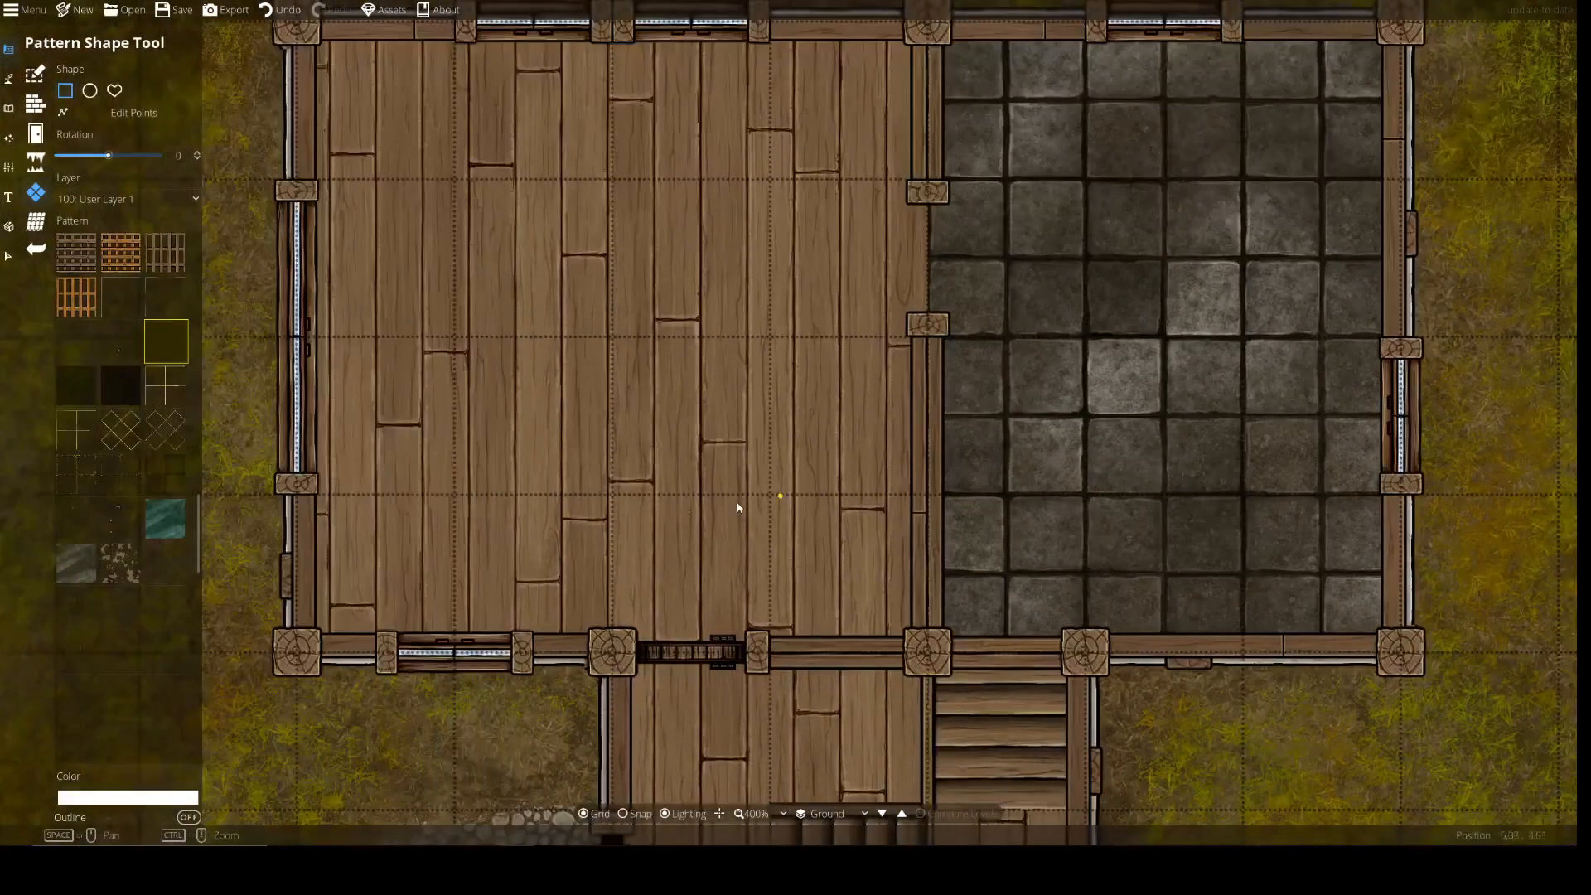
# Cover the plank floors of the left room and the extension with rectangular shapes of a subtle overlay pattern
pyautogui.click(152, 469)
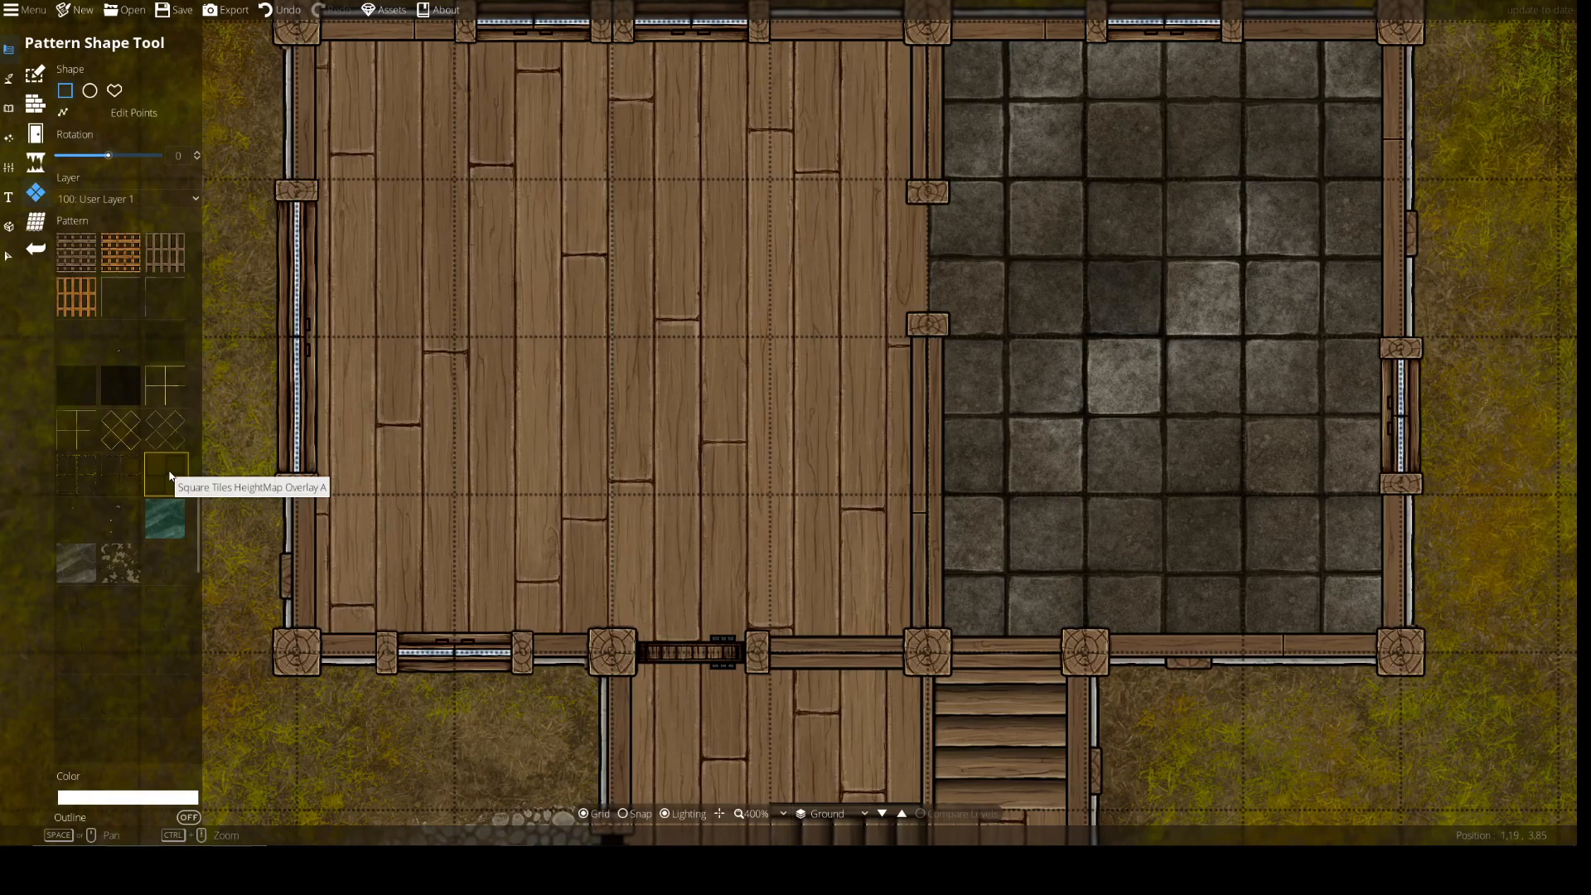
pyautogui.scroll(-2, 113, 541)
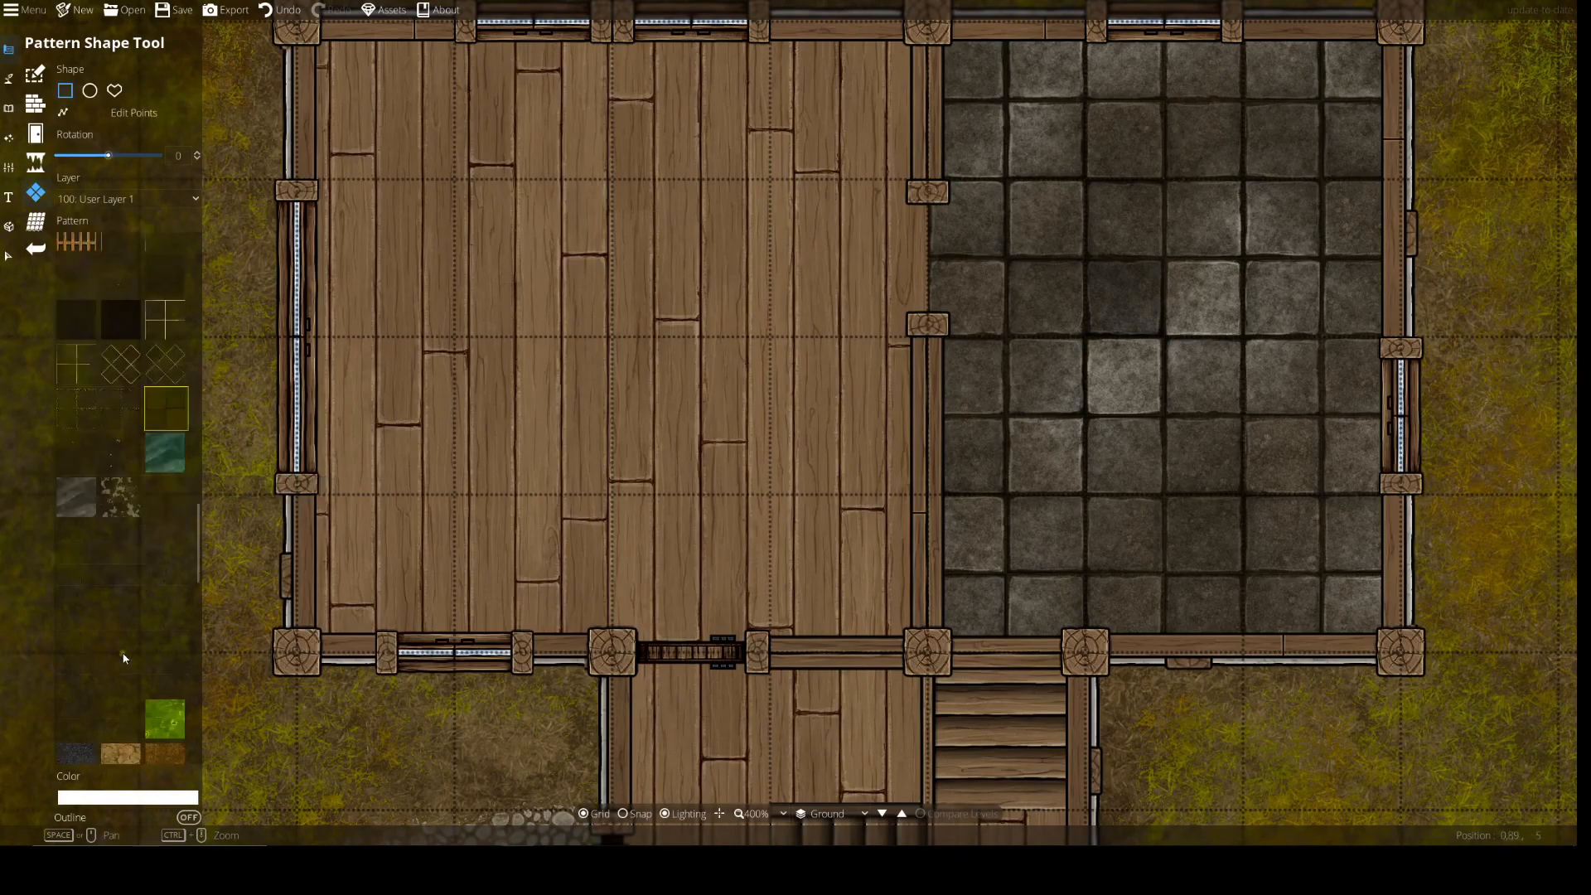
pyautogui.click(168, 562)
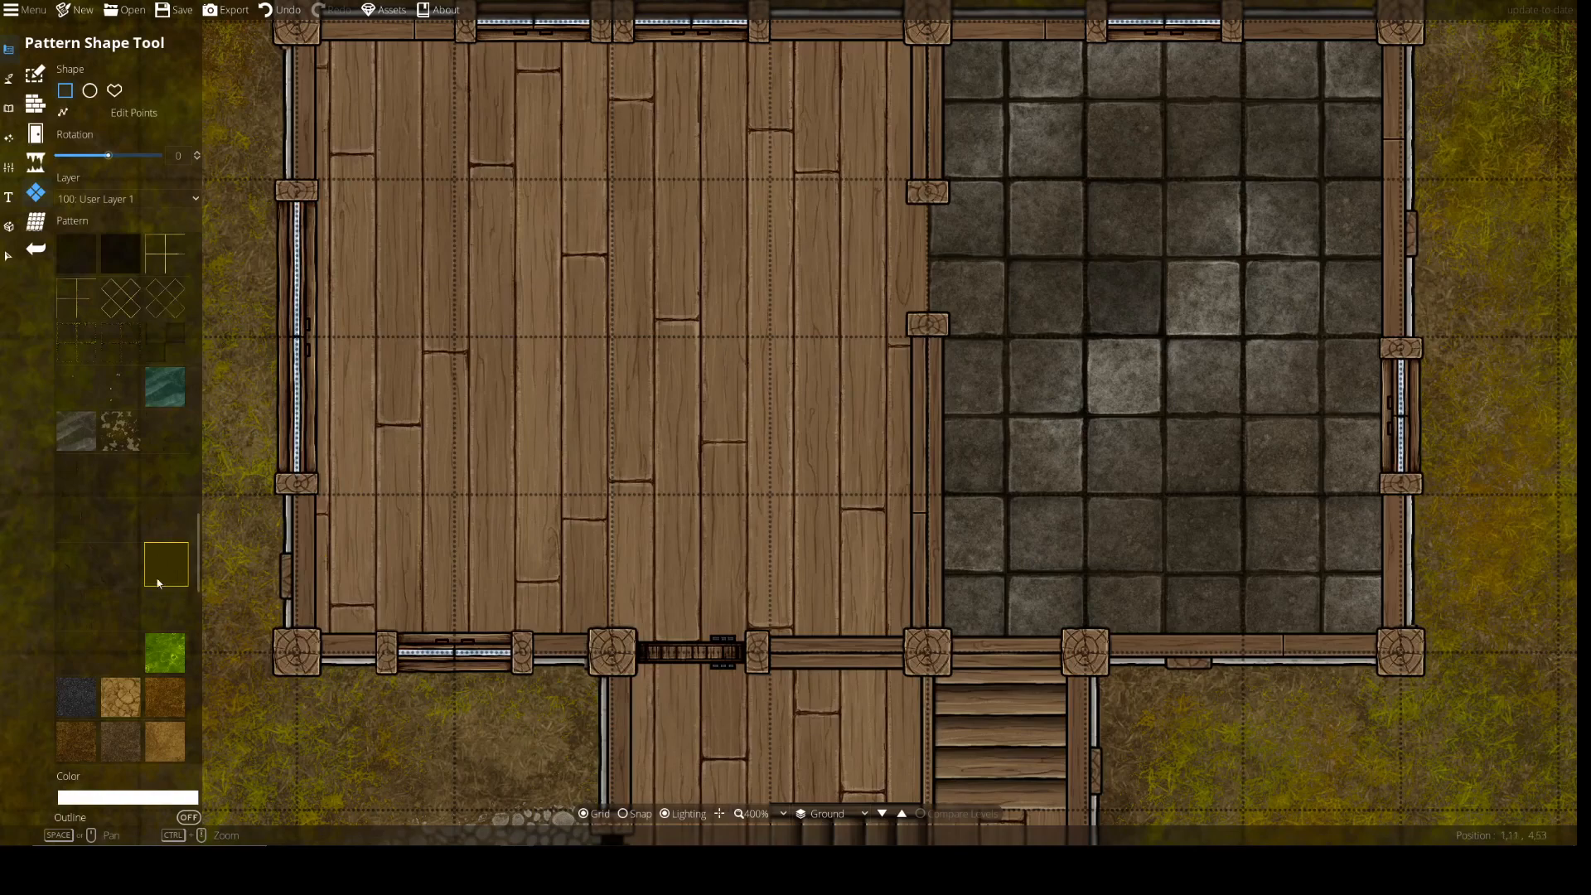
pyautogui.moveTo(296, 38); pyautogui.dragTo(908, 678)
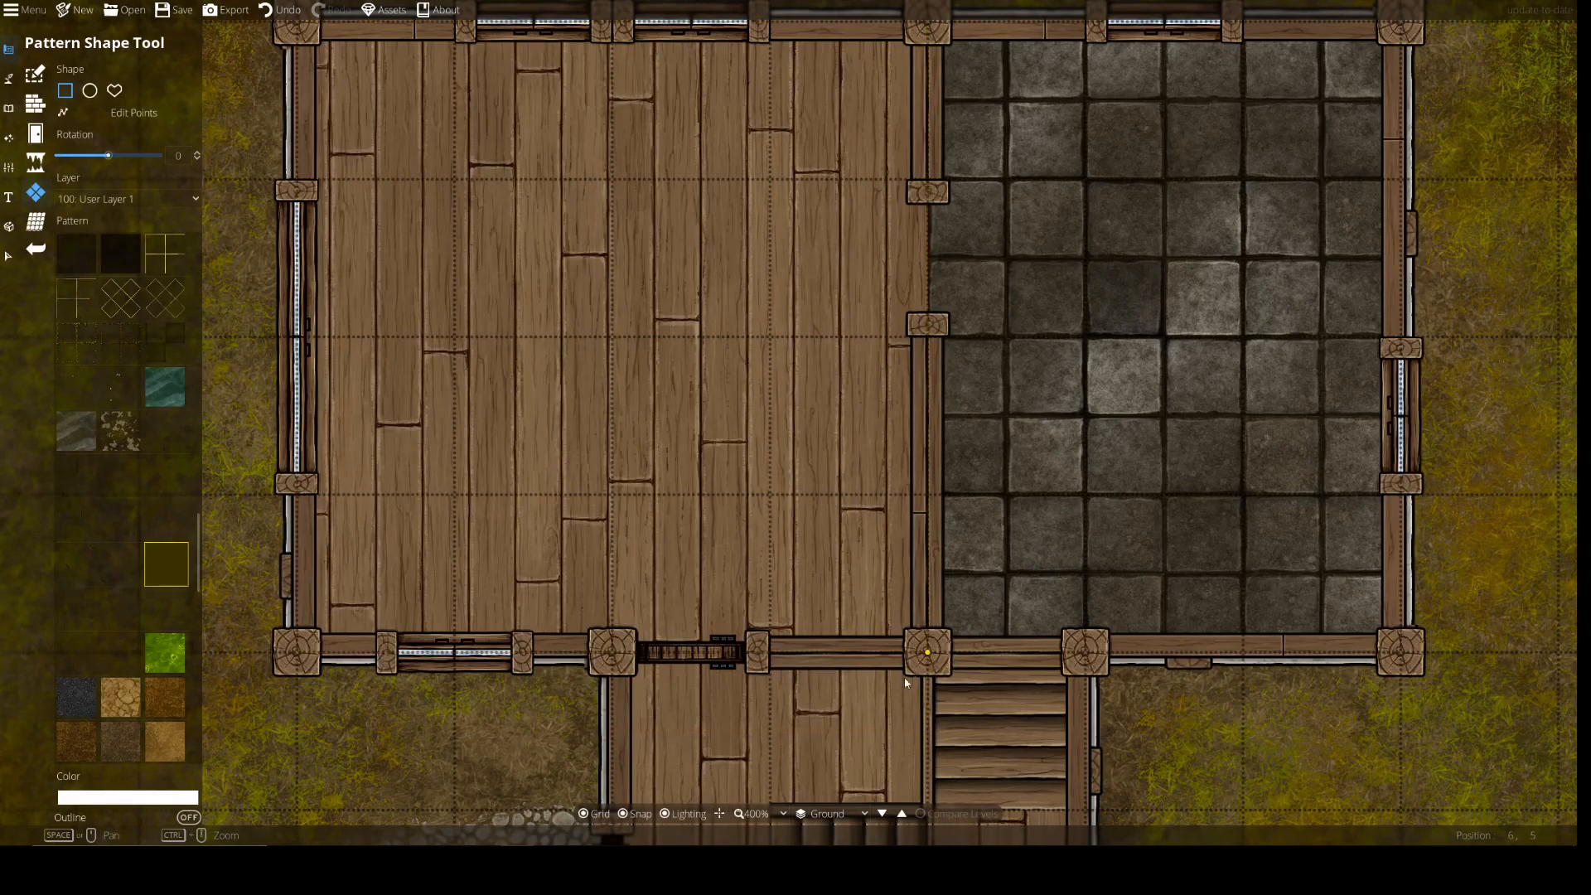
pyautogui.scroll(-5, 907, 678)
pyautogui.moveTo(580, 377); pyautogui.dragTo(1070, 713)
pyautogui.moveTo(533, 391); pyautogui.dragTo(632, 533)
# Try covering part of the left room's plank floor with a rectangular shape of a broken-wood overlay pattern
pyautogui.click(107, 489)
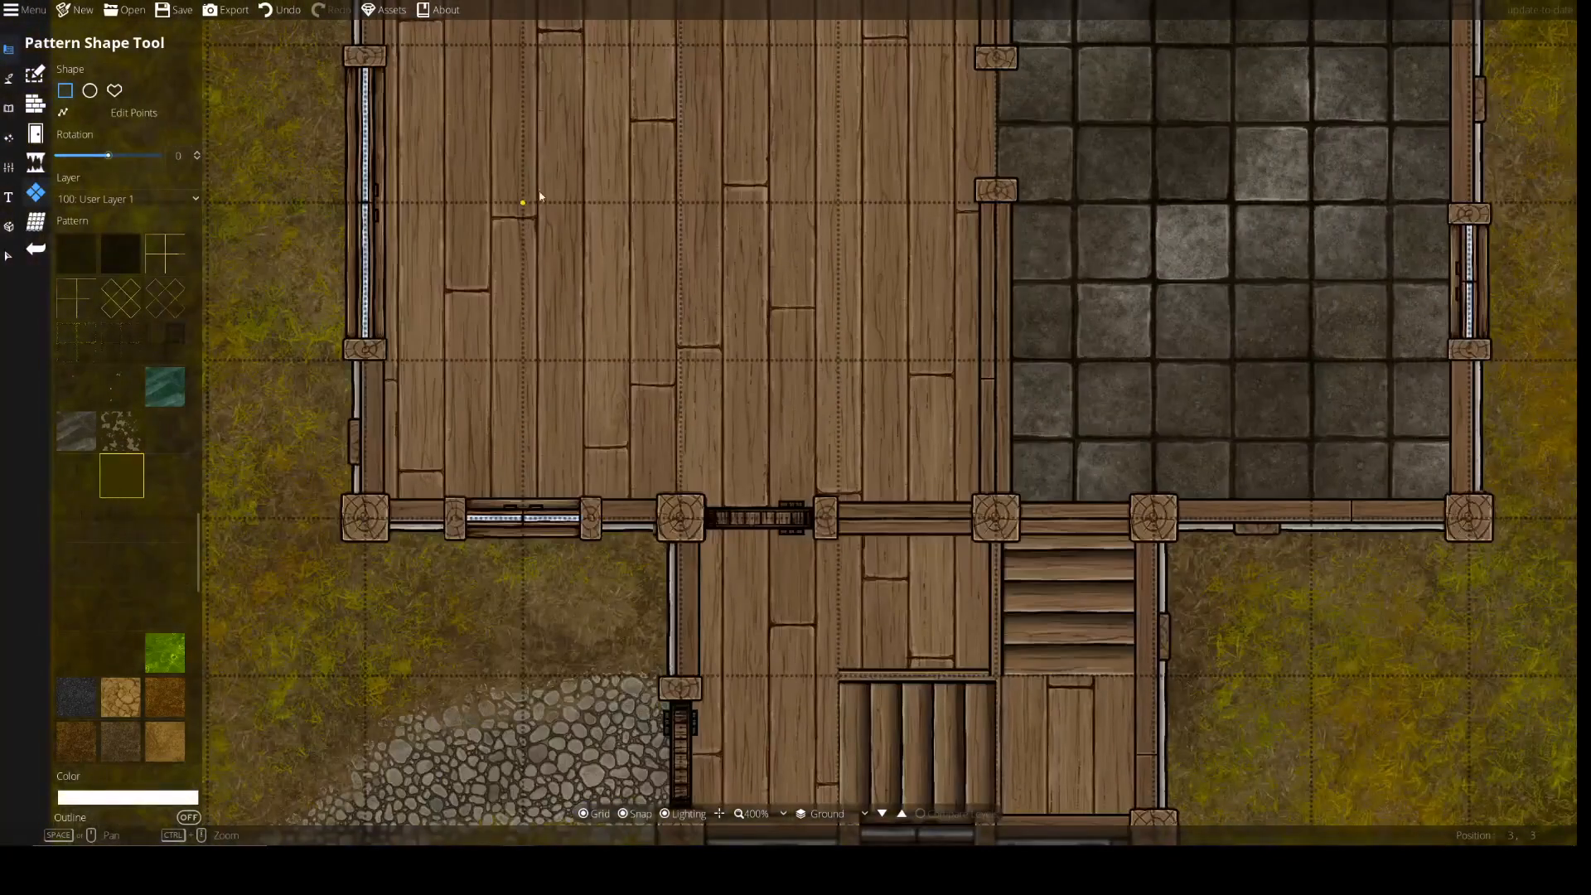
pyautogui.moveTo(539, 196); pyautogui.dragTo(898, 482)
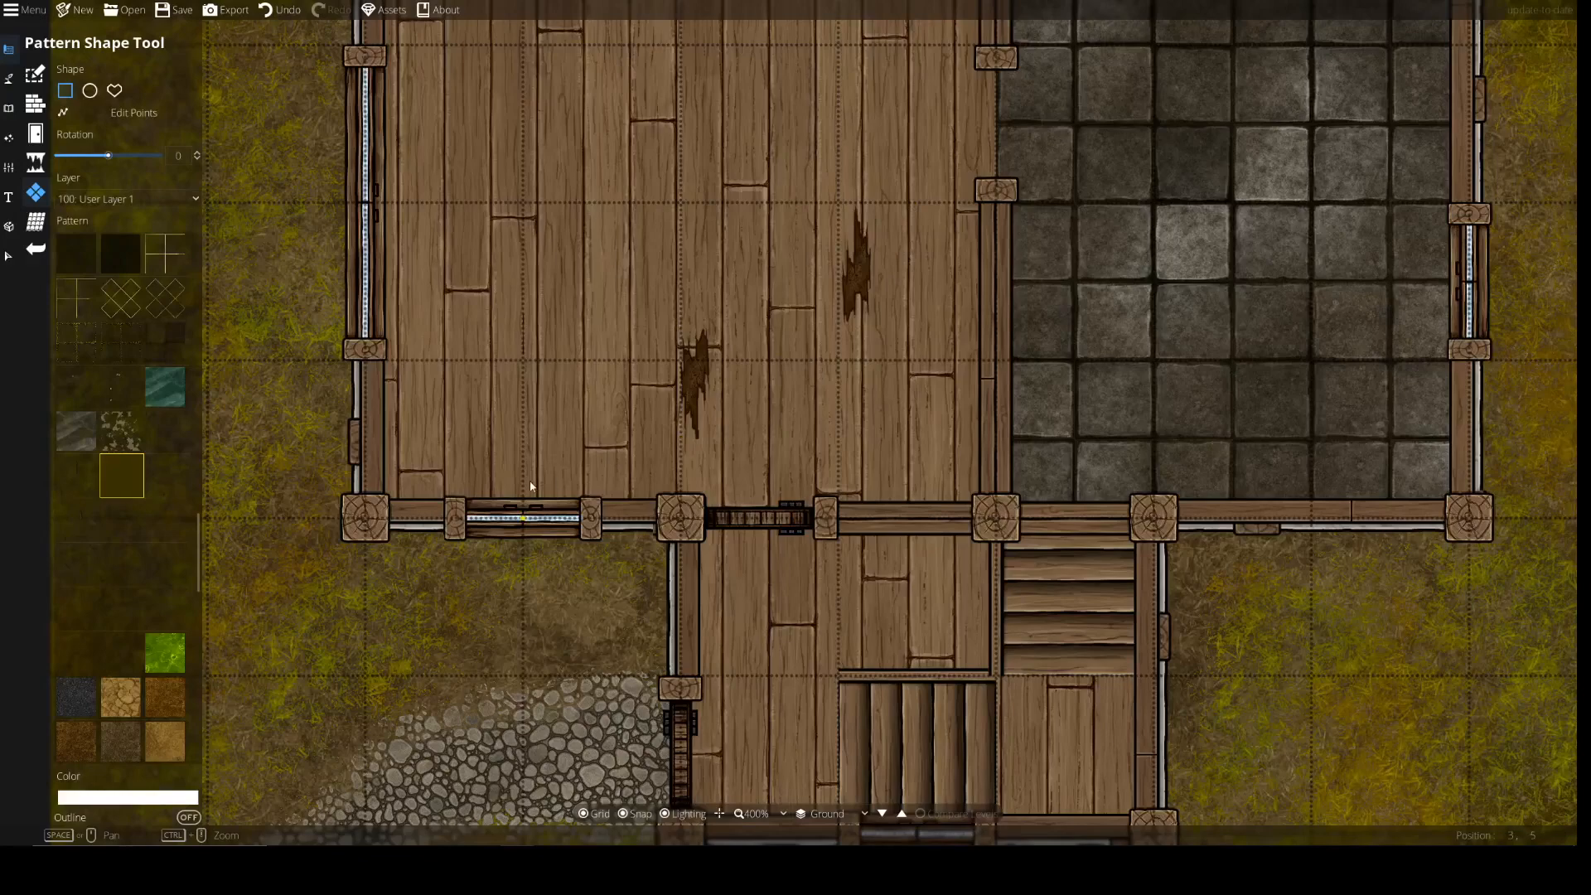
pyautogui.hotkey('ctrl', 'z')
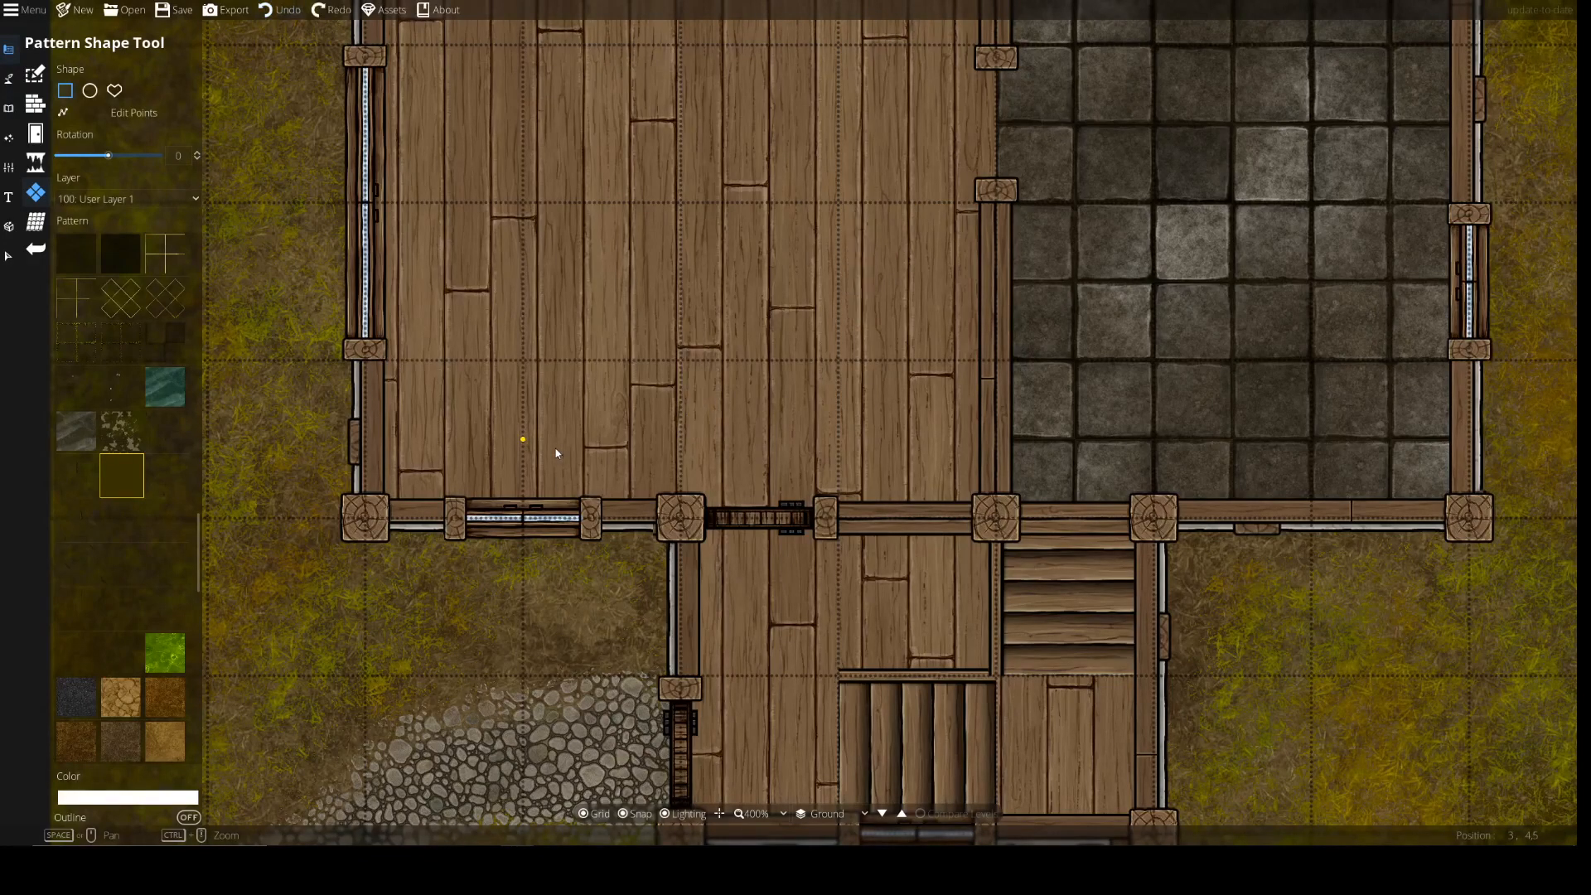
pyautogui.moveTo(794, 432); pyautogui.dragTo(736, 608)
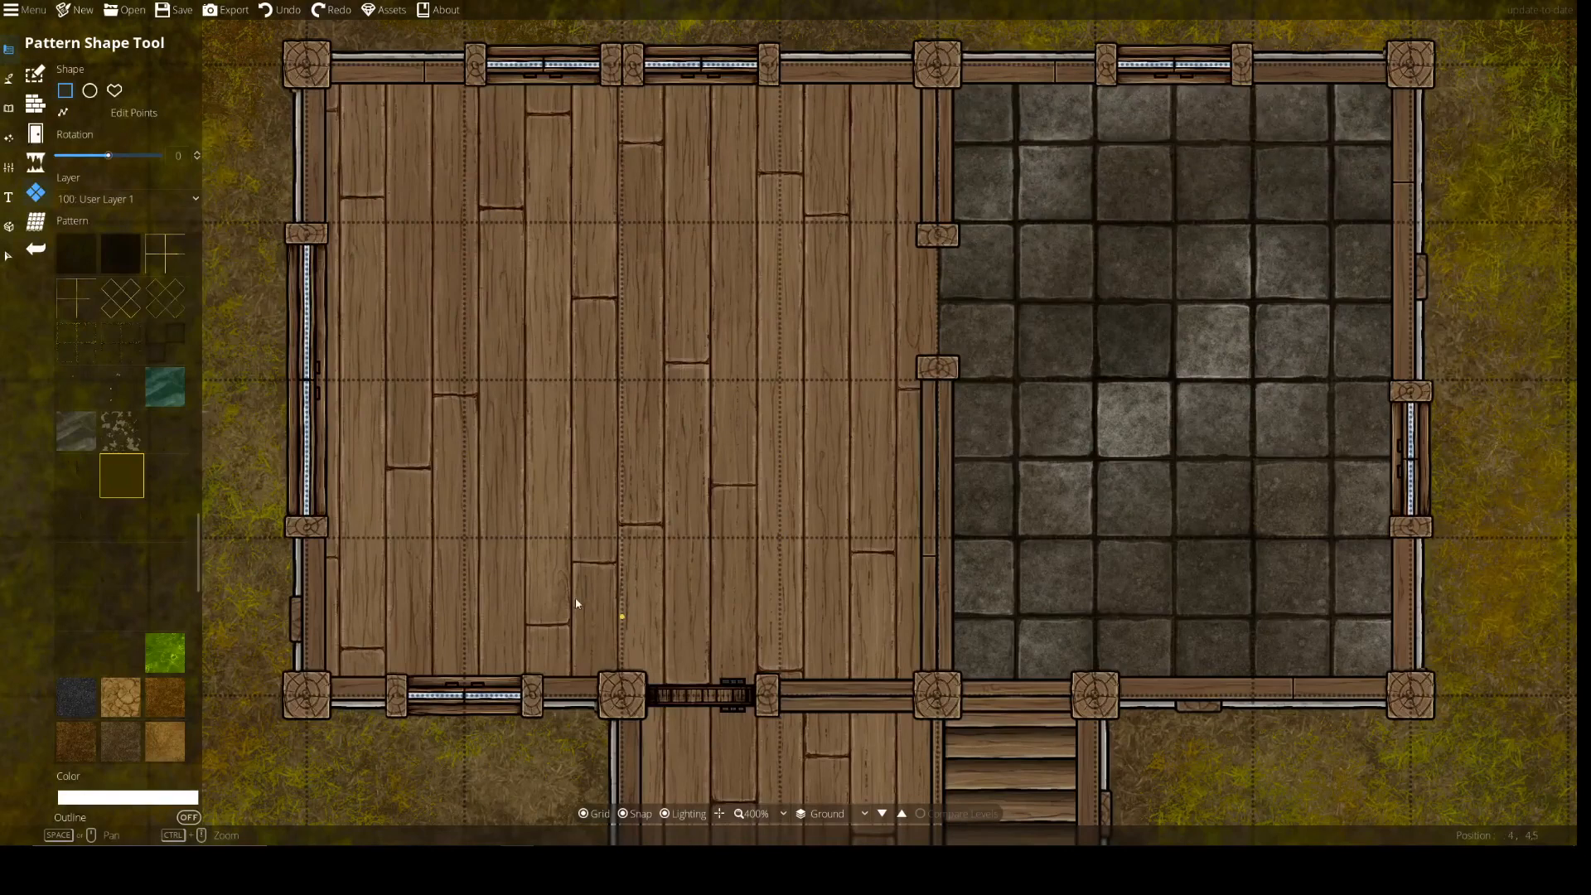
pyautogui.moveTo(489, 547); pyautogui.dragTo(602, 553)
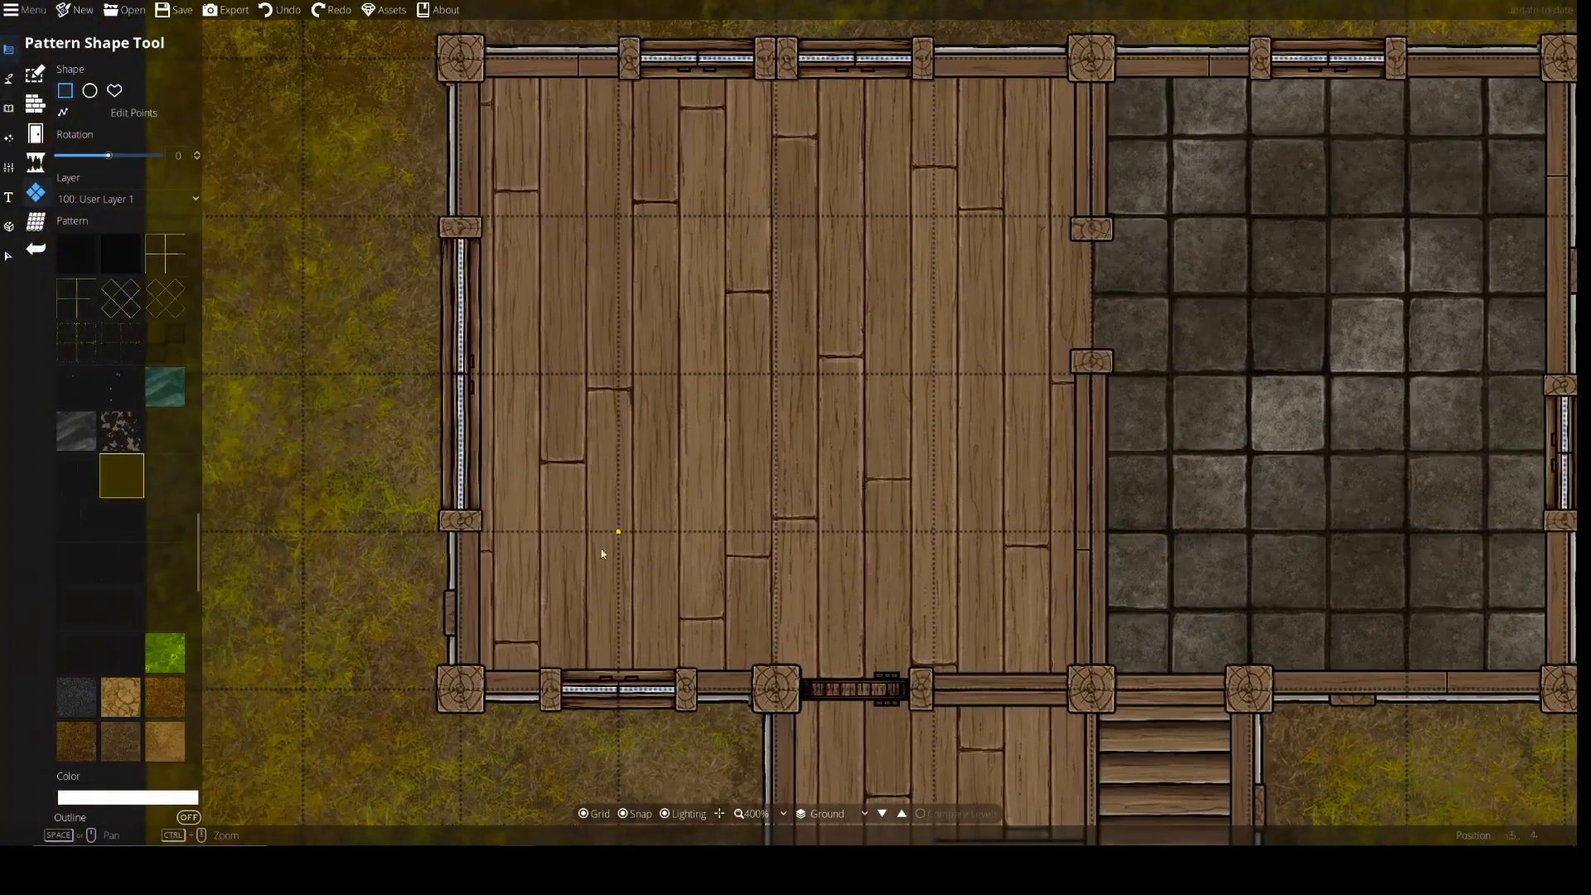
# Try a speckled overlay pattern in a tall rectangle over the grass beside the left room
pyautogui.click(118, 392)
pyautogui.scroll(-3, 272, 409)
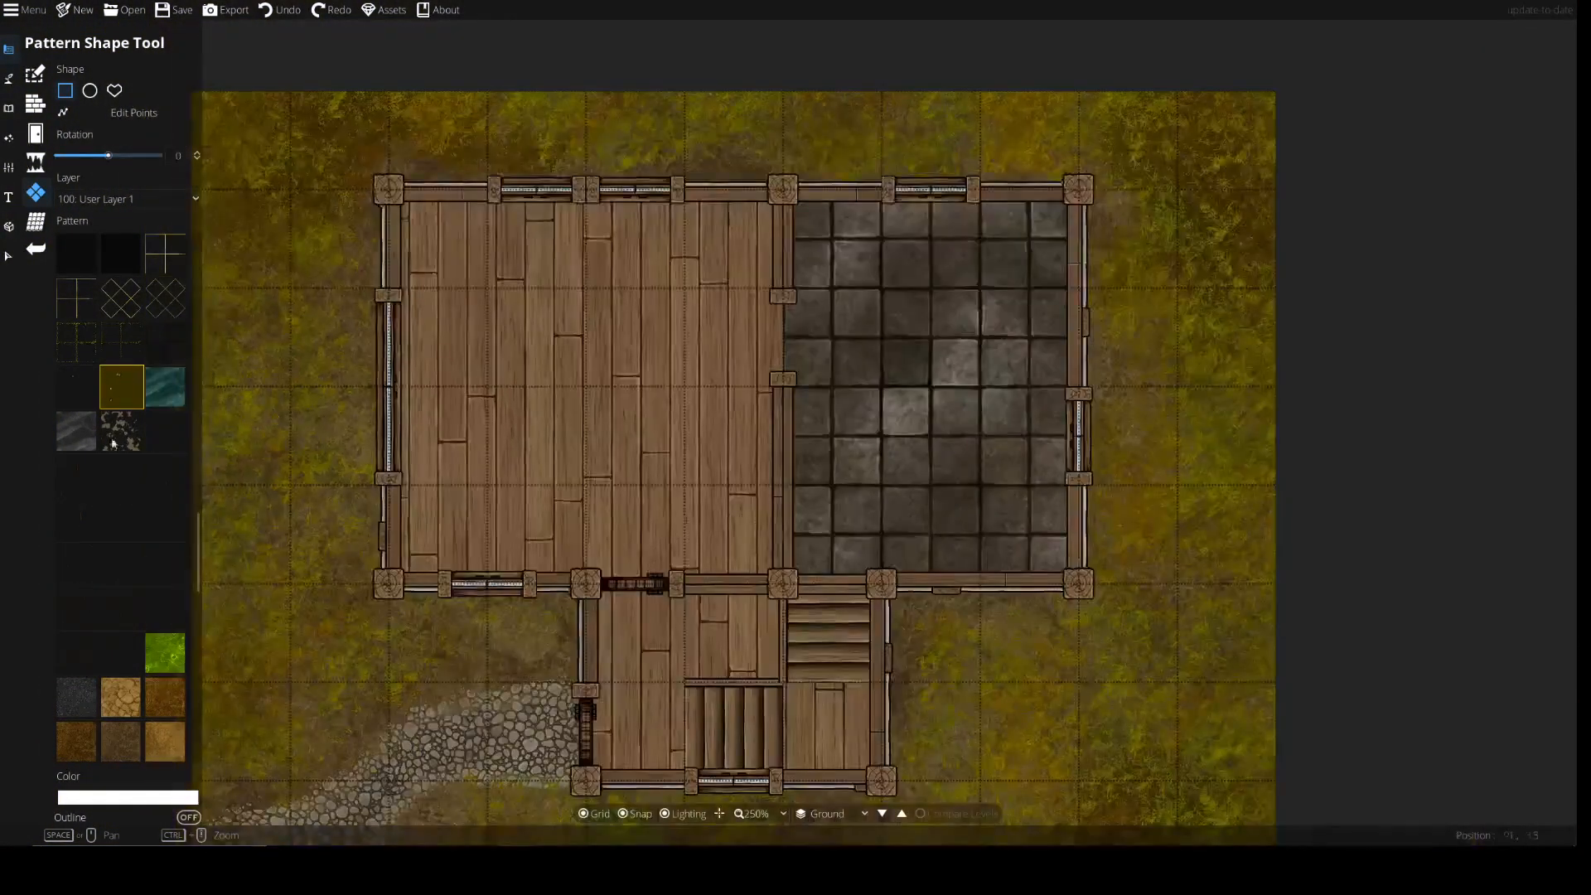
pyautogui.scroll(3, 129, 560)
pyautogui.click(131, 406)
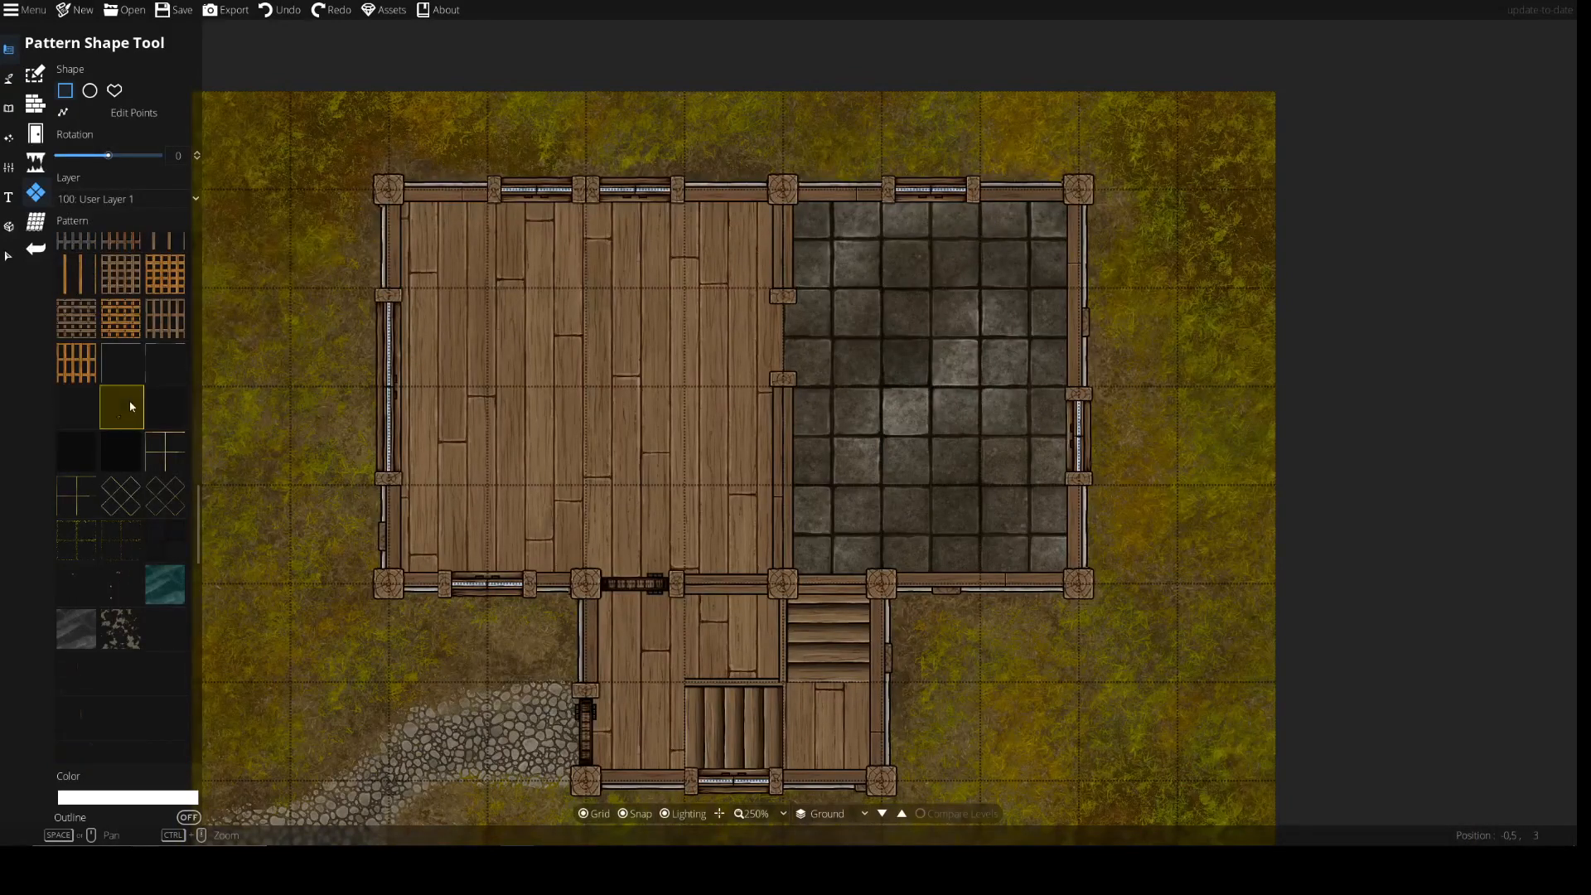
pyautogui.moveTo(362, 210); pyautogui.dragTo(448, 177)
pyautogui.moveTo(479, 56)
pyautogui.mouseDown()
pyautogui.moveTo(259, 673)
pyautogui.moveTo(270, 686)
pyautogui.mouseUp()
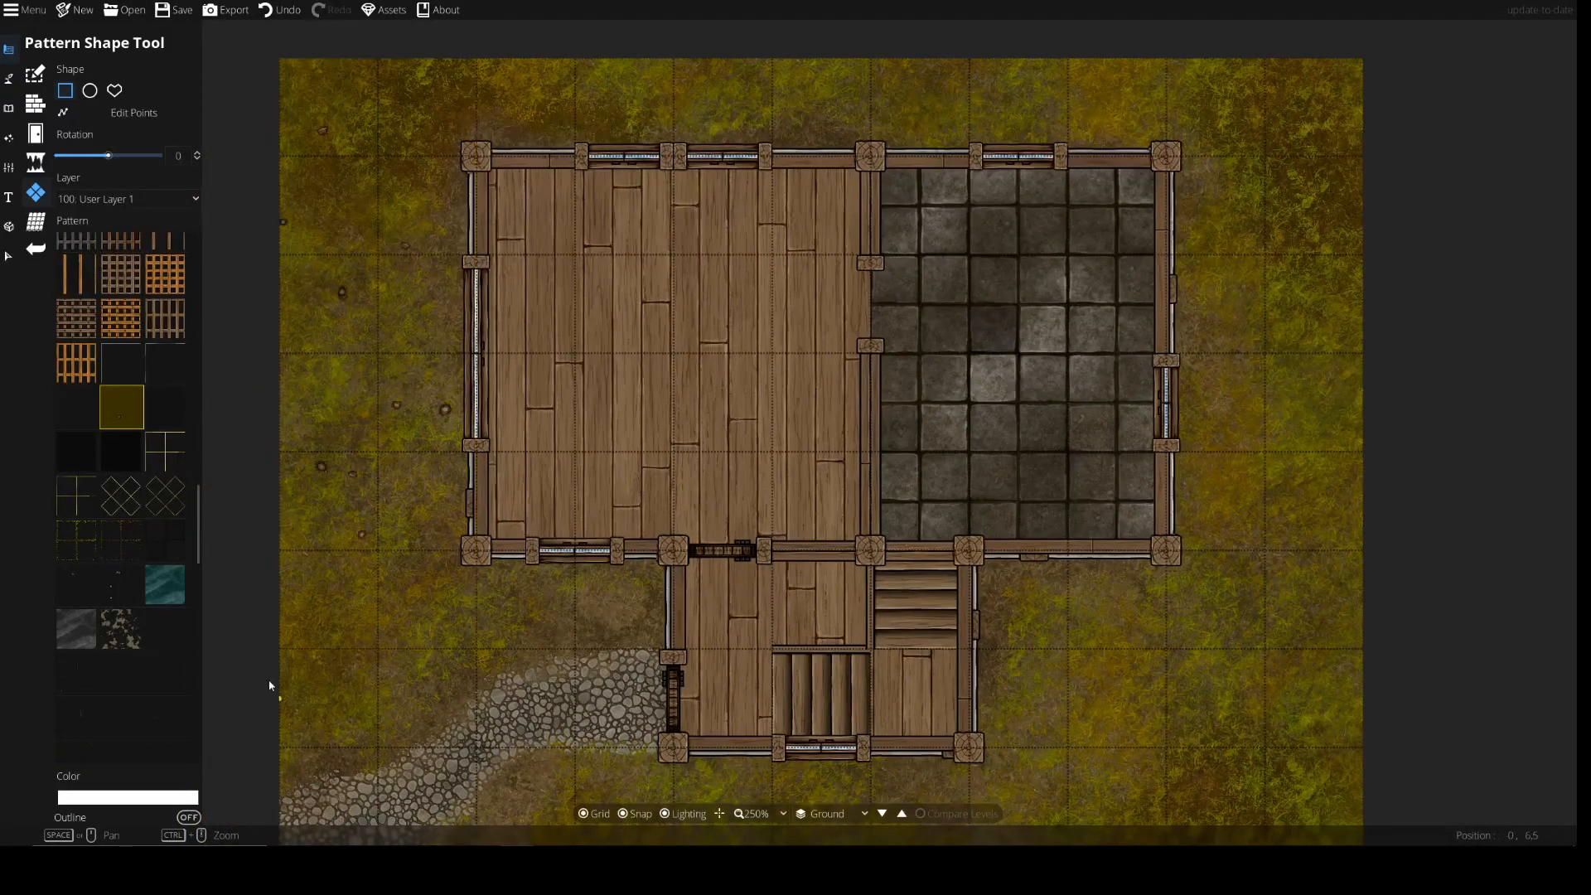
# Switch to the neighbouring stone-speckle overlay pattern, undoing the test patches on the grass
pyautogui.click(79, 423)
pyautogui.hotkey('ctrl', 'z')
pyautogui.moveTo(458, 82); pyautogui.dragTo(238, 551)
pyautogui.moveTo(441, 521); pyautogui.dragTo(401, 344)
pyautogui.hotkey('ctrl', 'z')
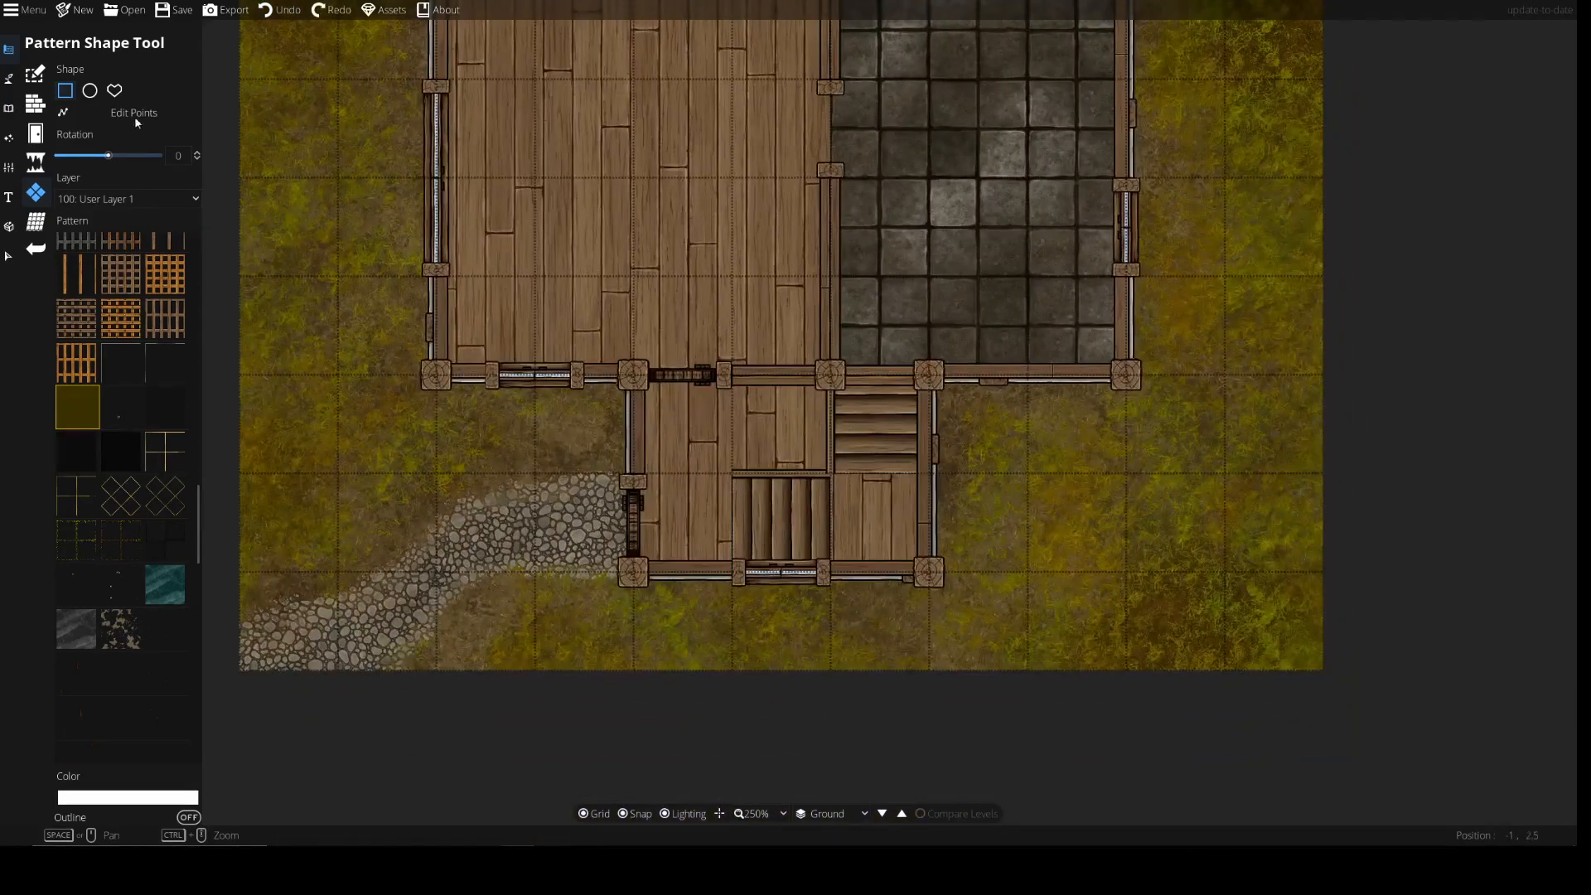
# Try covering the whole map with the stone-speckle pattern on layer -100: Below Water, and undo it
pyautogui.click(149, 203)
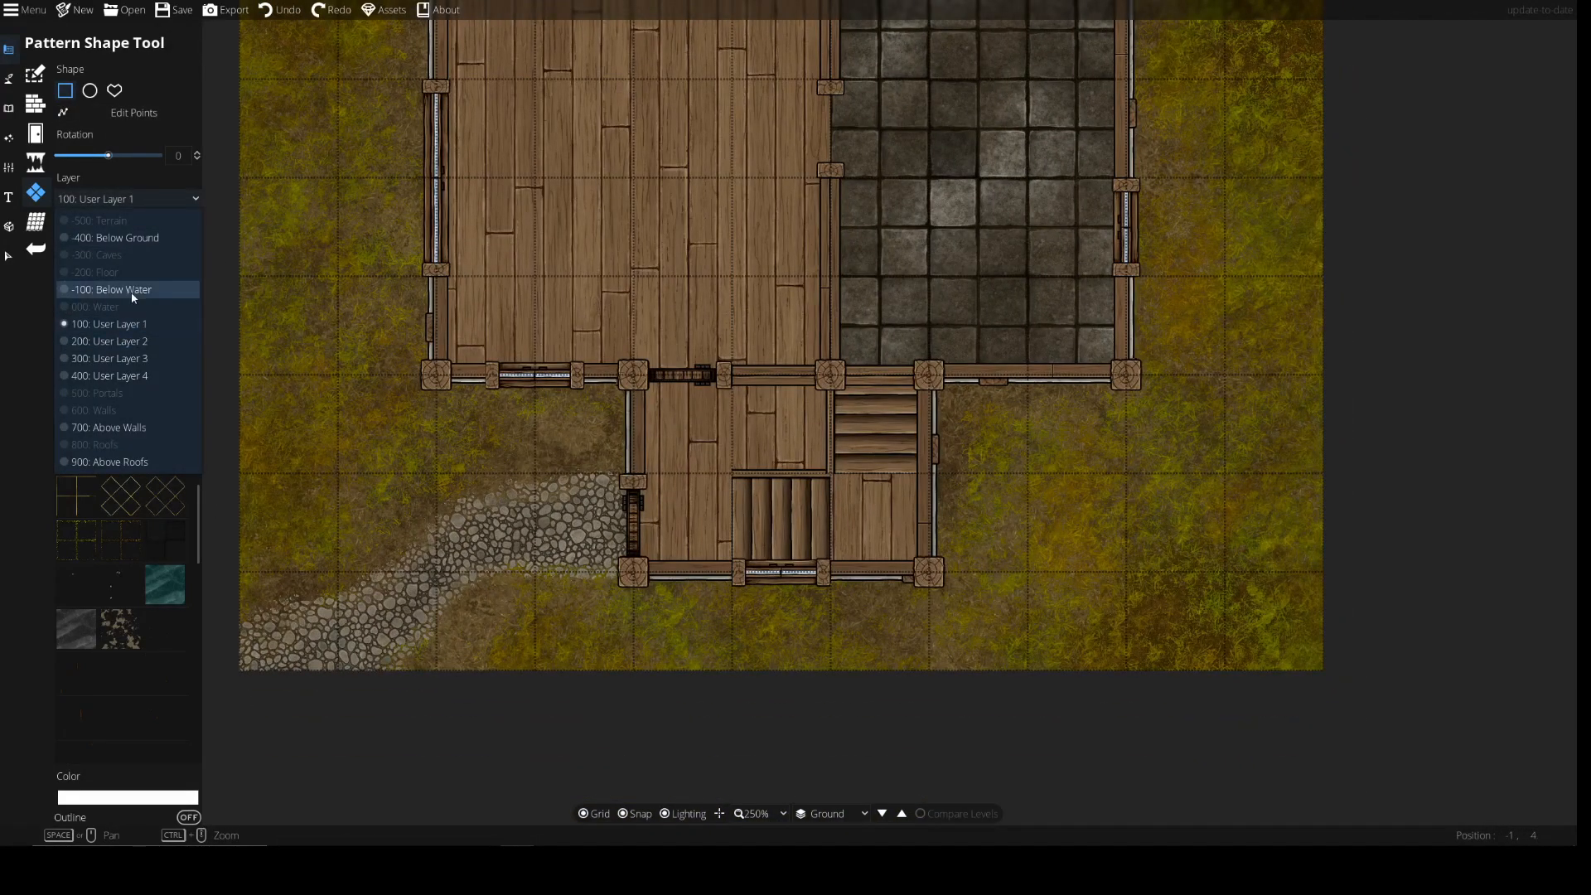
pyautogui.click(132, 290)
pyautogui.scroll(-1, 589, 256)
pyautogui.moveTo(589, 256); pyautogui.dragTo(626, 385)
pyautogui.moveTo(358, 115); pyautogui.dragTo(1227, 729)
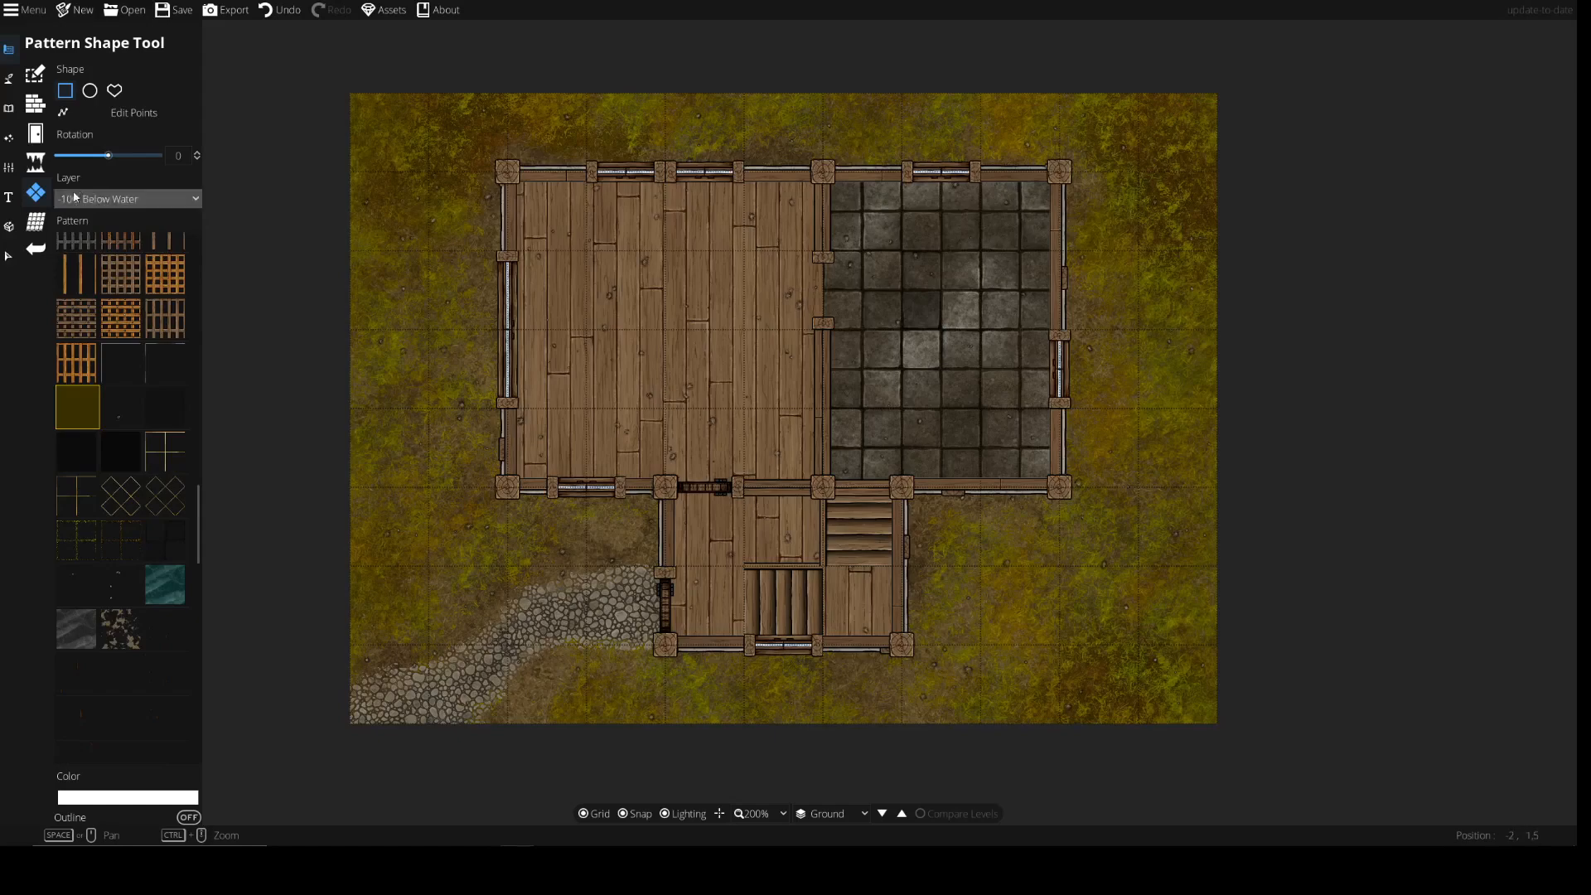
pyautogui.hotkey('ctrl', 'z')
# Cover the whole map with a rectangular shape of the stone-speckle pattern on layer -400: Below Ground
pyautogui.click(137, 203)
pyautogui.click(116, 237)
pyautogui.moveTo(346, 97); pyautogui.dragTo(1222, 738)
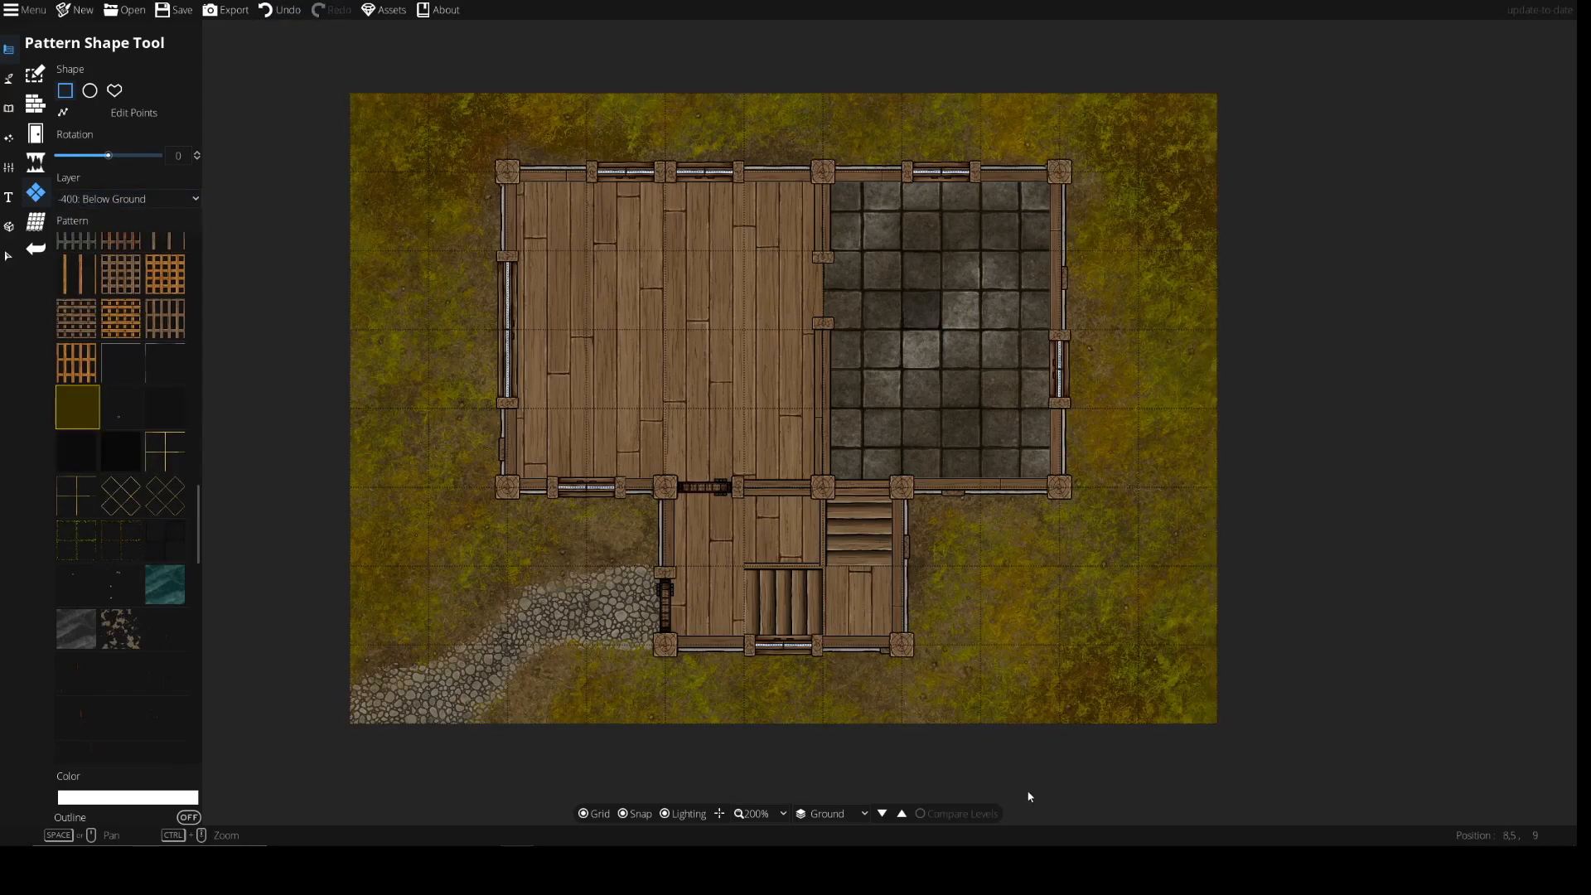
pyautogui.scroll(2, 791, 511)
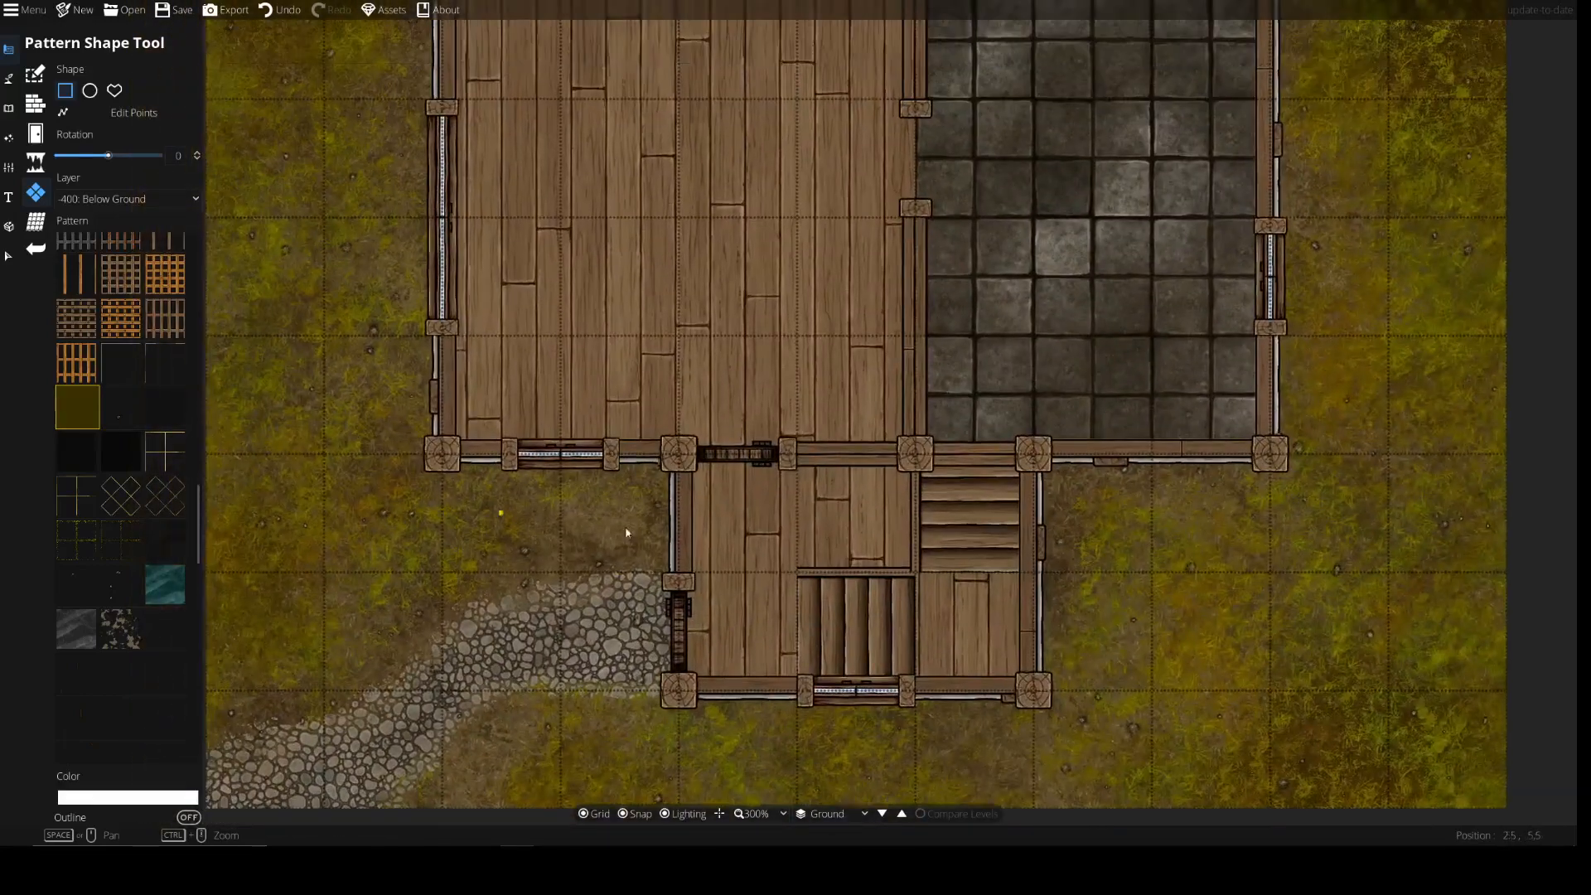
pyautogui.moveTo(1272, 533); pyautogui.dragTo(1130, 810)
pyautogui.moveTo(632, 265); pyautogui.dragTo(821, 213)
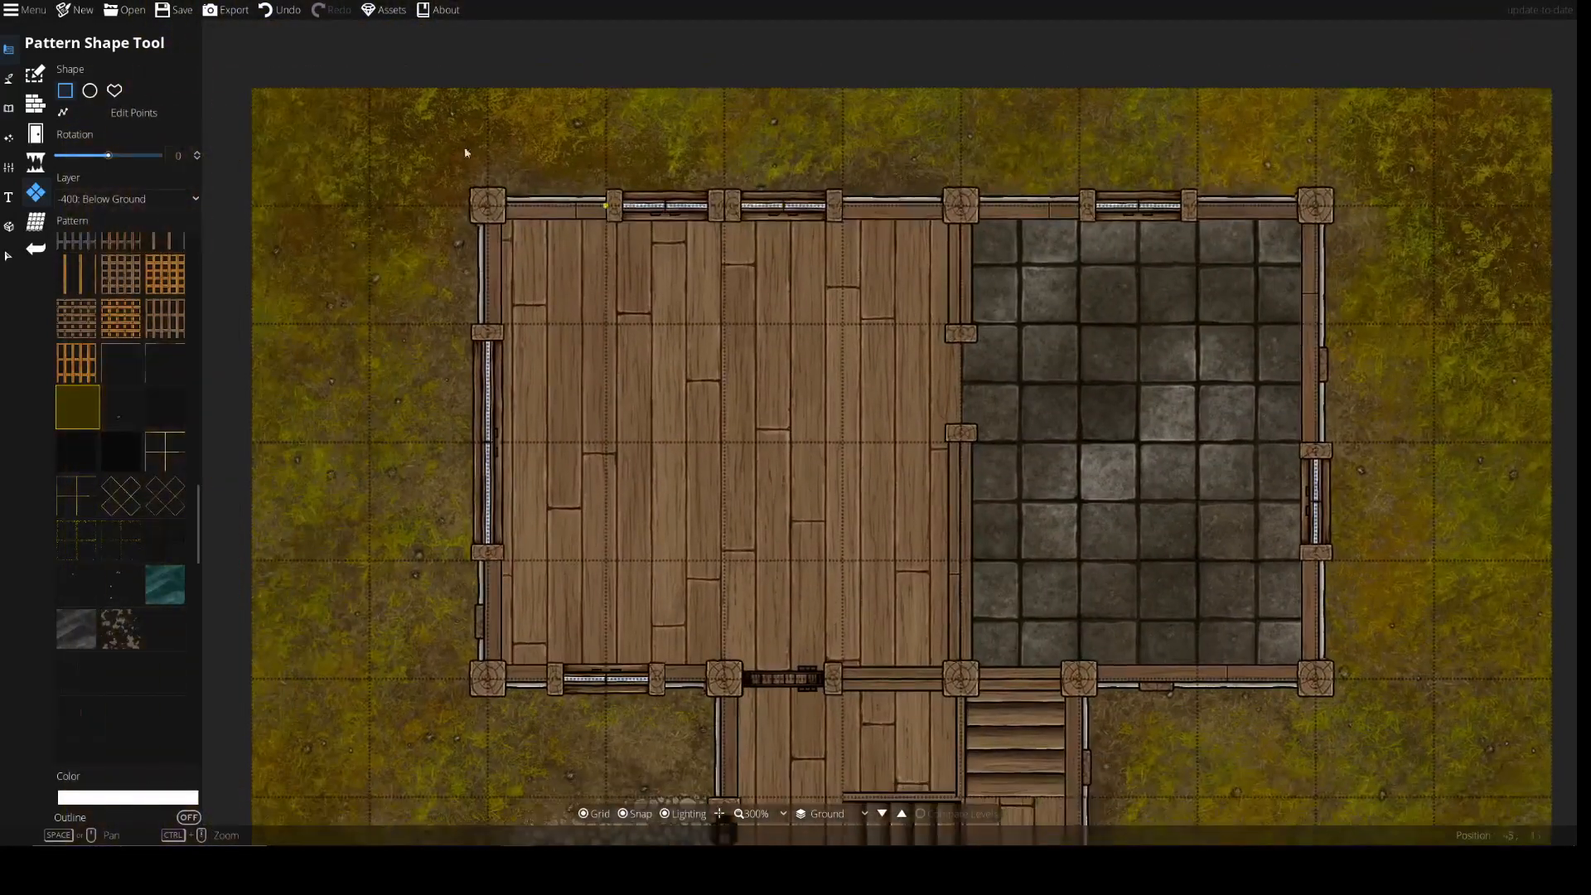
pyautogui.moveTo(514, 572); pyautogui.dragTo(456, 396)
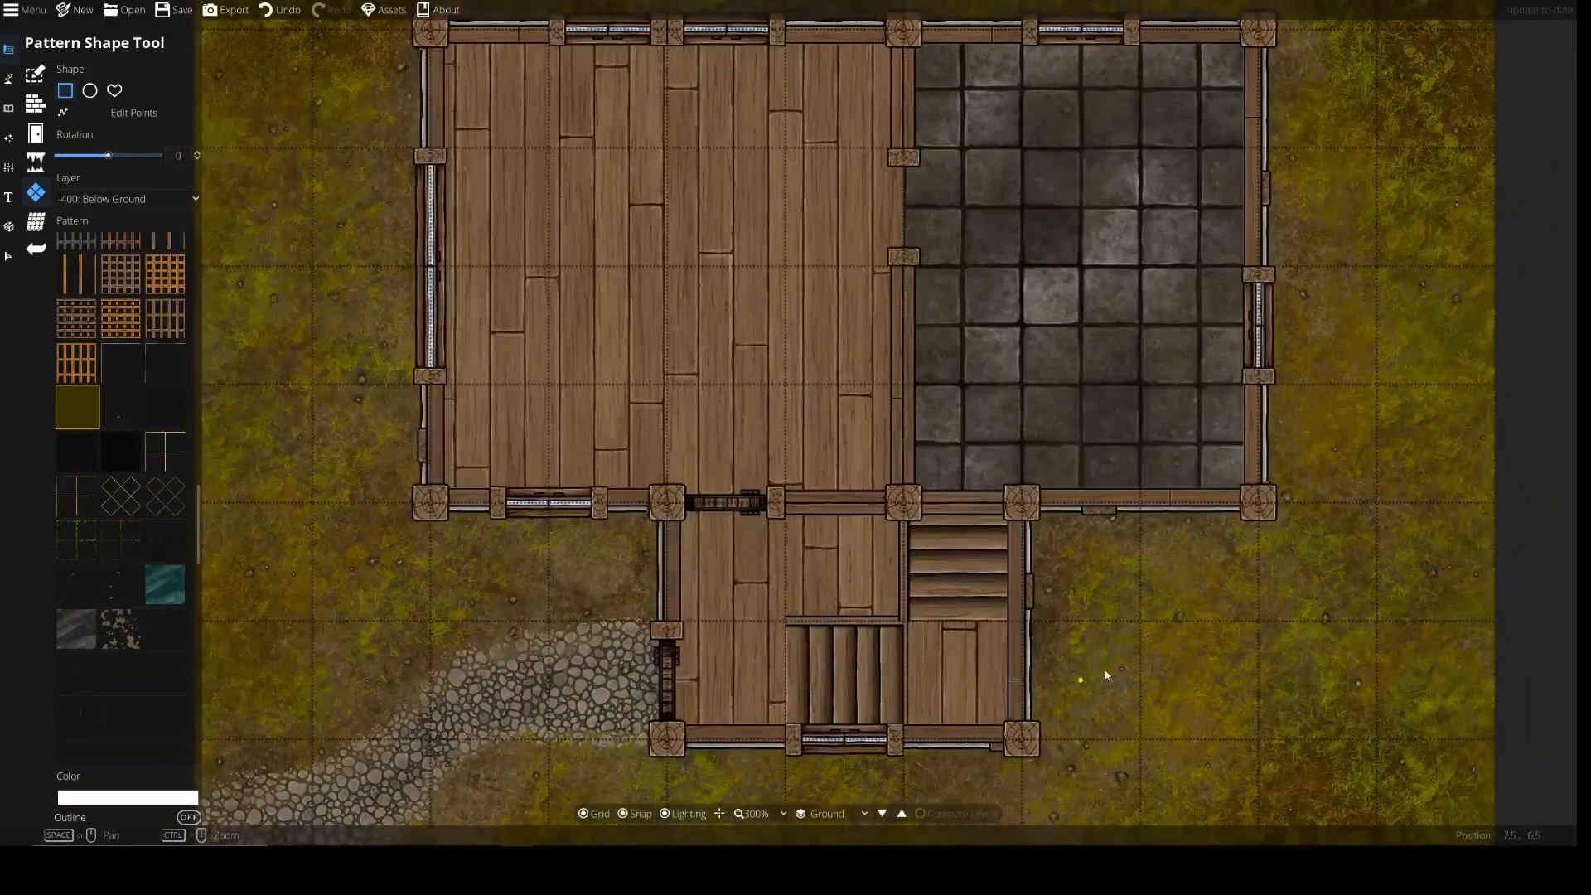
pyautogui.moveTo(1284, 592); pyautogui.dragTo(1305, 328)
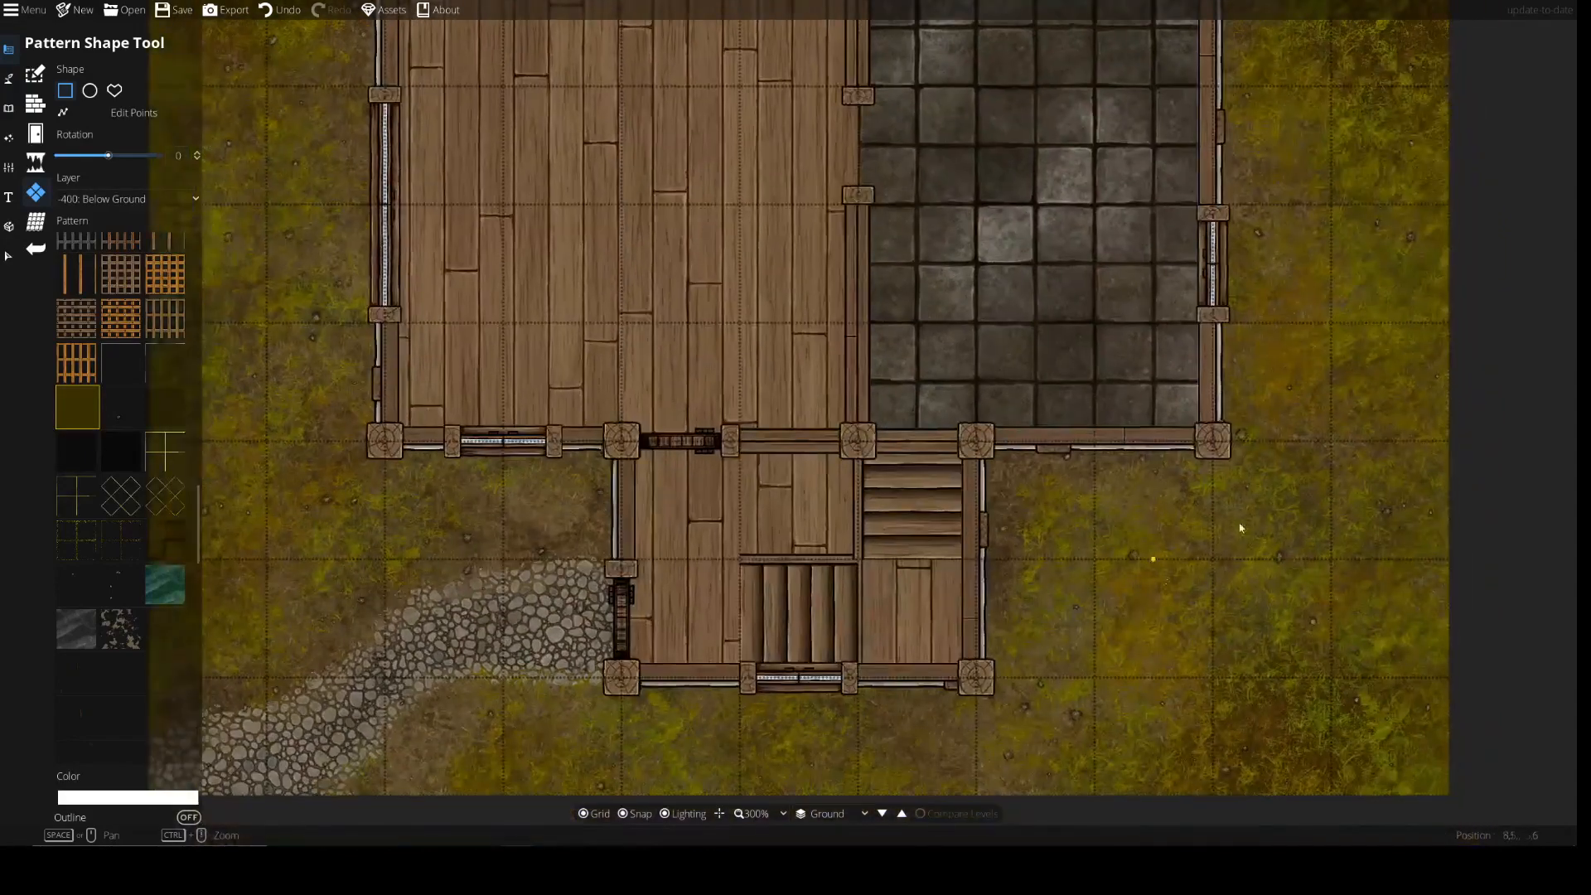
pyautogui.moveTo(764, 474); pyautogui.dragTo(765, 573)
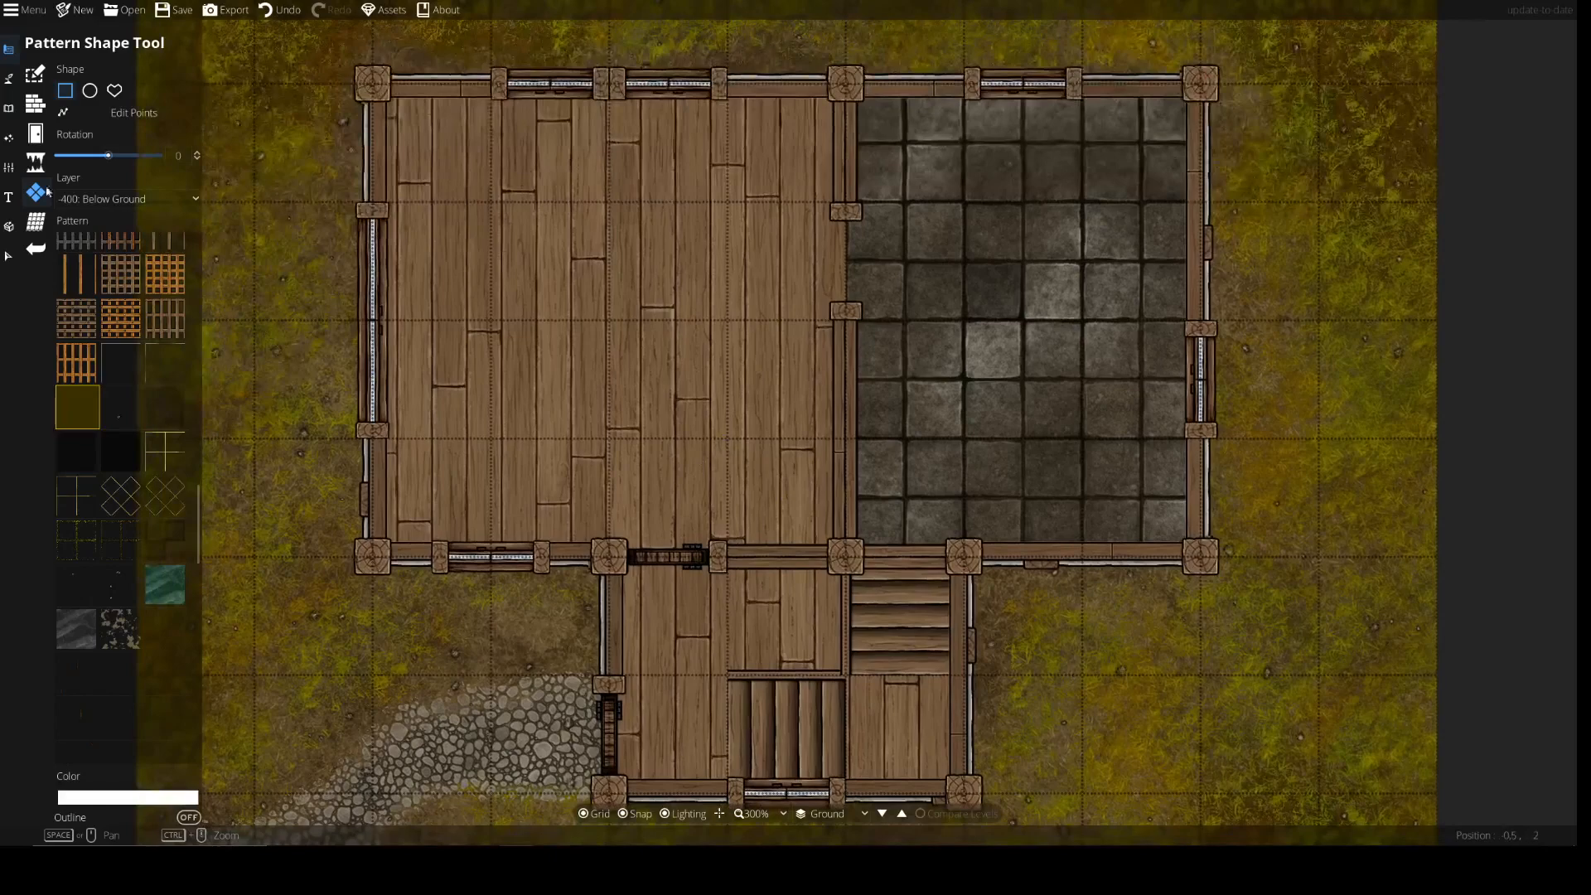
# Activate the Object Tool and set its layer to 100: User Layer 1
pyautogui.click(8, 107)
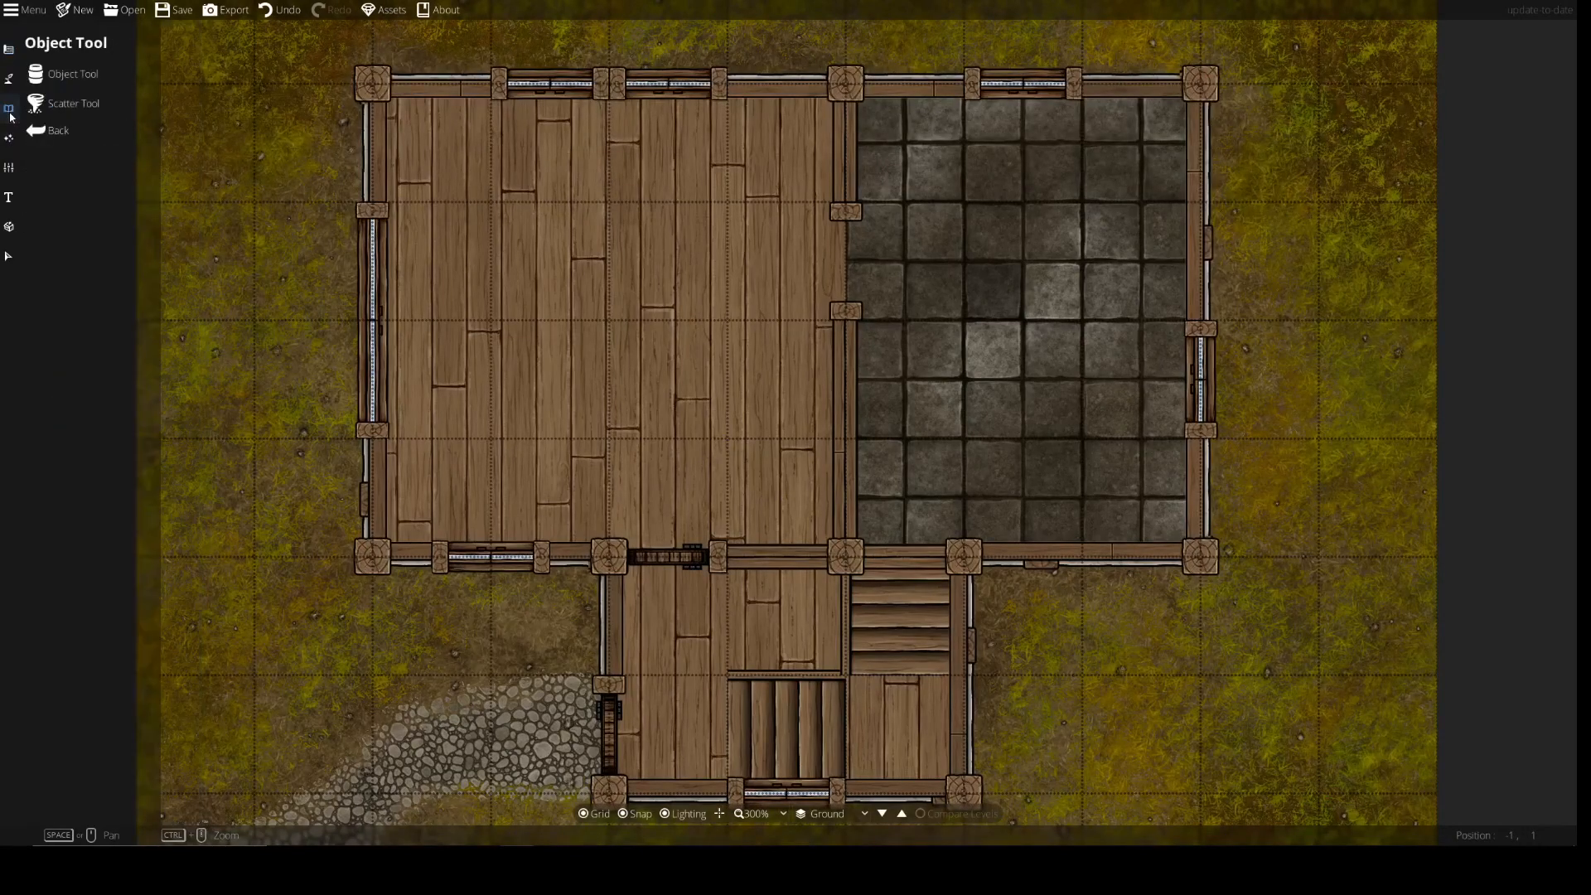
pyautogui.click(79, 77)
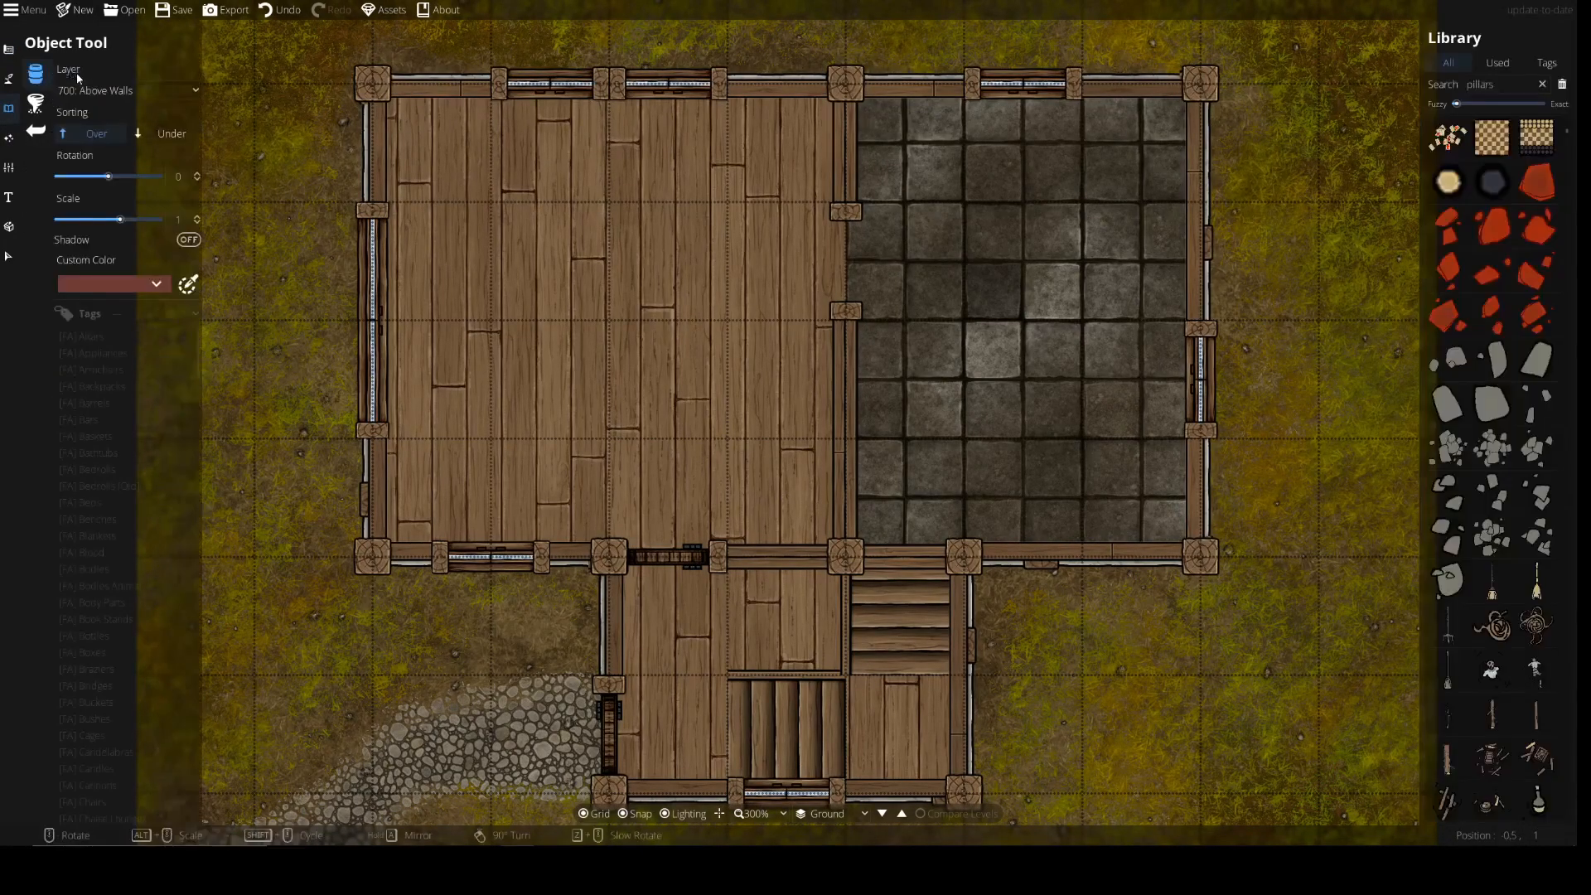
pyautogui.click(145, 93)
pyautogui.click(108, 215)
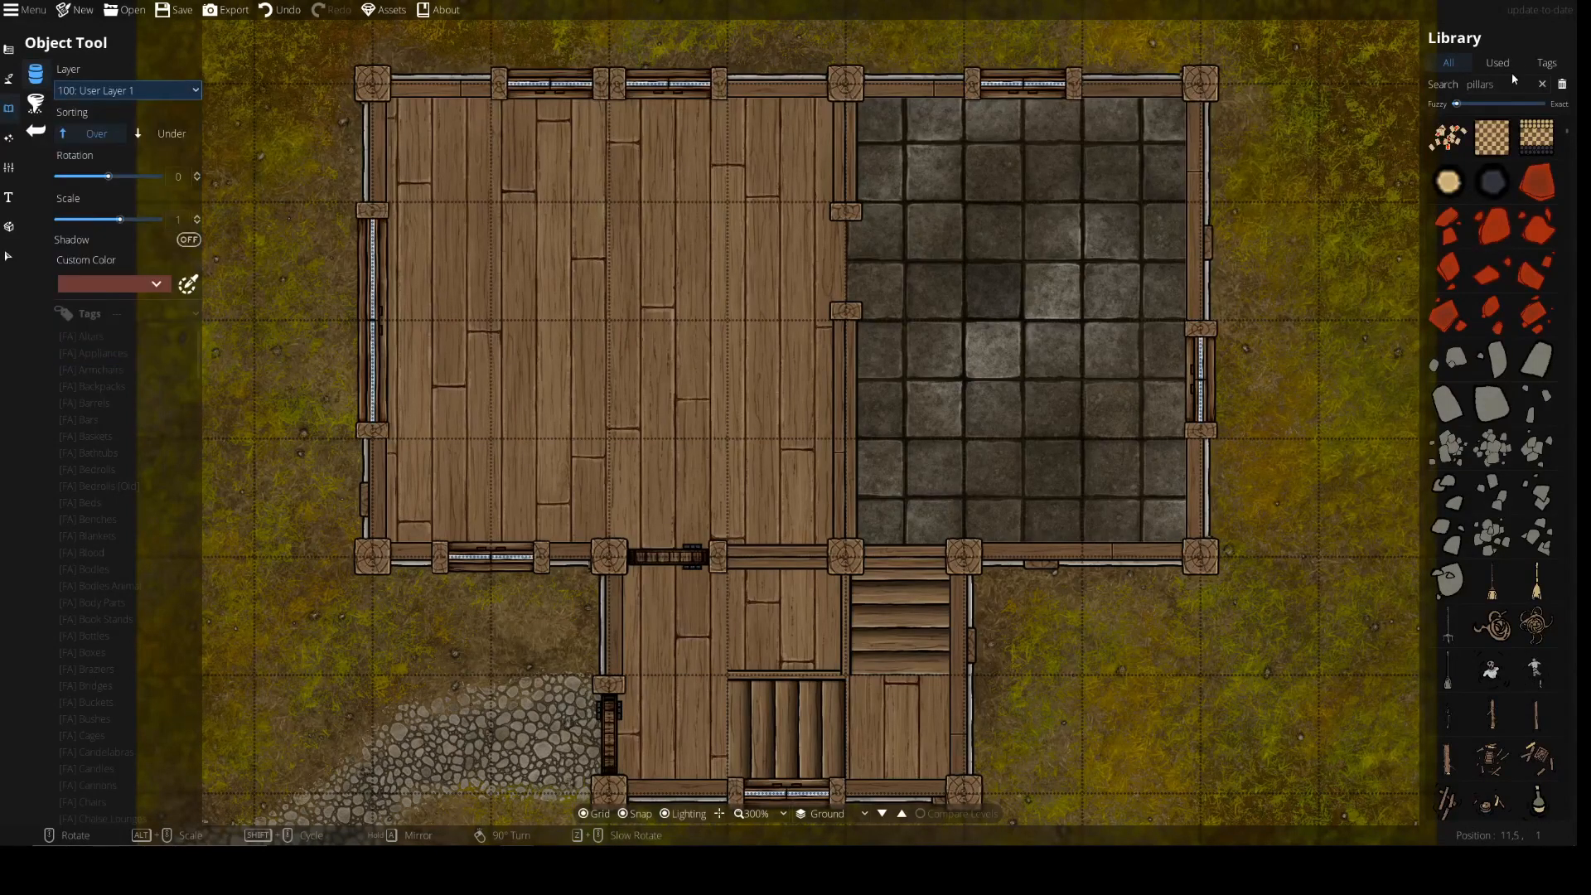
# Search the object library for table and place a cut-corner wooden plank table against the left room's west wall, with snapping off
pyautogui.click(1509, 86)
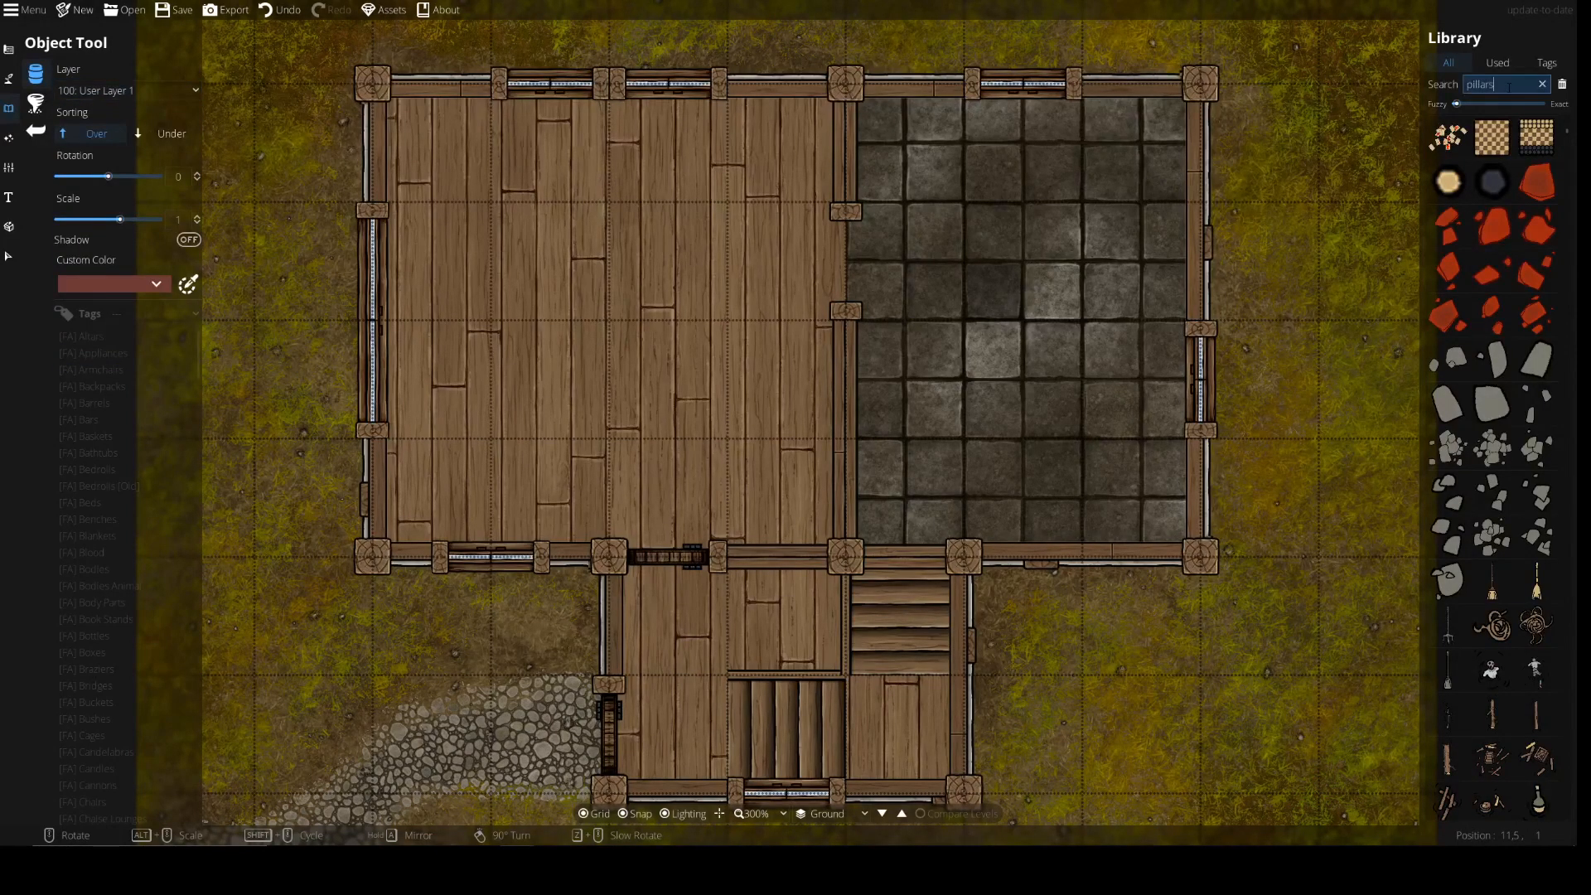
pyautogui.scroll(-3, 1477, 322)
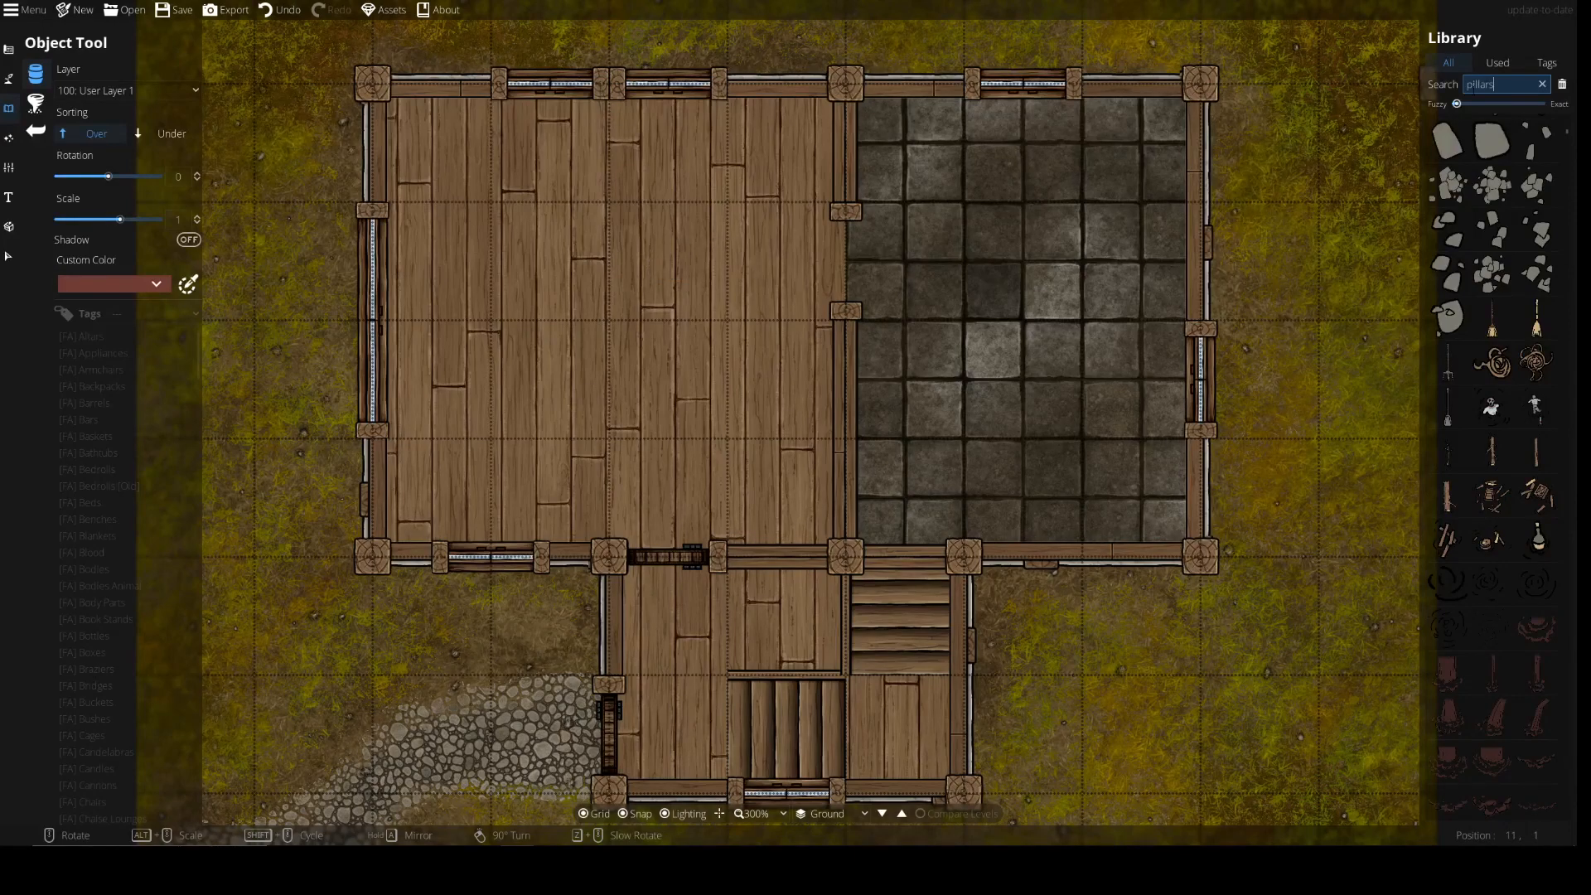
pyautogui.moveTo(1519, 88); pyautogui.dragTo(1115, 103)
pyautogui.write('table')
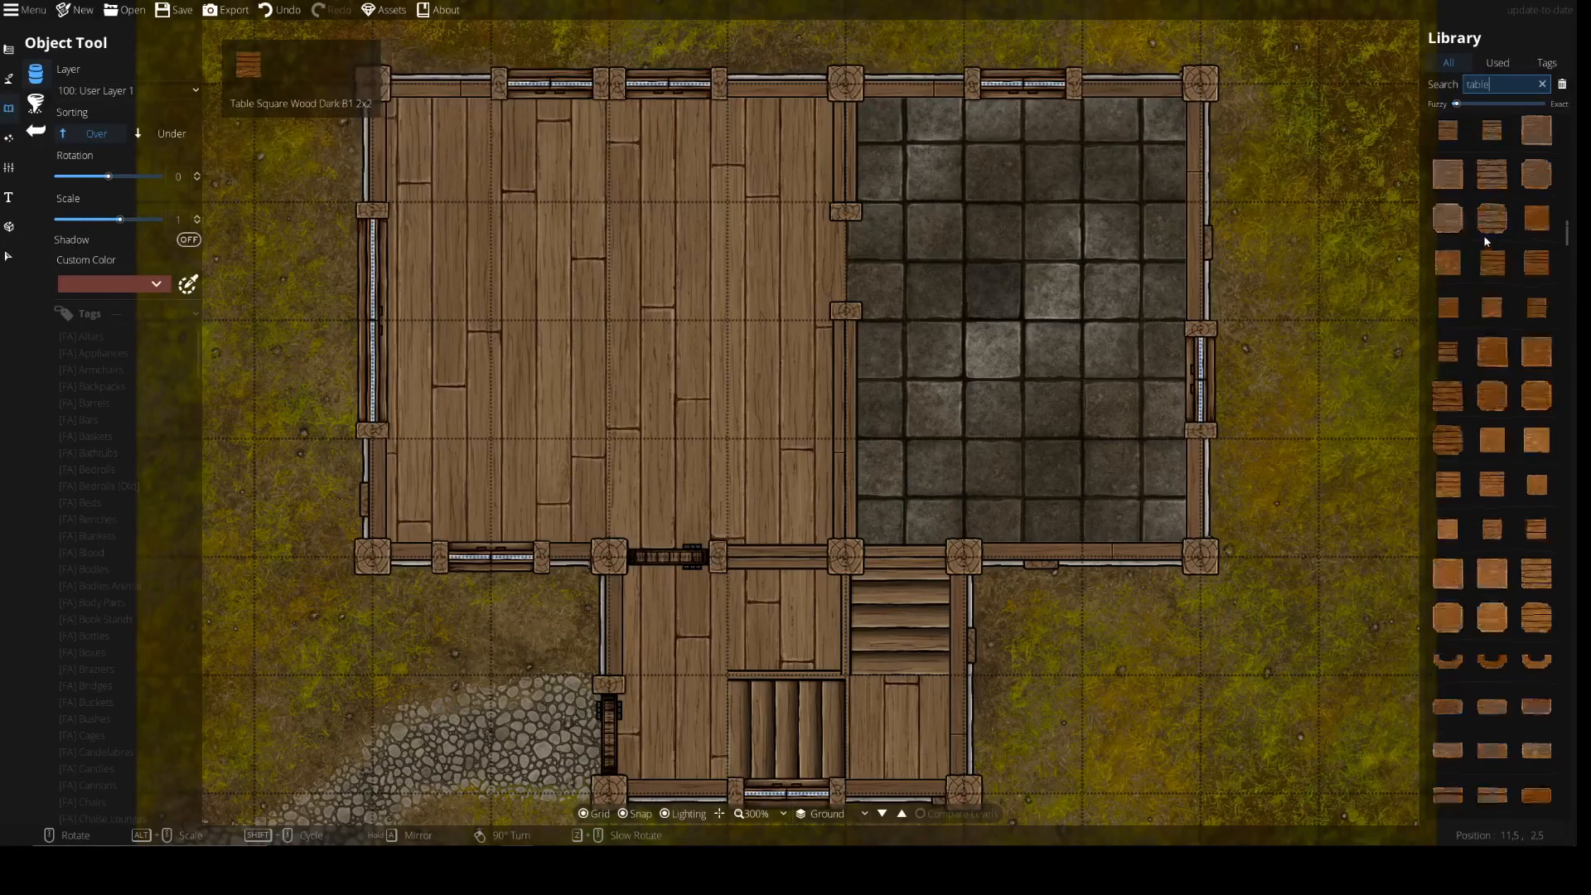
pyautogui.scroll(3, 1488, 248)
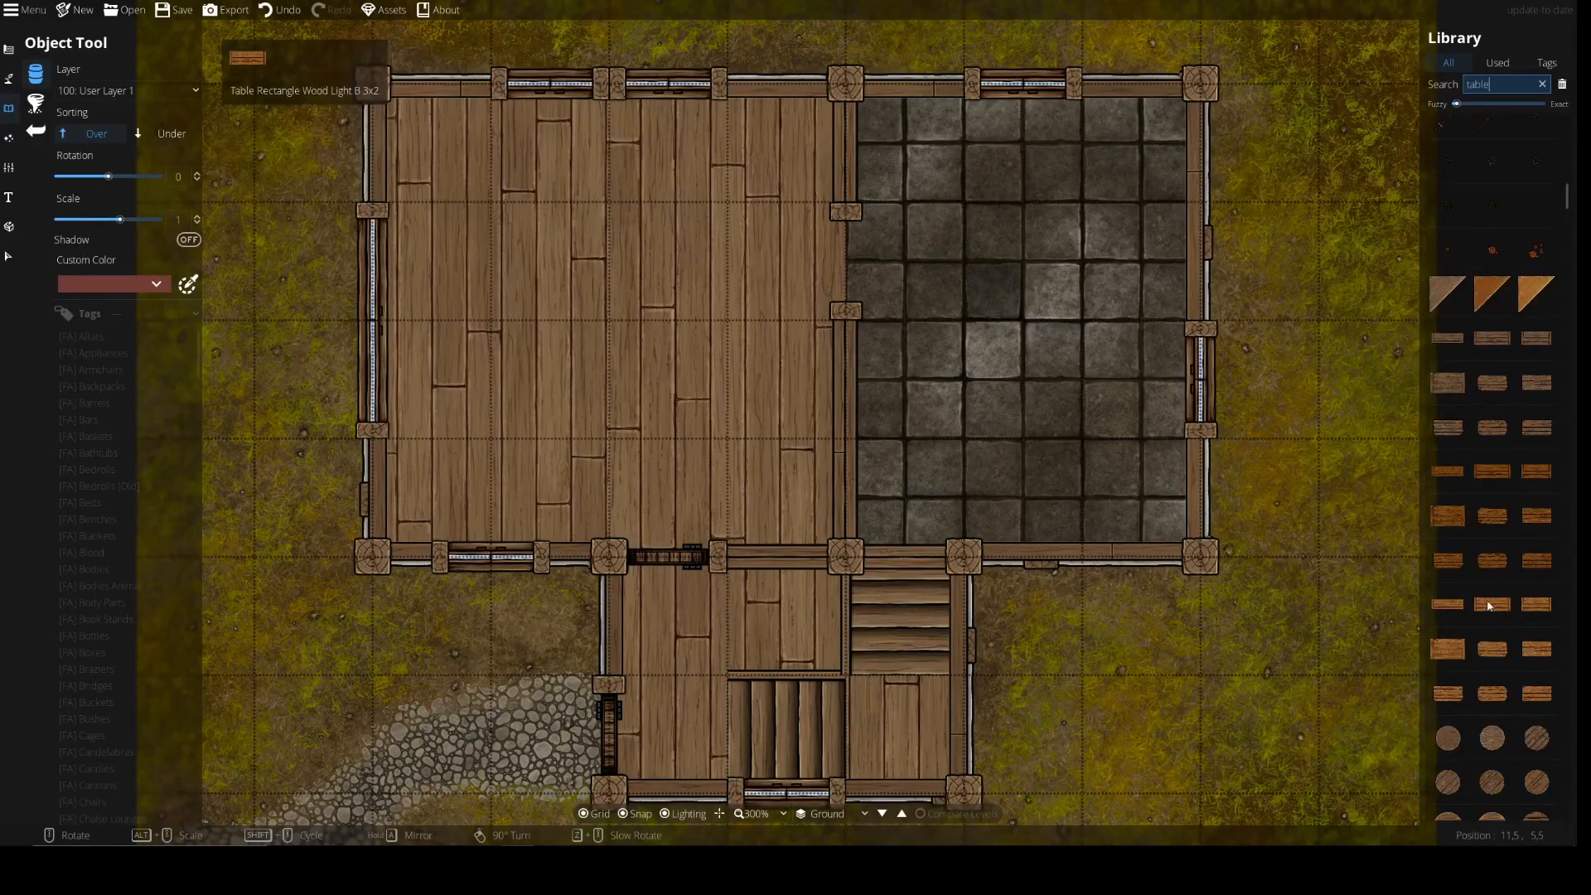
pyautogui.click(1492, 561)
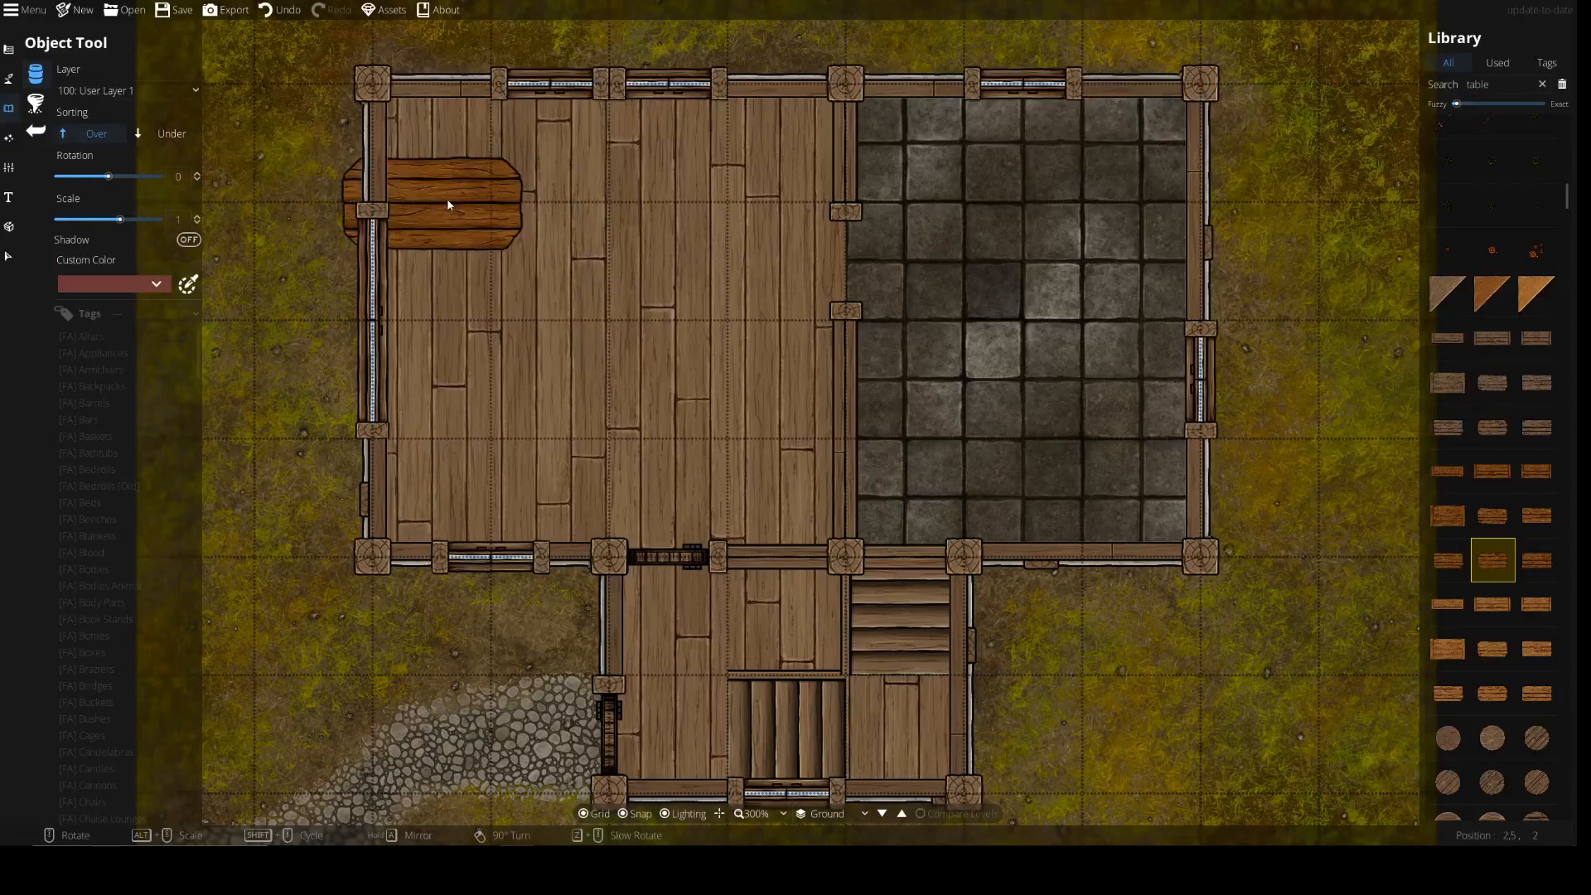
pyautogui.press('s')
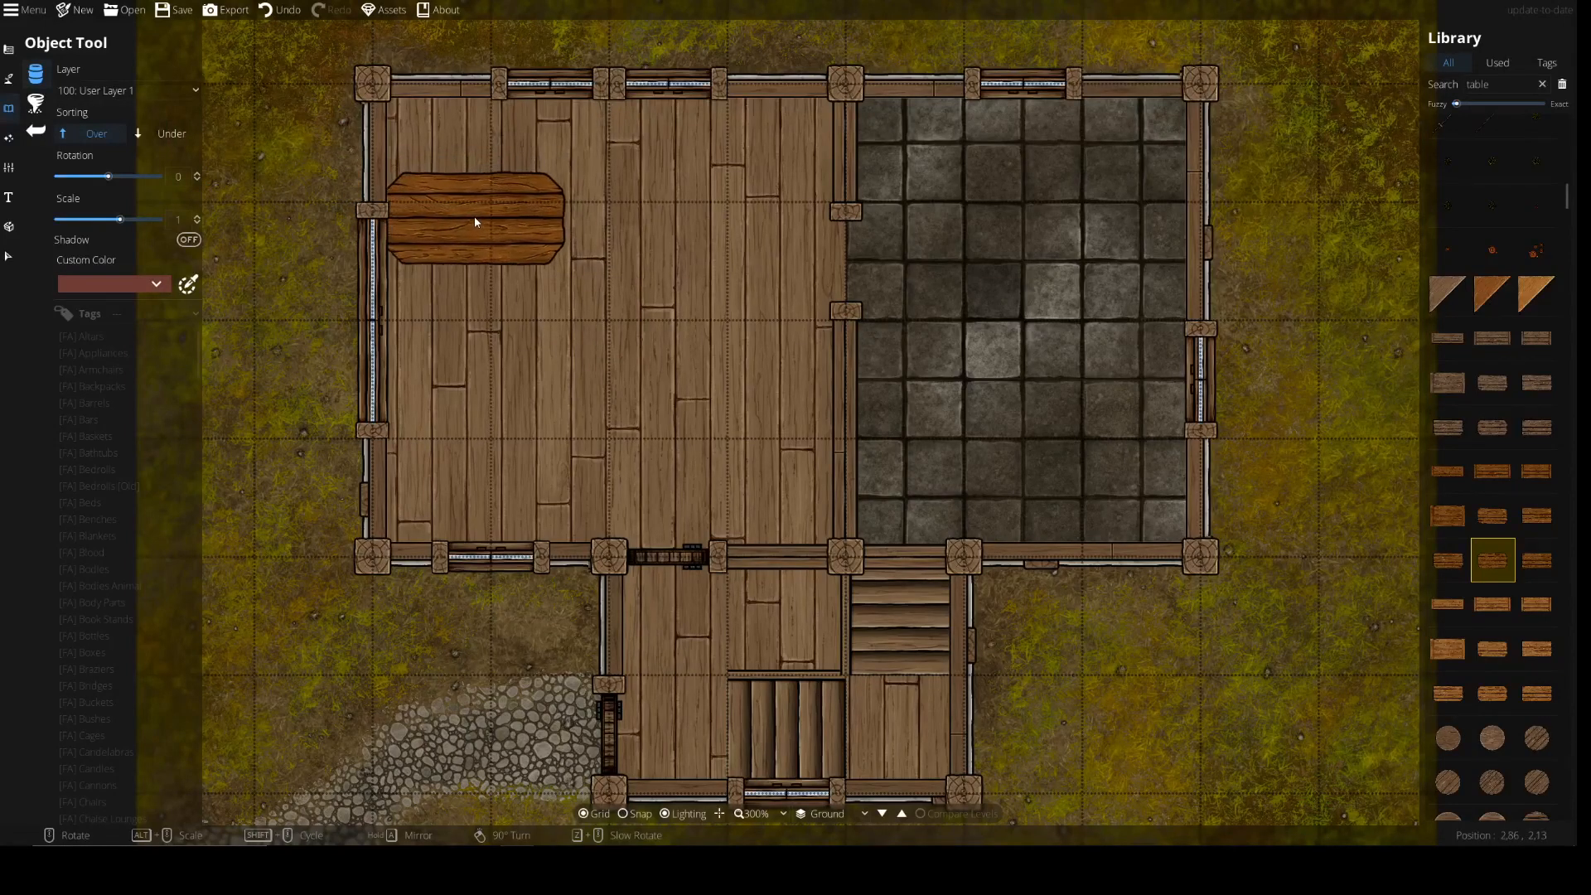
pyautogui.click(473, 215)
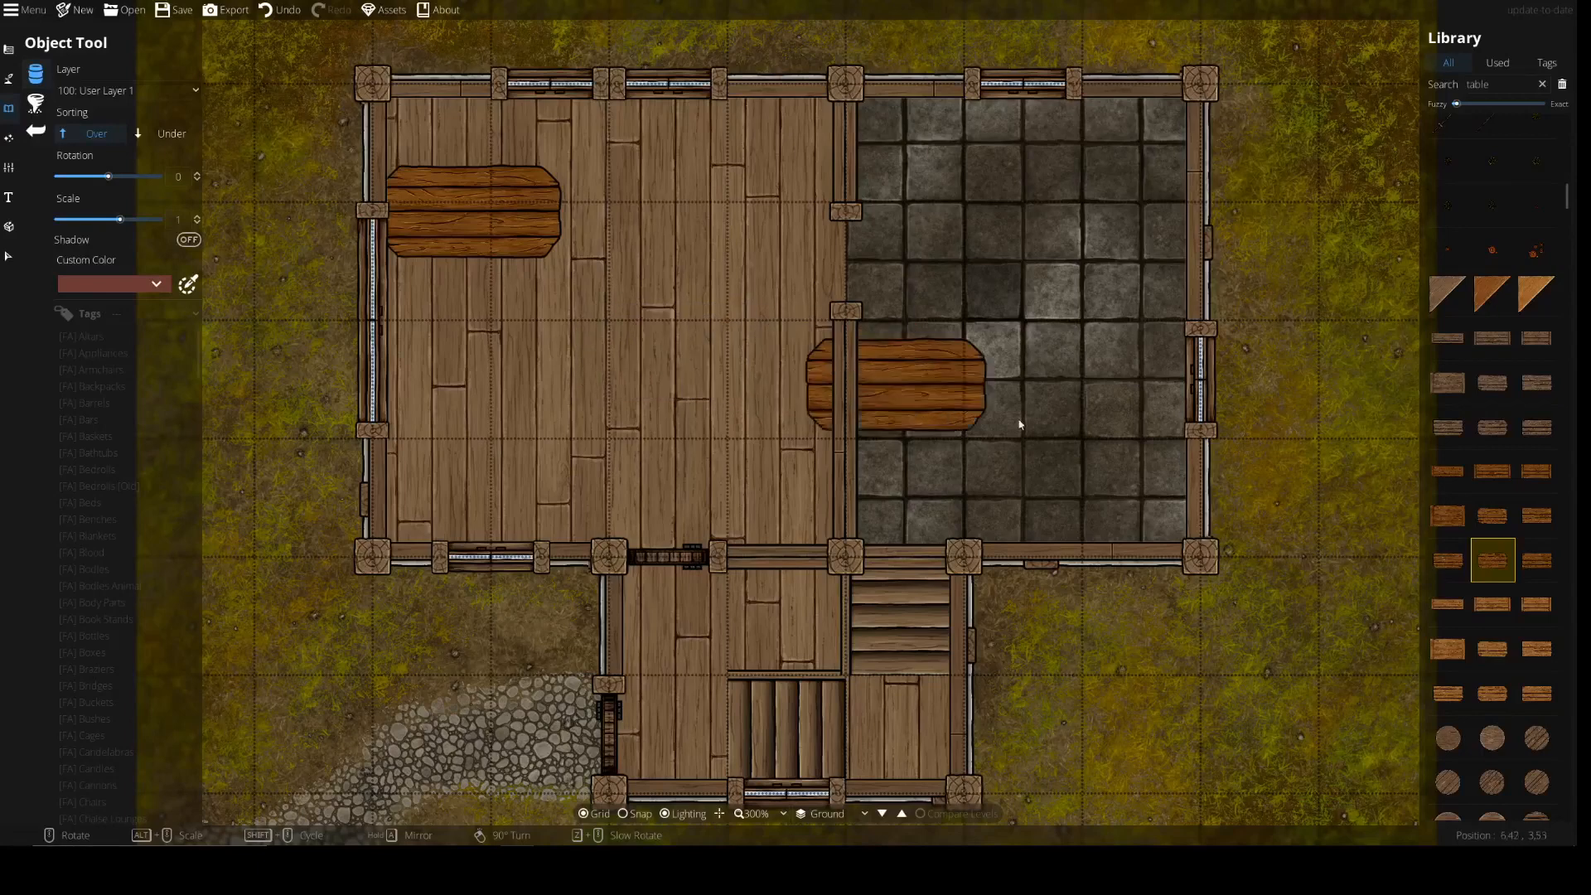
# Place a wooden table with two cut corners, rotated -180 degrees, in the right room's lower-left corner
pyautogui.click(1465, 560)
pyautogui.scroll(-12, 953, 472)
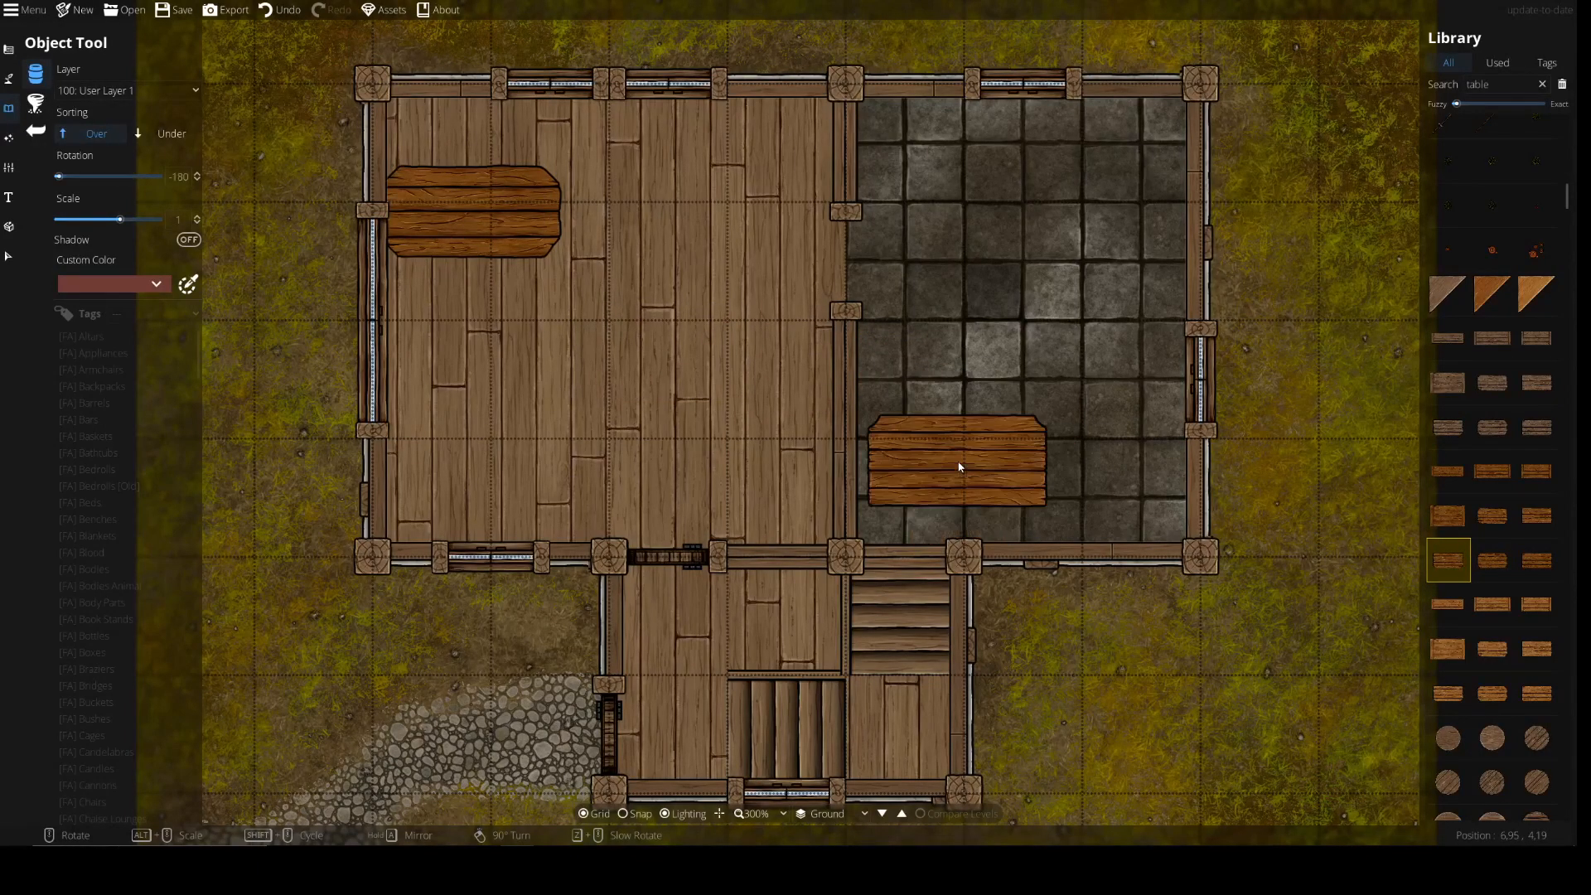
pyautogui.click(937, 502)
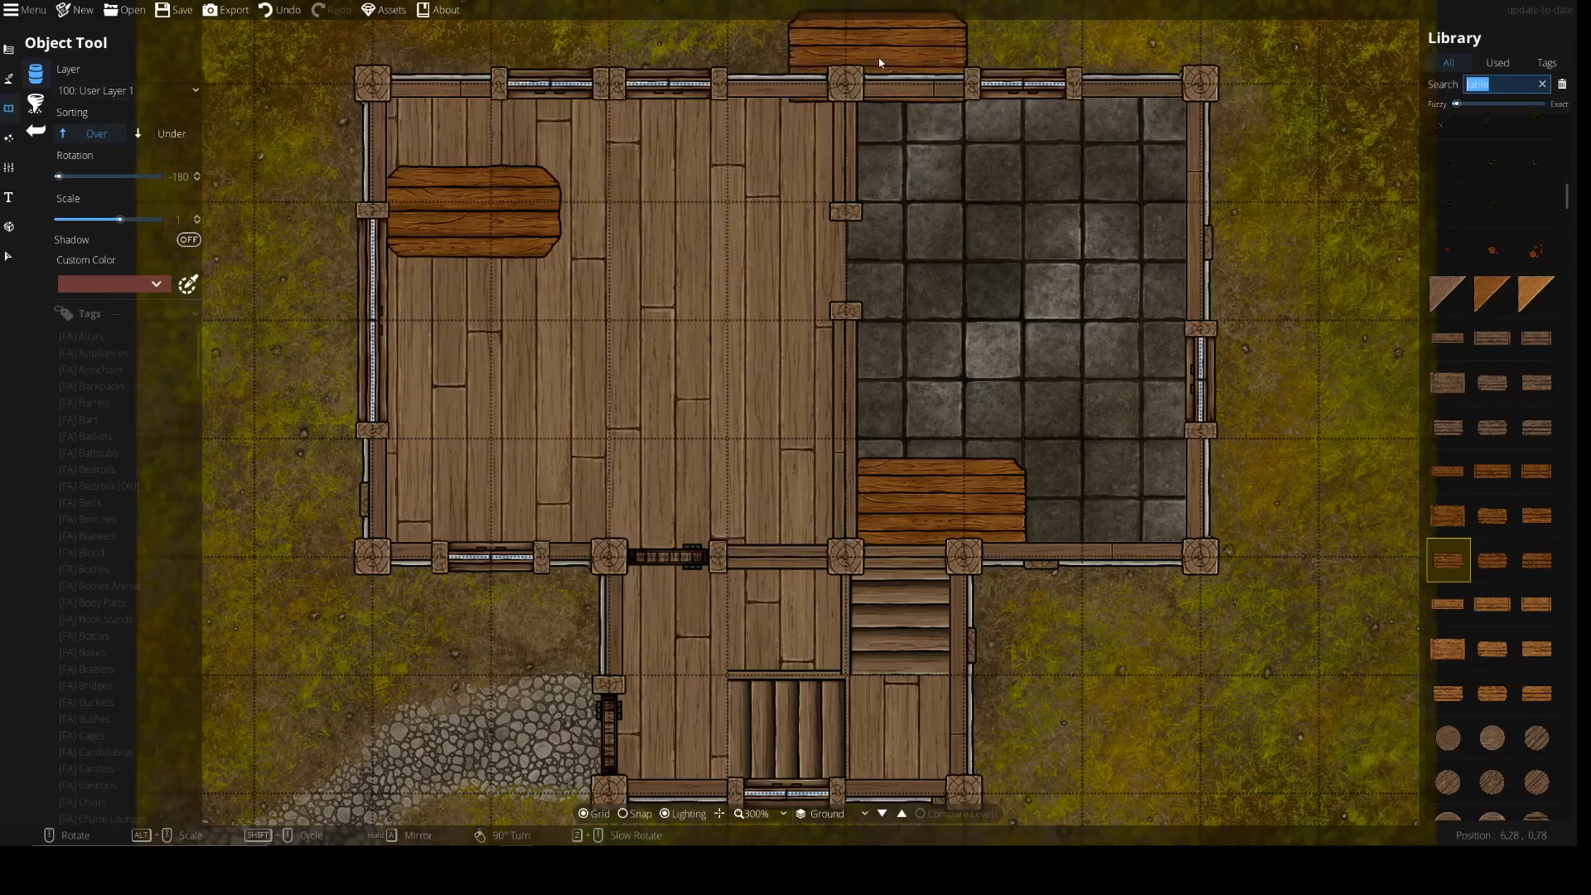
# Search the library for a stove and place the rusty four-plate one, rotated -180 degrees, beside the right room's table
pyautogui.write('stpve')
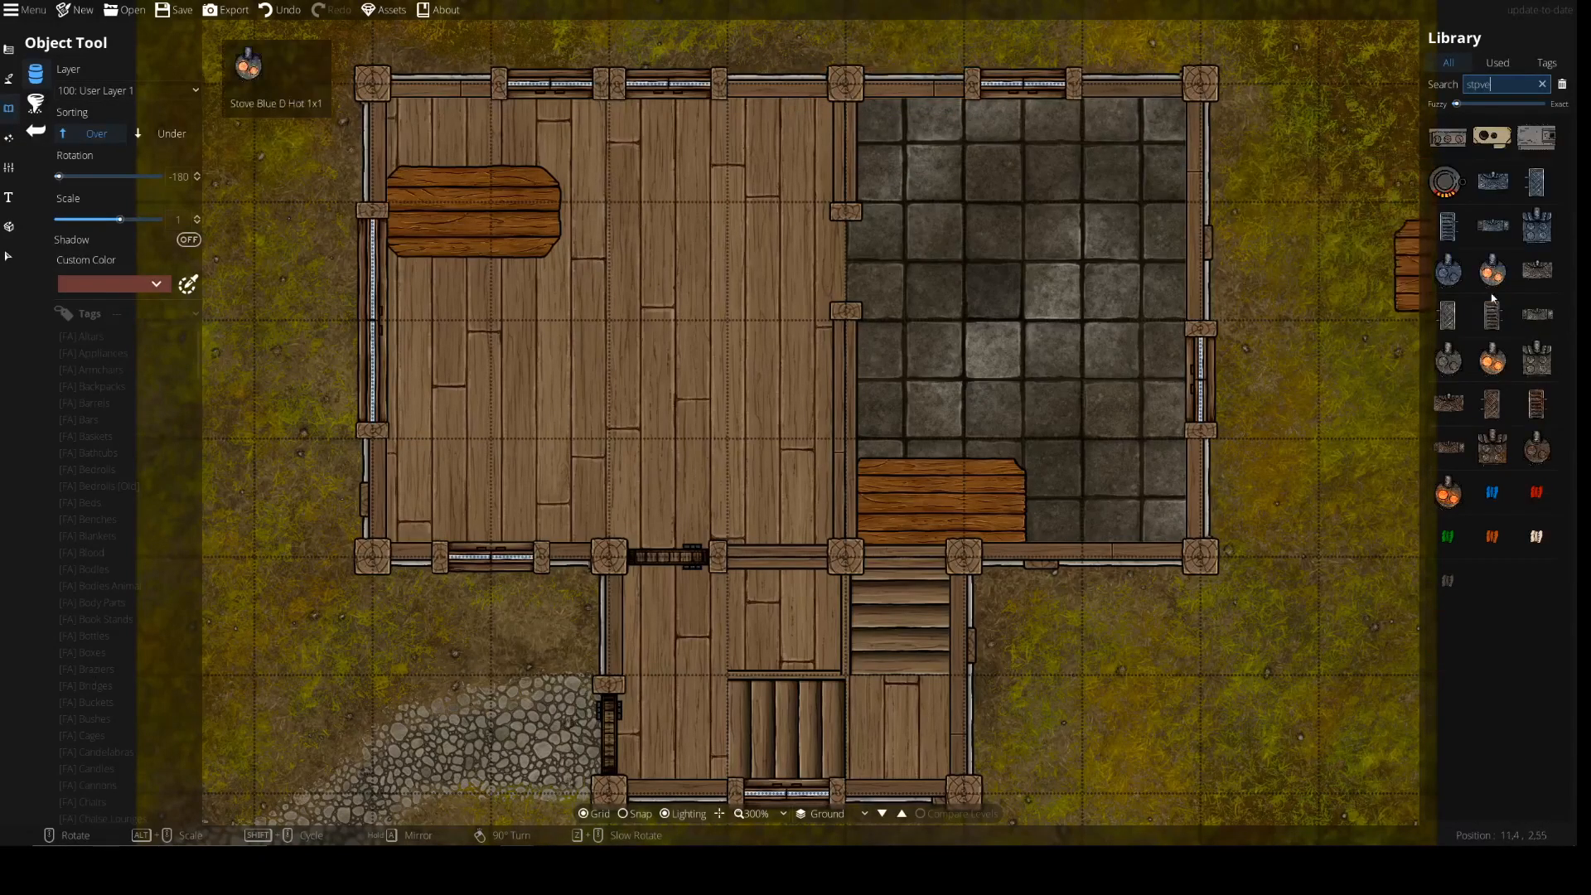
pyautogui.click(1494, 446)
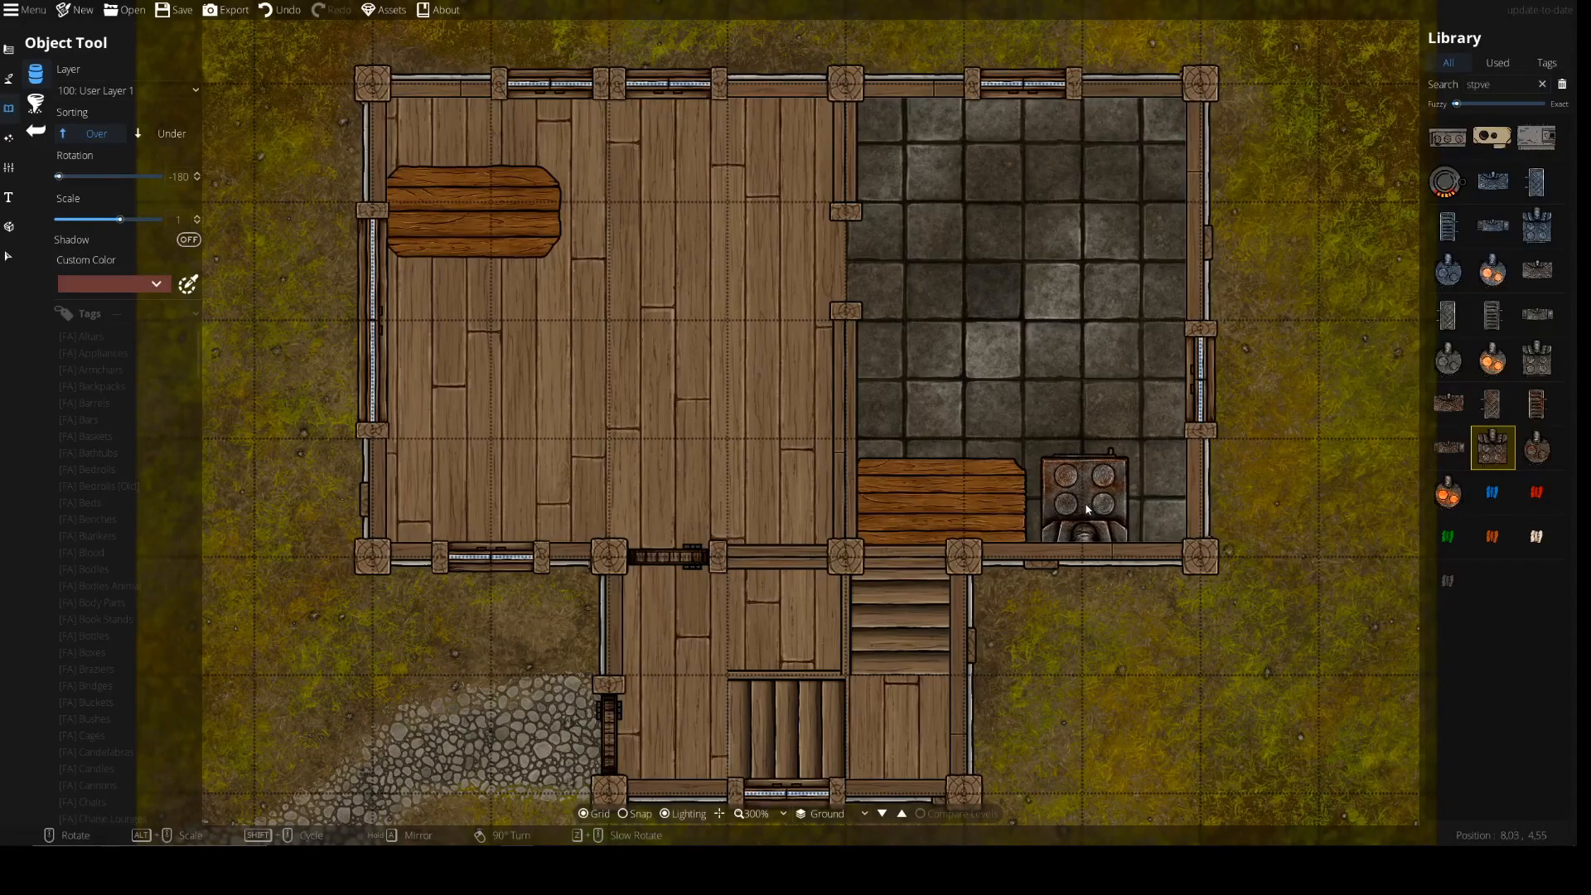
pyautogui.click(1087, 500)
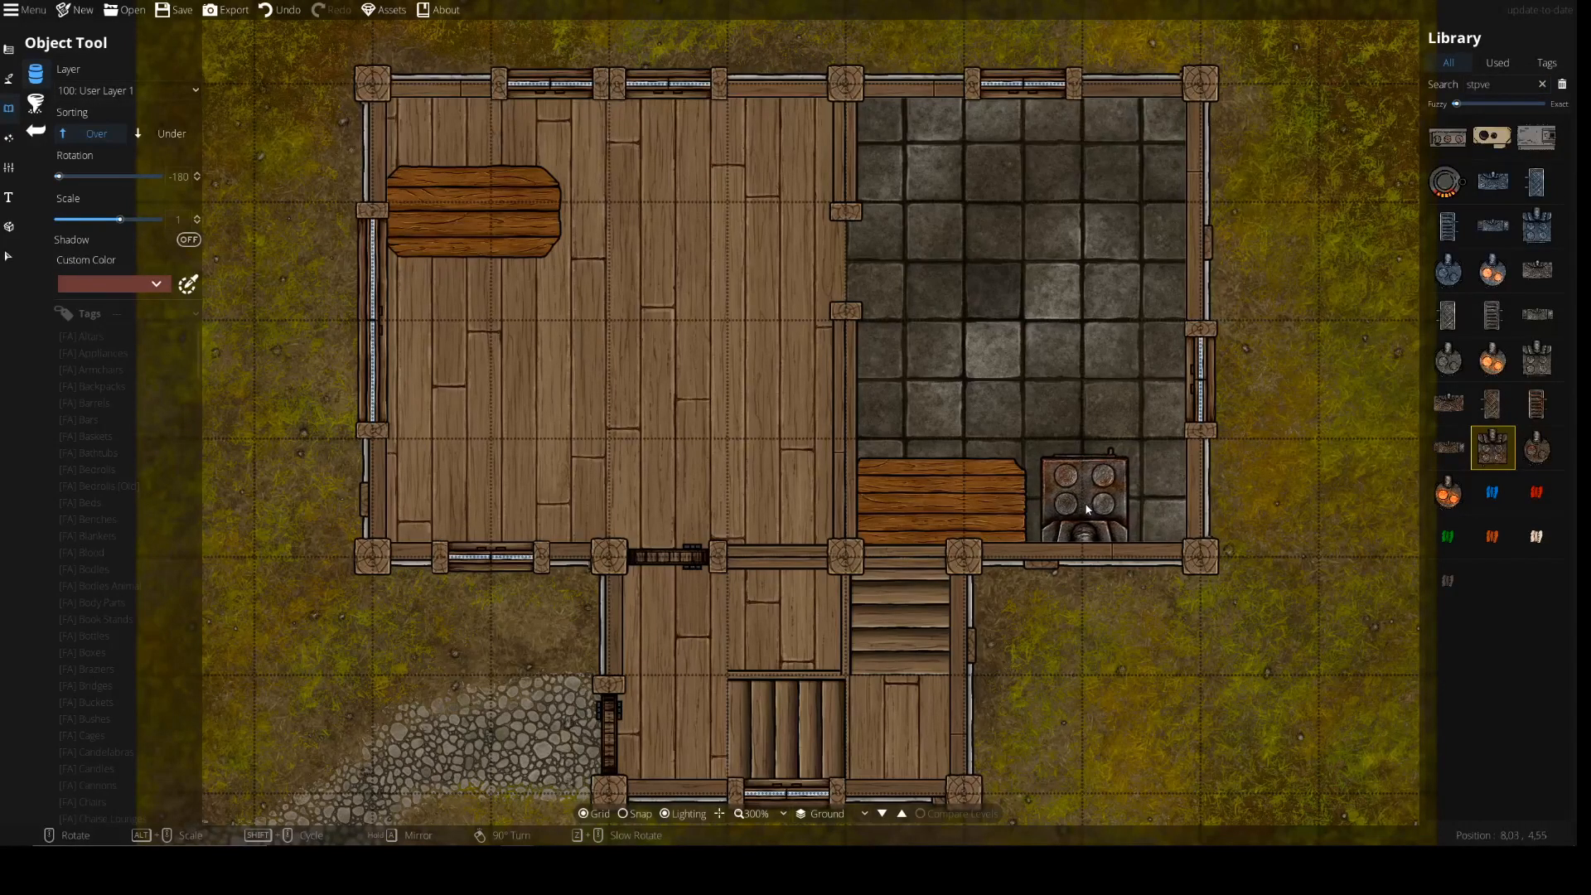
# Place the metal grate object between the stove and the east wall, unrotated and with sorting set to Under
pyautogui.click(1493, 404)
pyautogui.rightClick(1140, 508)
pyautogui.rightClick(1141, 507)
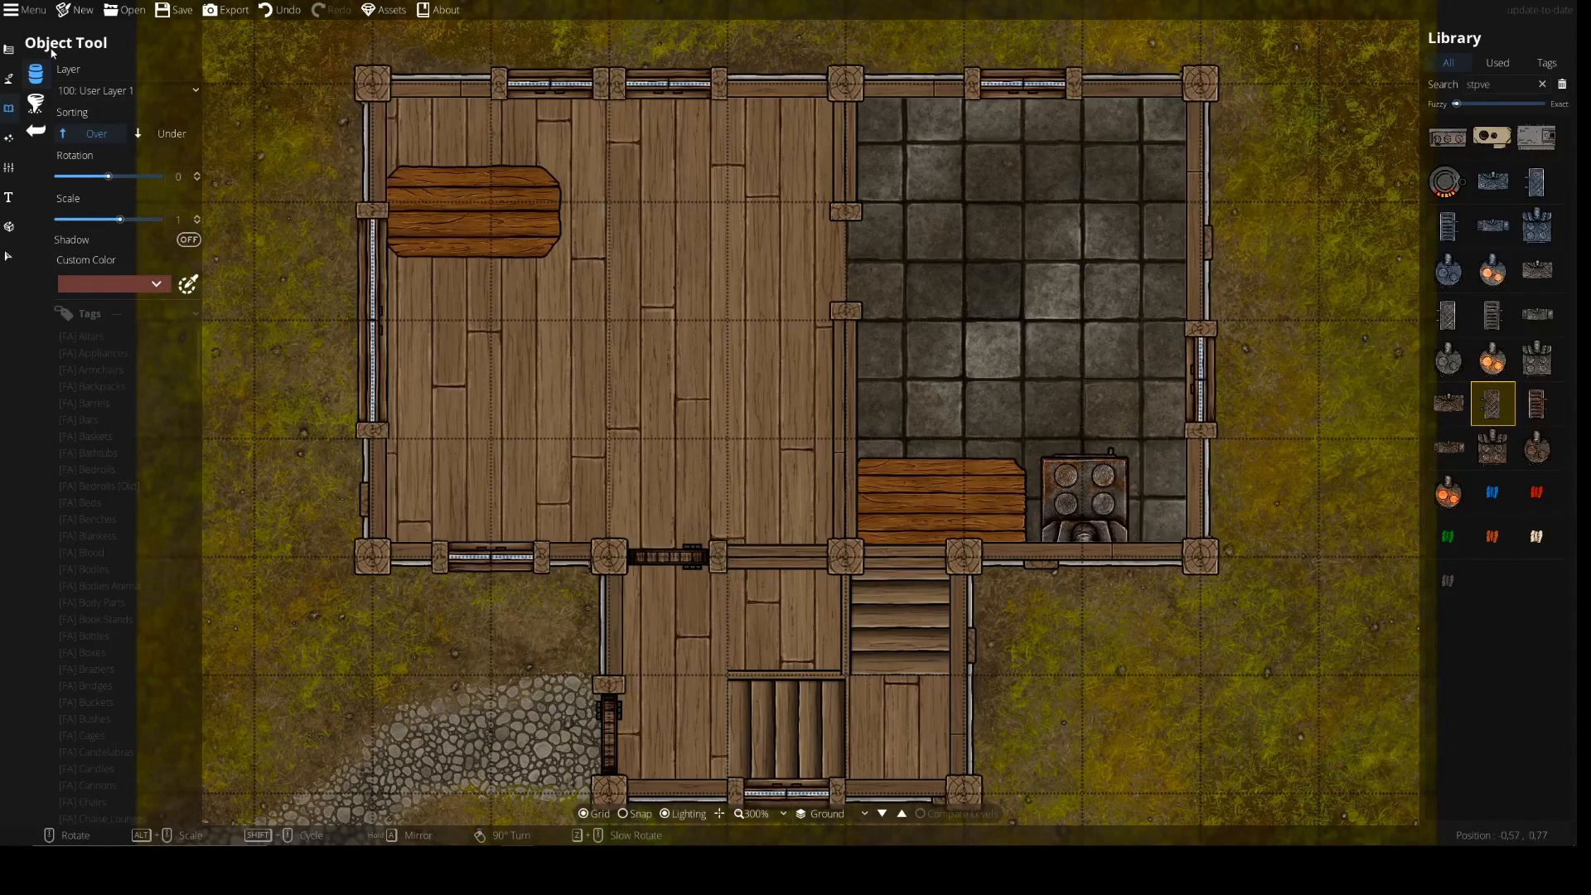
pyautogui.click(161, 135)
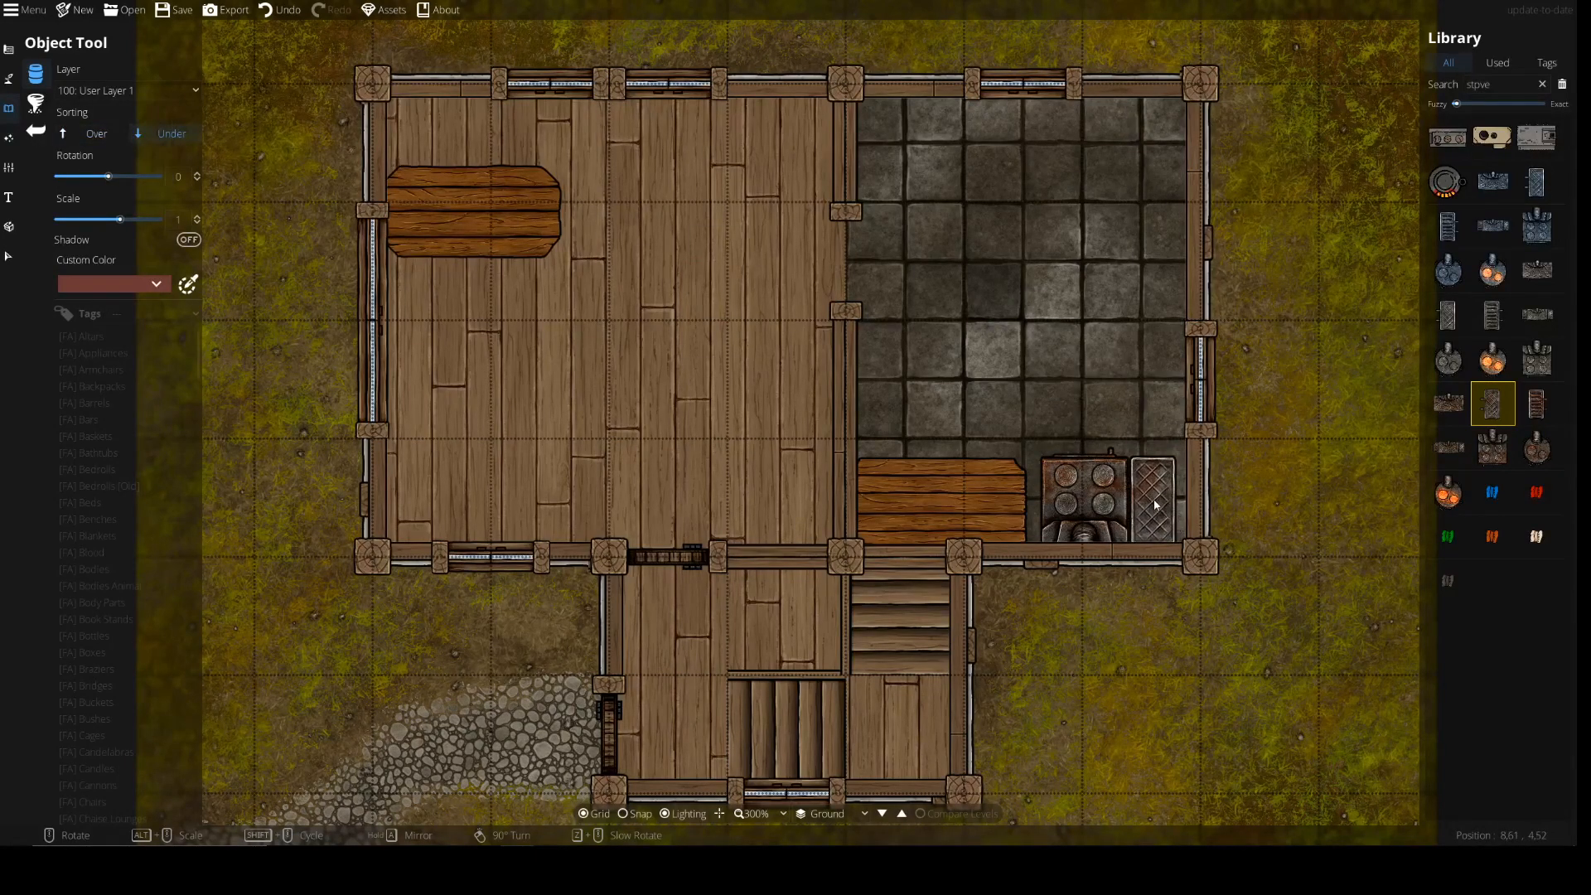
pyautogui.click(1156, 505)
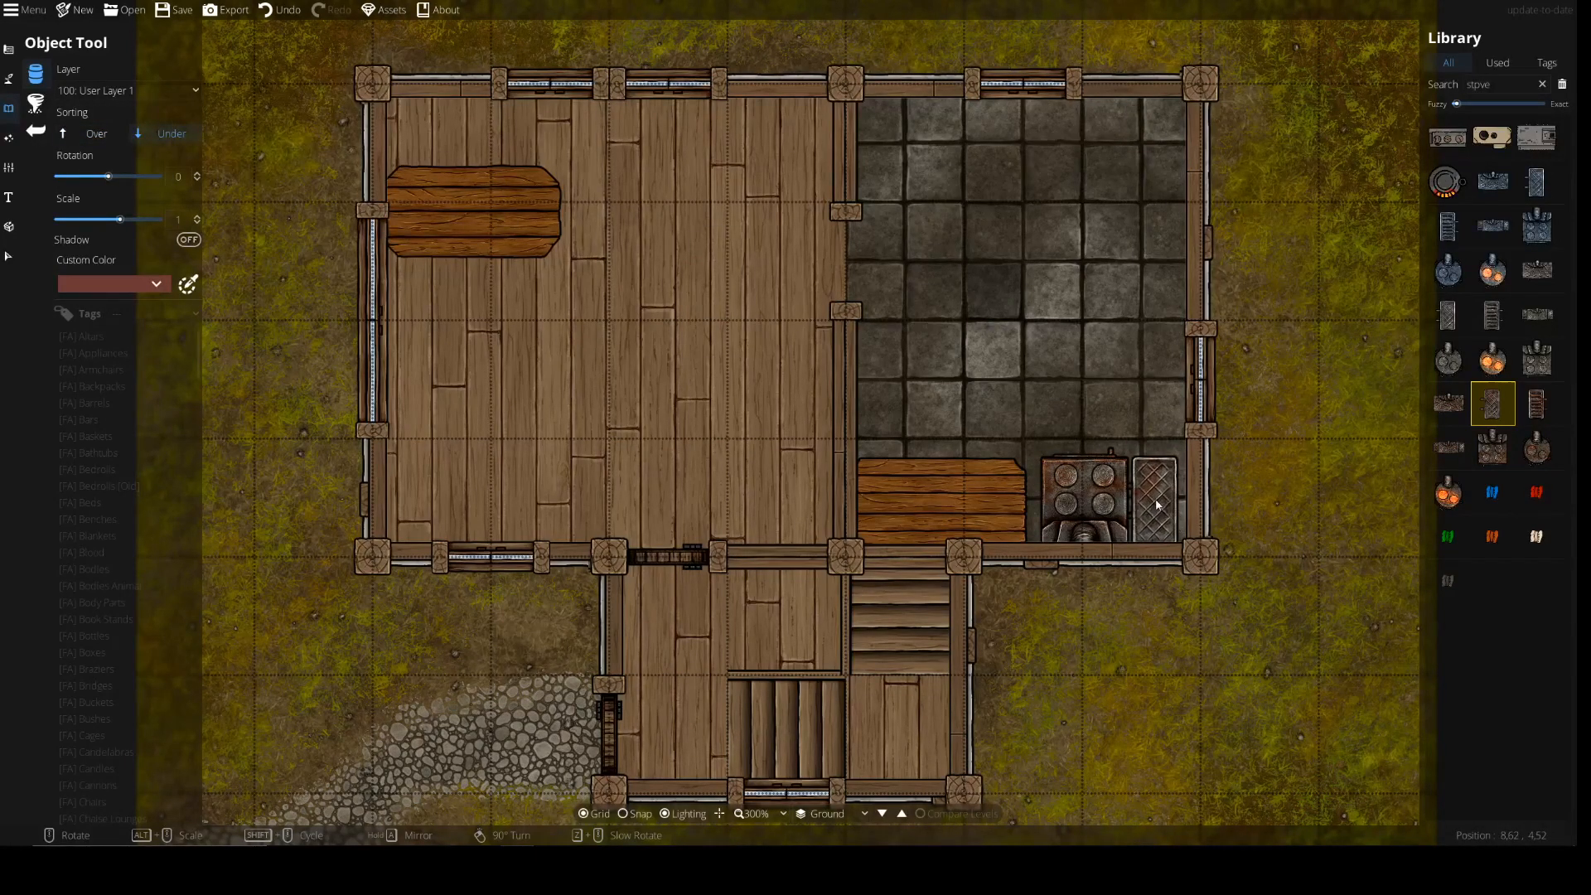
# Move the stove in the right room to layer 200: User Layer 2
pyautogui.click(9, 256)
pyautogui.click(1079, 489)
pyautogui.click(97, 229)
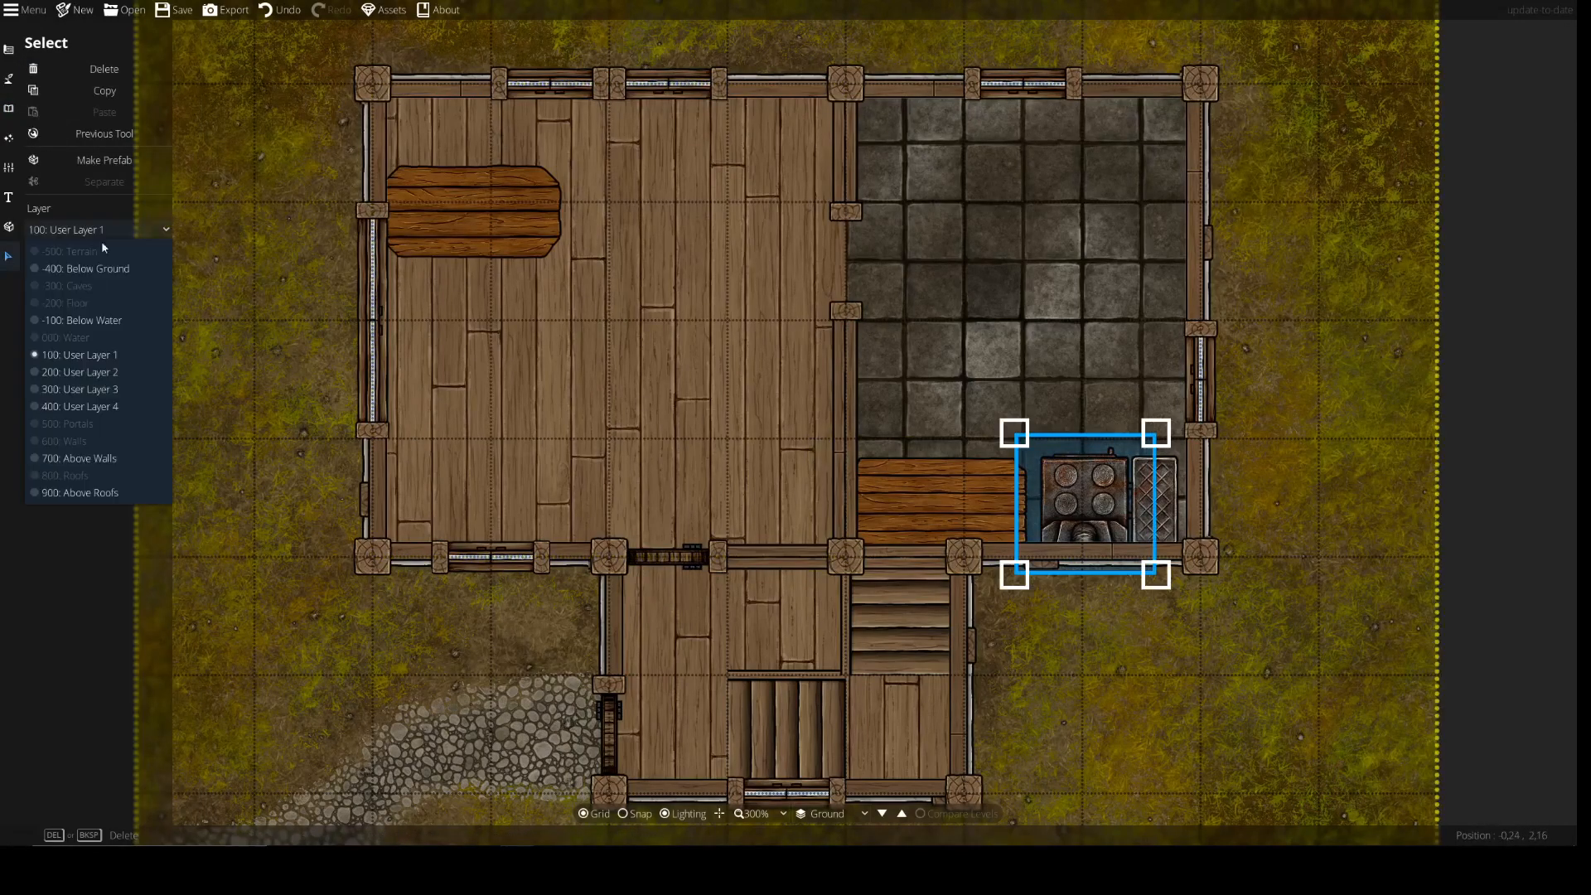
pyautogui.click(100, 384)
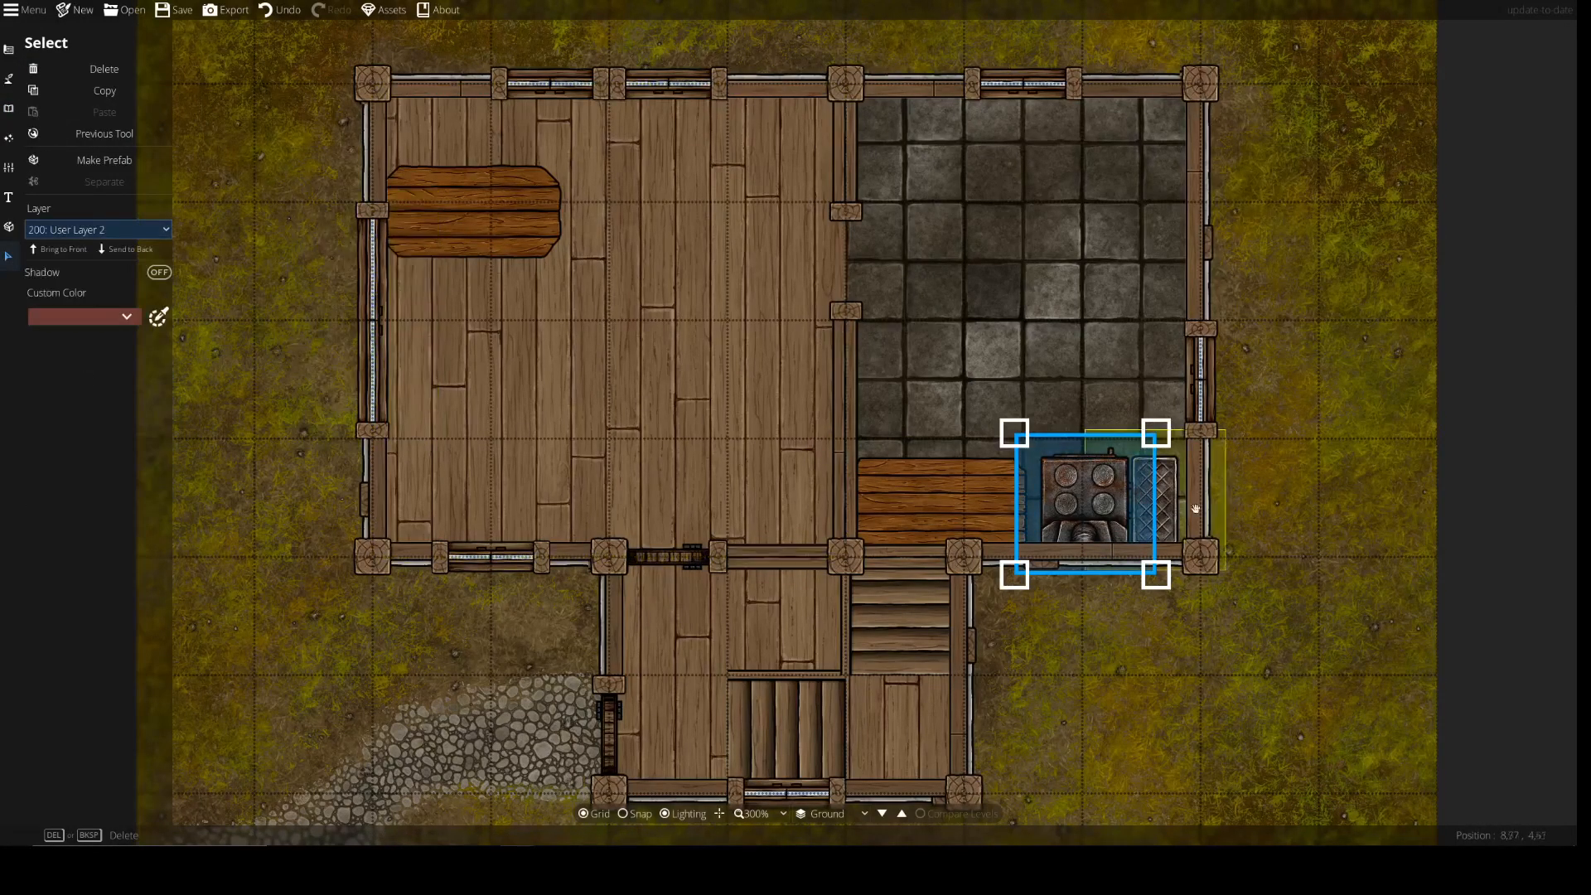
pyautogui.click(1230, 493)
pyautogui.click(1545, 470)
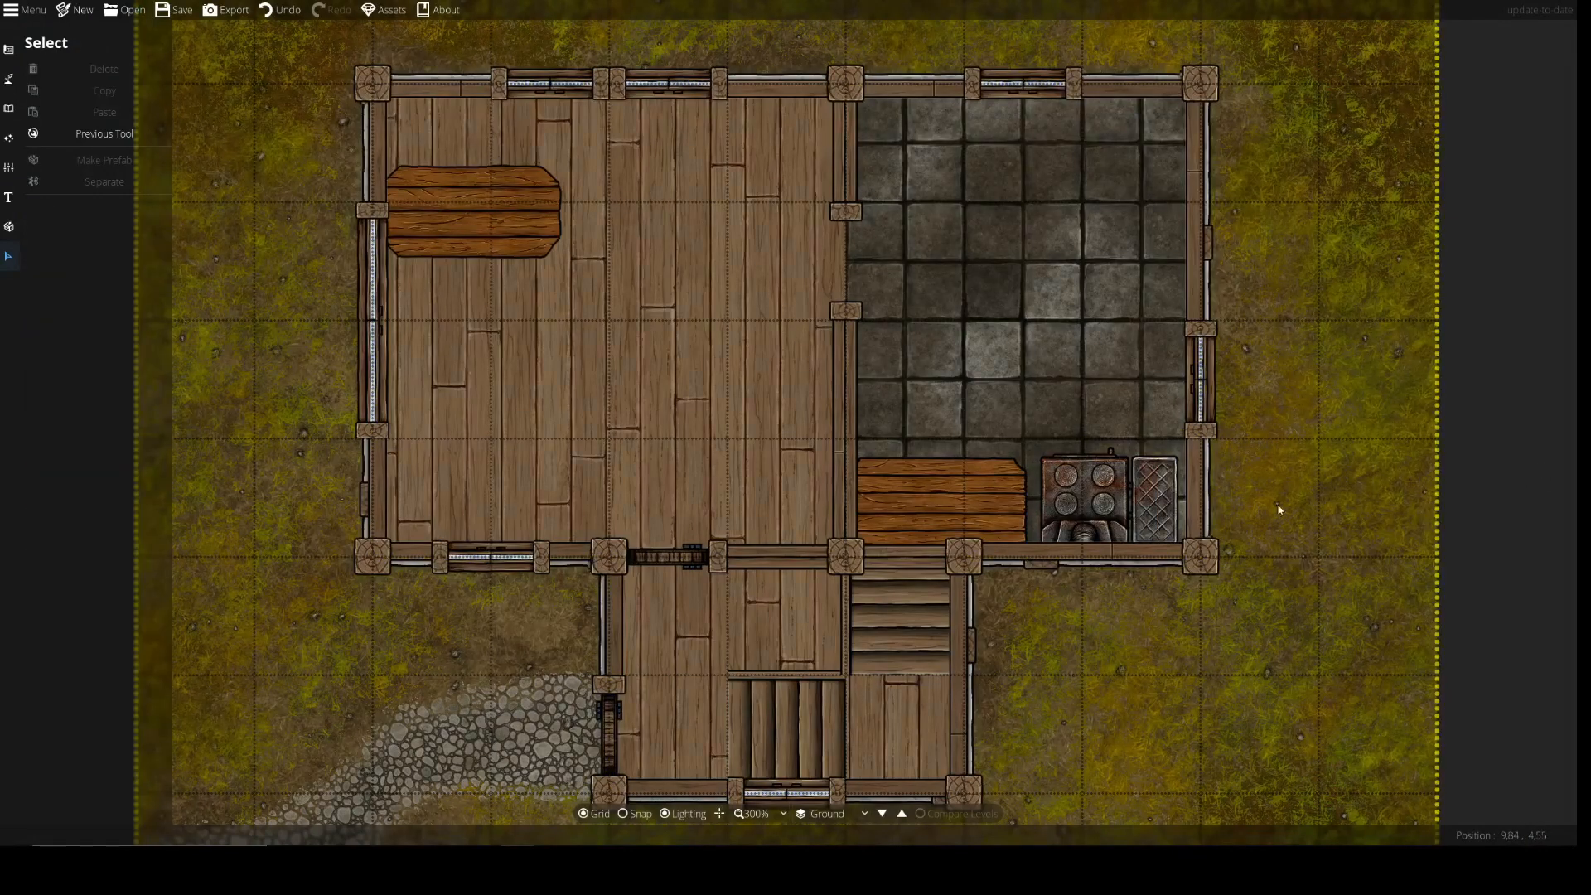
# Move the metal grate to layer 200: User Layer 2 and select the table in the left room
pyautogui.click(1159, 508)
pyautogui.click(78, 230)
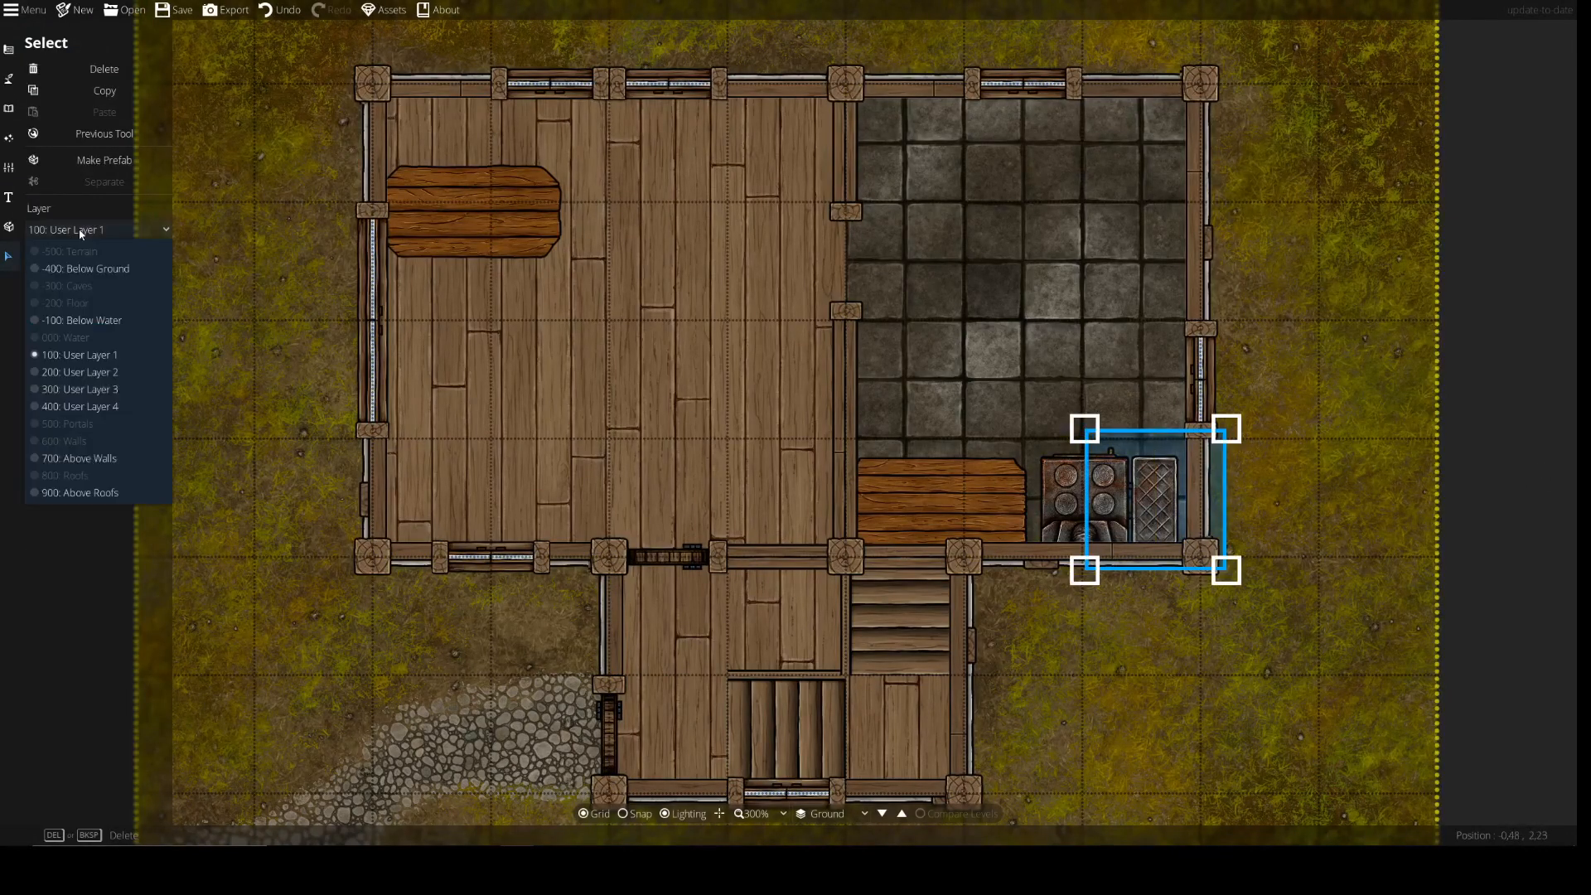
pyautogui.click(97, 373)
pyautogui.click(485, 219)
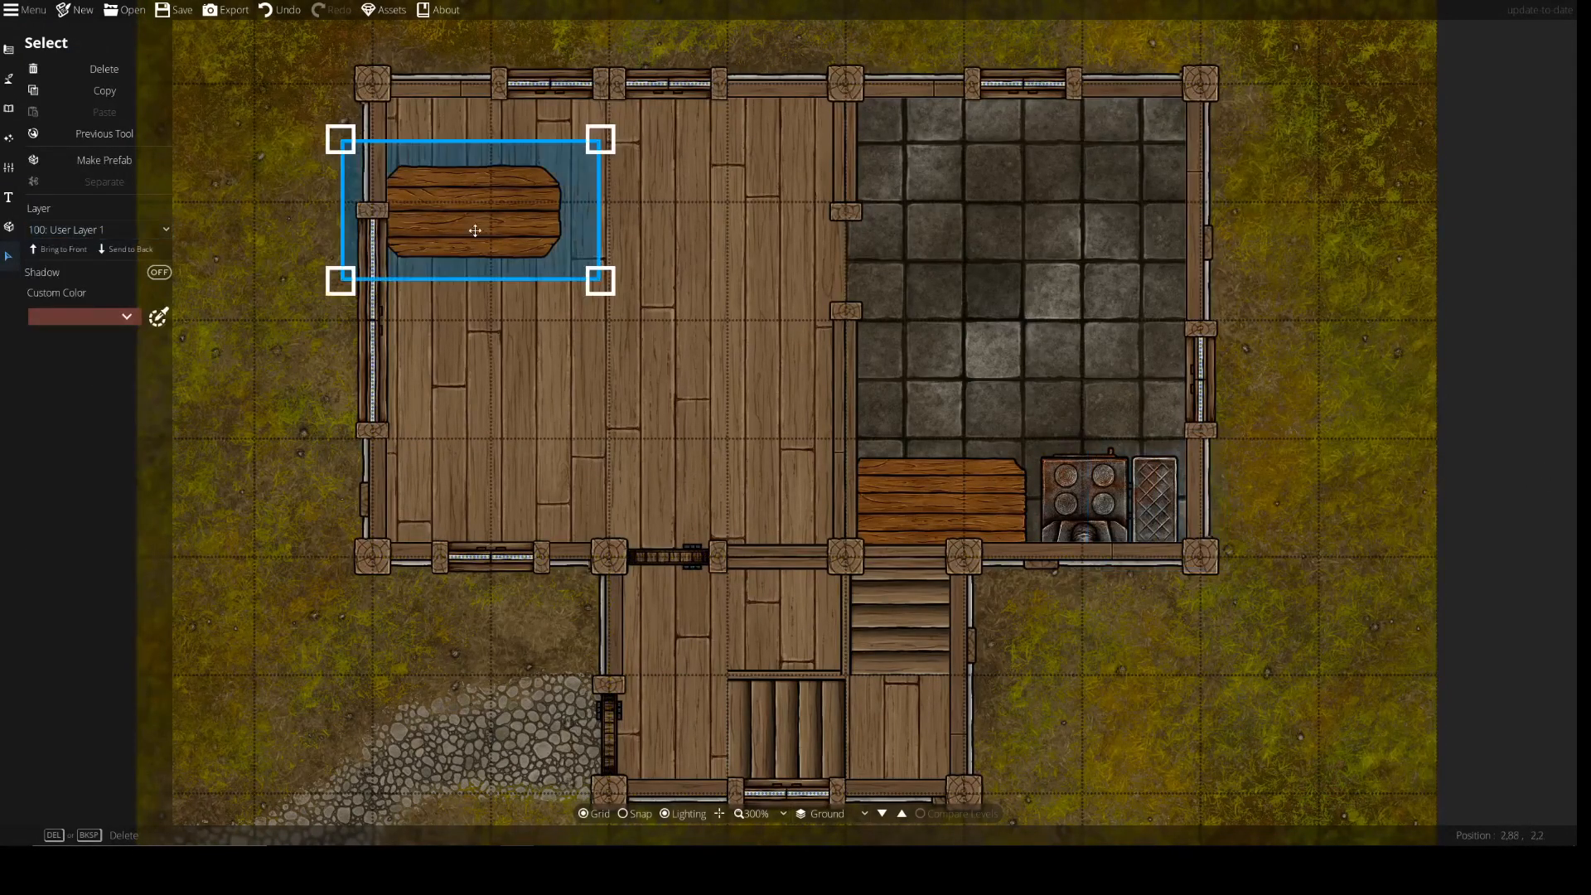
# Move the left room's table and the right room's table to layer 200: User Layer 2
pyautogui.click(100, 230)
pyautogui.click(122, 373)
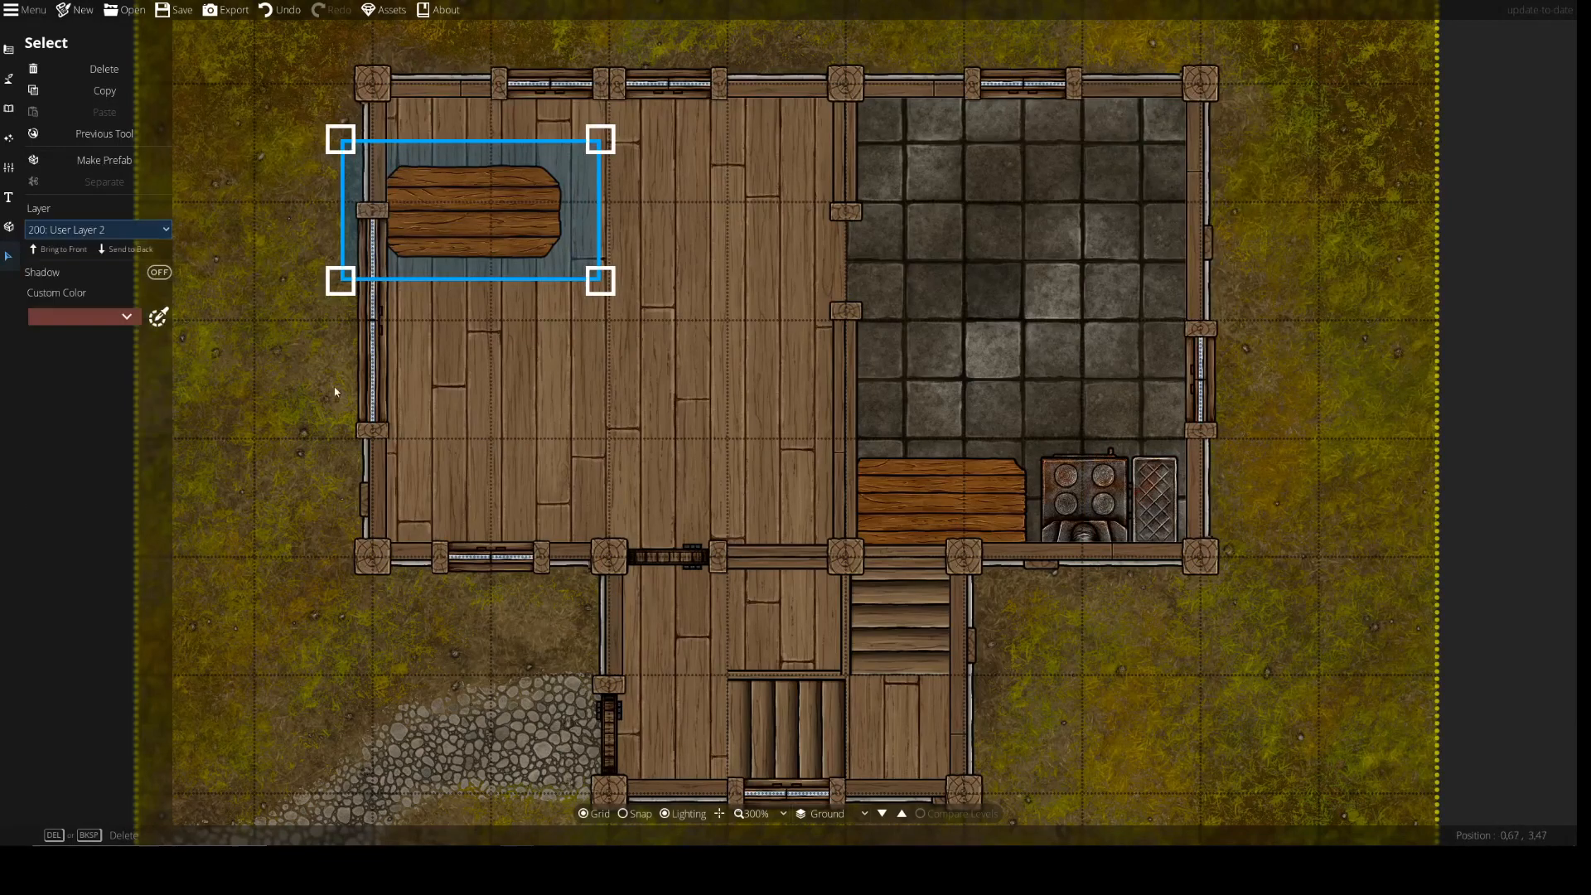
pyautogui.click(941, 486)
pyautogui.click(125, 229)
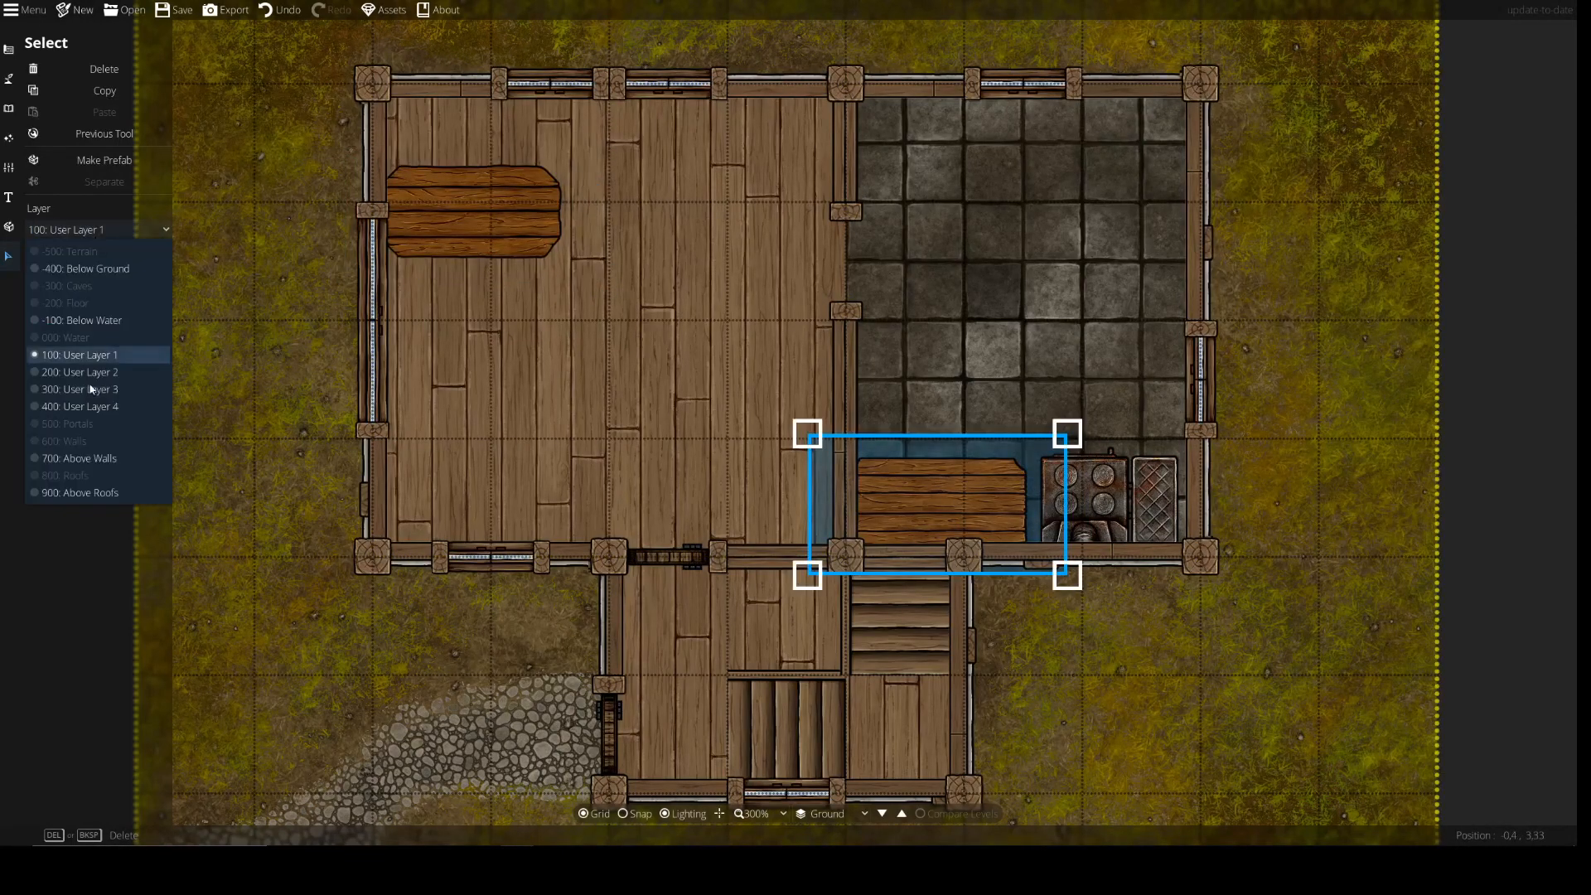
pyautogui.click(79, 373)
# Search the object library for "chair" and place an ashen wood chair, rotated -15 degrees, at the west end of the left table's north side
pyautogui.click(8, 108)
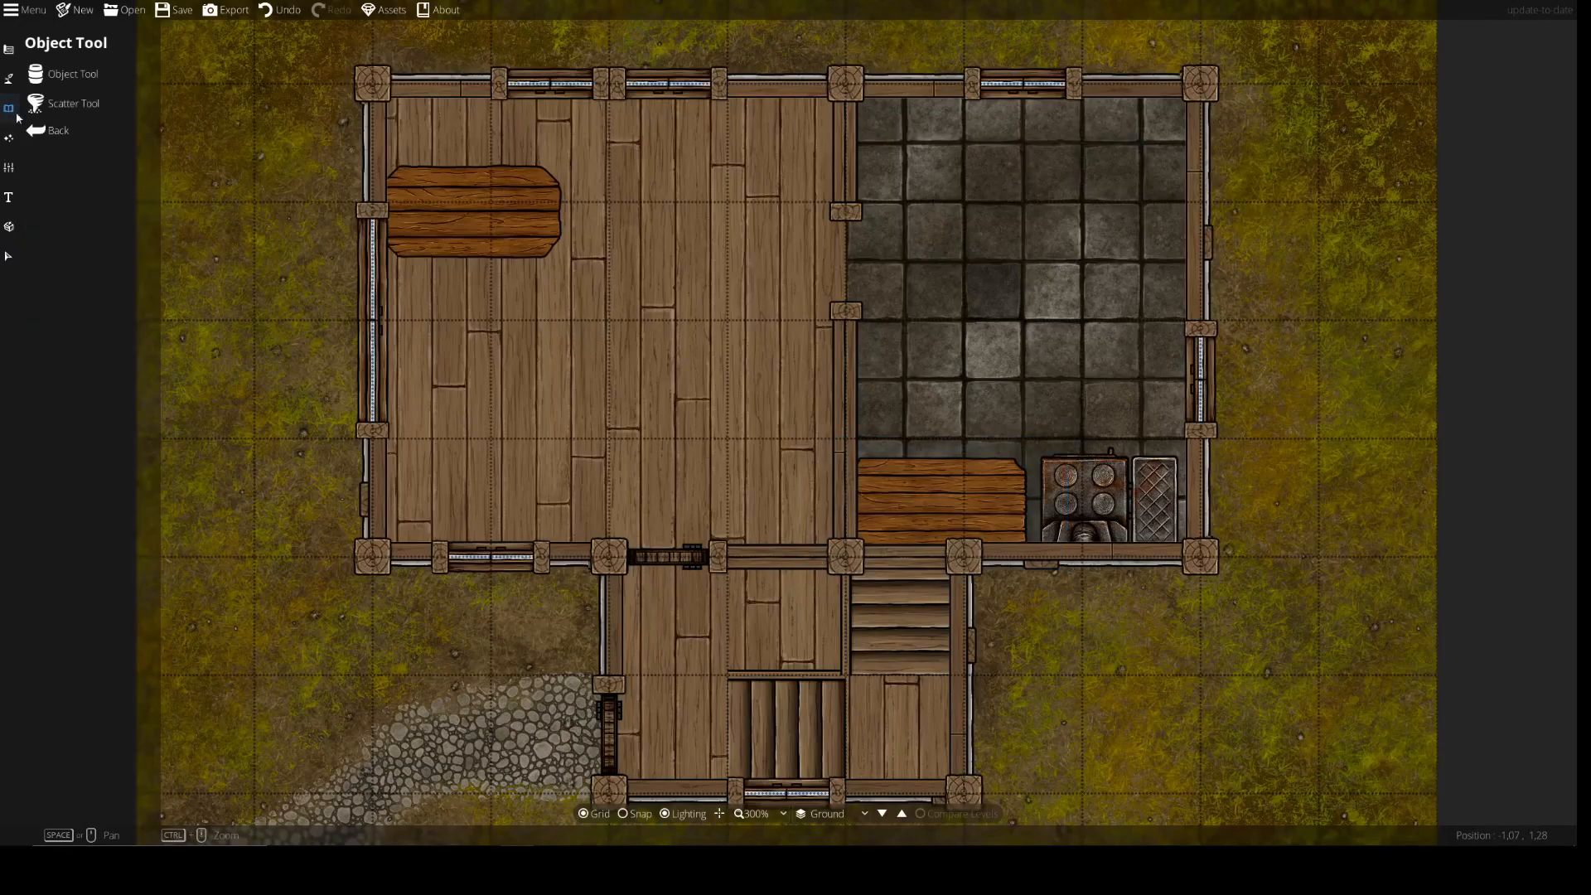
pyautogui.click(69, 74)
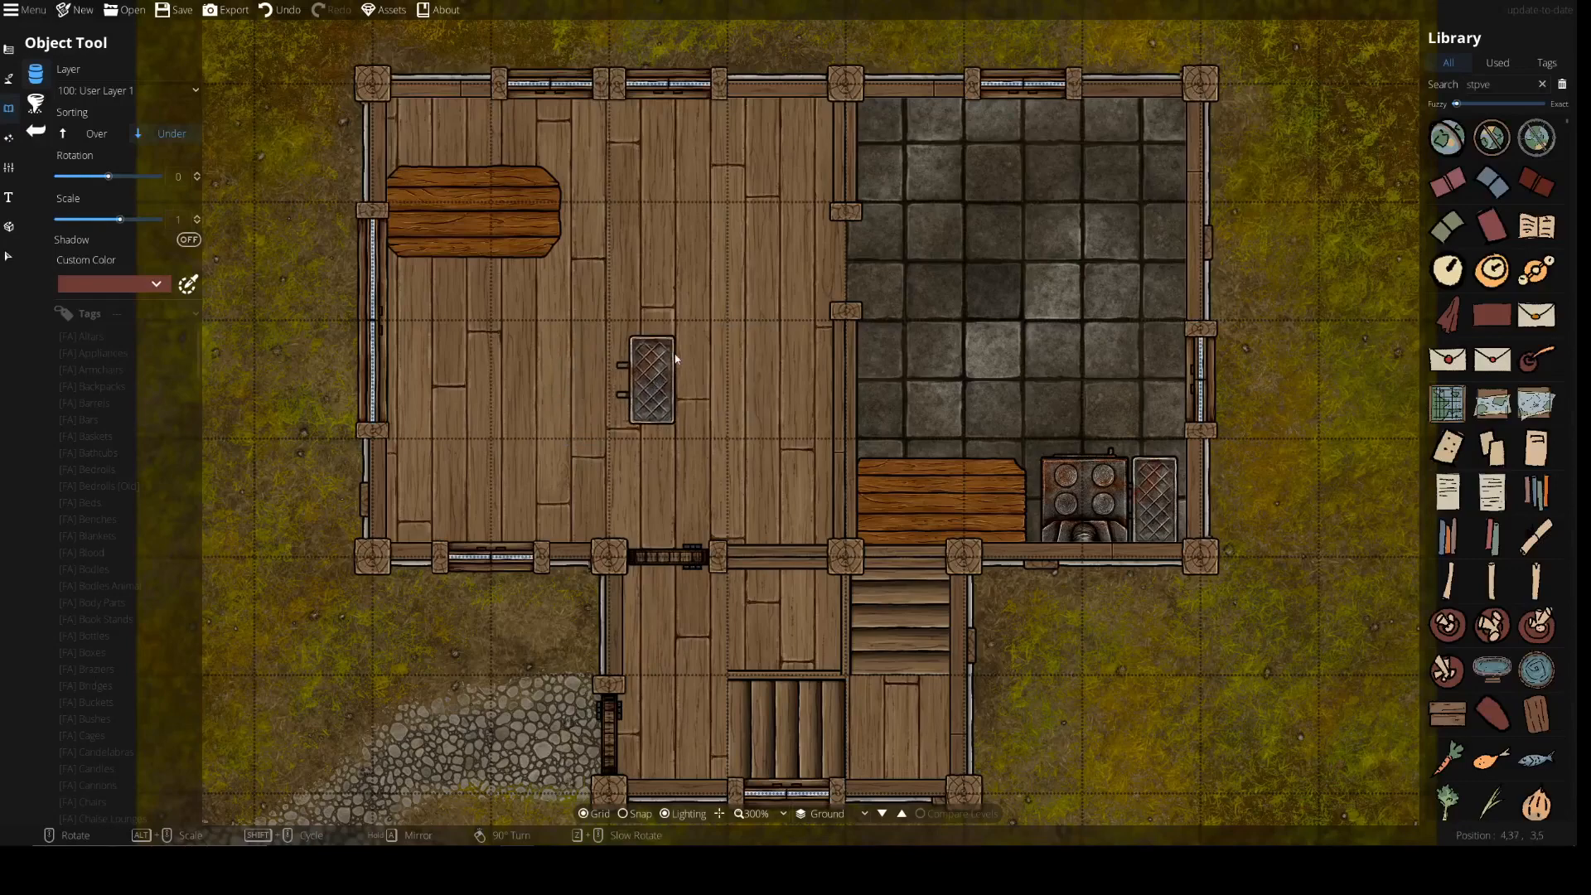
pyautogui.moveTo(1513, 85); pyautogui.dragTo(912, 142)
pyautogui.write('chair')
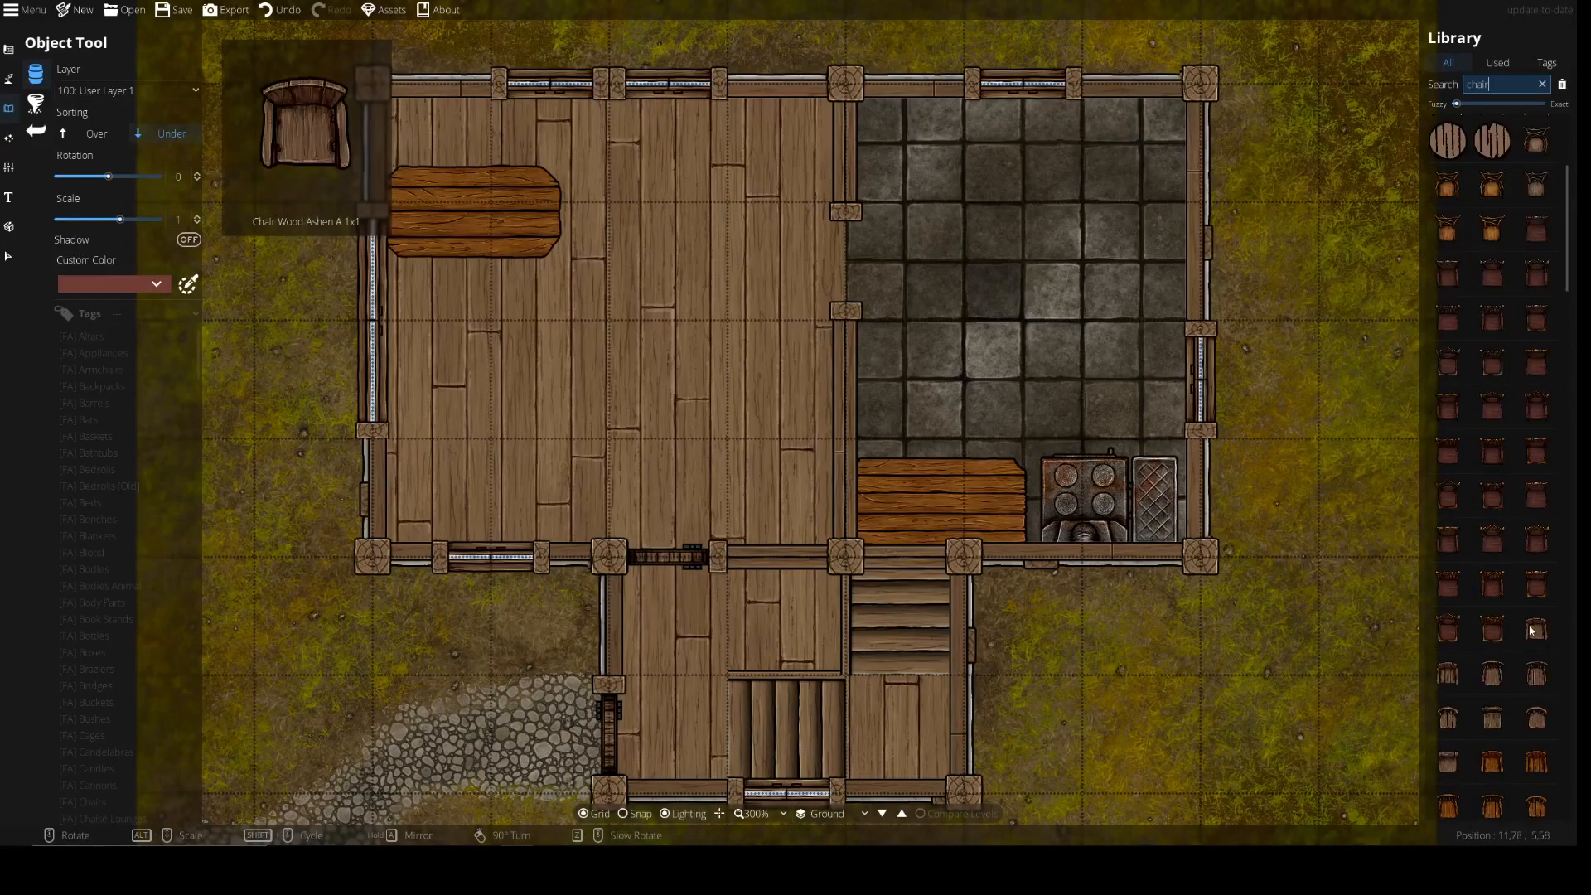
pyautogui.click(1497, 713)
pyautogui.scroll(-1, 435, 170)
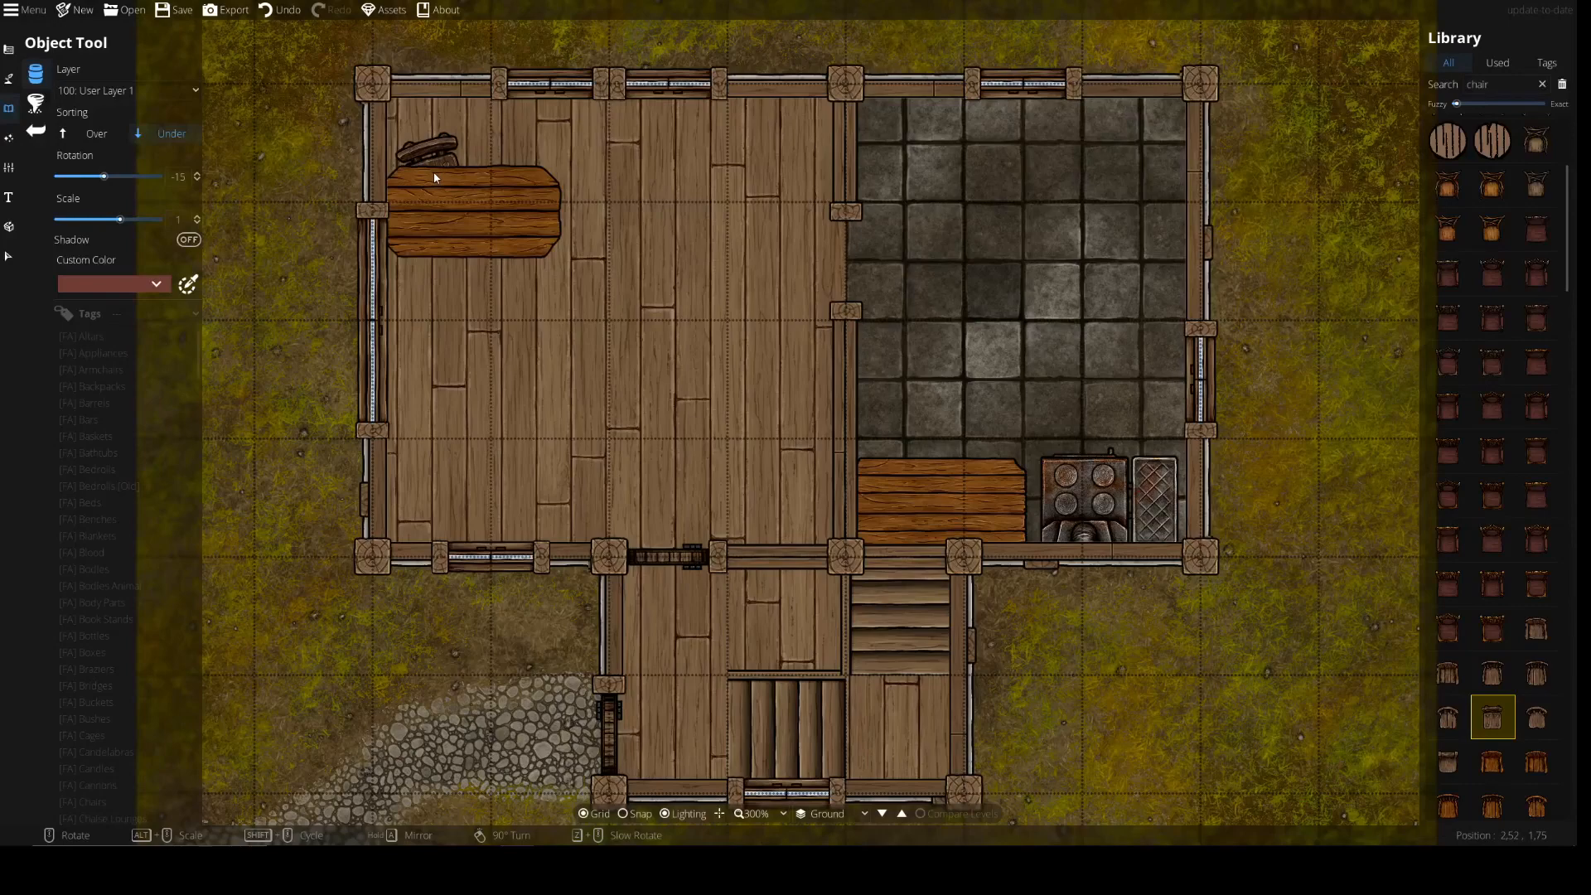
# Place a dark wood chair, rotated -165 degrees, at the west end of the left table's south side
pyautogui.scroll(-2, 1534, 764)
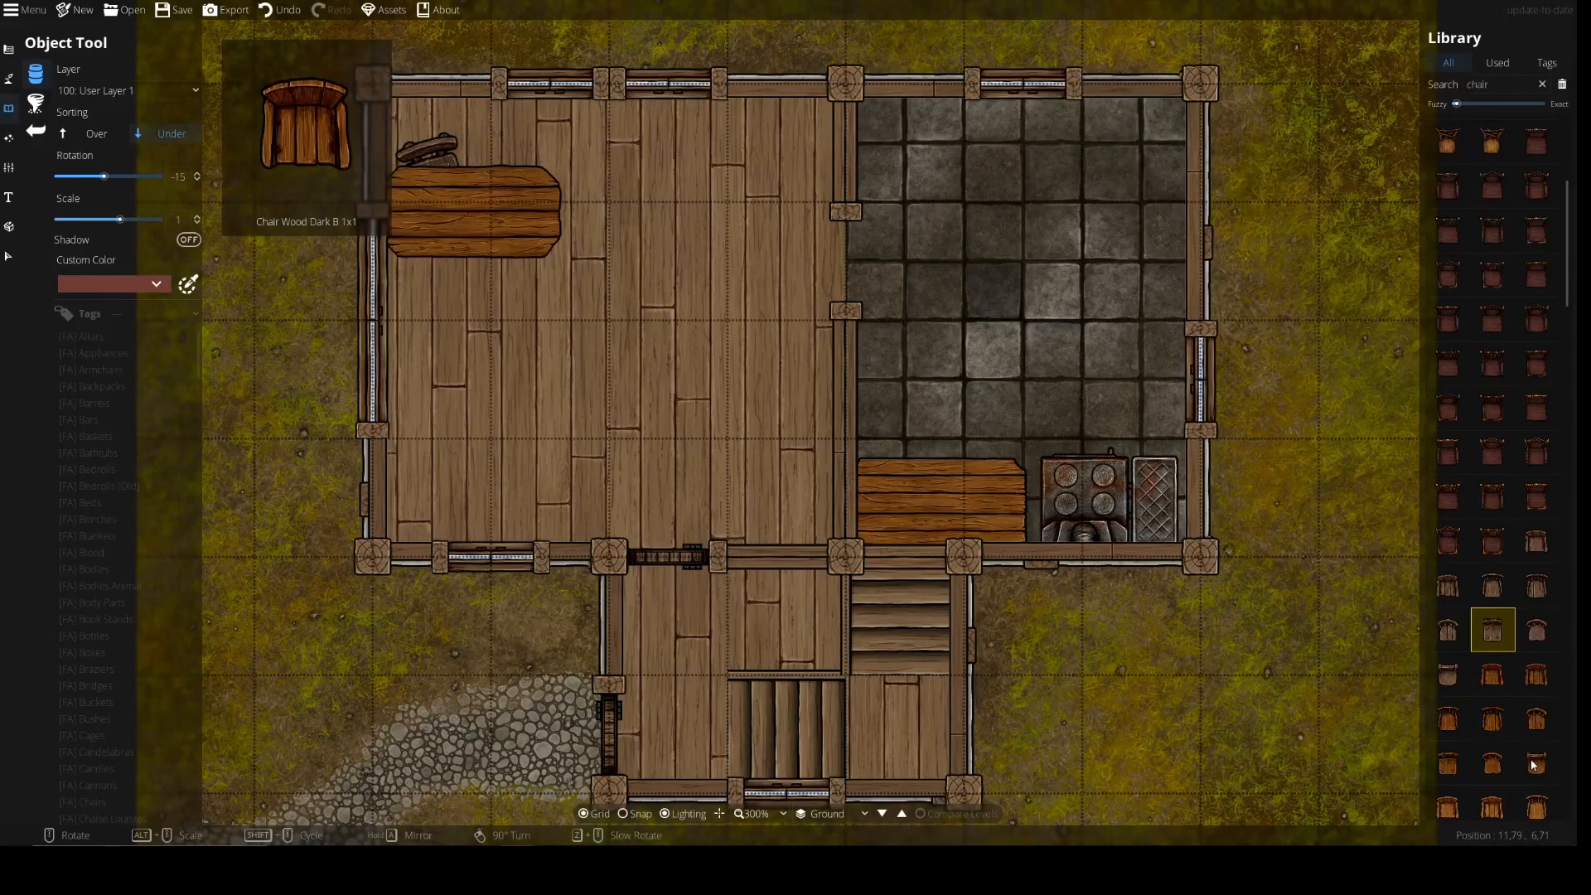
pyautogui.click(1538, 717)
pyautogui.scroll(-5, 452, 312)
pyautogui.scroll(-5, 453, 312)
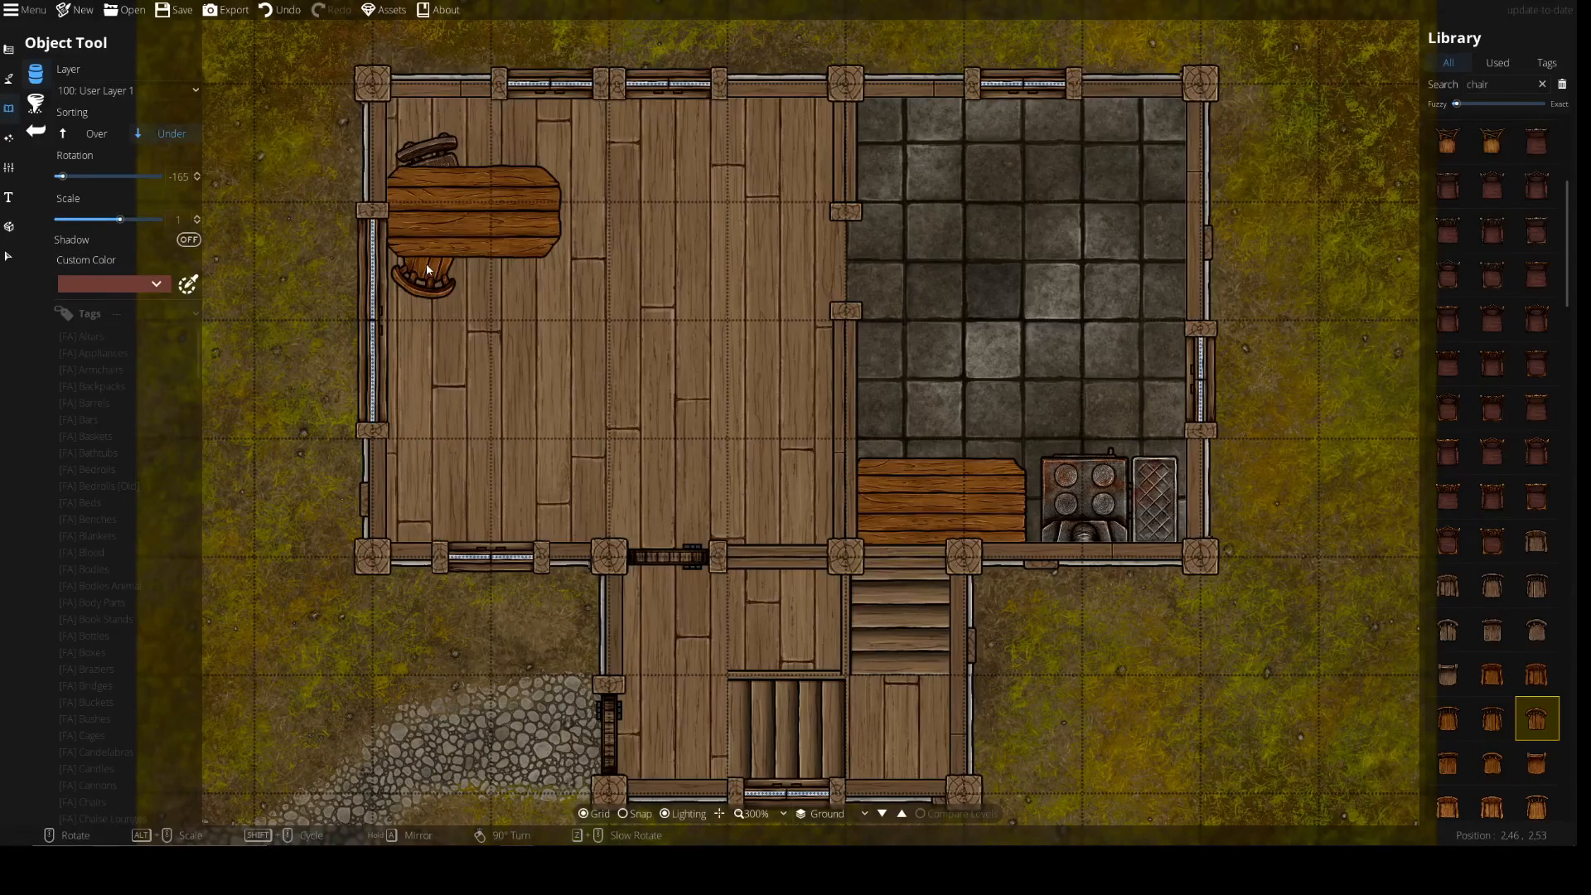
pyautogui.moveTo(426, 263); pyautogui.dragTo(482, 499)
pyautogui.moveTo(521, 442); pyautogui.dragTo(433, 261)
pyautogui.click(432, 261)
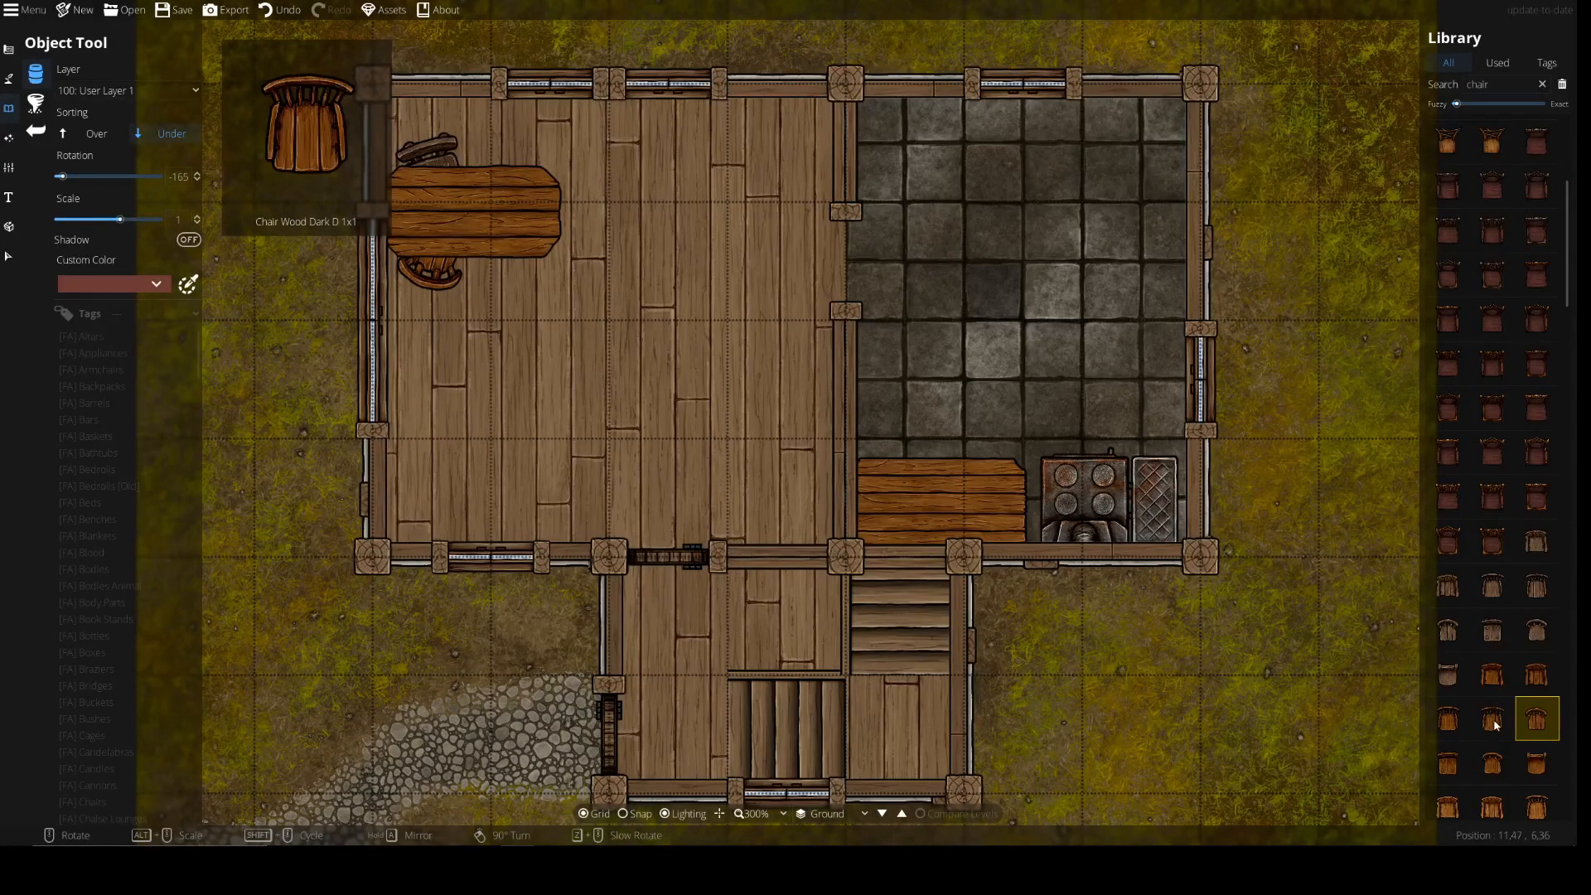
# Place another dark wood chair style at the table's northeast side and again at its southeast side, the latter rotated 165 degrees
pyautogui.click(1500, 766)
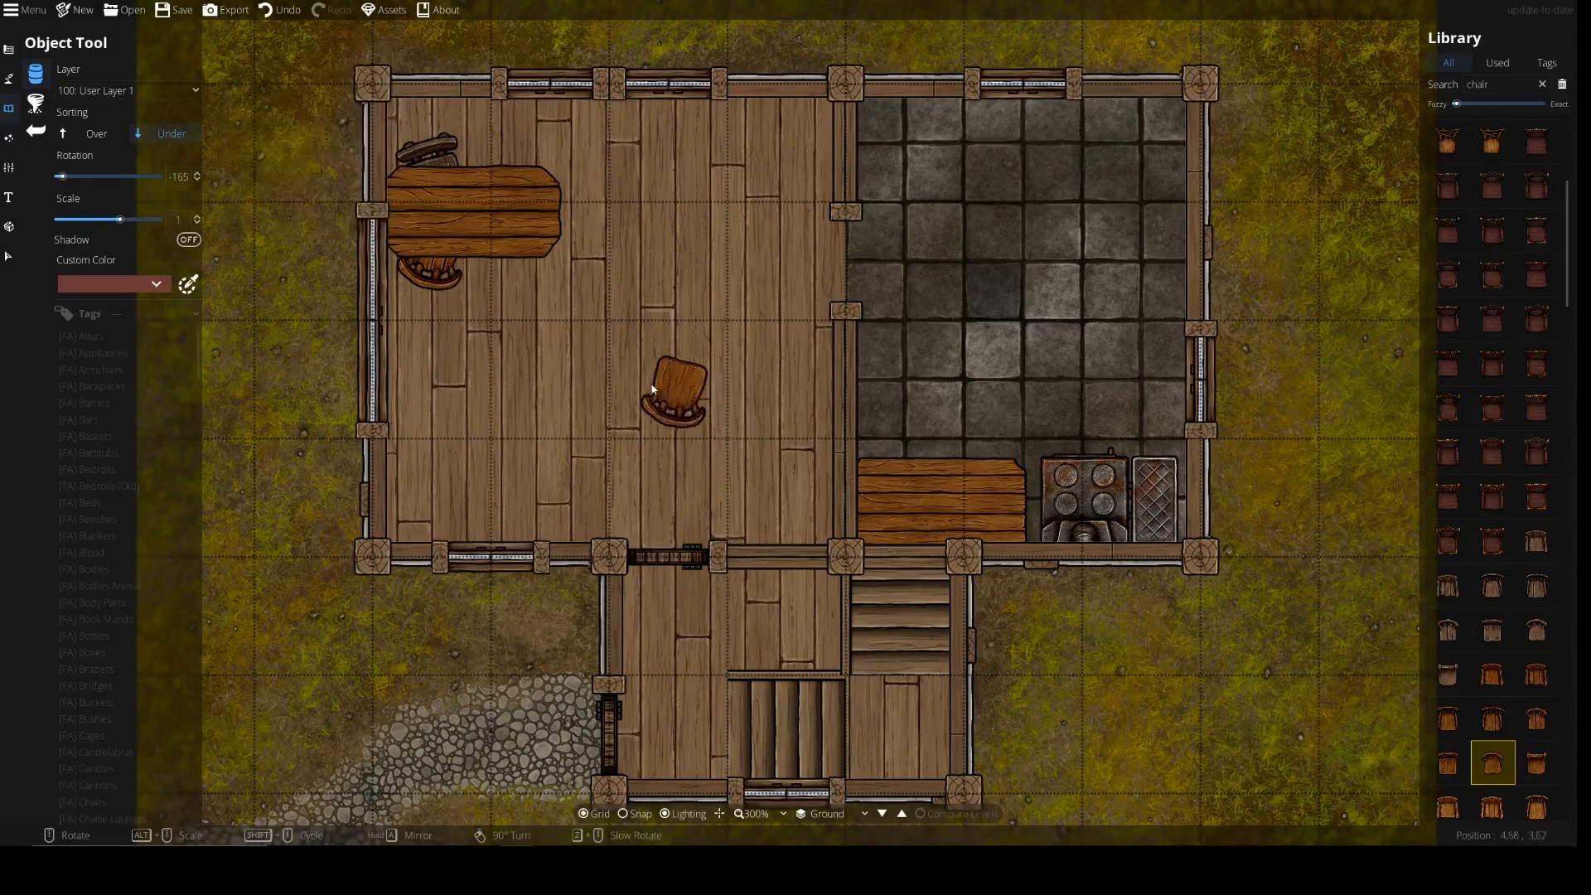
pyautogui.click(1531, 770)
pyautogui.scroll(9, 502, 157)
pyautogui.scroll(2, 513, 169)
pyautogui.scroll(4, 524, 325)
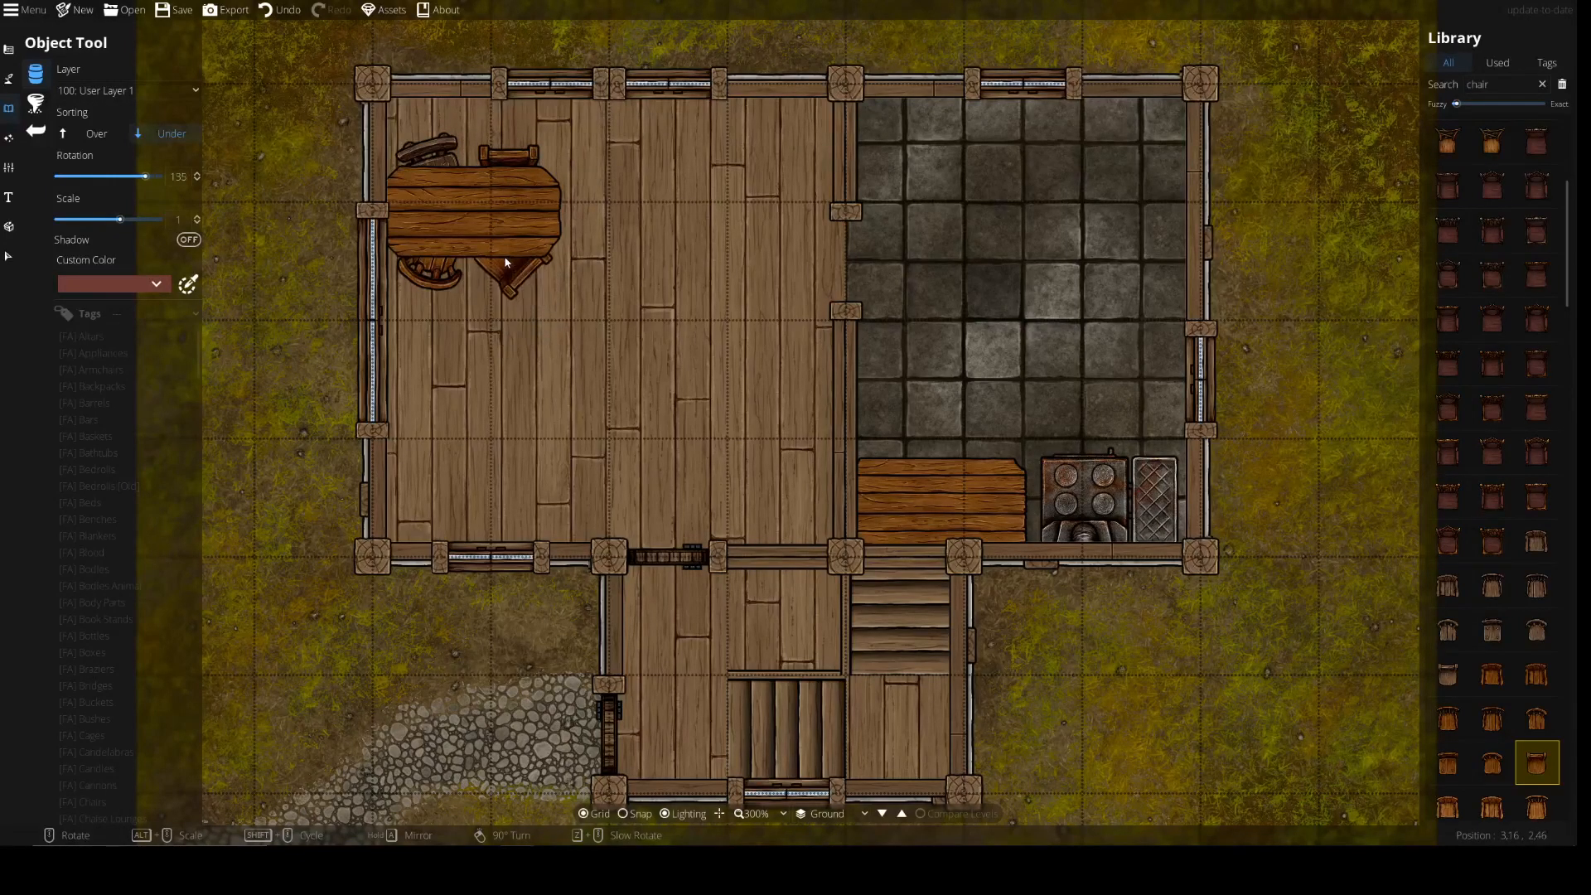
pyautogui.click(509, 259)
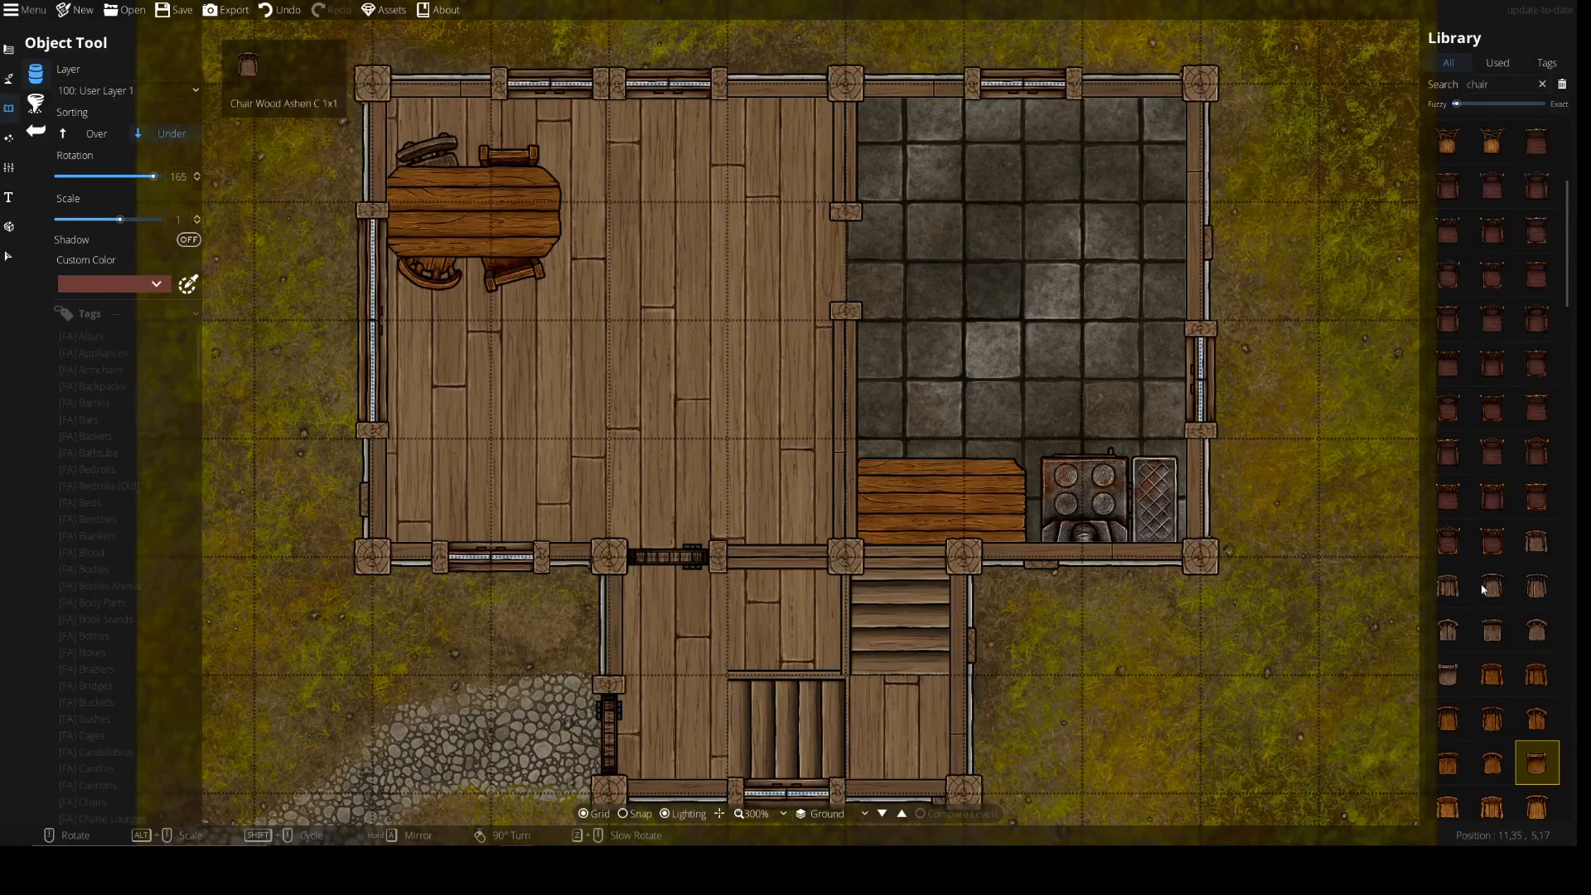
# Choose a wood-backed armchair with colorable fabric from the chair results and rotate it to -165 degrees
pyautogui.scroll(-3, 1500, 688)
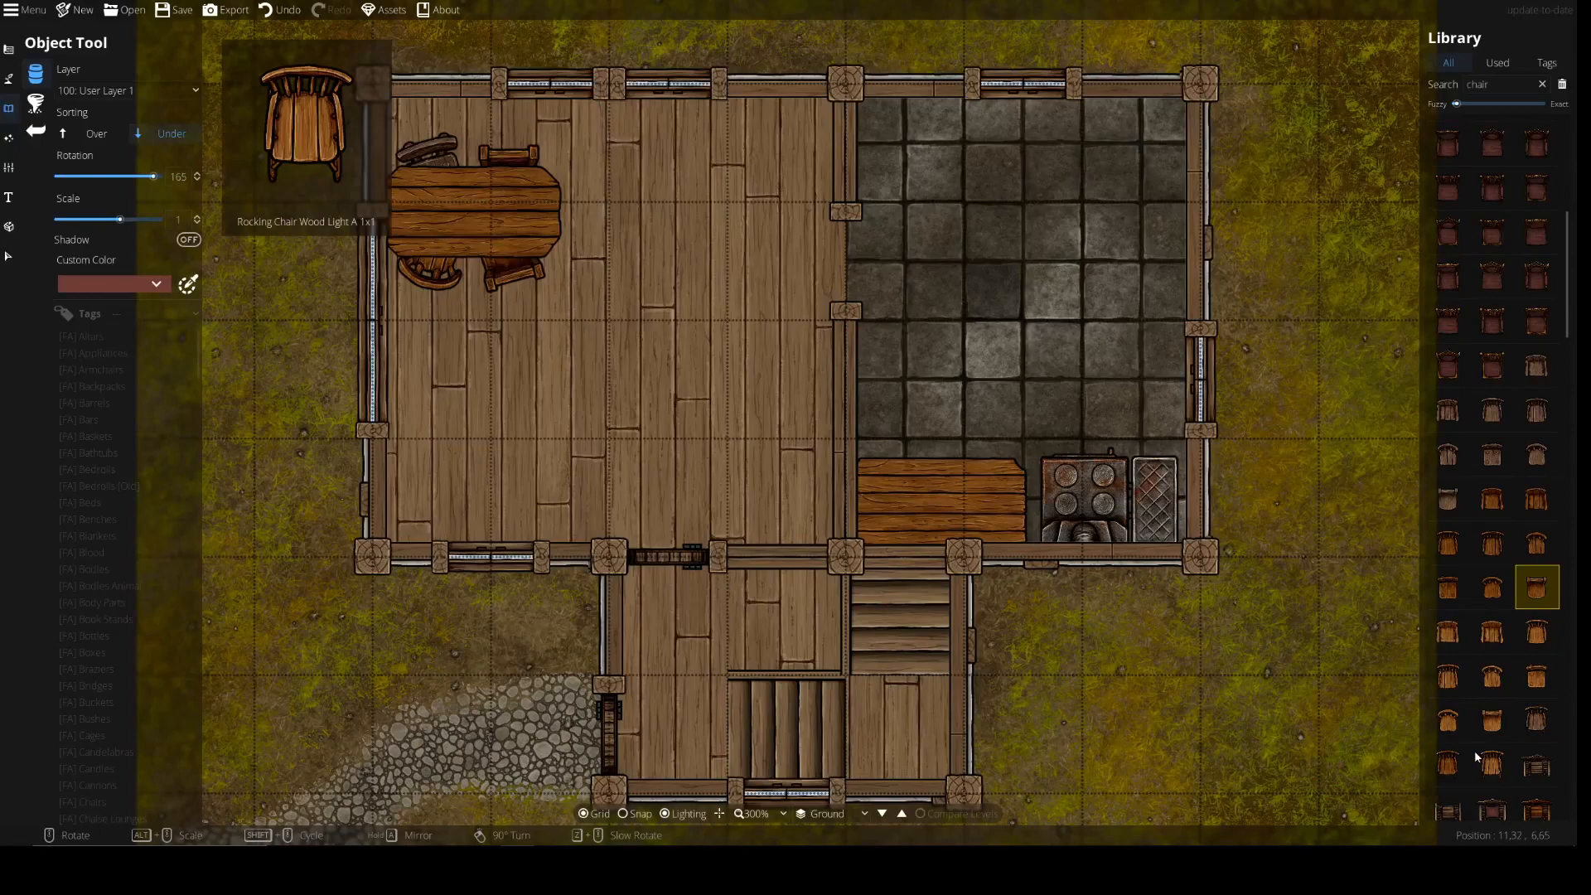
pyautogui.scroll(2, 1267, 629)
pyautogui.scroll(3, 1525, 646)
pyautogui.scroll(3, 1528, 638)
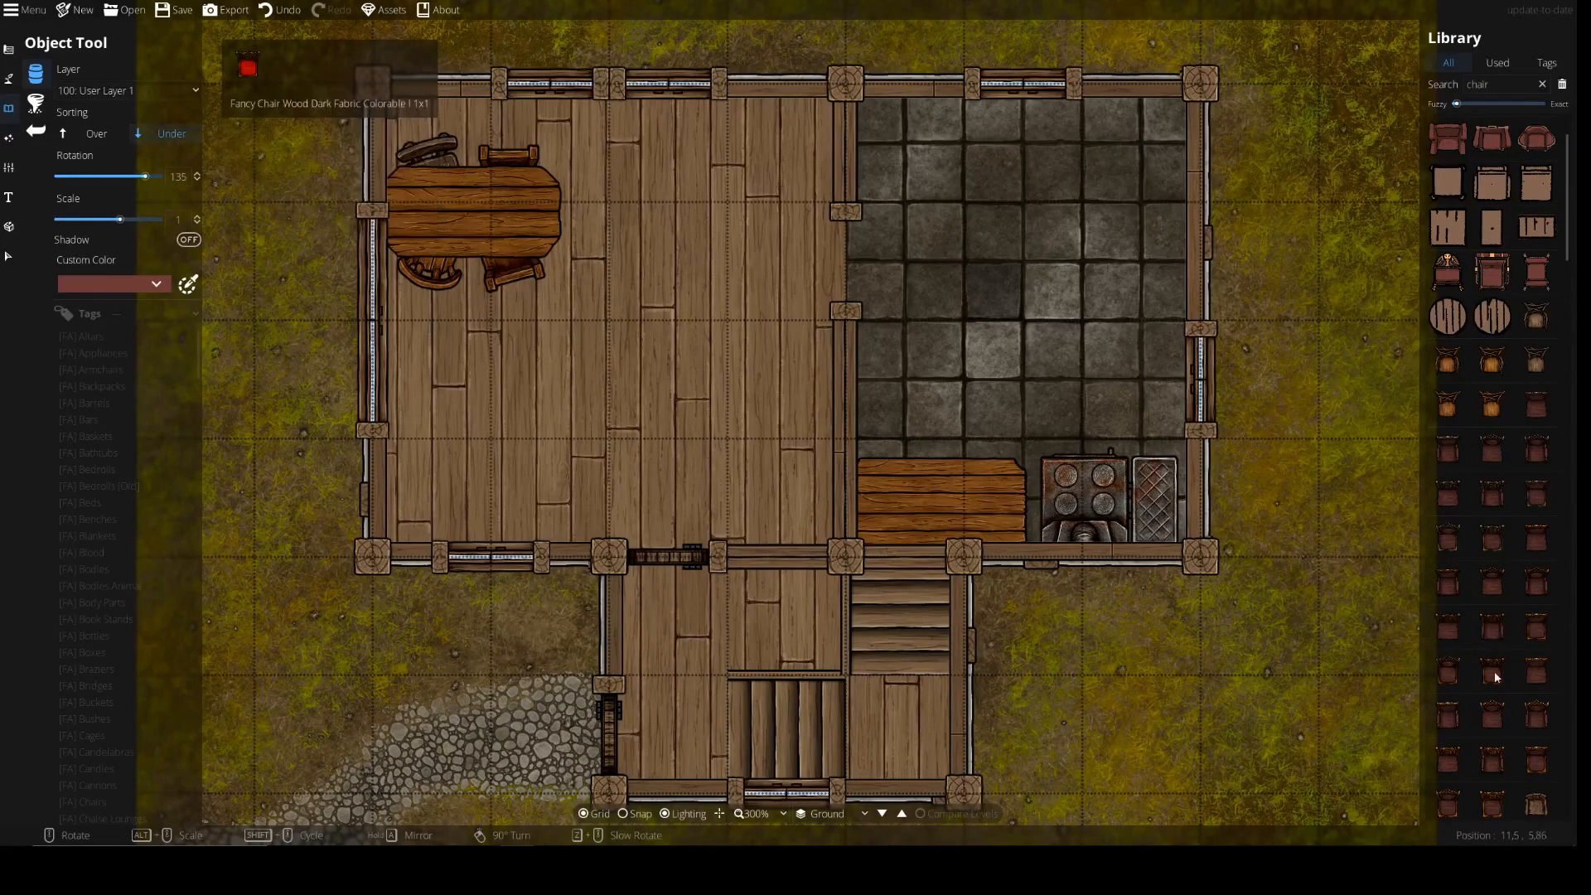
pyautogui.scroll(-2, 1475, 582)
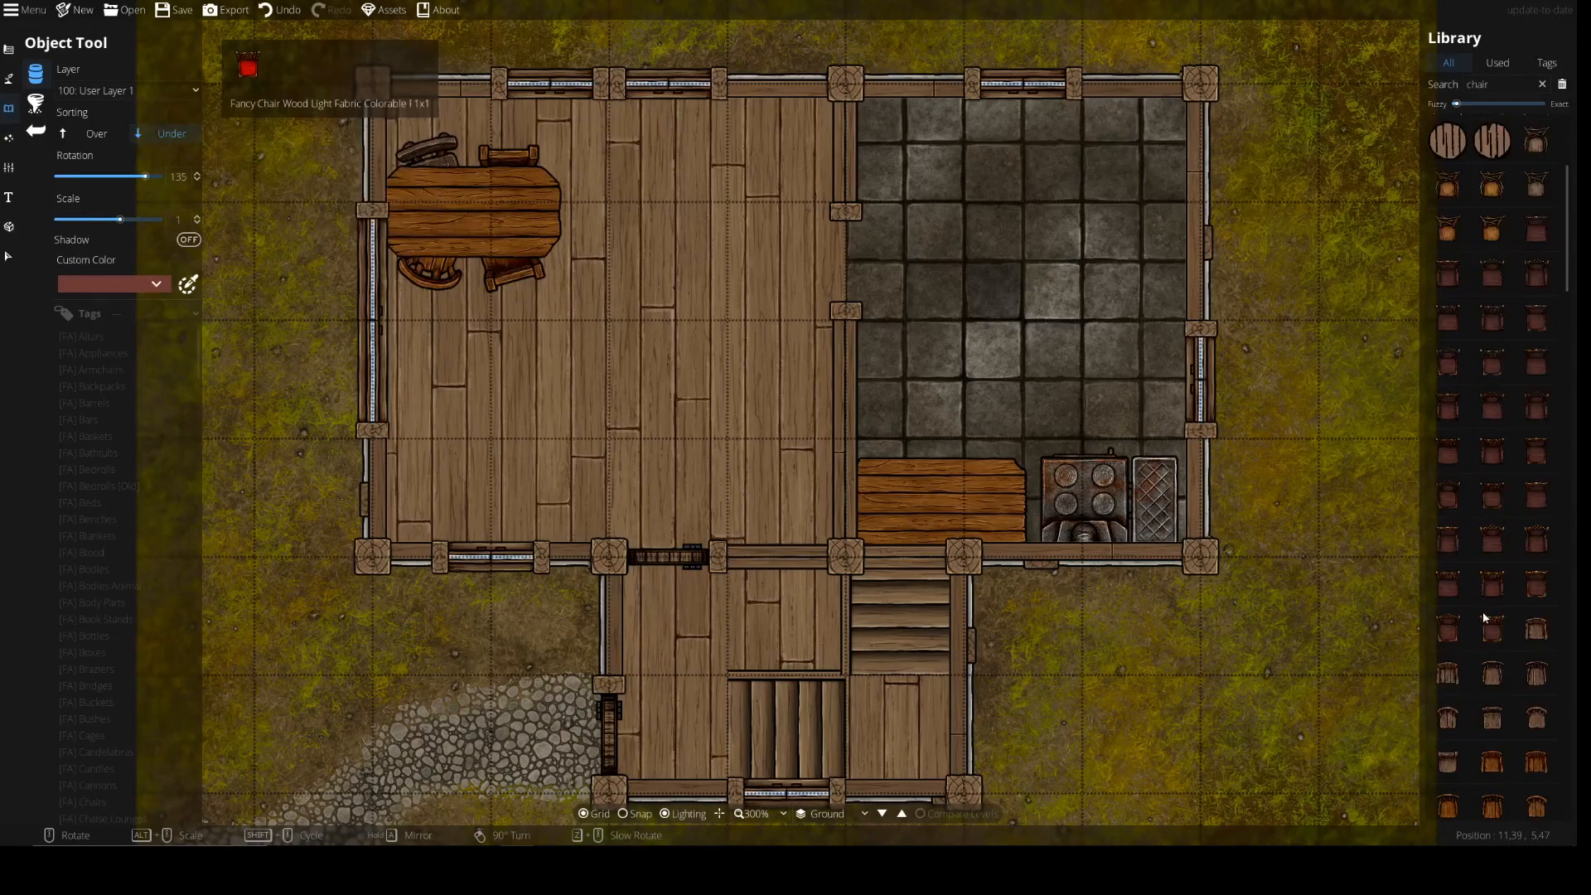
pyautogui.scroll(-8, 1485, 618)
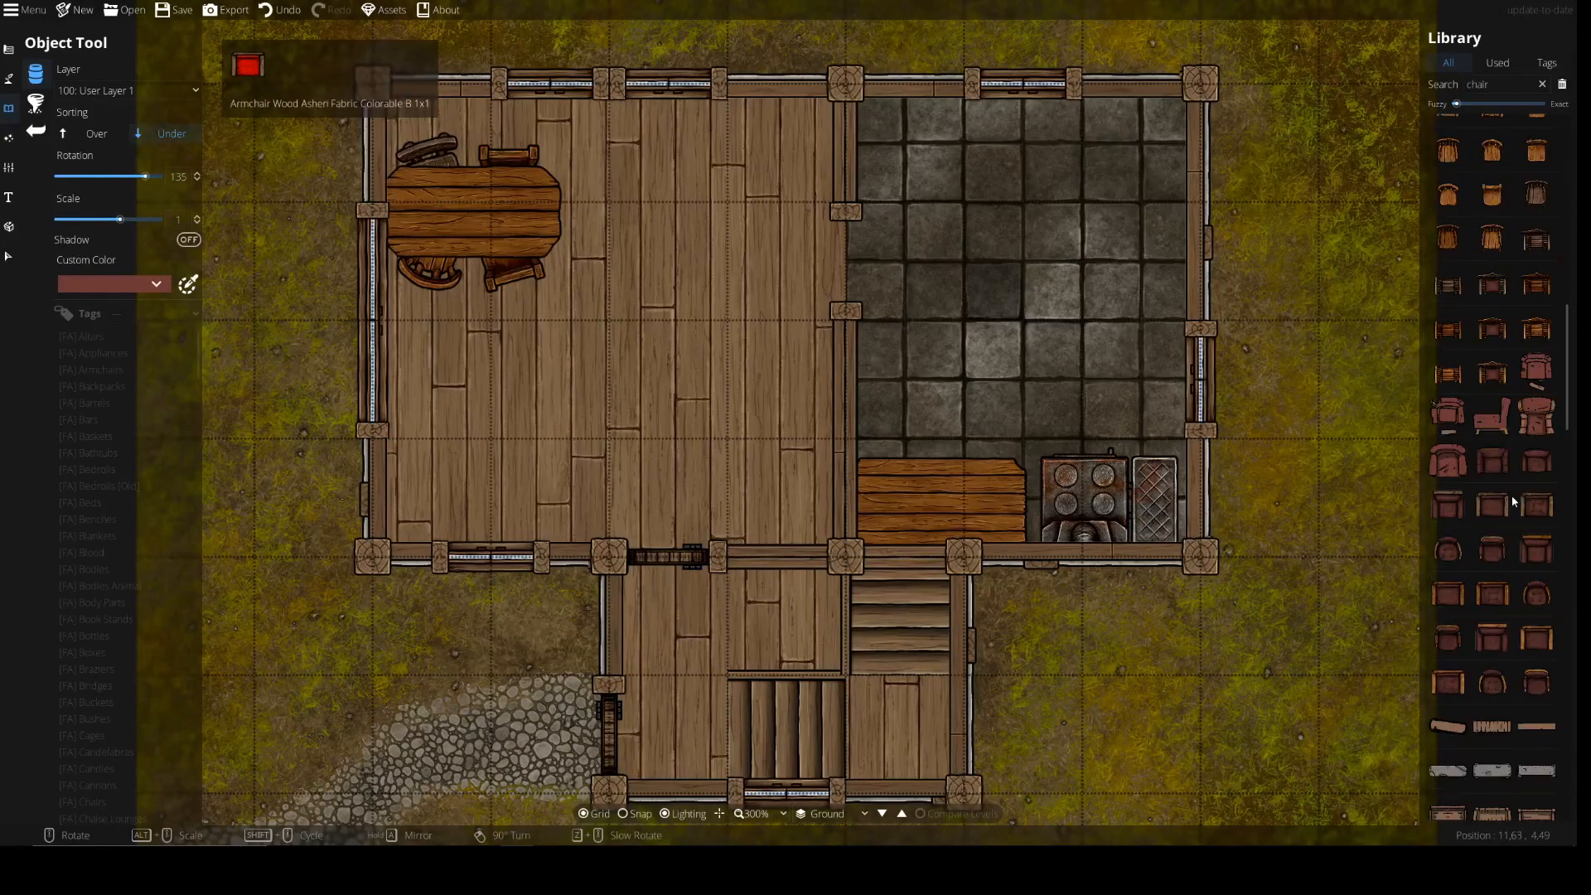
pyautogui.click(1535, 550)
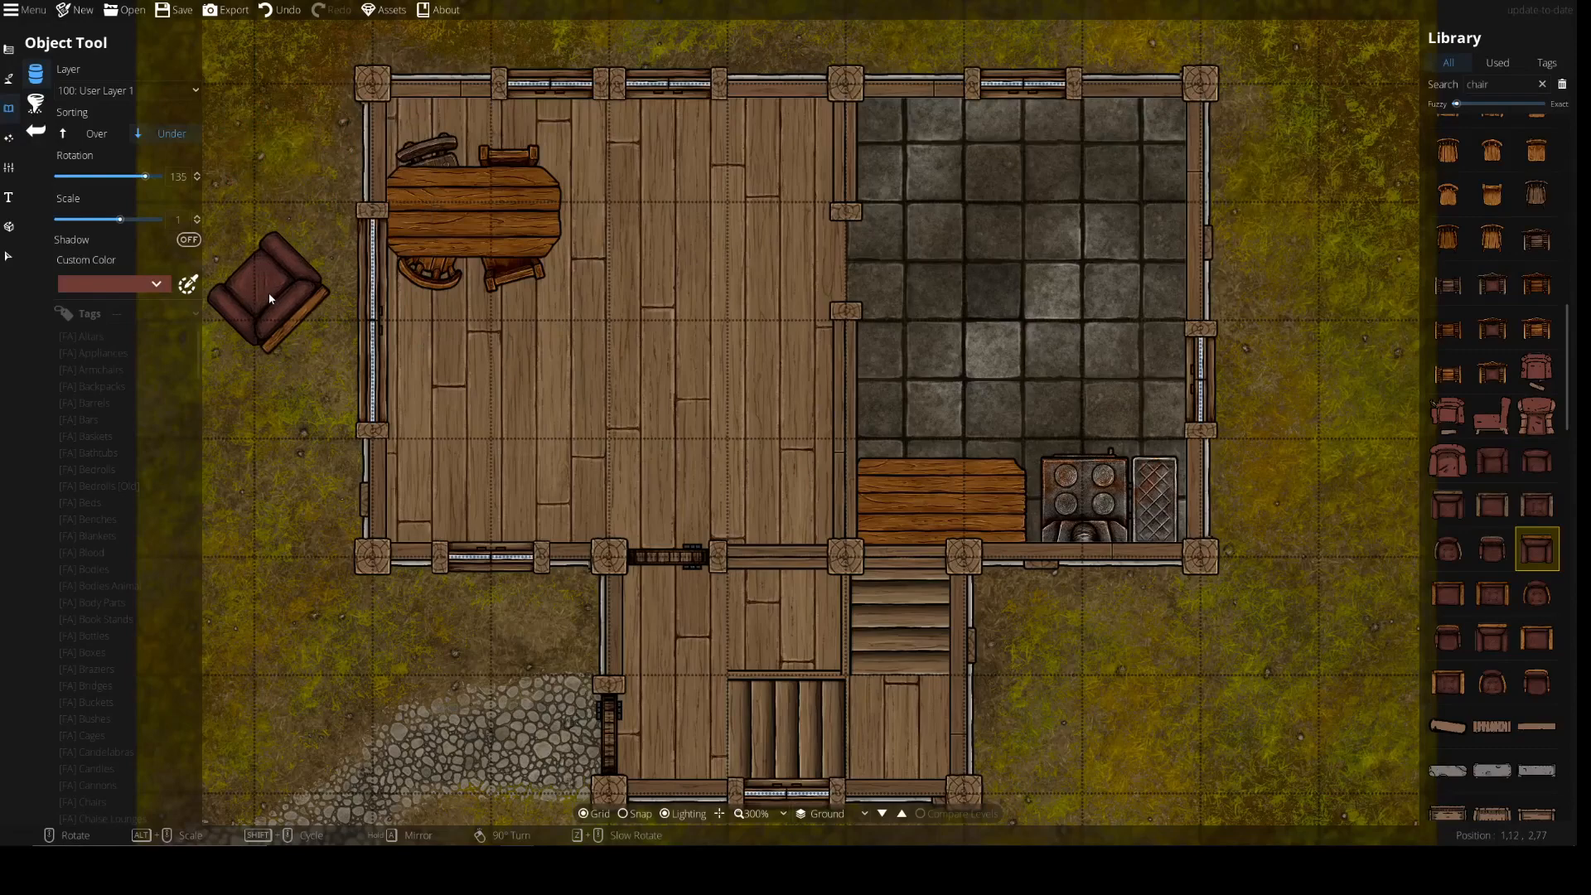
pyautogui.scroll(-4, 598, 479)
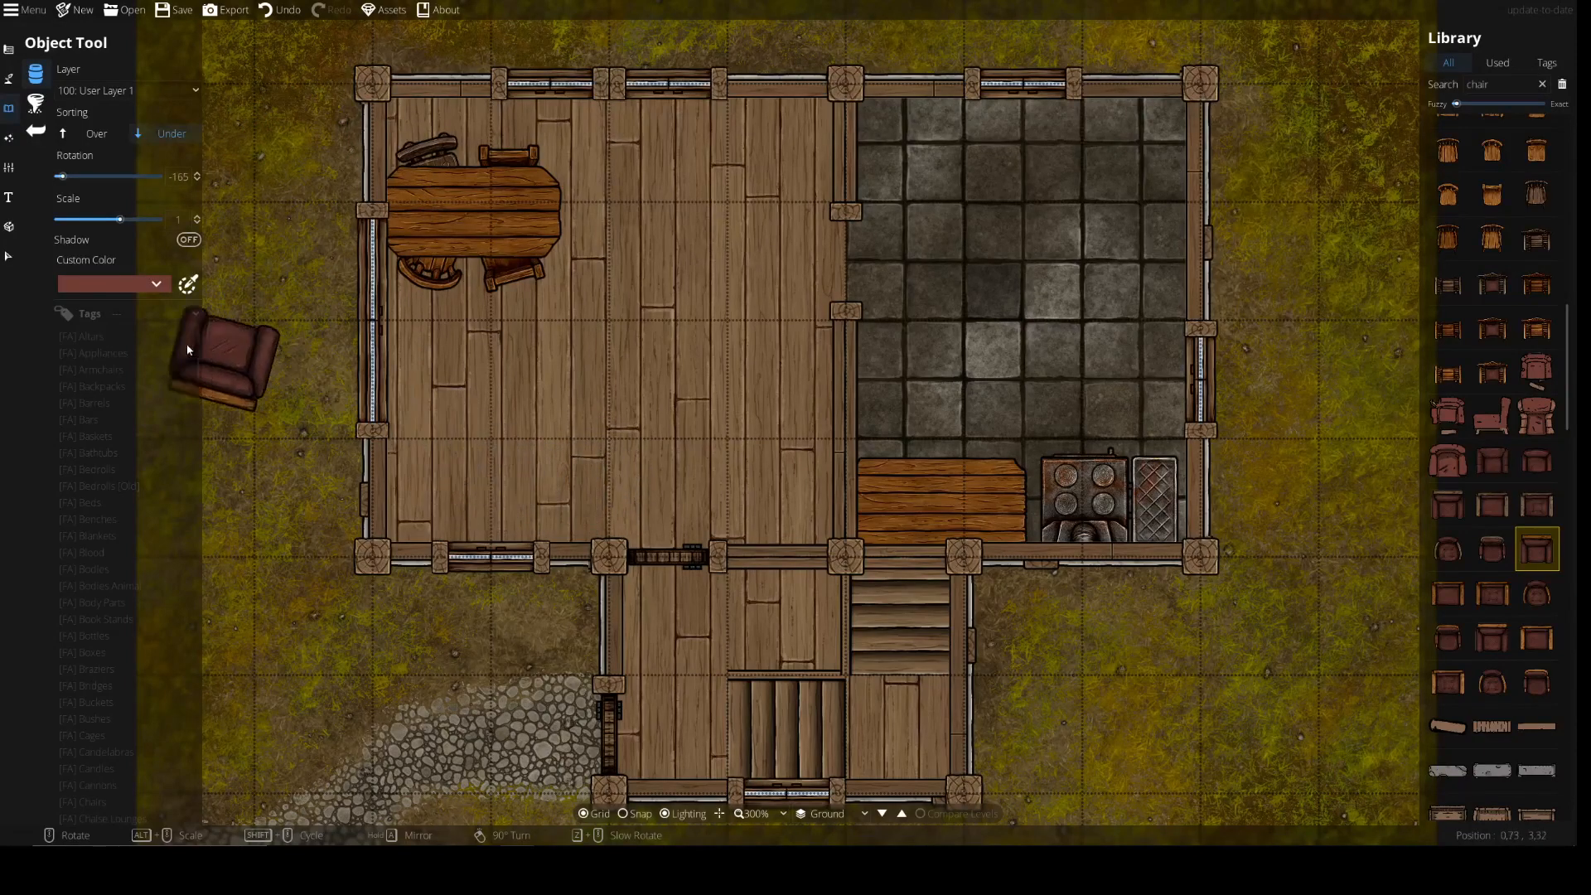
# Set the armchair's custom color to dark green and place it in the left room's southwest corner
pyautogui.click(102, 280)
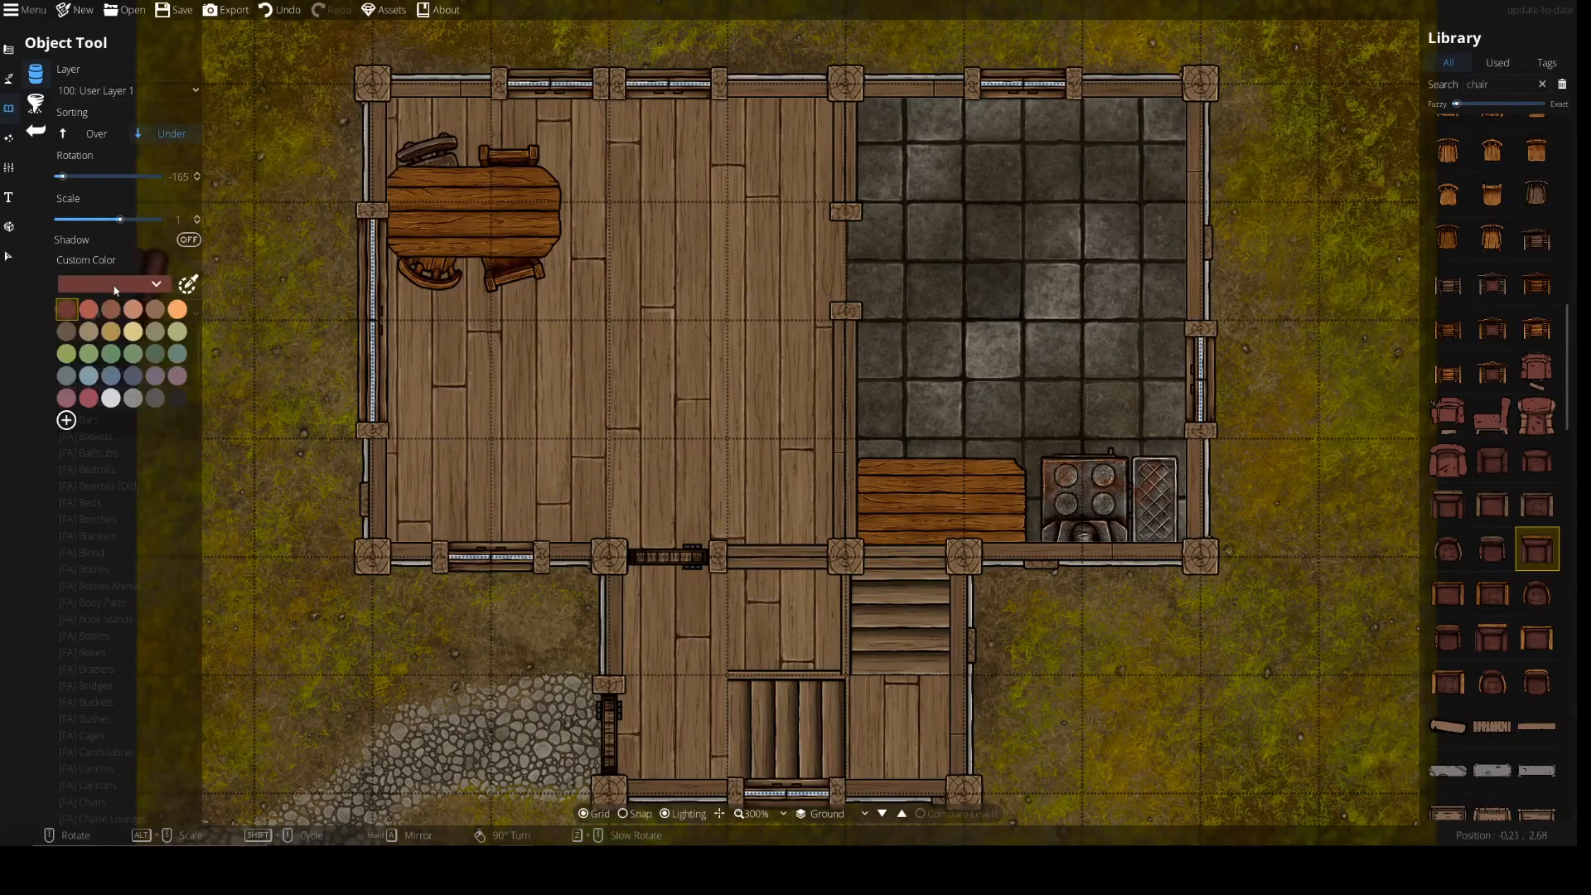
pyautogui.click(151, 355)
pyautogui.click(187, 287)
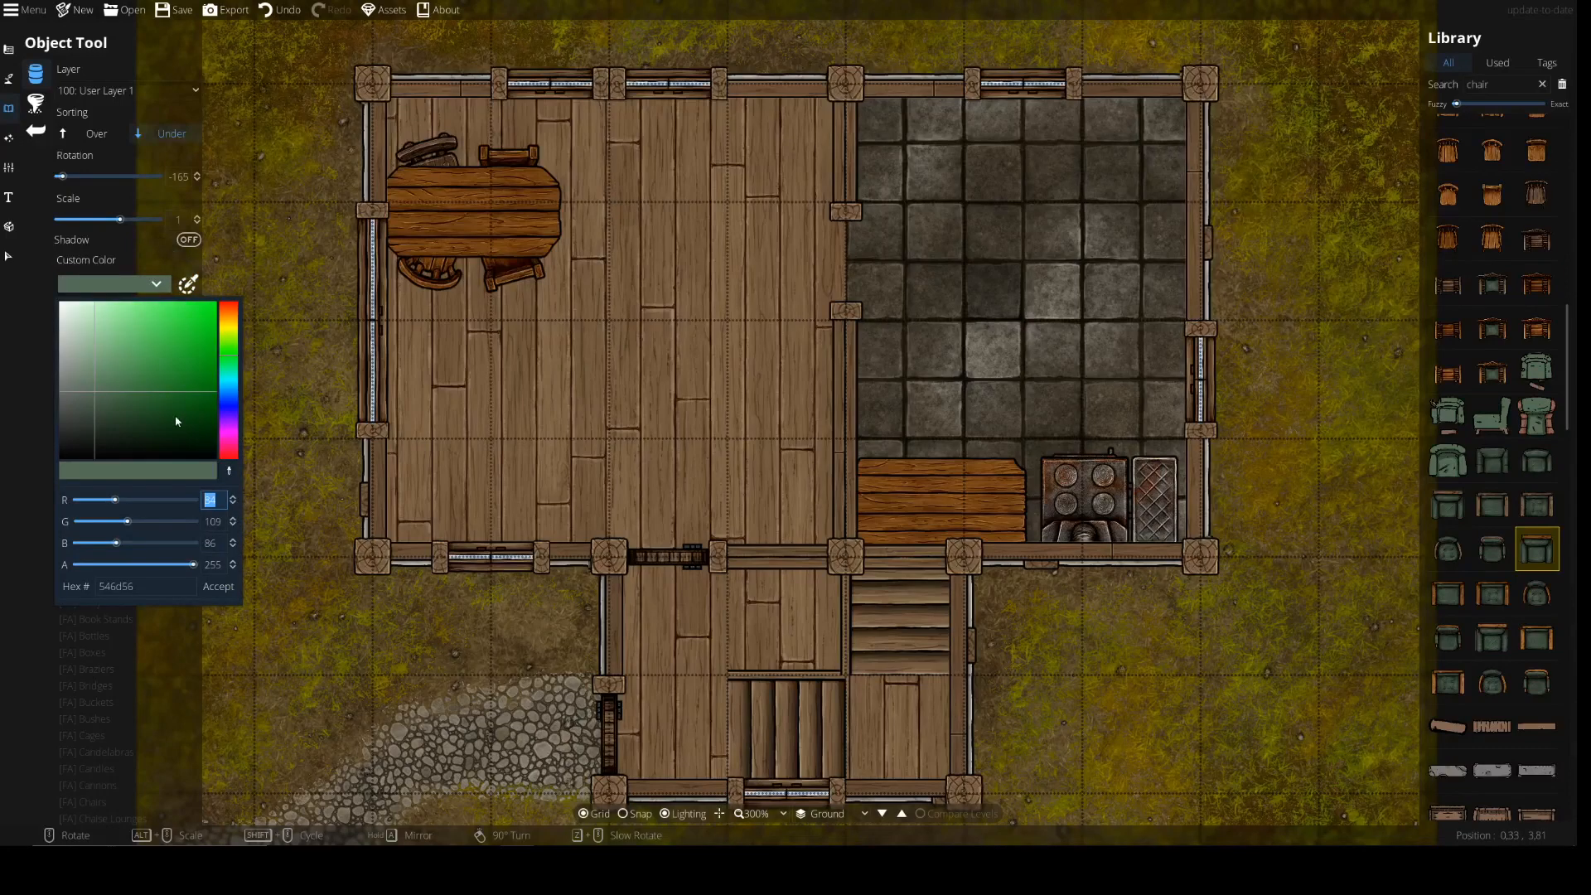
pyautogui.moveTo(176, 421); pyautogui.dragTo(128, 416)
pyautogui.click(219, 586)
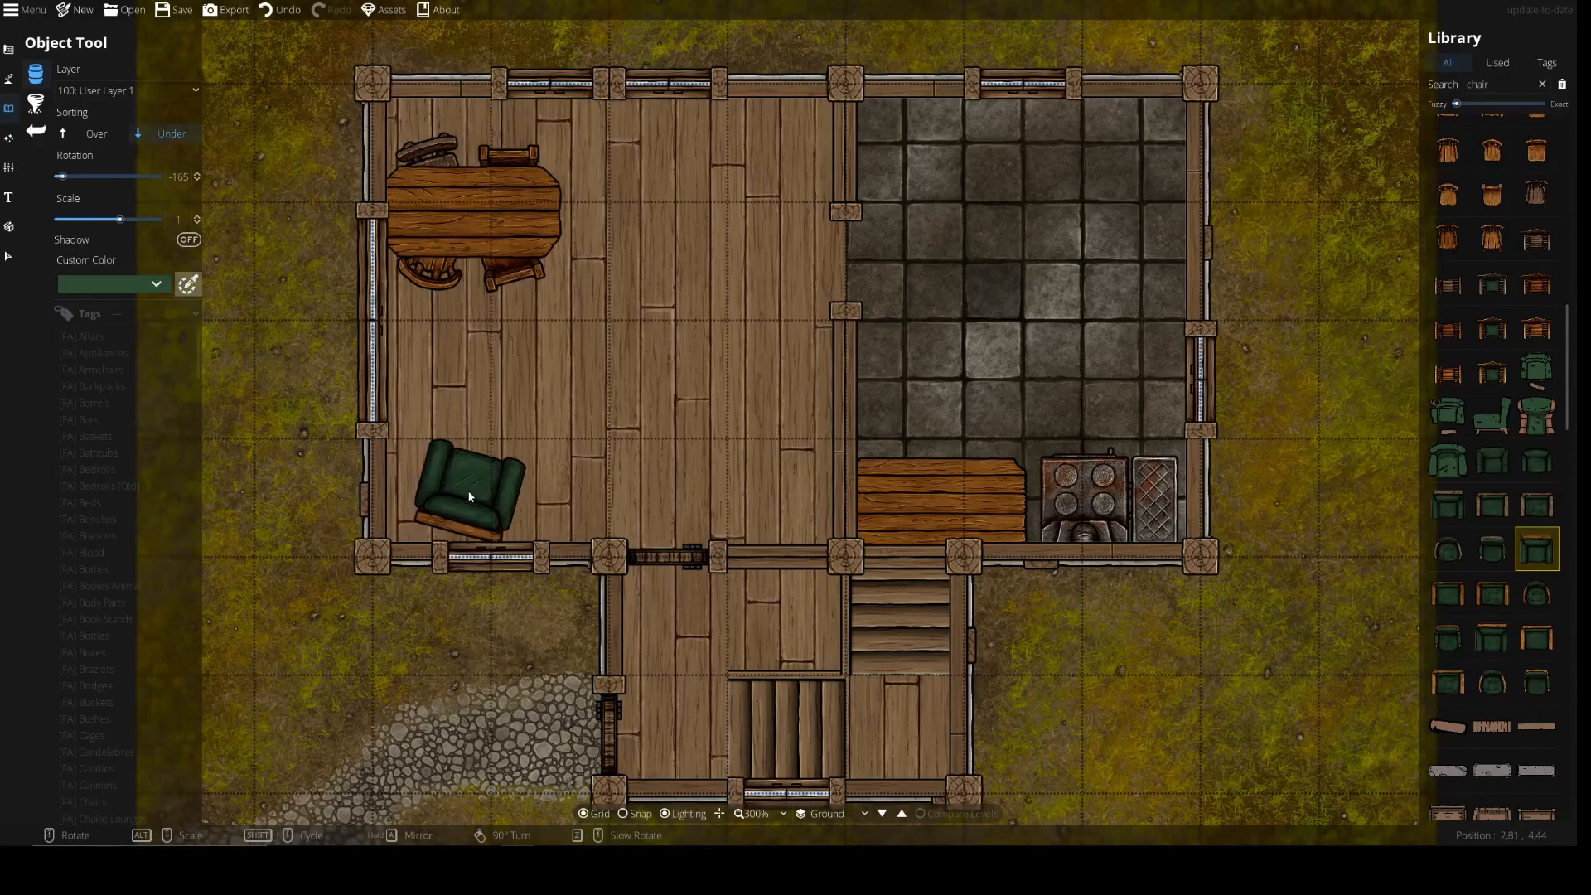
pyautogui.scroll(1, 442, 503)
pyautogui.scroll(-1, 440, 504)
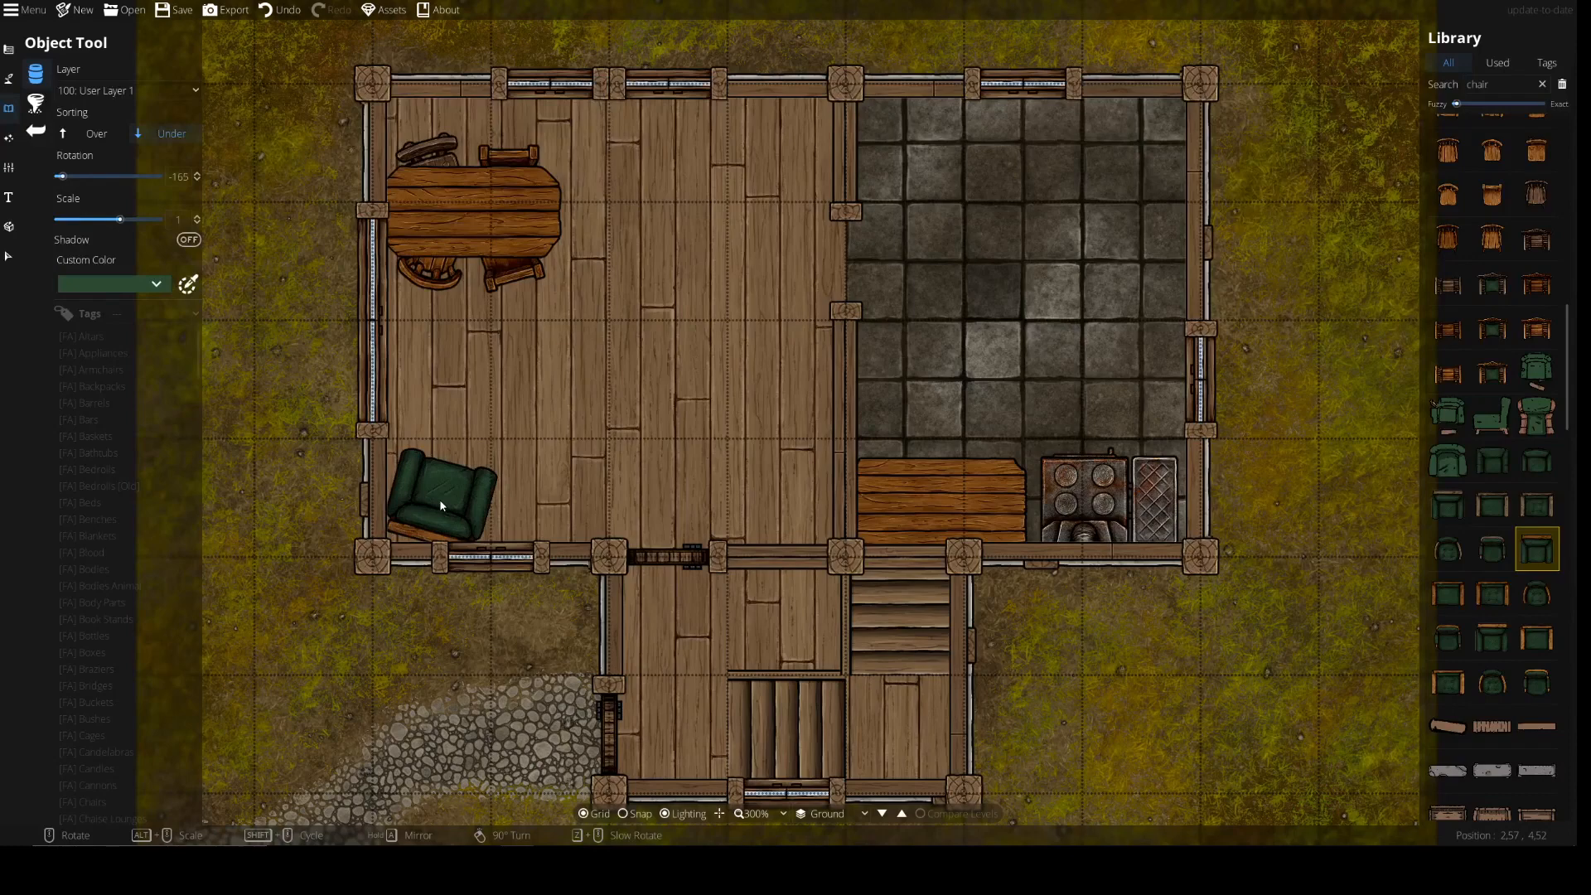
pyautogui.click(432, 502)
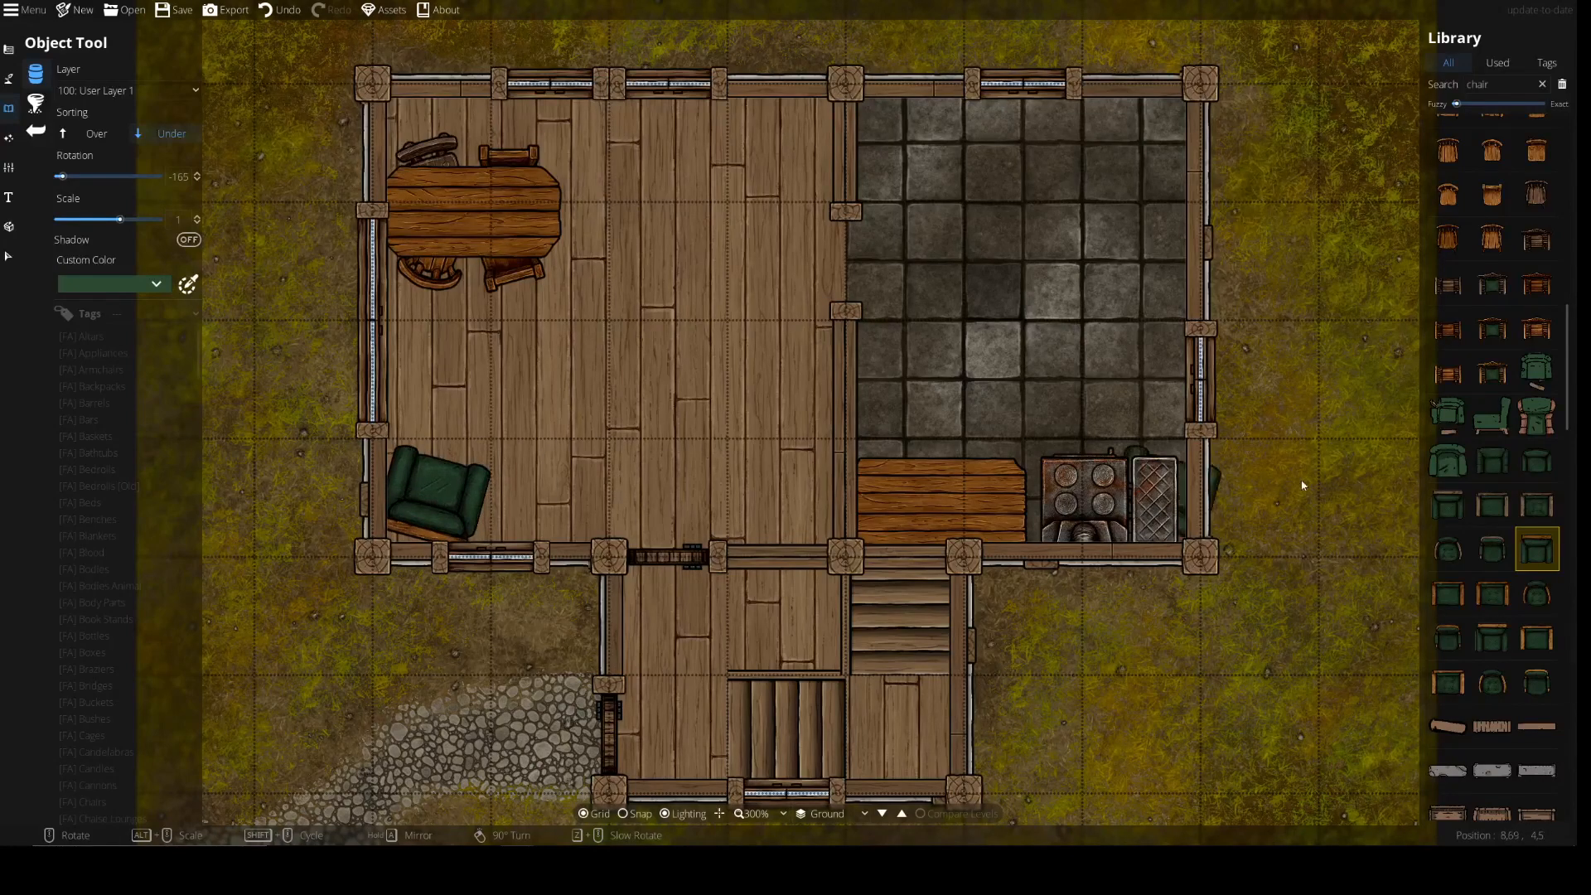
# Search the library for "table" and choose a small square dark wood plank table with clipped corners
pyautogui.moveTo(1512, 86); pyautogui.dragTo(1306, 86)
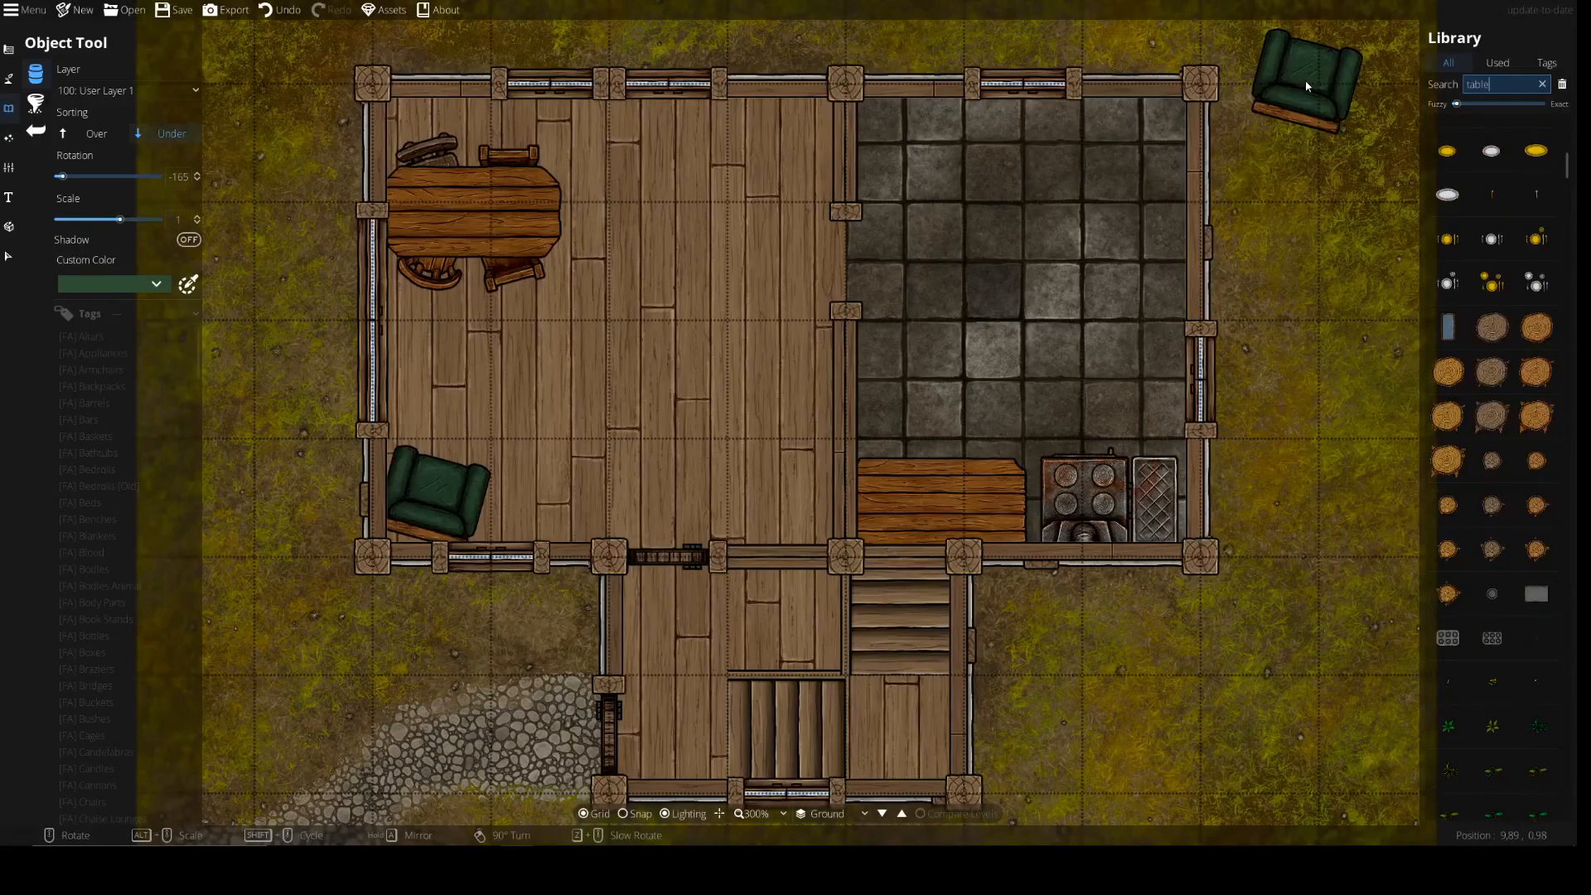
pyautogui.scroll(-5, 1518, 419)
pyautogui.scroll(-5, 1515, 411)
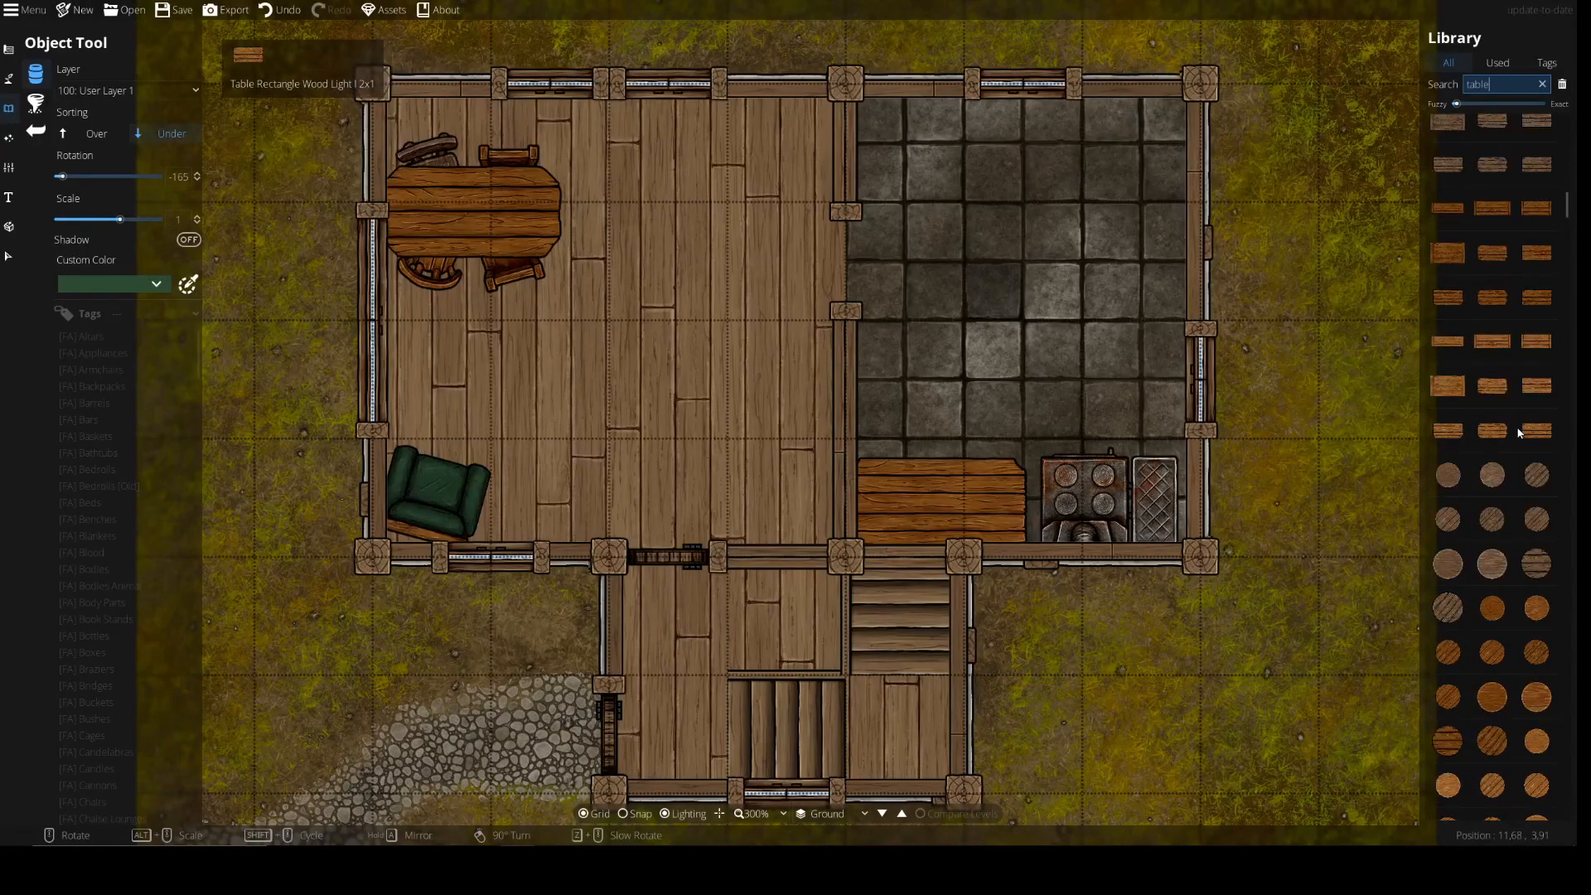
pyautogui.moveTo(1492, 582)
pyautogui.scroll(-5, 1491, 582)
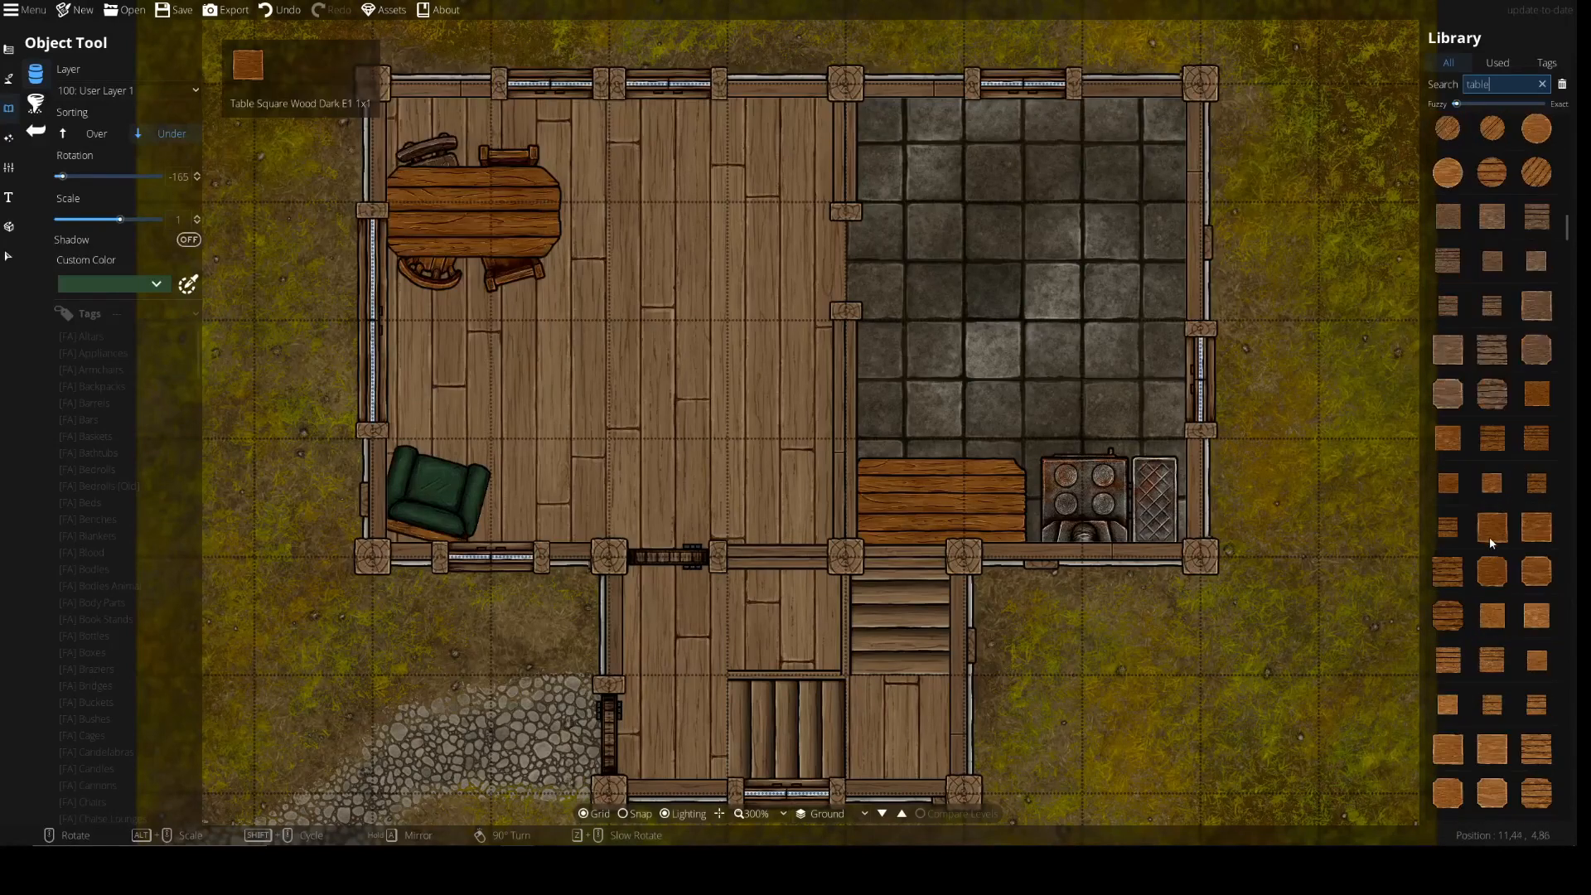
pyautogui.click(1463, 608)
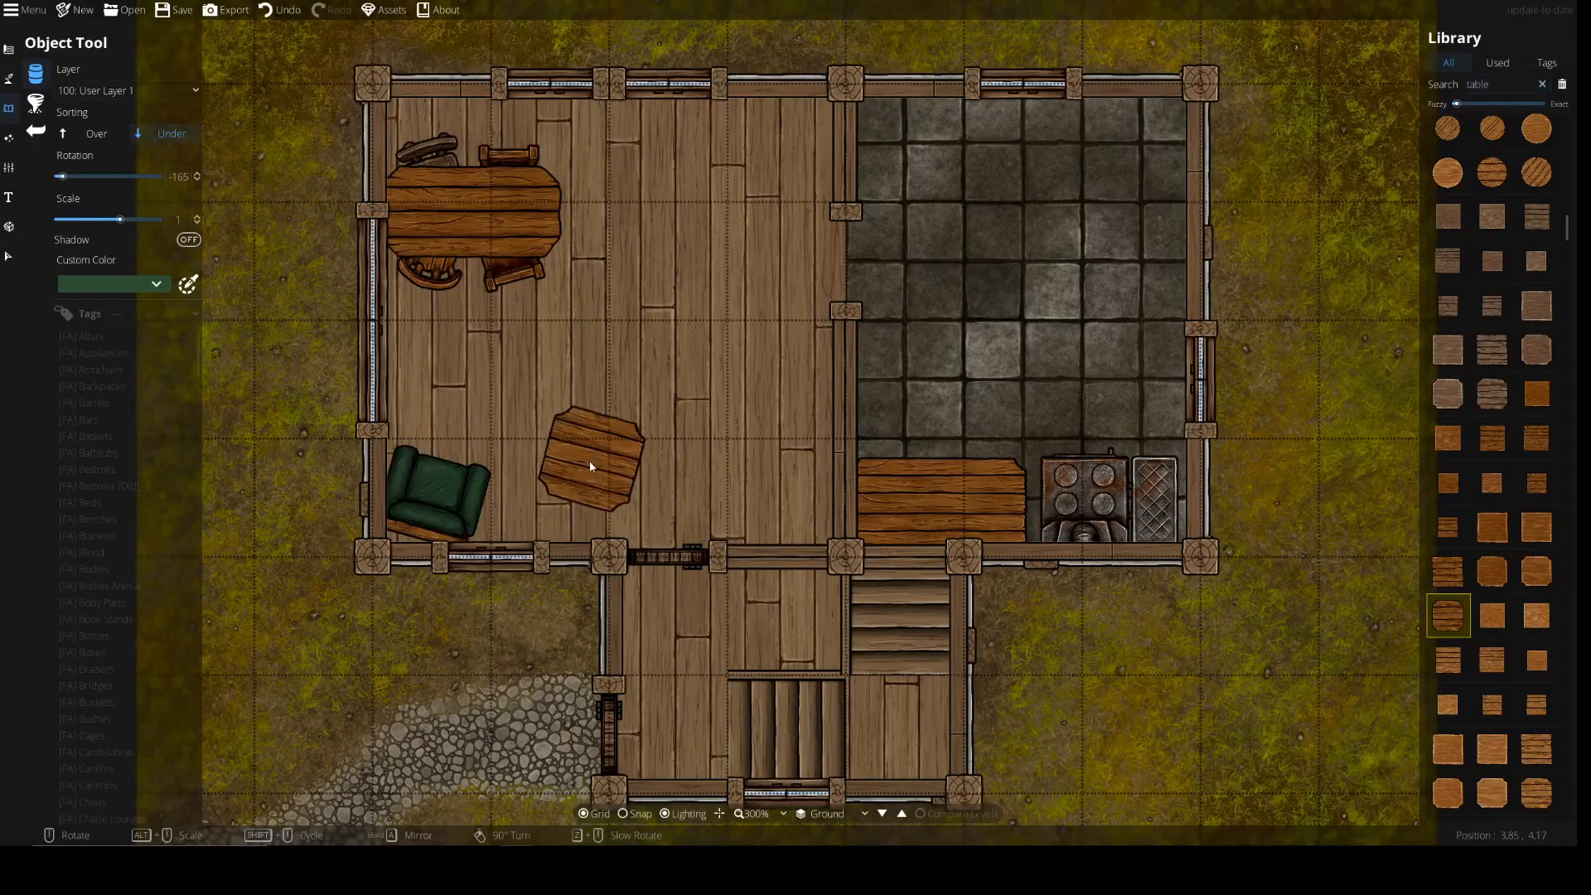
# Place the square table beside the green armchair on layer 200: User Layer 2, sorted Over, rotated -180 degrees and scaled to 0.9
pyautogui.click(107, 91)
pyautogui.click(124, 217)
pyautogui.scroll(-1, 515, 507)
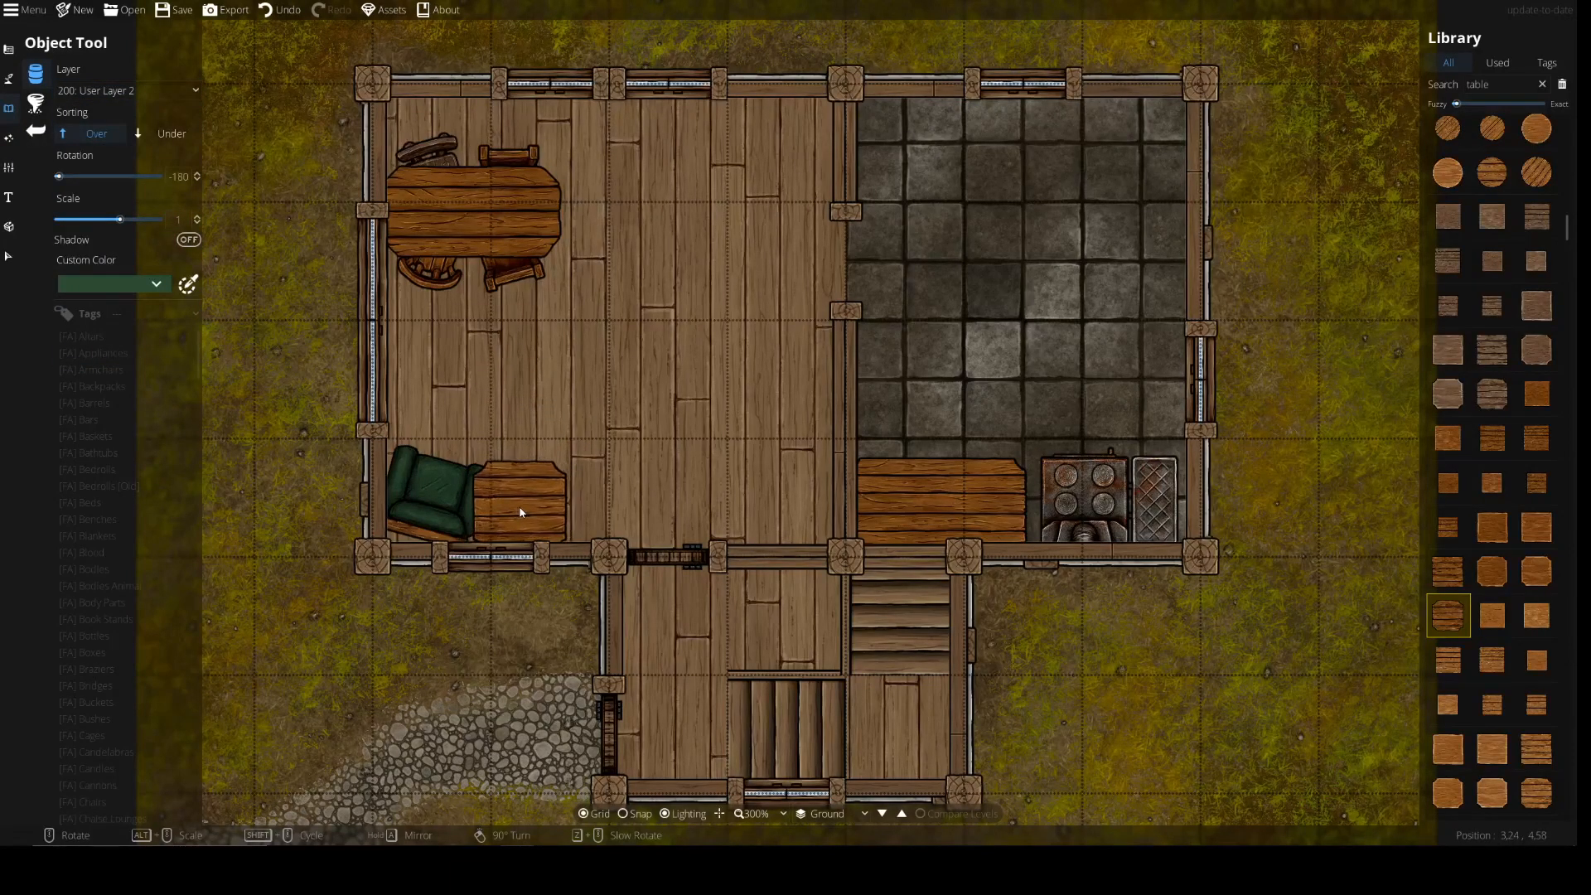
pyautogui.keyDown('alt'); pyautogui.scroll(-1, 520, 512); pyautogui.keyUp('alt')
pyautogui.click(514, 508)
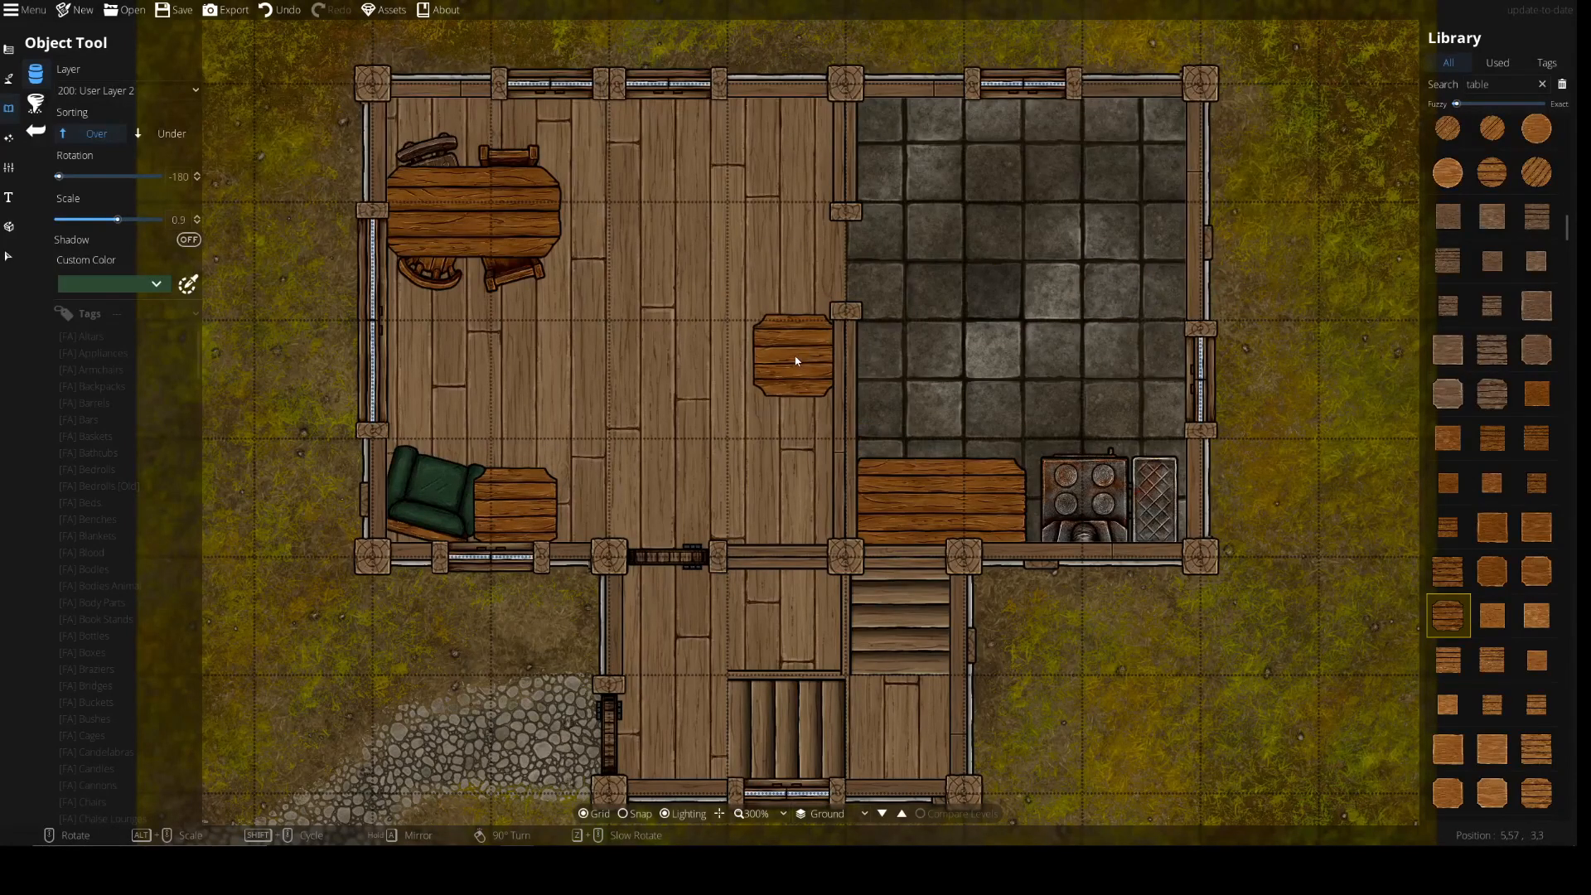
# Search the library for "cupboard" and place a long wooden cupboard, rotated 90 degrees, against the left room's east wall
pyautogui.moveTo(1507, 85); pyautogui.dragTo(1249, 100)
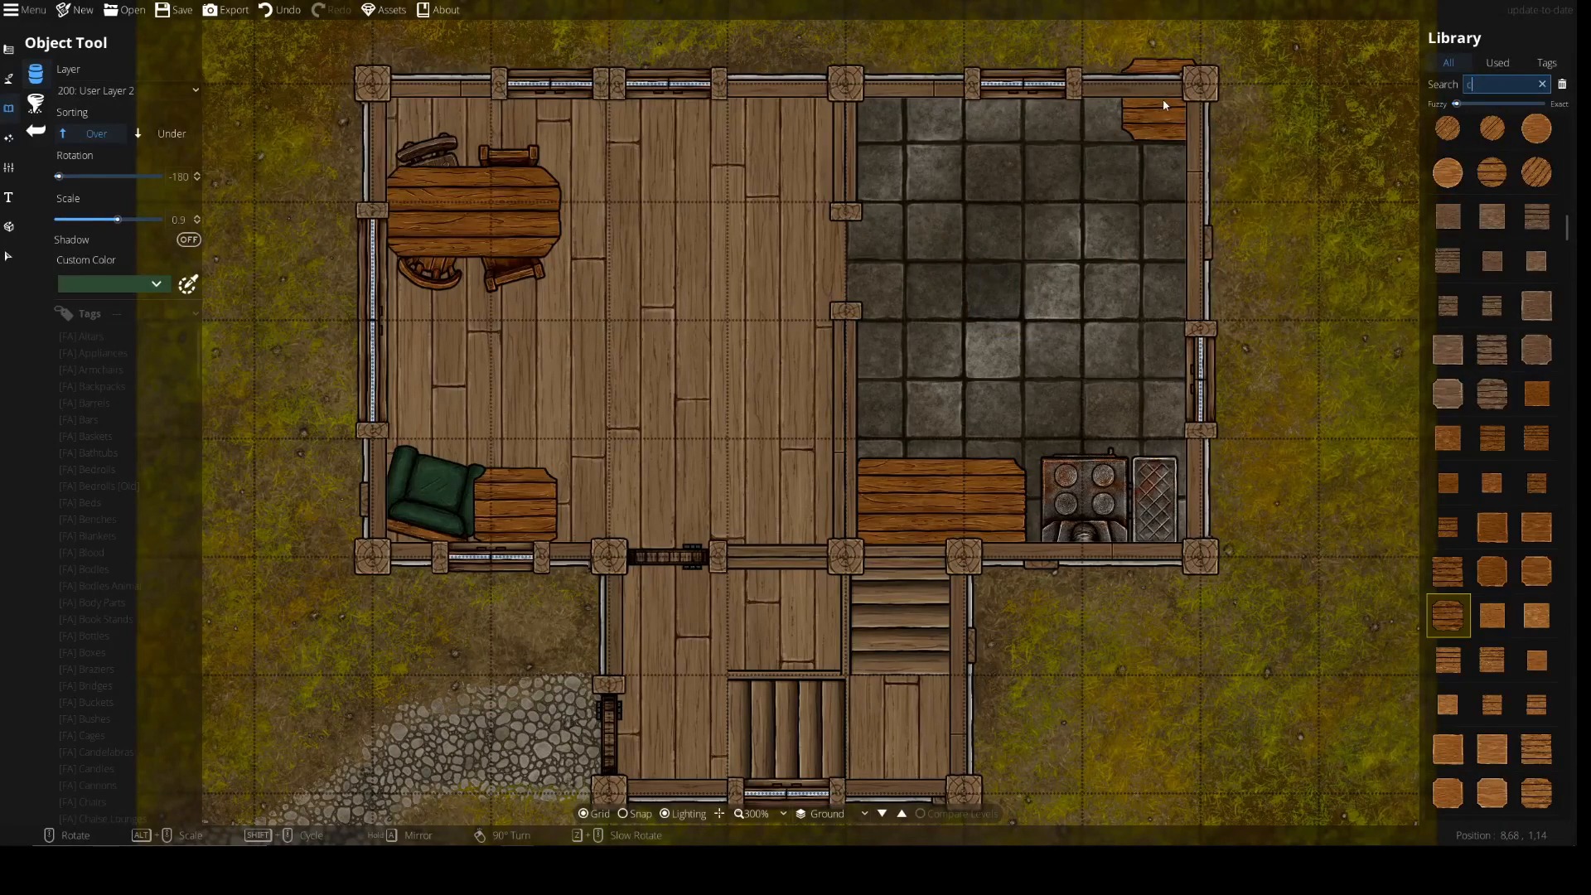
pyautogui.write('cupboard')
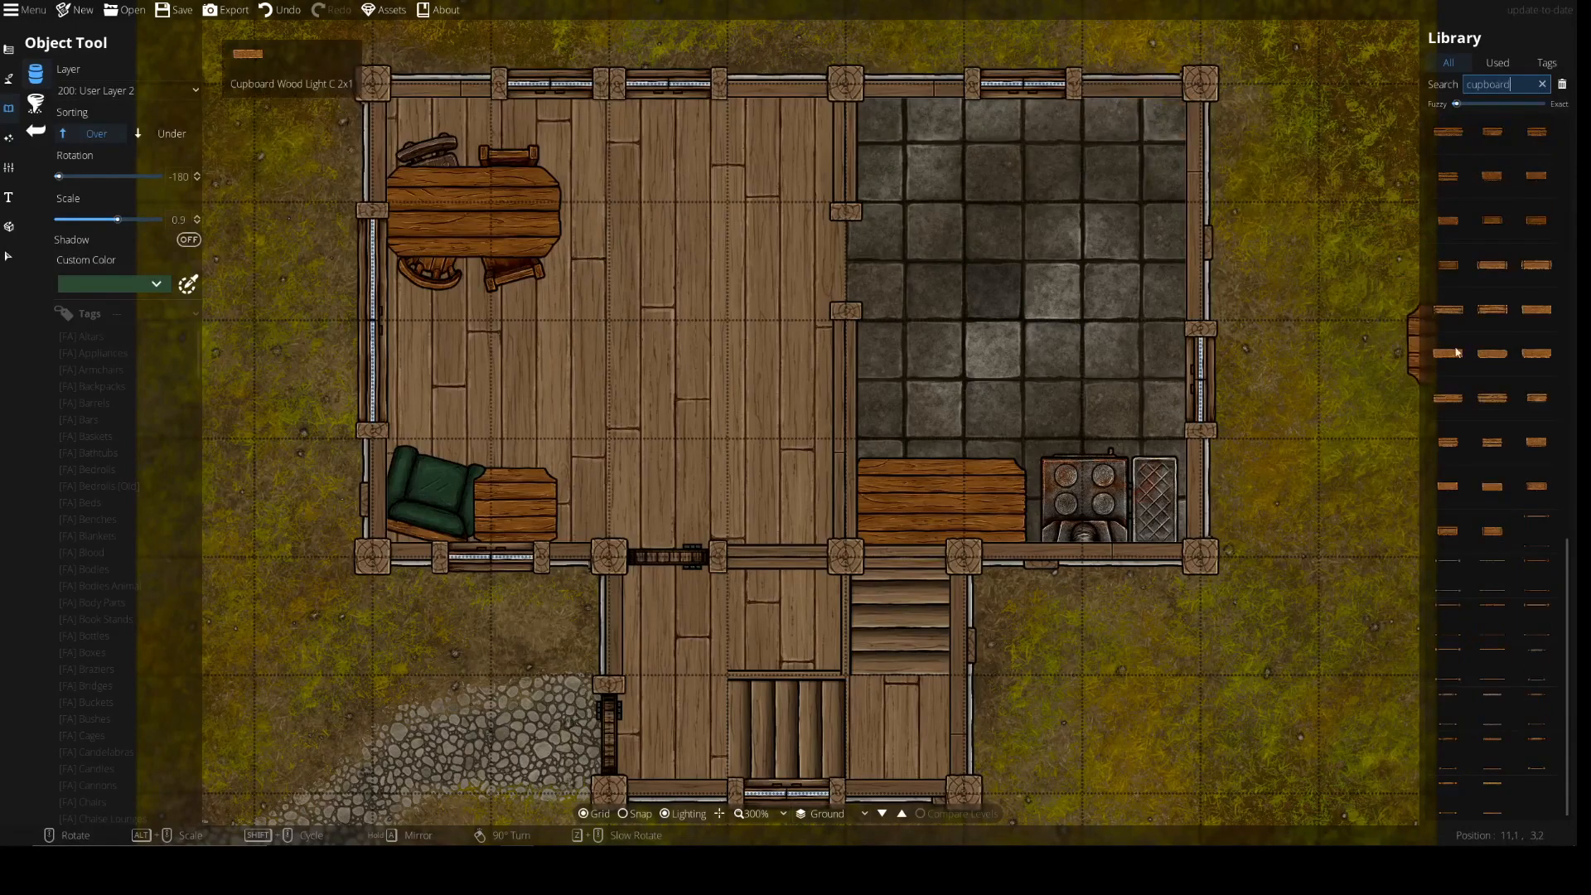
pyautogui.scroll(5, 1469, 216)
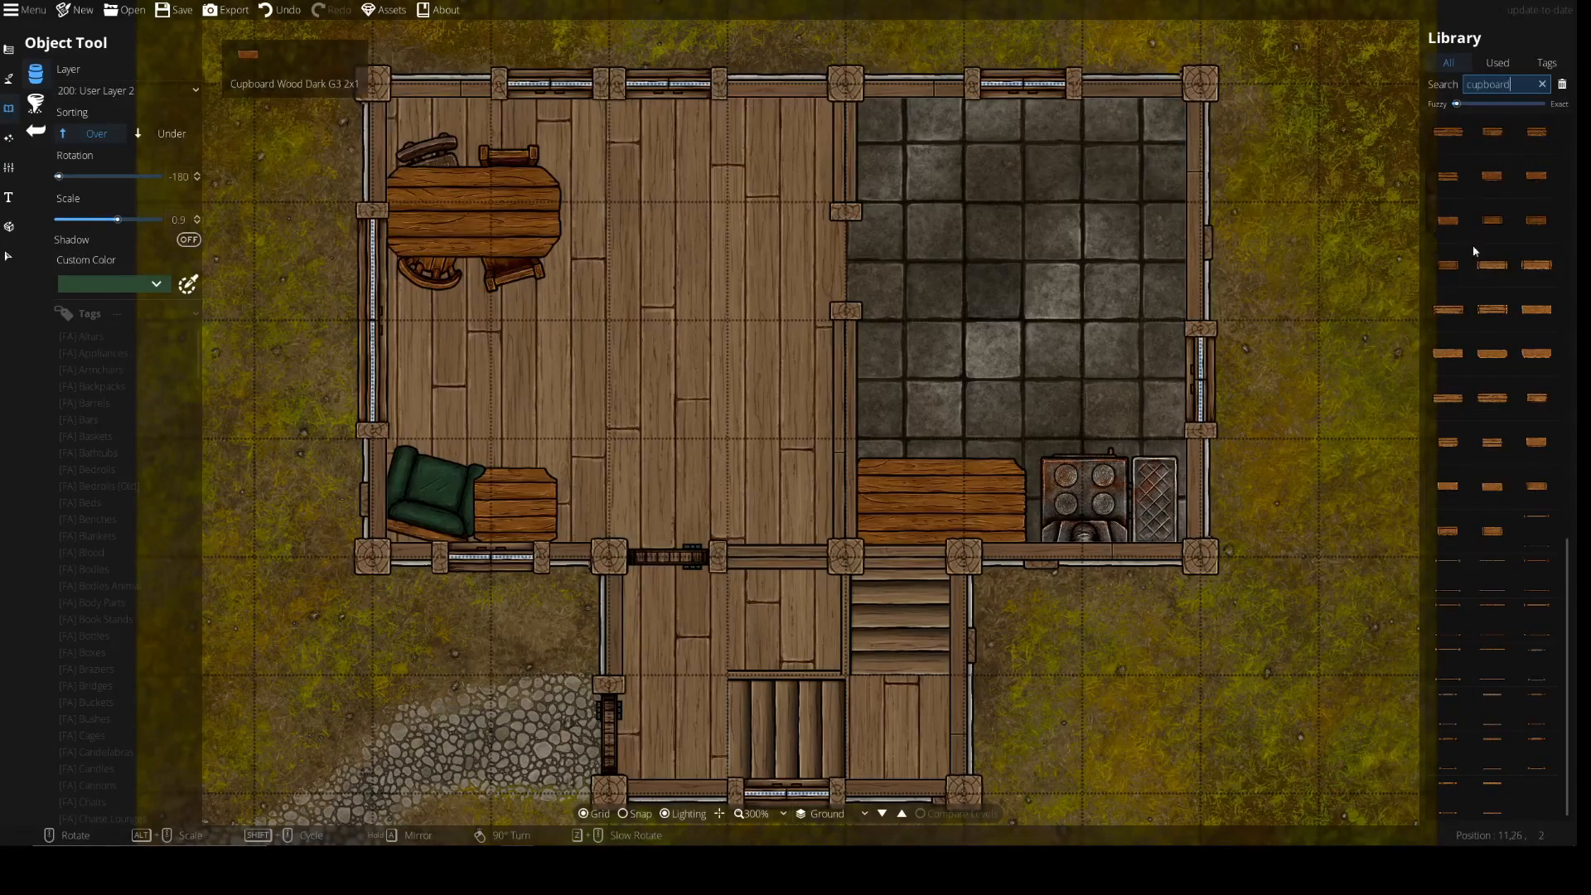
pyautogui.click(1535, 350)
pyautogui.click(1457, 402)
pyautogui.scroll(-7, 995, 444)
pyautogui.scroll(1, 858, 453)
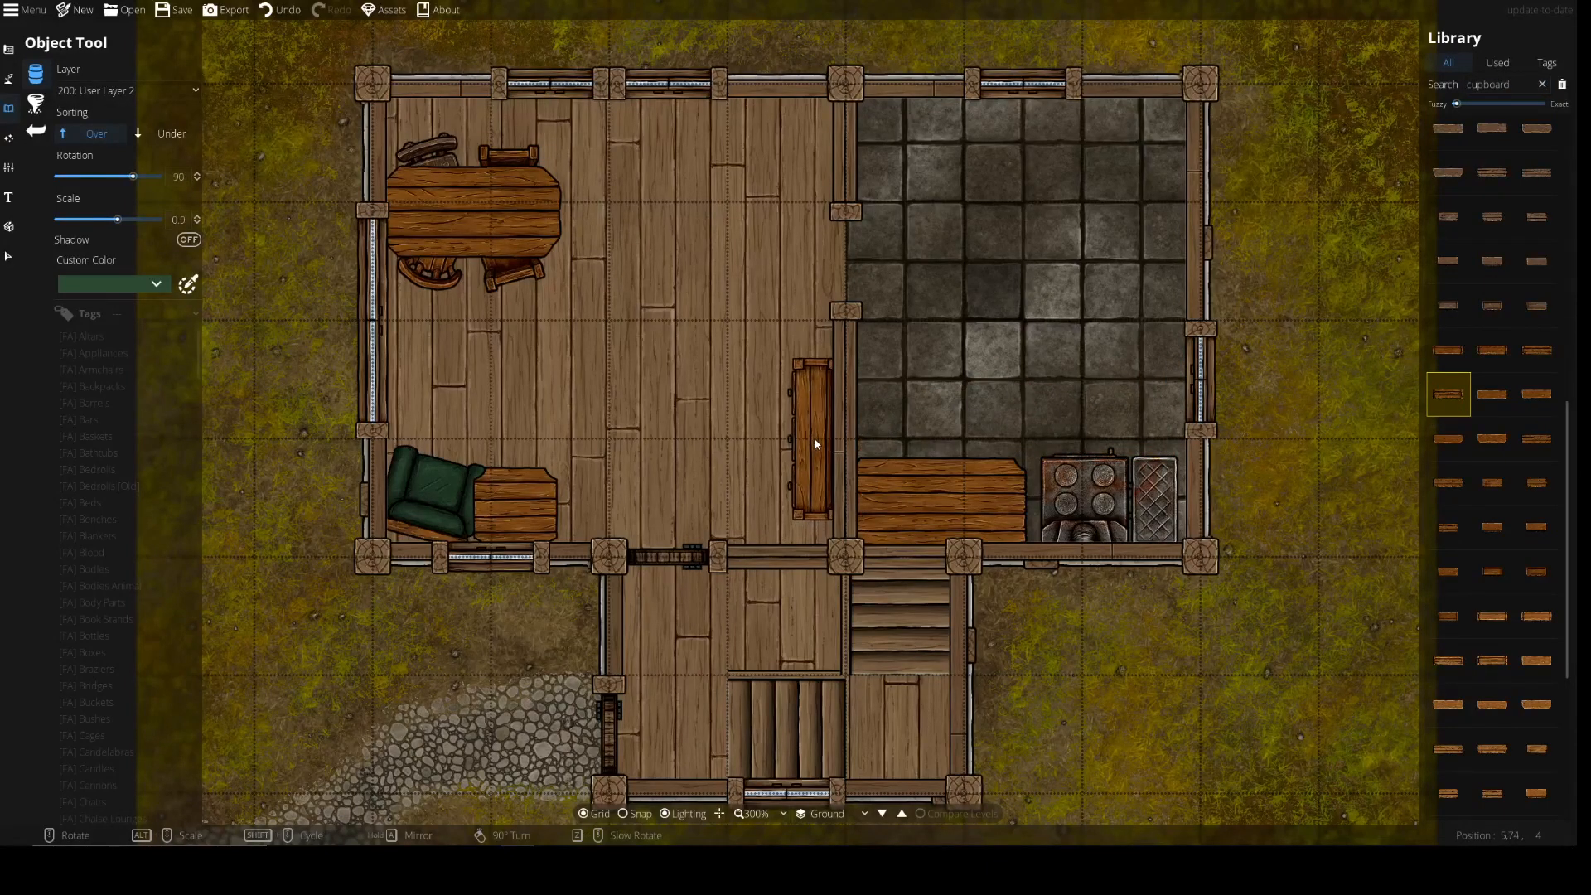
pyautogui.click(813, 440)
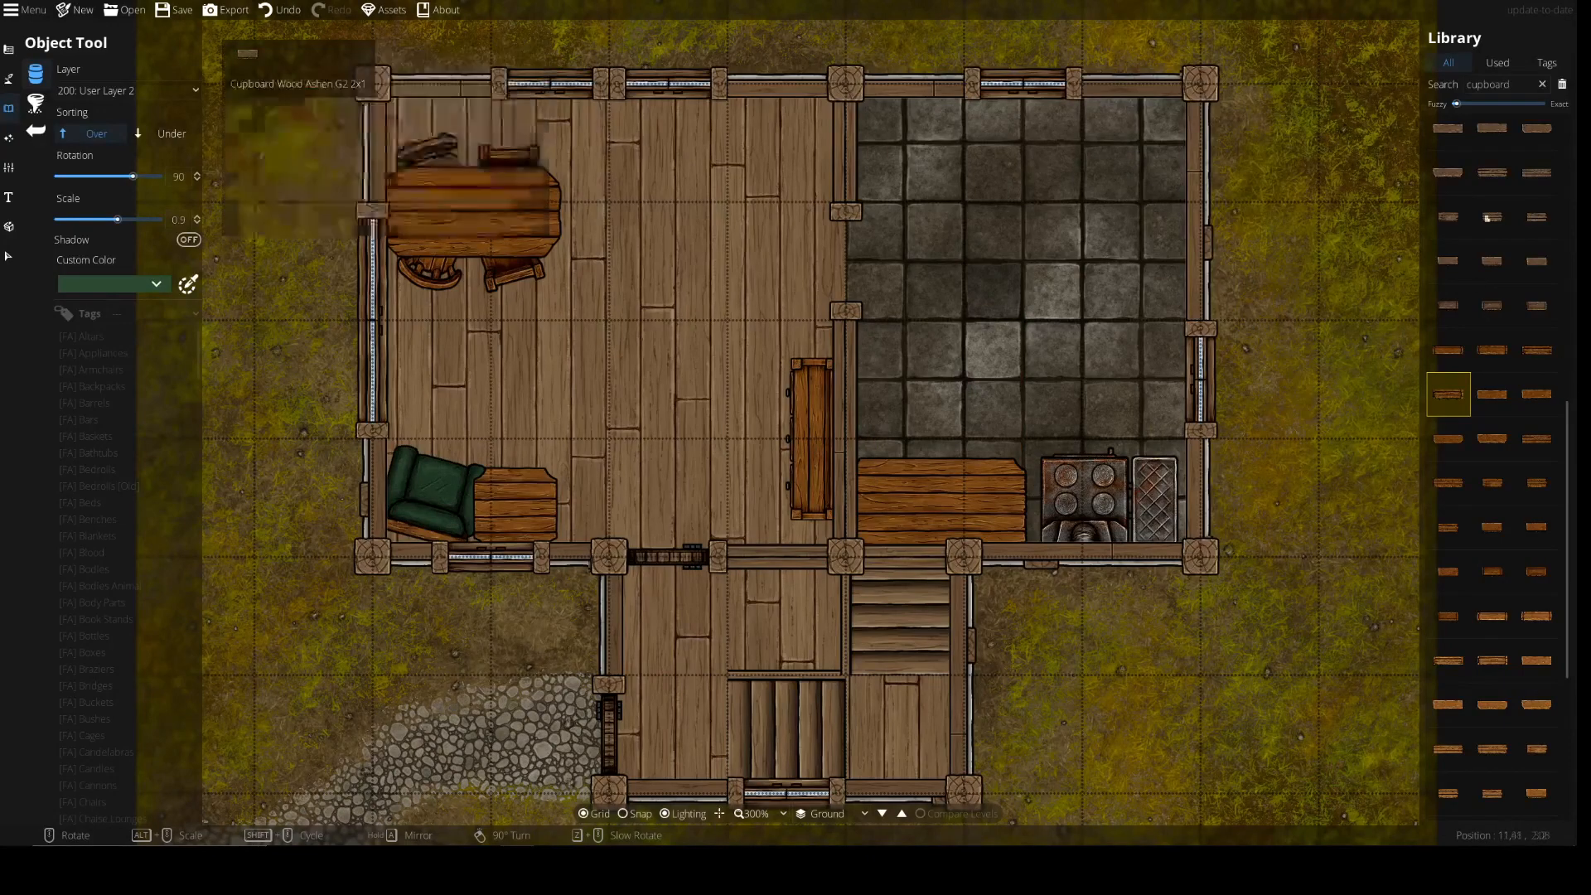
# Search the library for "shelves" and choose a long, narrow orange-brown wooden shelf
pyautogui.moveTo(1514, 89); pyautogui.dragTo(1506, 89)
pyautogui.write('shelves')
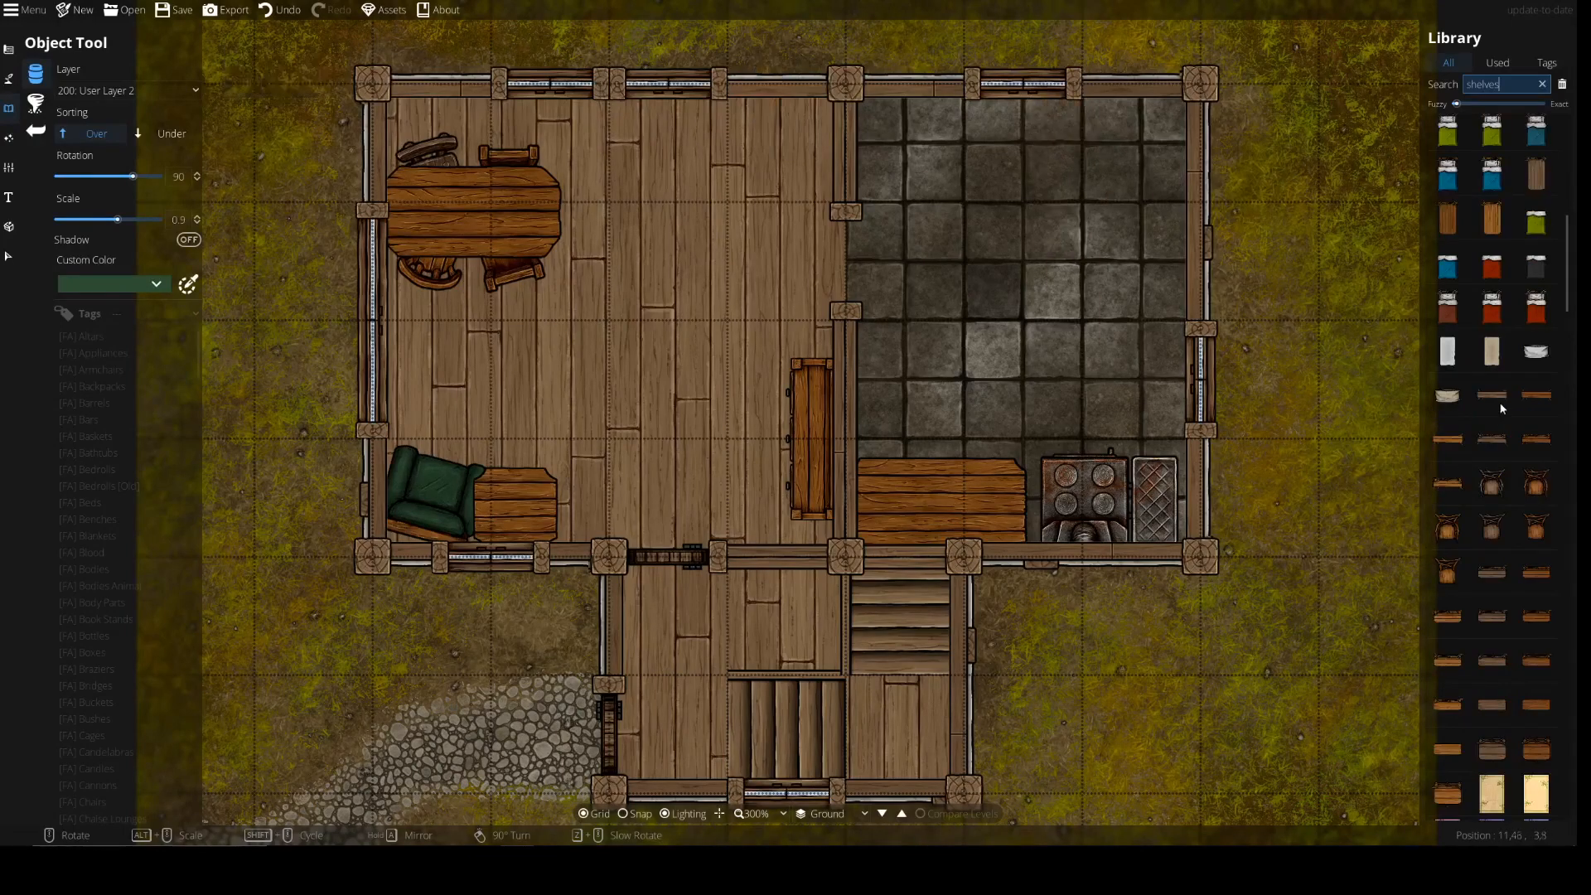
pyautogui.scroll(-15, 1503, 509)
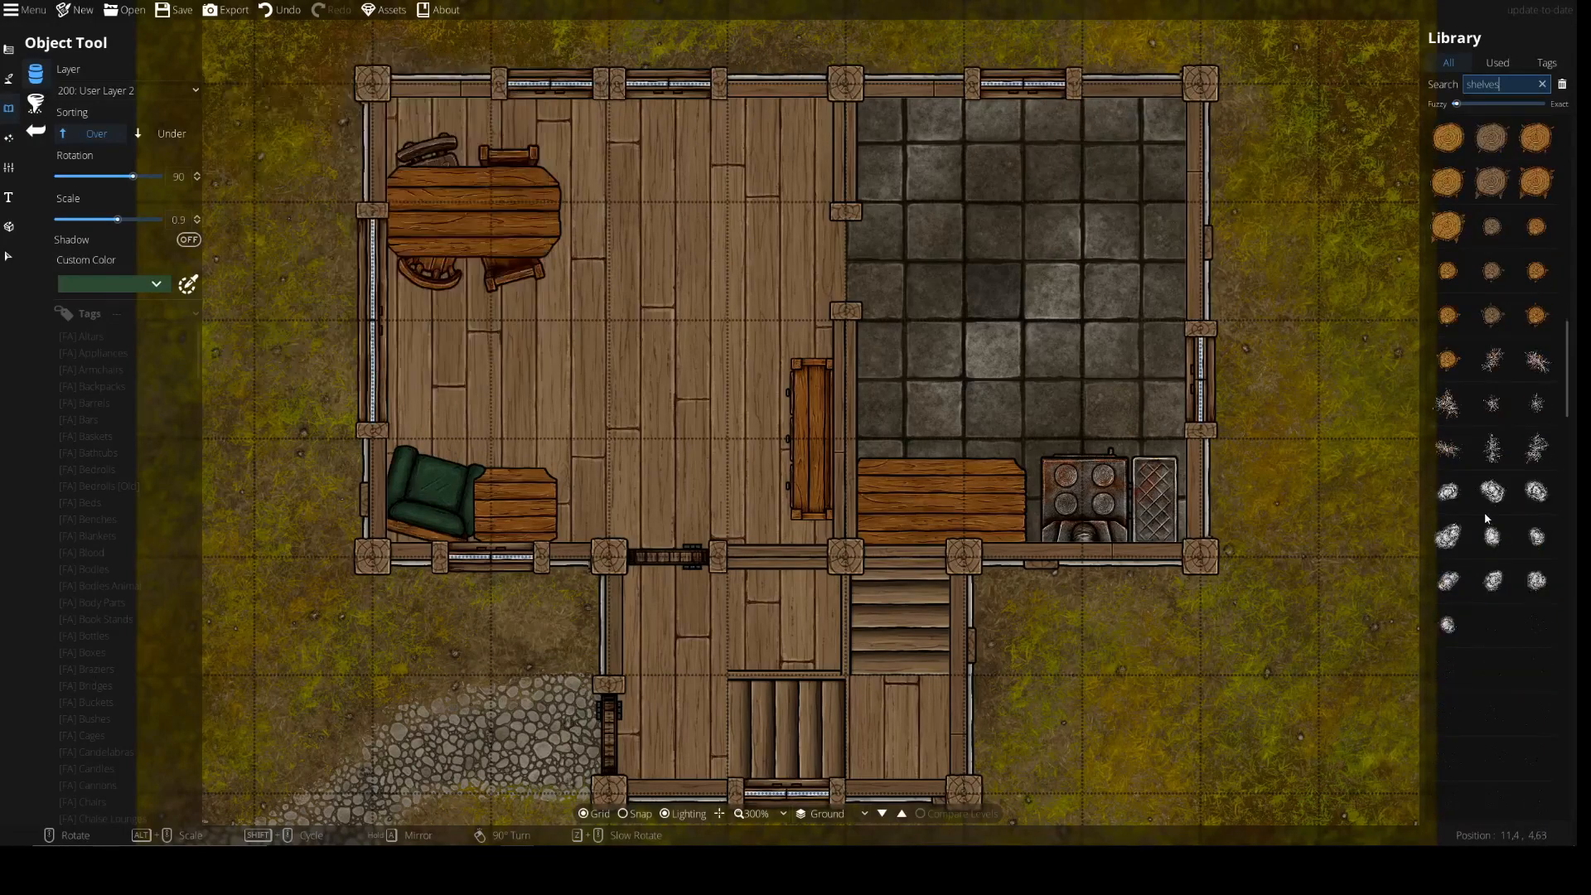
pyautogui.scroll(-15, 1488, 531)
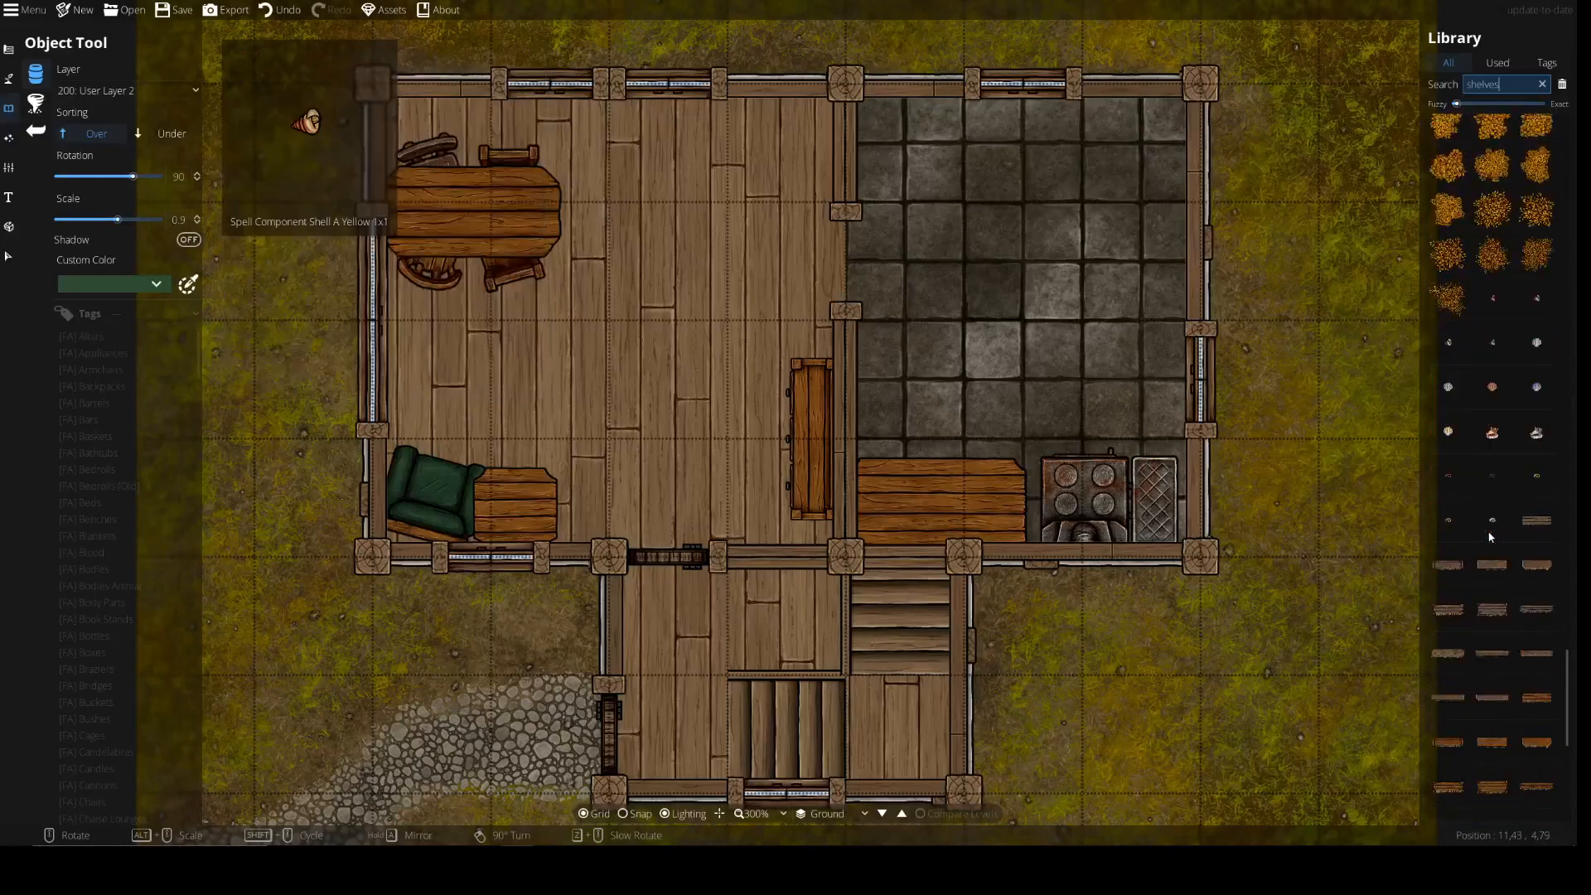
pyautogui.scroll(-5, 1500, 576)
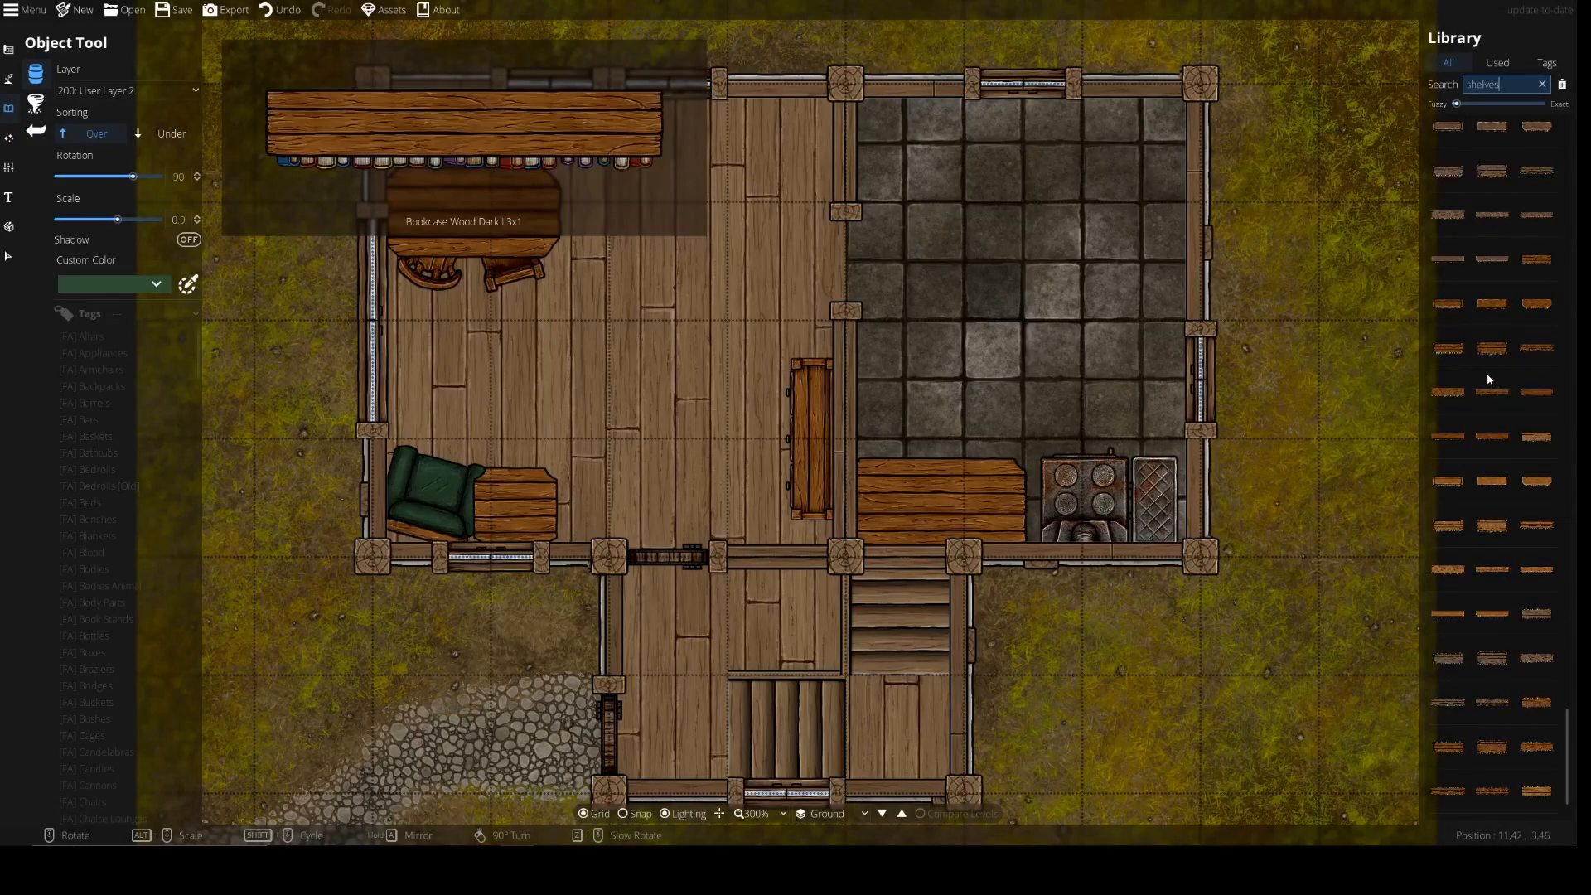
pyautogui.scroll(10, 1518, 331)
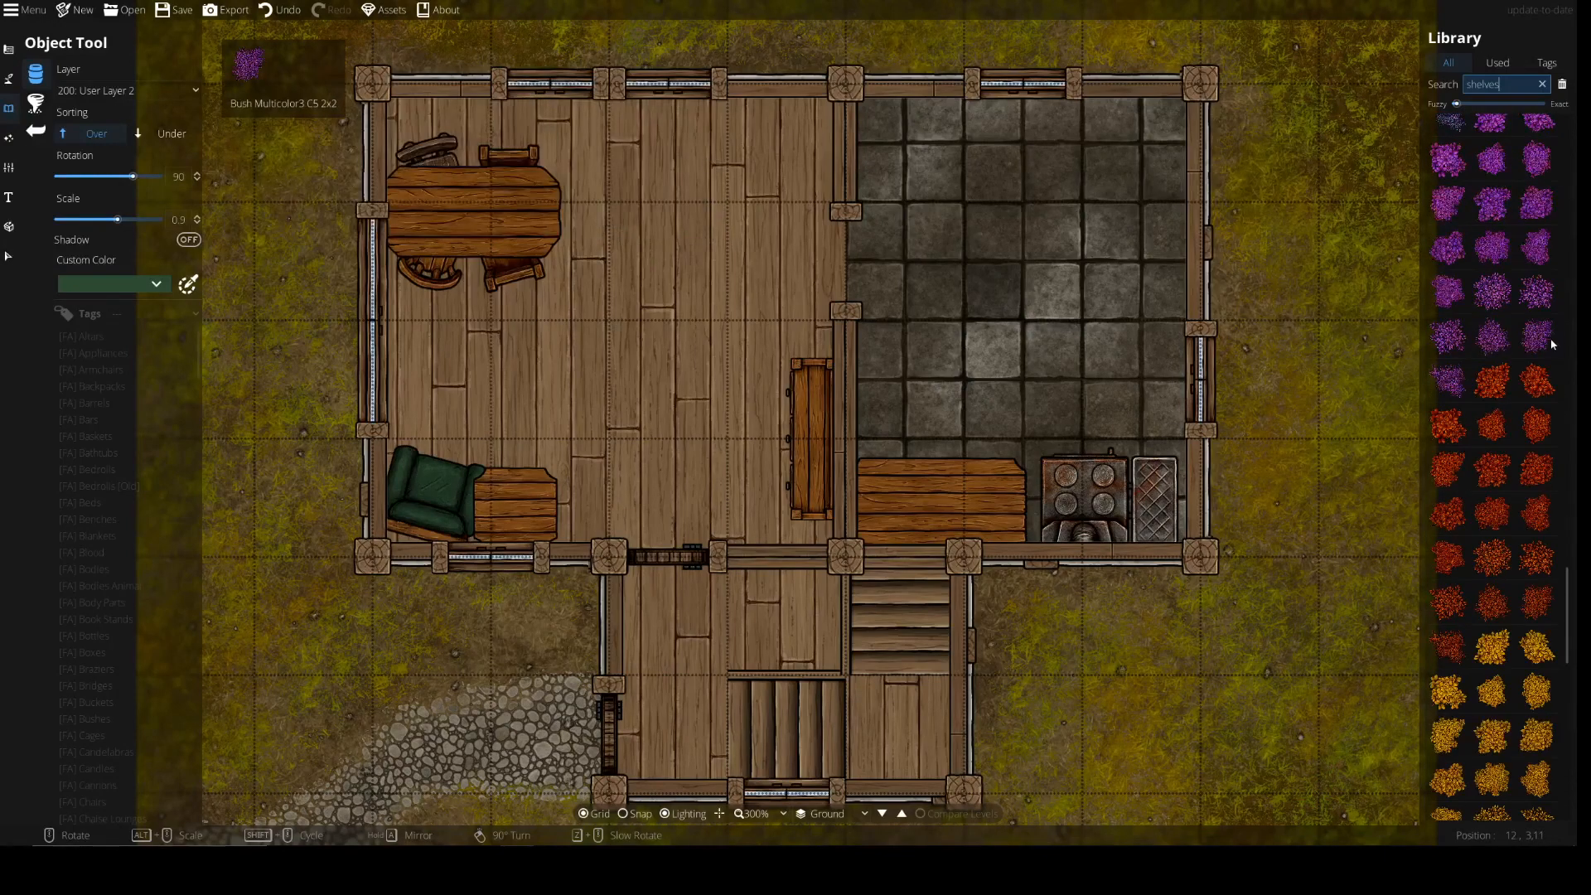
pyautogui.scroll(10, 1543, 346)
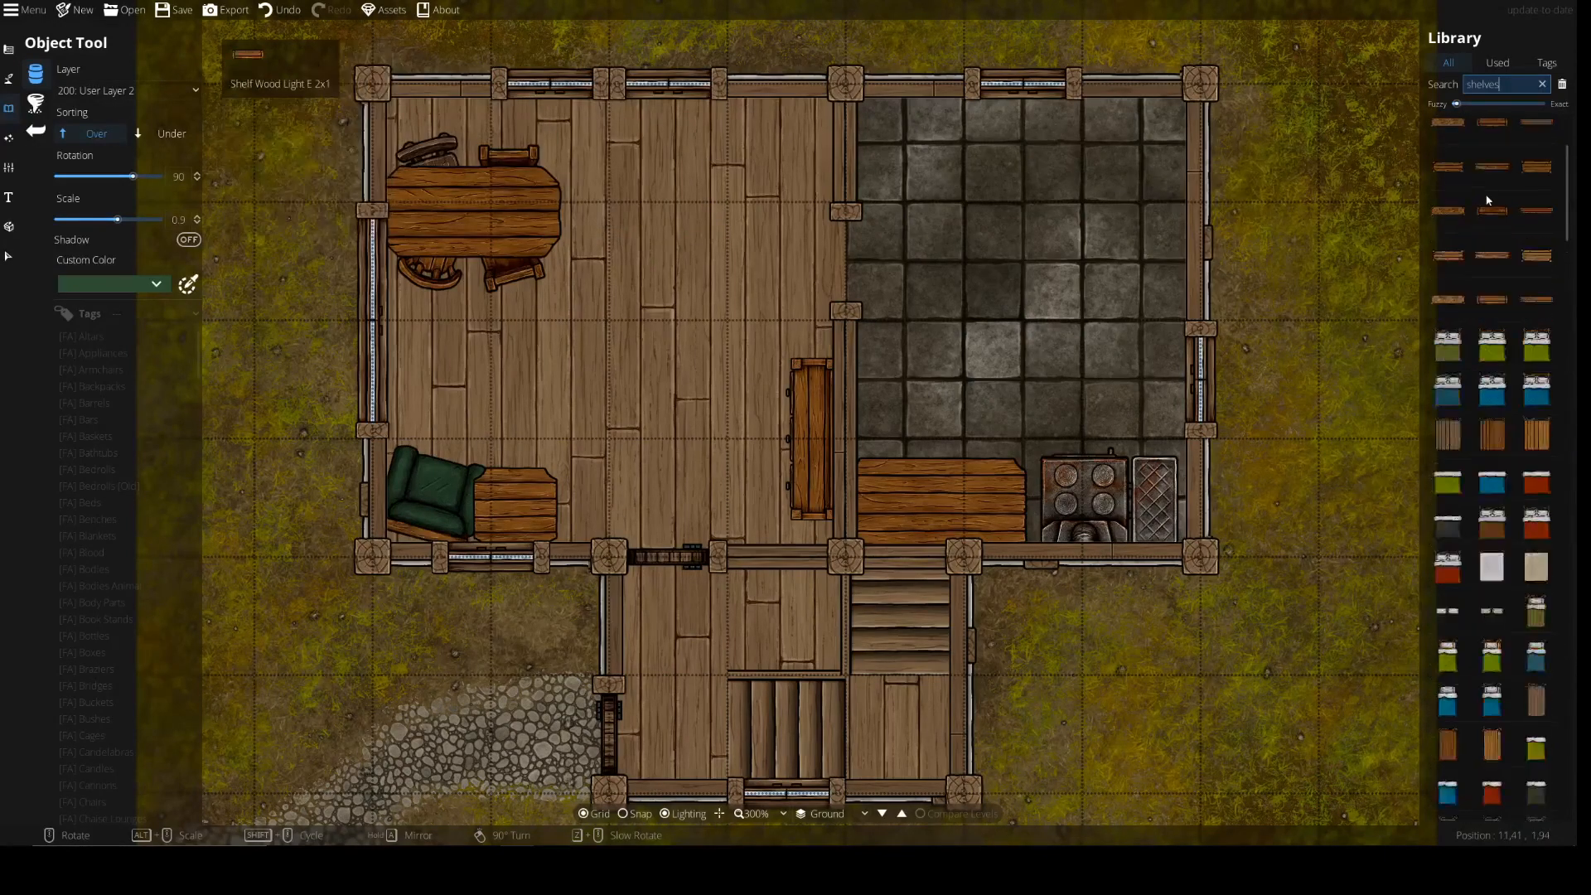
pyautogui.click(1448, 359)
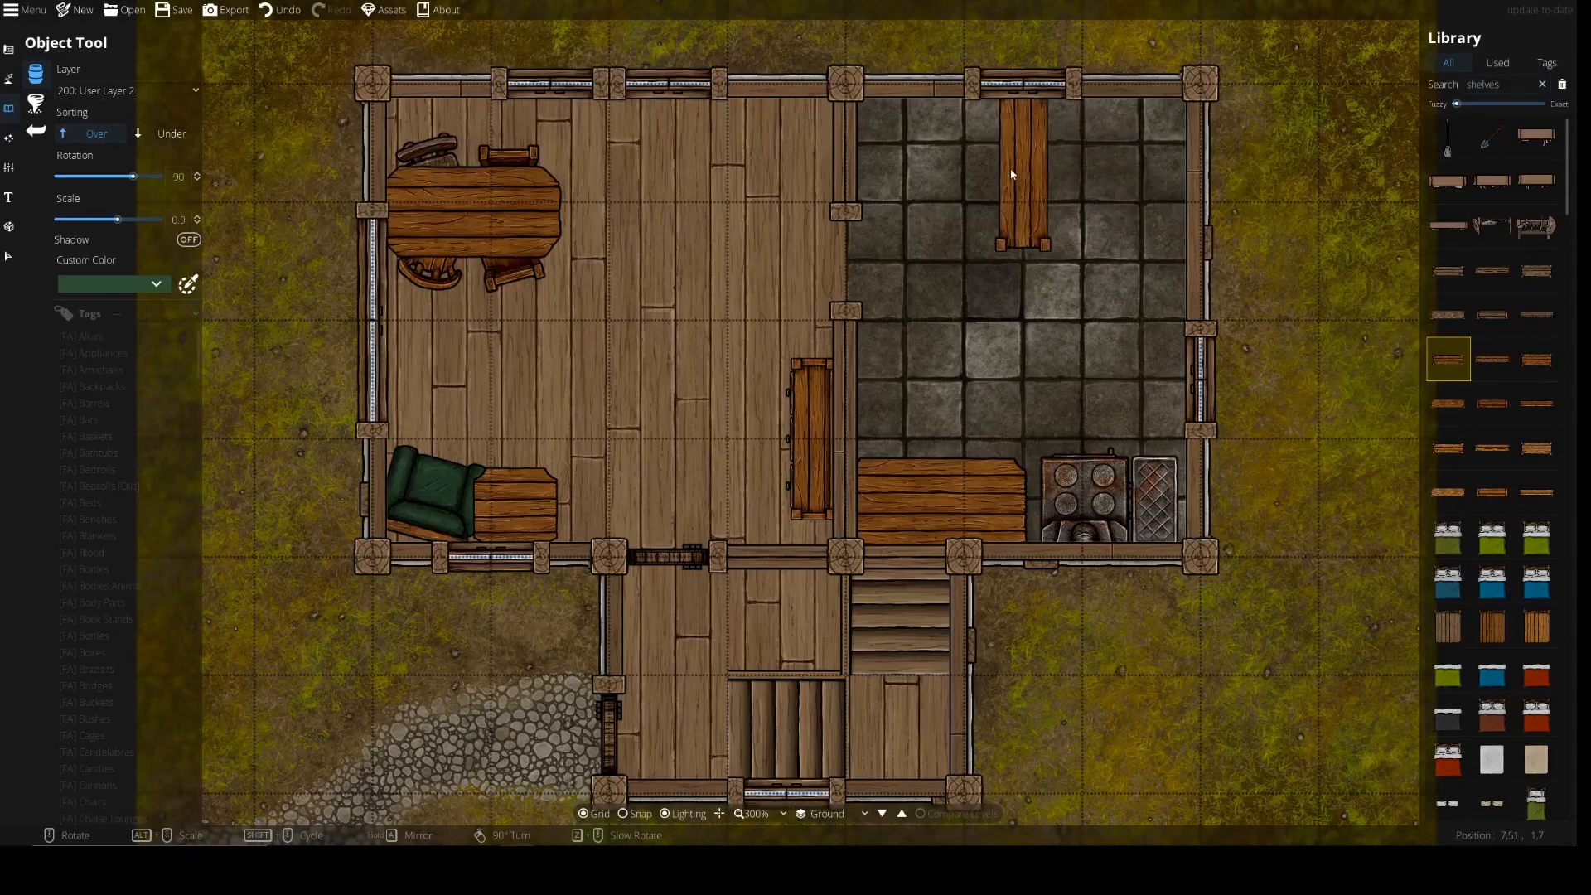
# Place the shelf in the tiled room's northwest corner along its west wall, rotated -90 degrees and scaled to 0.7
pyautogui.scroll(4, 912, 166)
pyautogui.keyDown('alt'); pyautogui.scroll(-2, 913, 157); pyautogui.keyUp('alt')
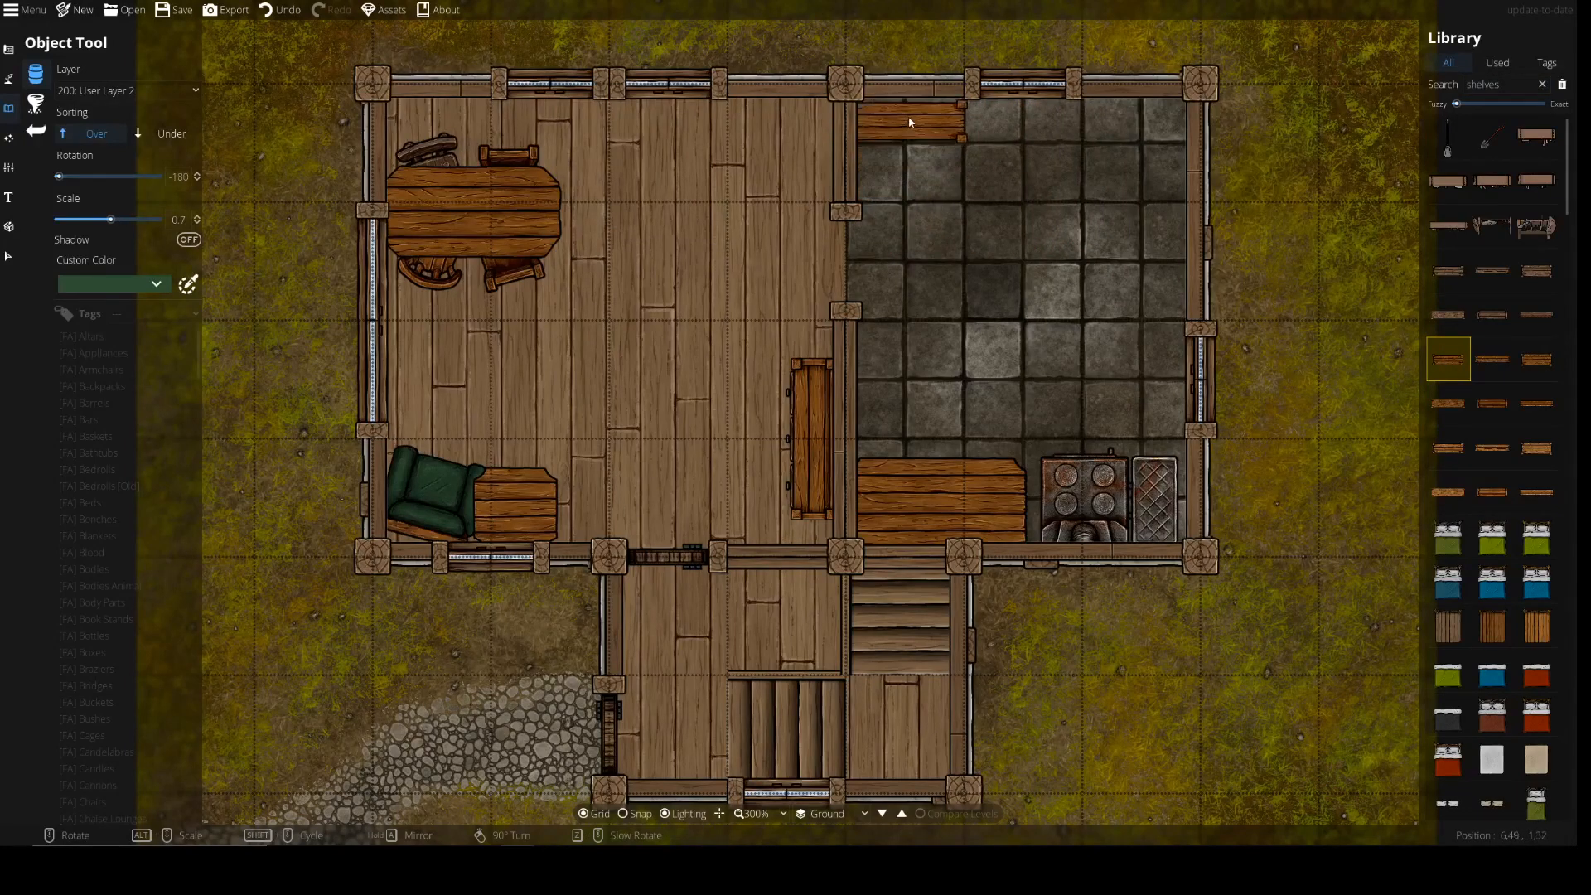
pyautogui.scroll(4, 911, 124)
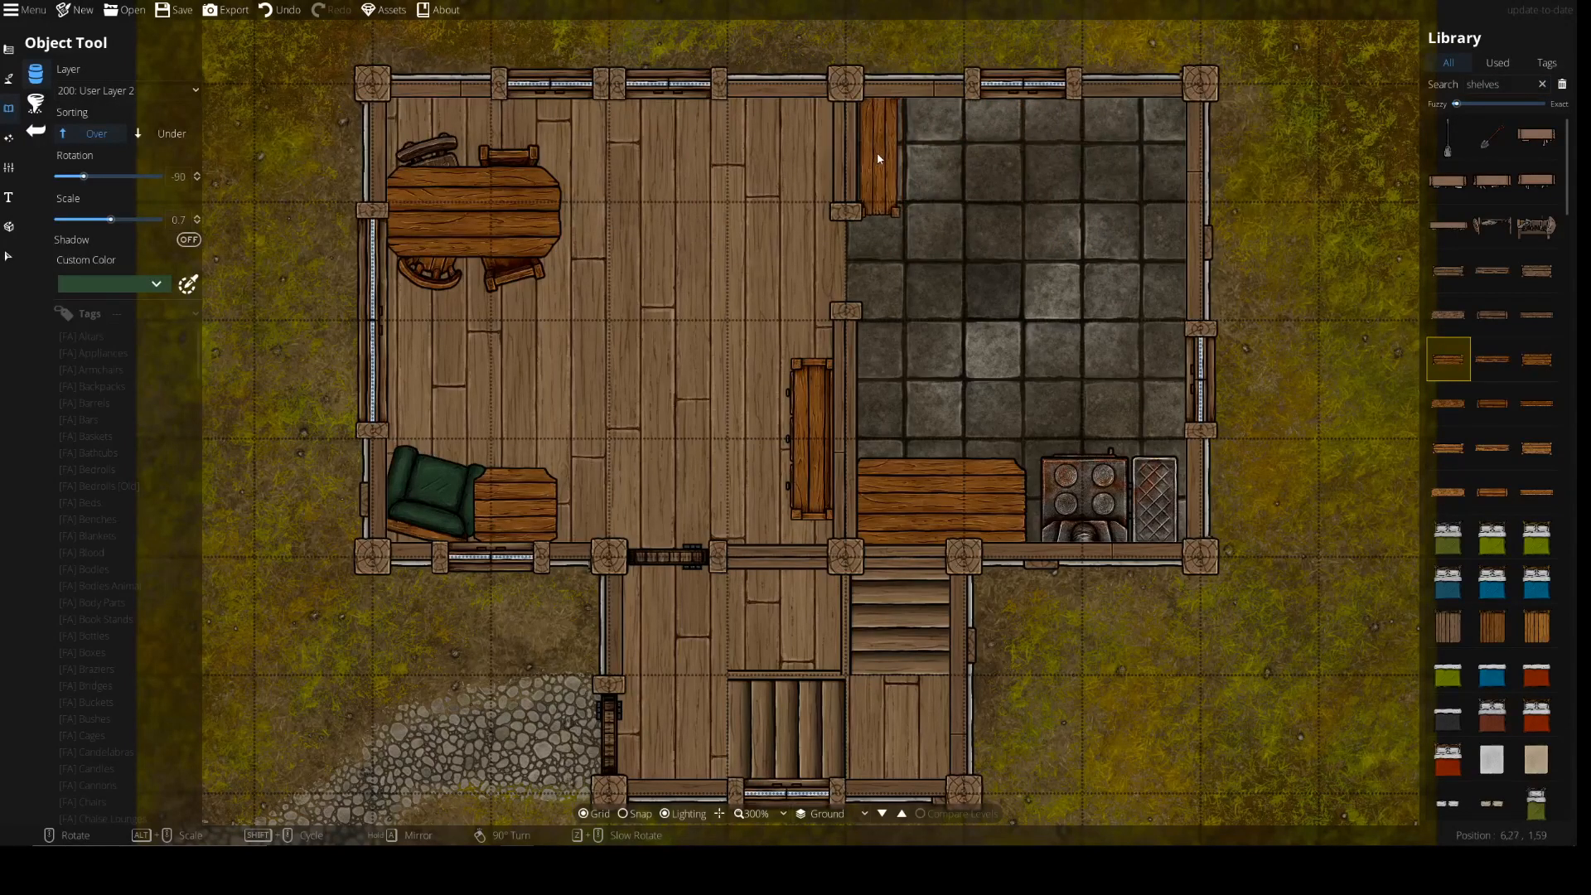
pyautogui.click(873, 159)
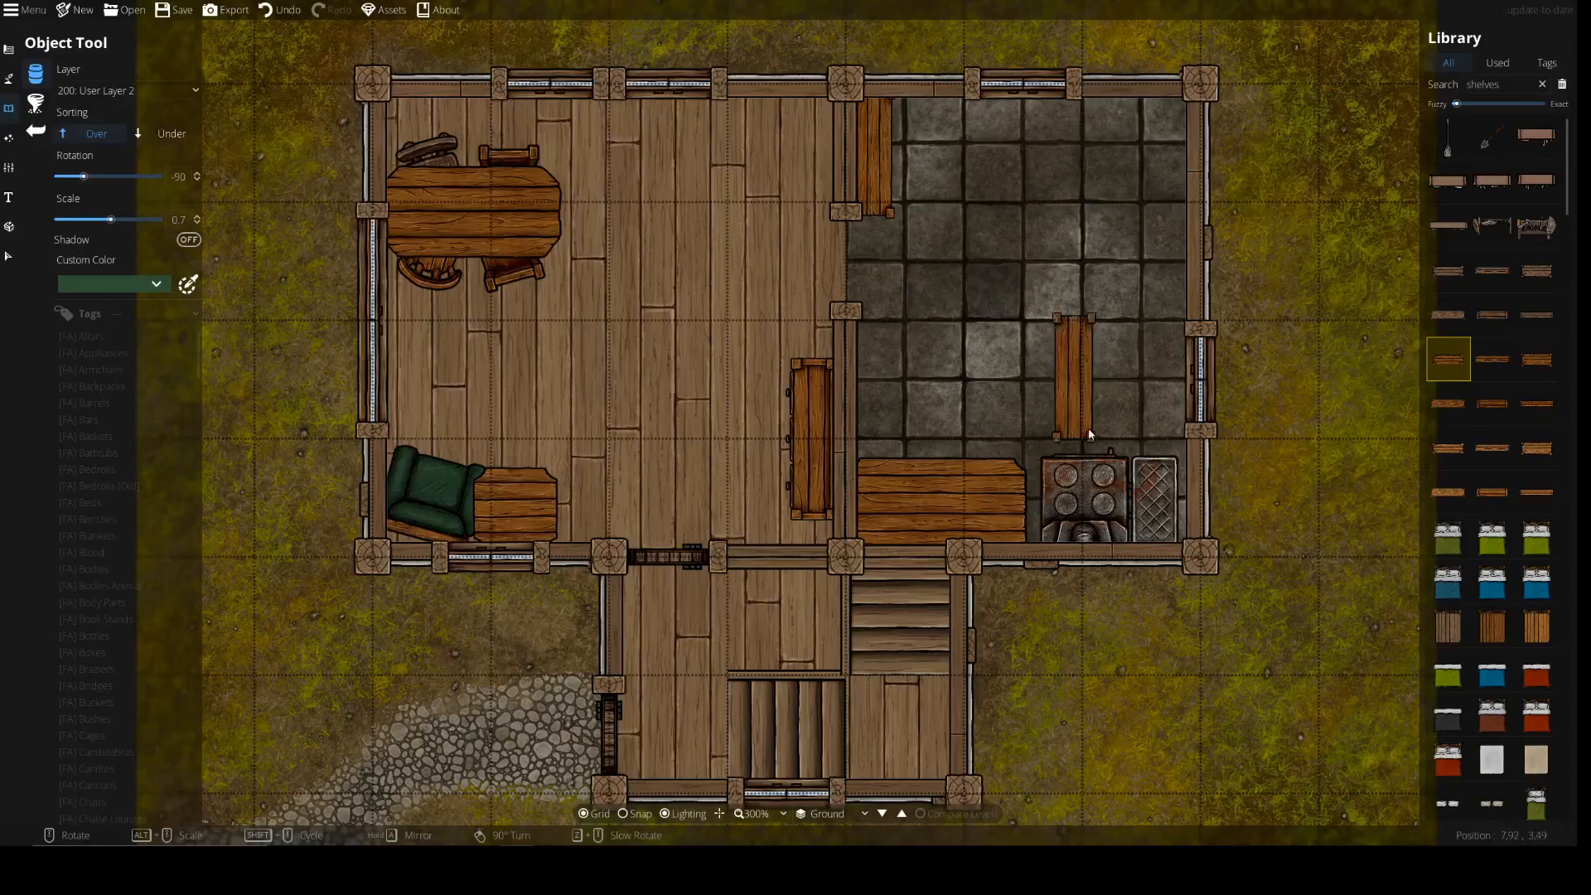
pyautogui.moveTo(1456, 362)
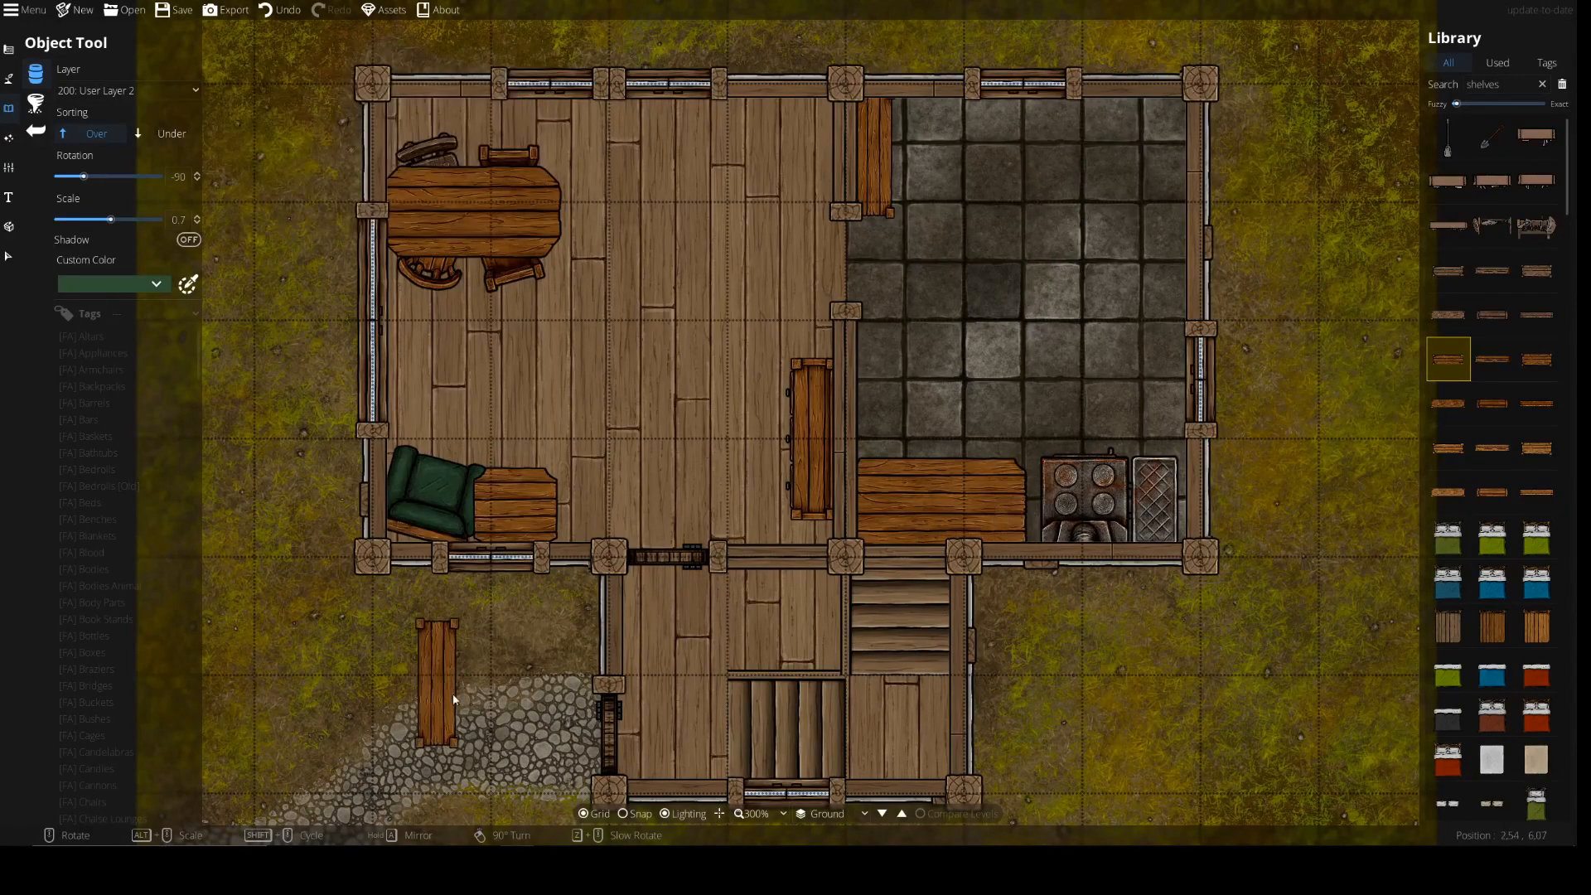
pyautogui.click(7, 258)
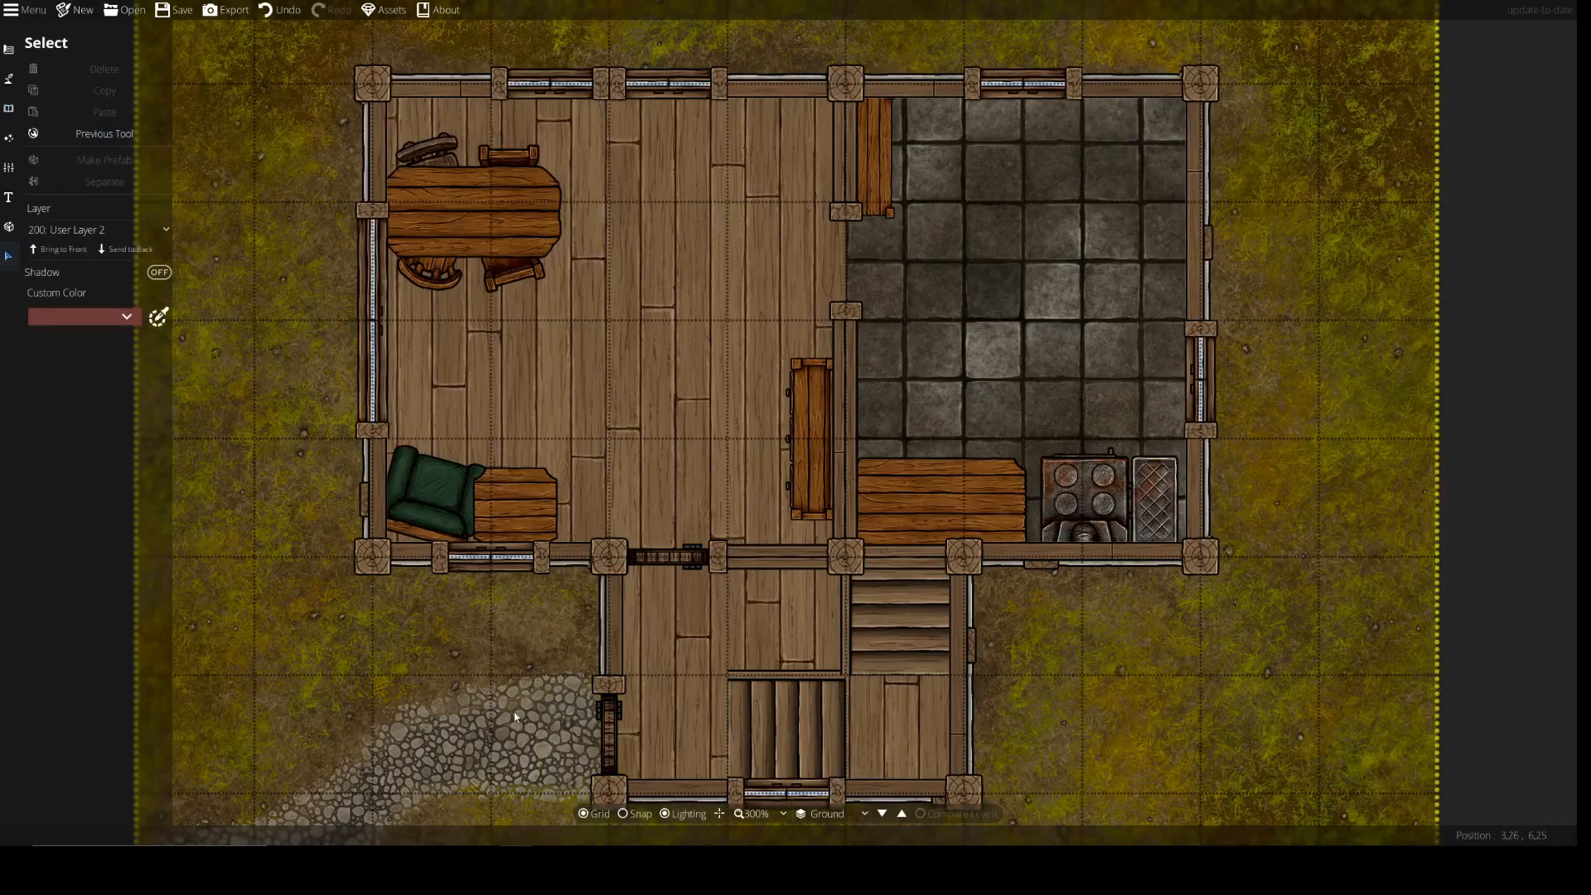
pyautogui.click(813, 262)
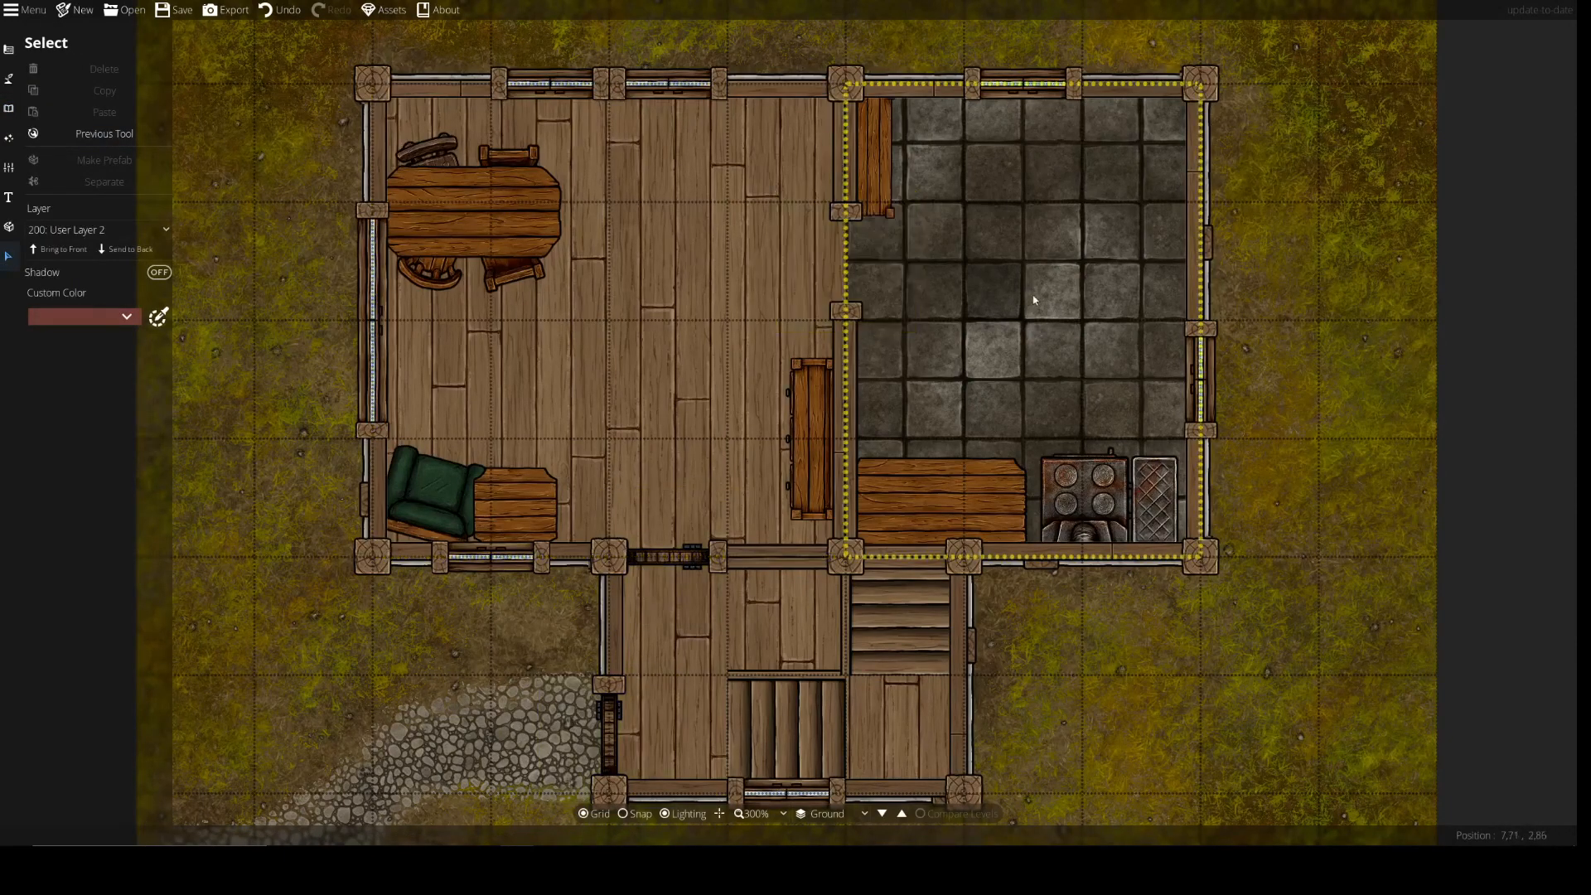
pyautogui.press('Delete')
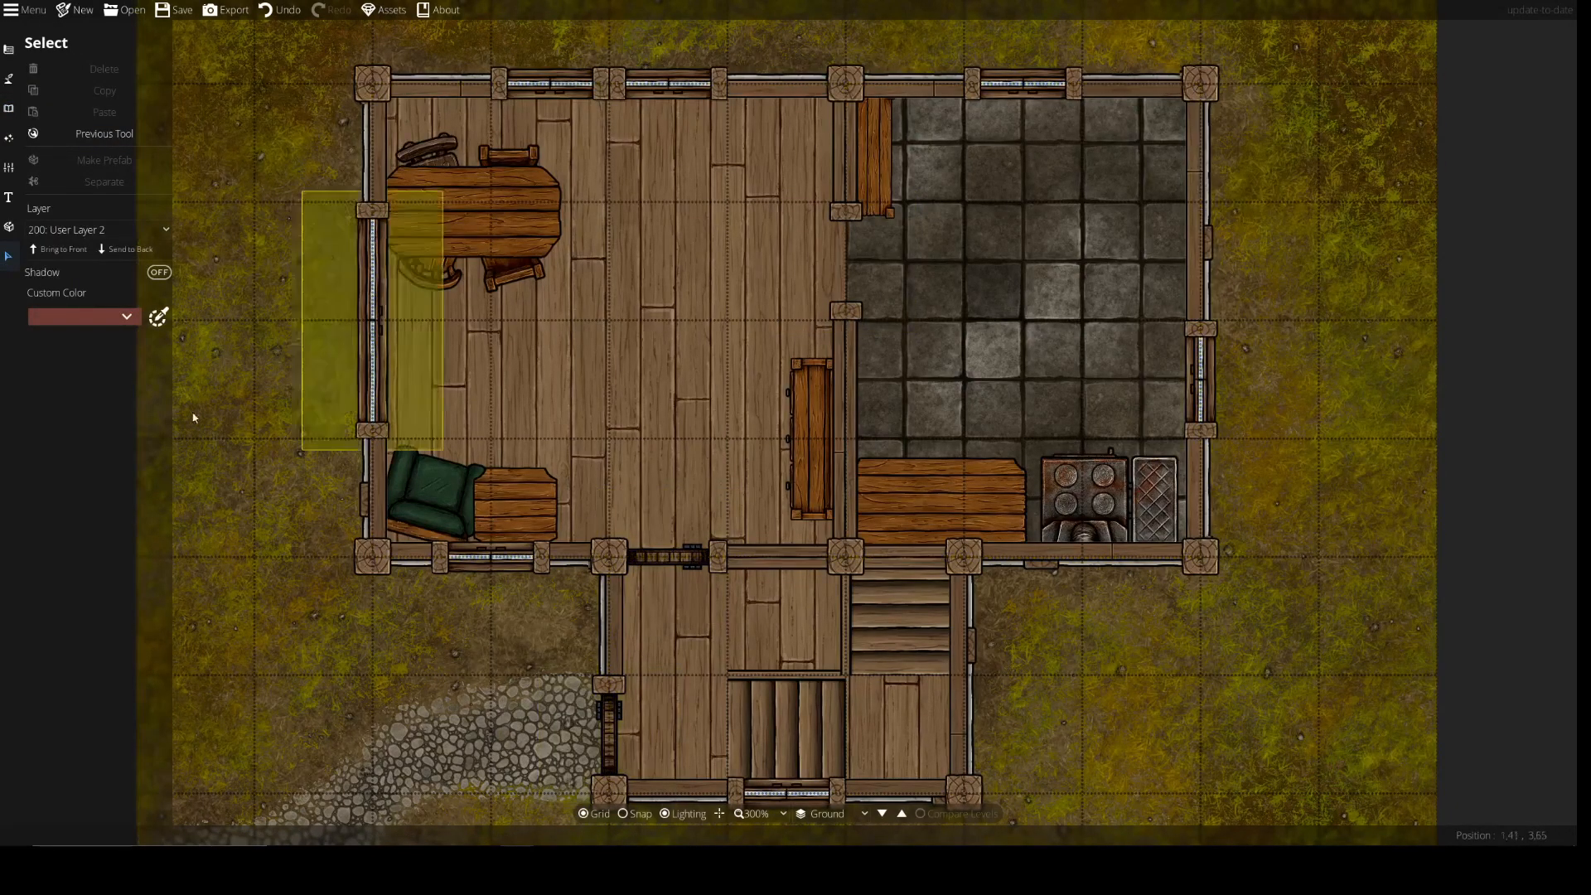
pyautogui.click(814, 305)
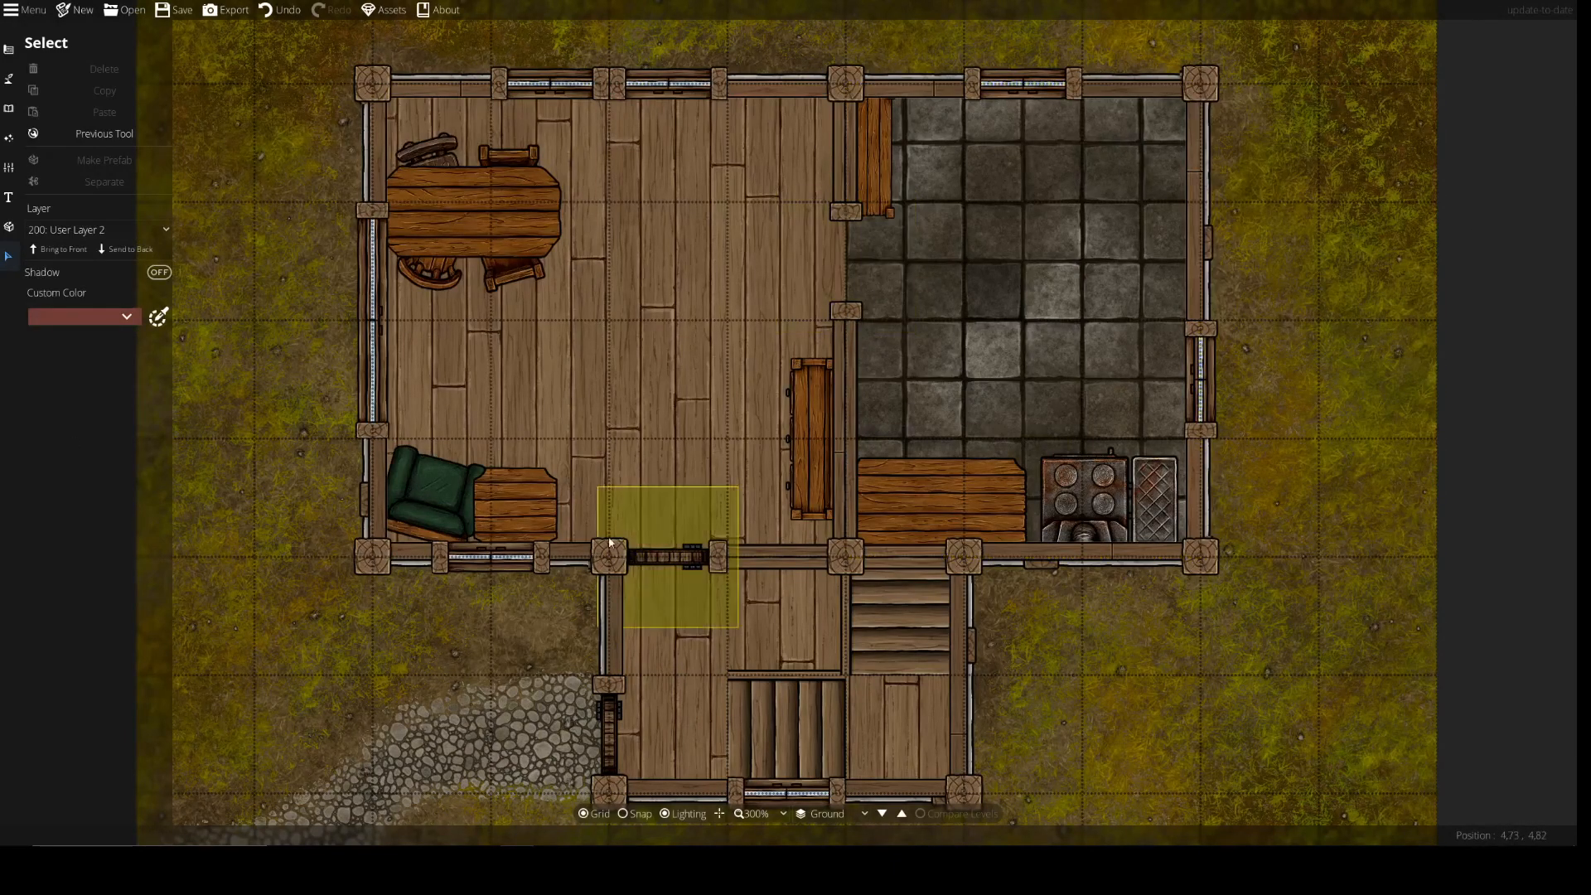
pyautogui.moveTo(404, 595); pyautogui.dragTo(394, 630)
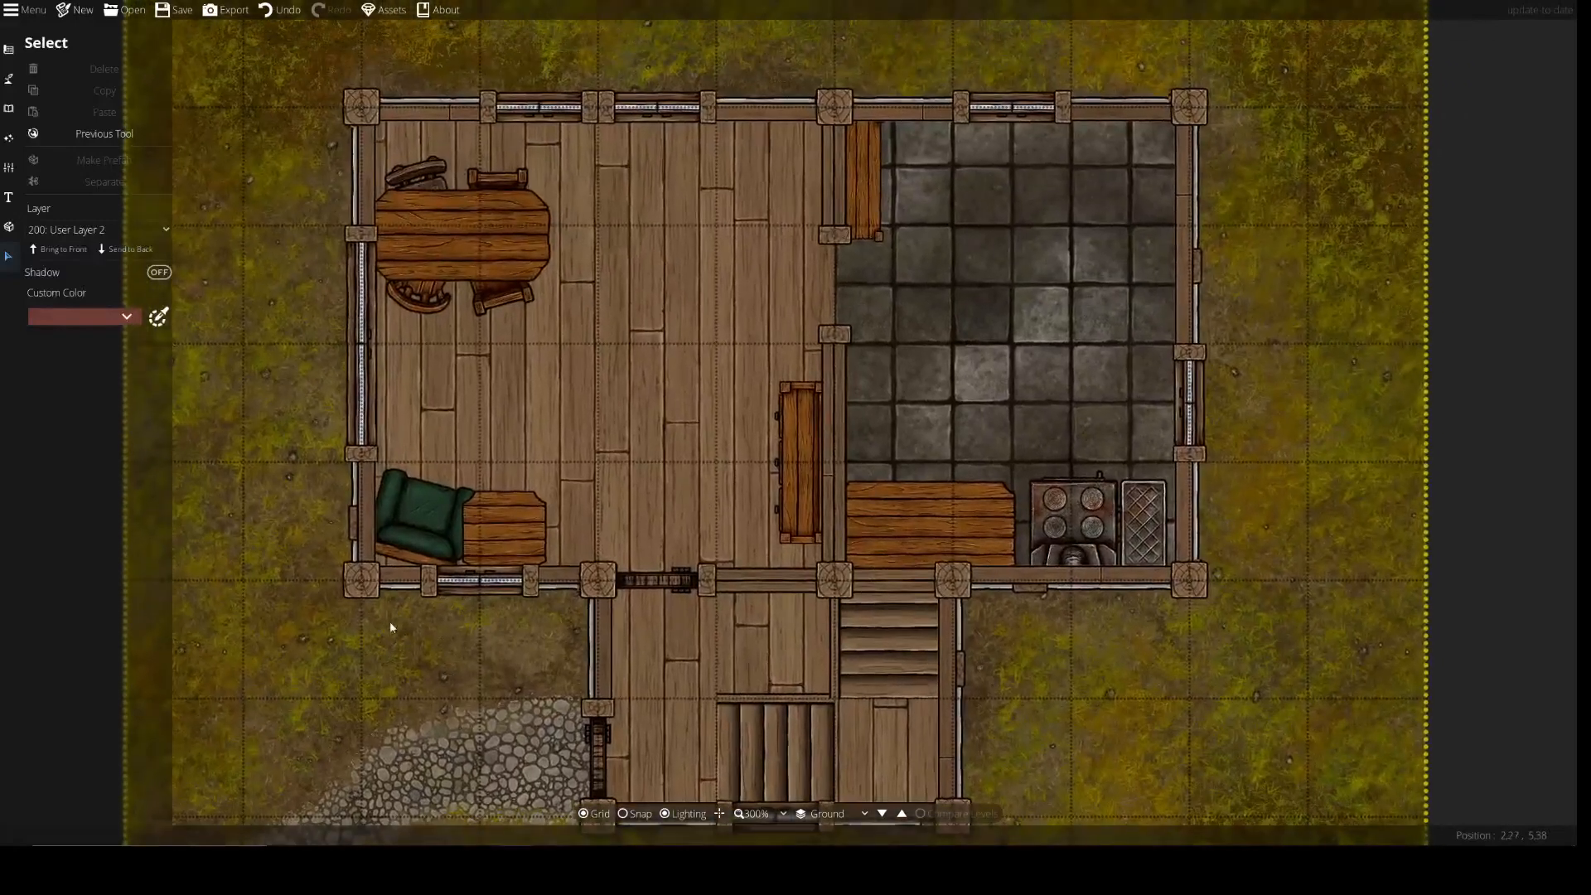